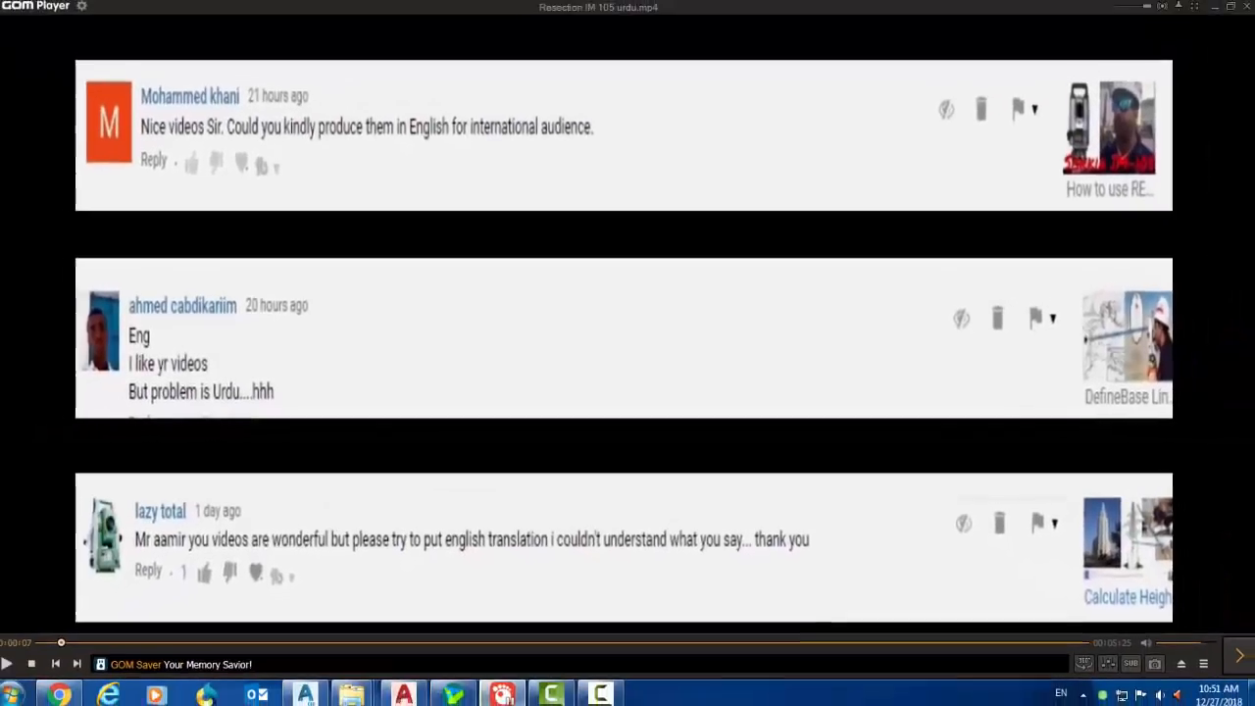
{"action": "mouse_move", "coordinate": [506, 695]}
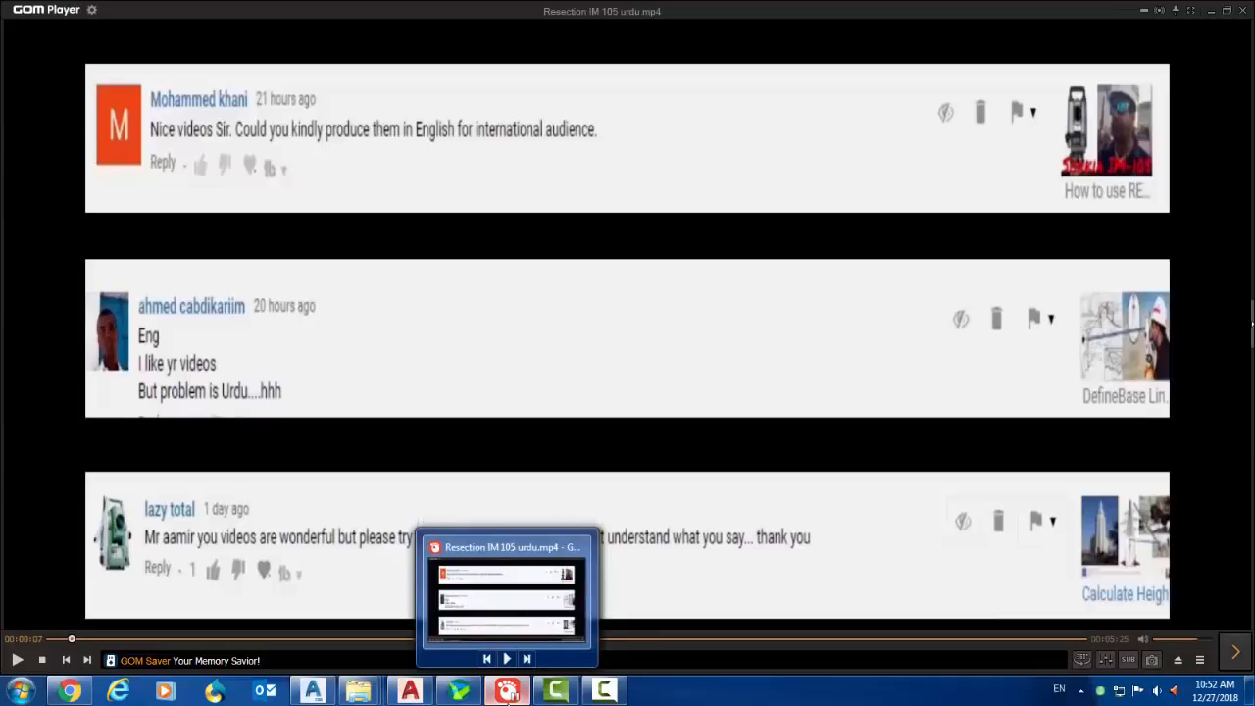
{"action": "left_click", "coordinate": [612, 691]}
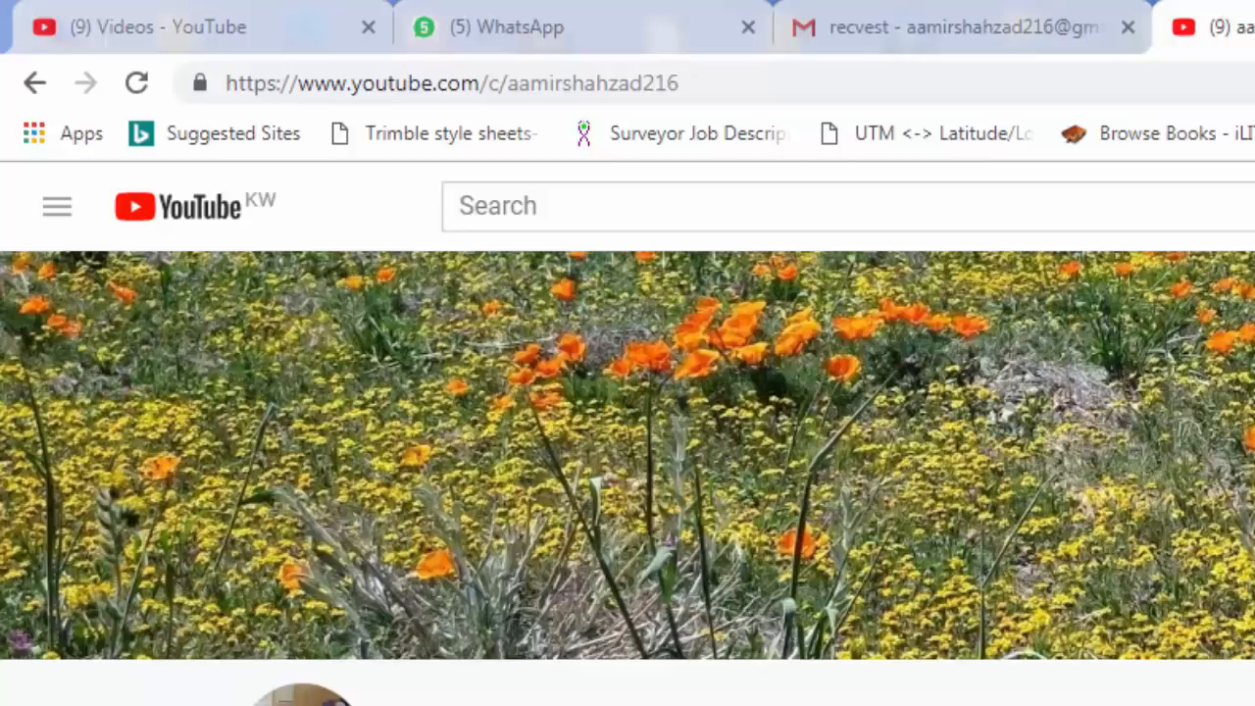
{"action": "left_click", "coordinate": [984, 42]}
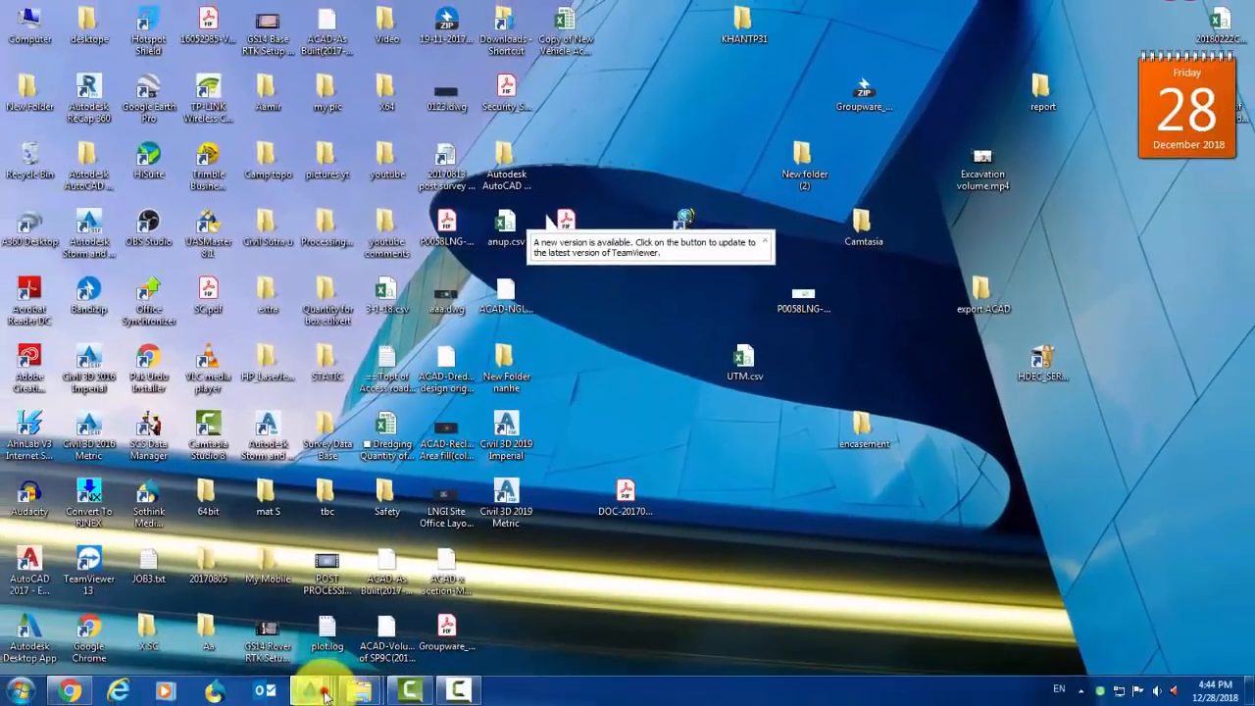
- Switch to AutoCAD Civil 3D, maximize its window and make Drawing3 the active drawing
{"action": "mouse_move", "coordinate": [311, 689]}
{"action": "left_click", "coordinate": [332, 638]}
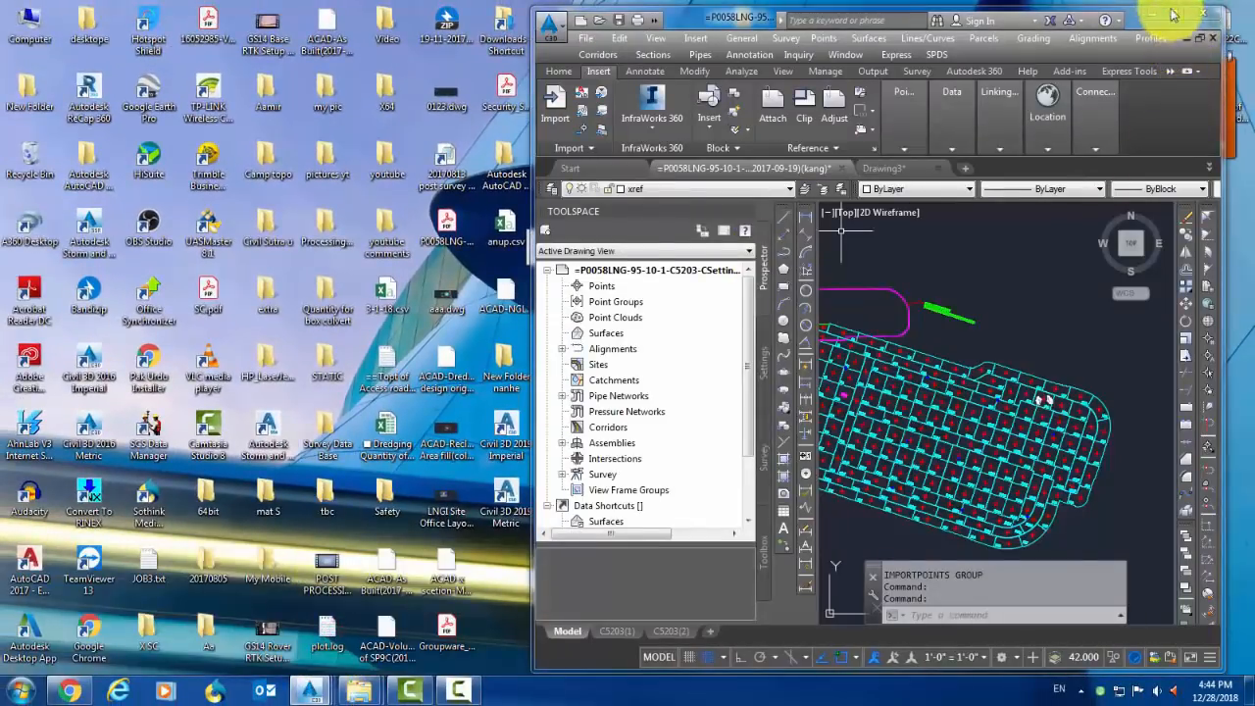
{"action": "left_click", "coordinate": [1198, 8]}
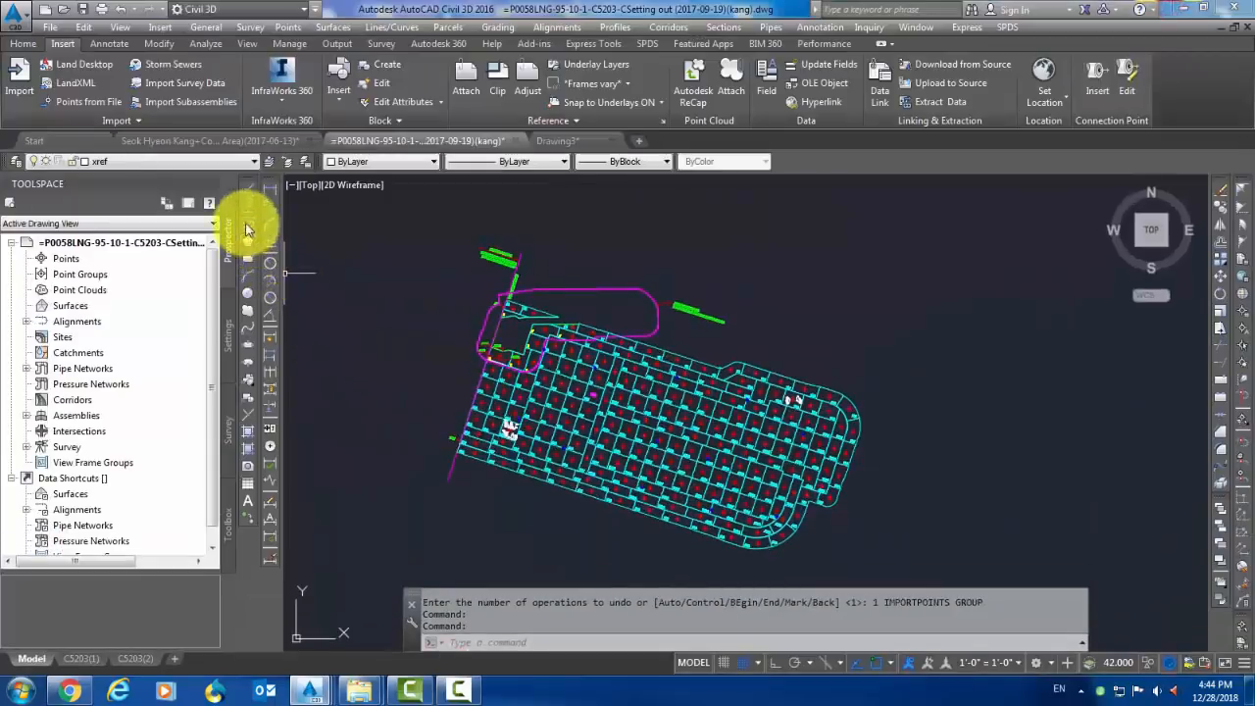
{"action": "left_click", "coordinate": [227, 147]}
{"action": "left_click", "coordinate": [481, 144]}
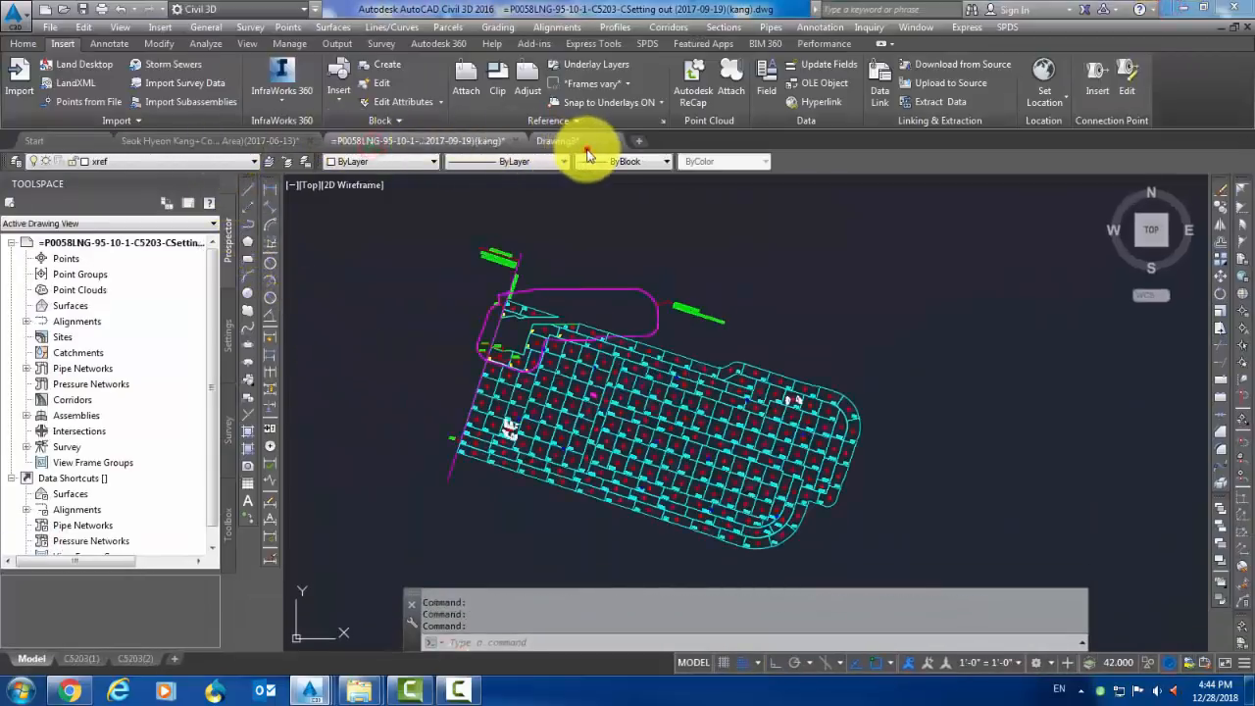
{"action": "left_click", "coordinate": [576, 144]}
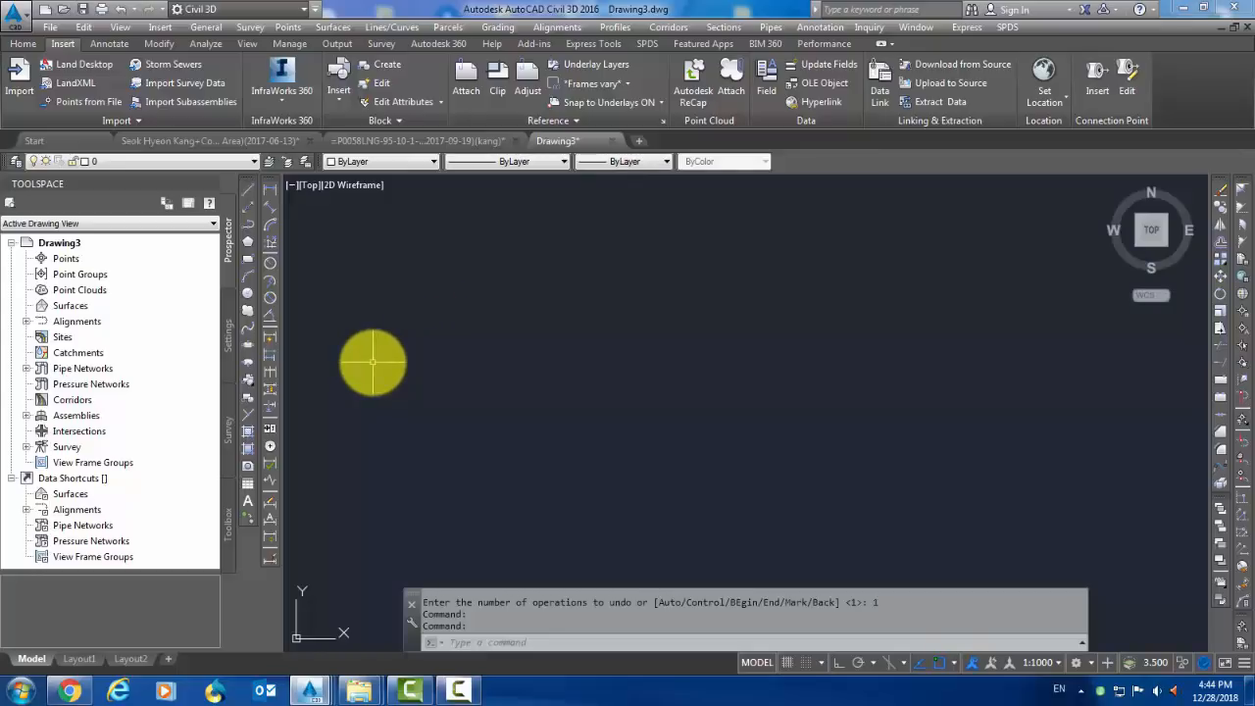
- Import the points from Sp-24.csv into Drawing3 in PNEZ (comma delimited) format and zoom to their extents
{"action": "left_click", "coordinate": [87, 102]}
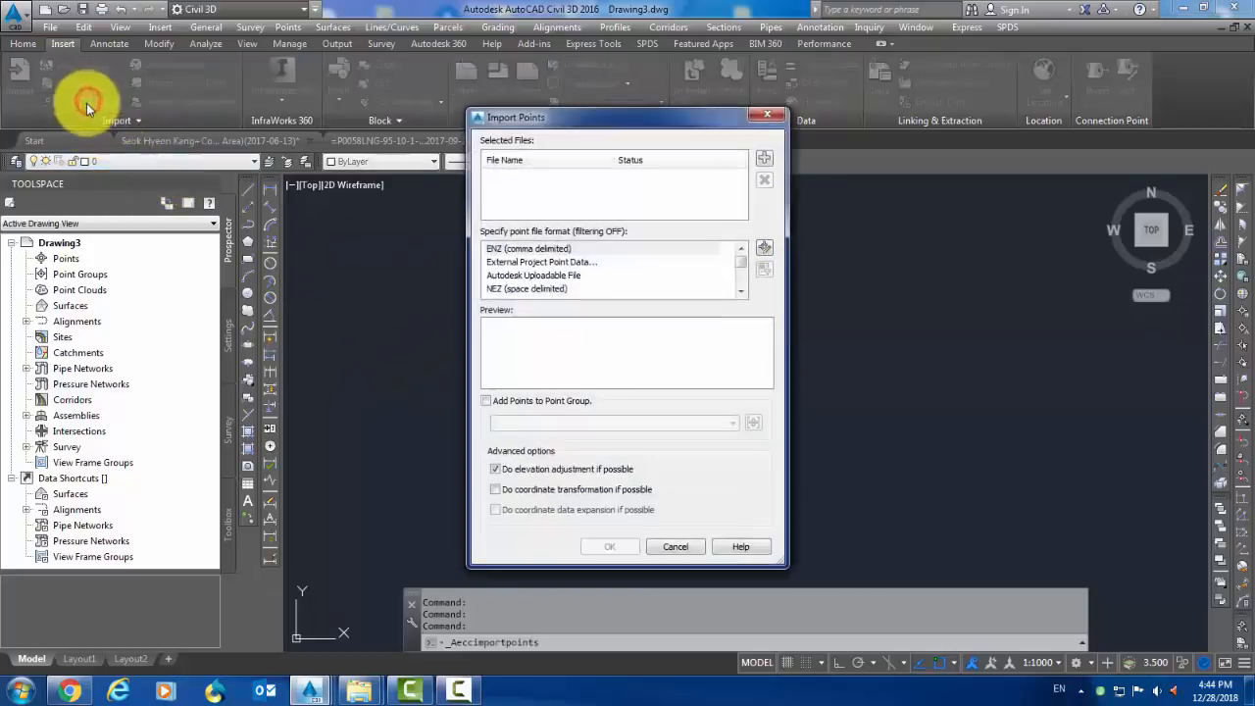
{"action": "left_click", "coordinate": [762, 160]}
{"action": "left_click", "coordinate": [517, 216]}
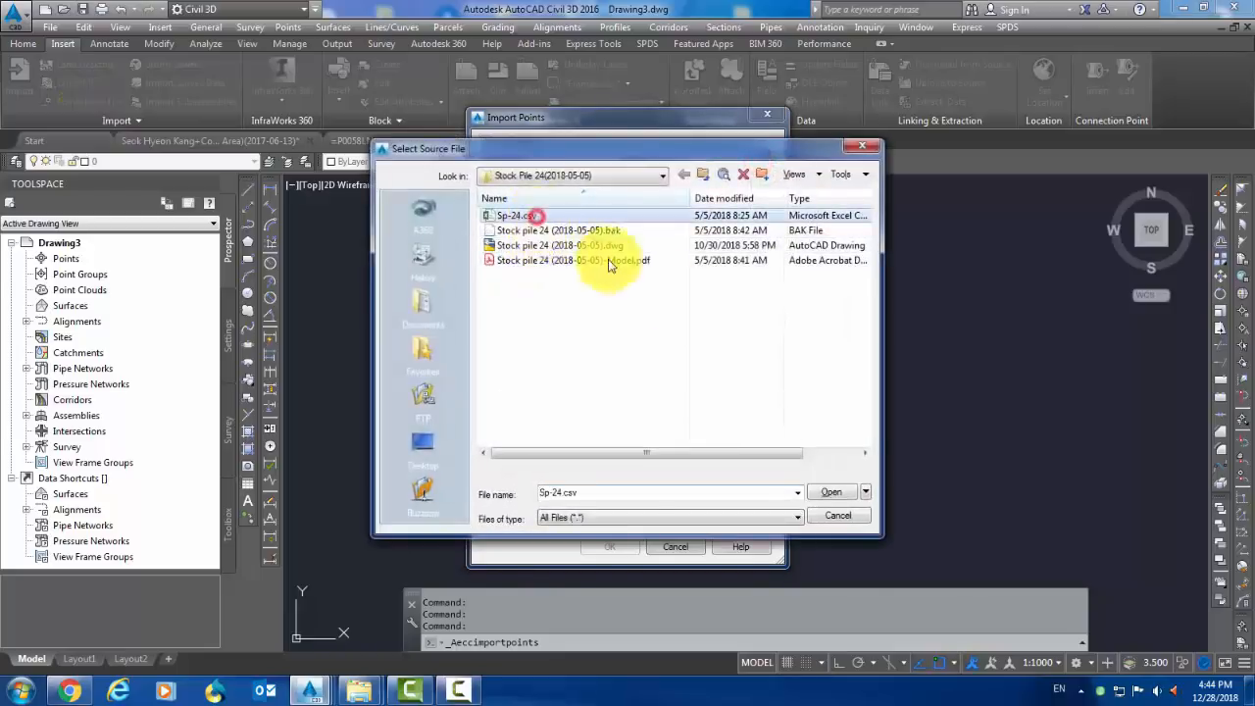
{"action": "left_click", "coordinate": [838, 490]}
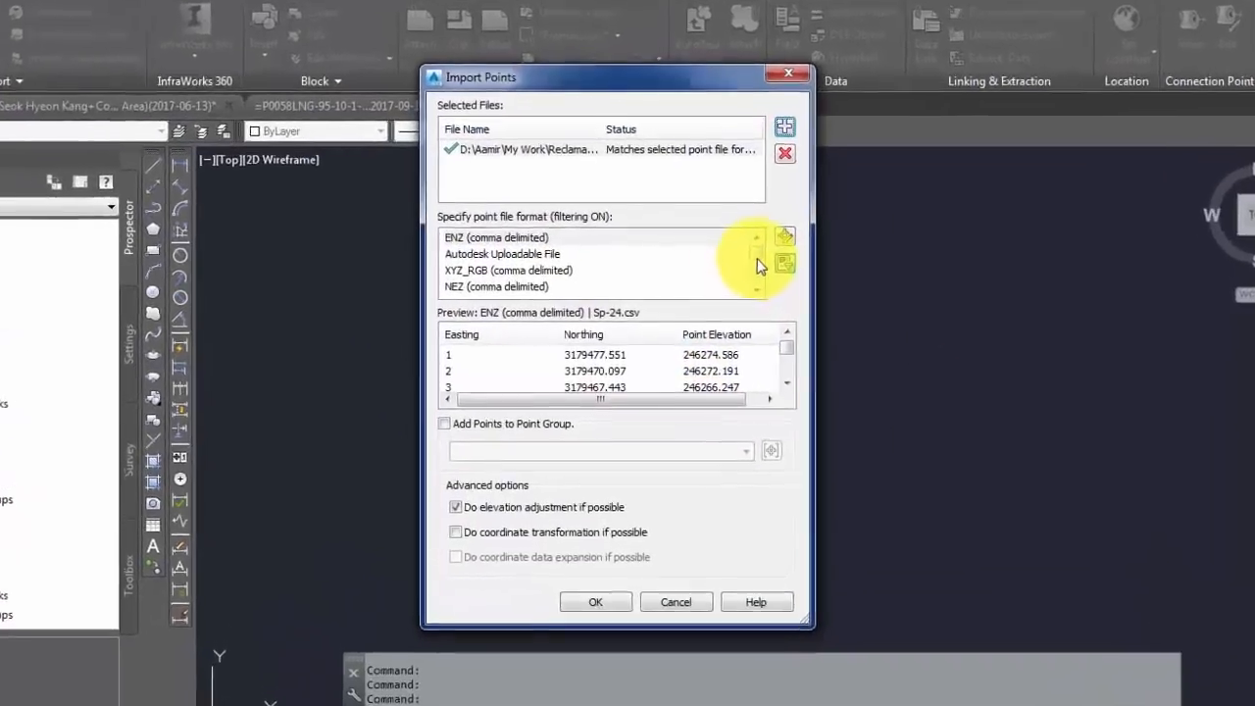
{"action": "left_click", "coordinate": [760, 265]}
{"action": "left_click", "coordinate": [495, 271]}
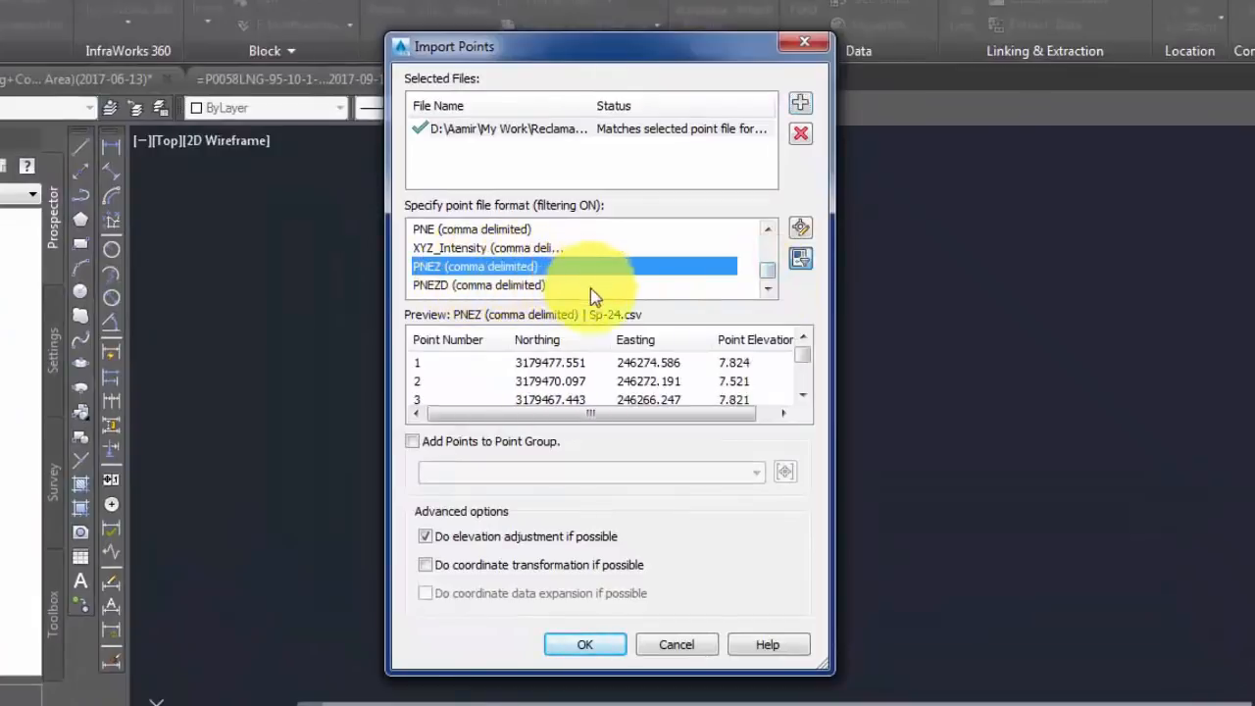
{"action": "left_click", "coordinate": [584, 649]}
{"action": "middle_click", "coordinate": [602, 451]}
{"action": "middle_click", "coordinate": [602, 451]}
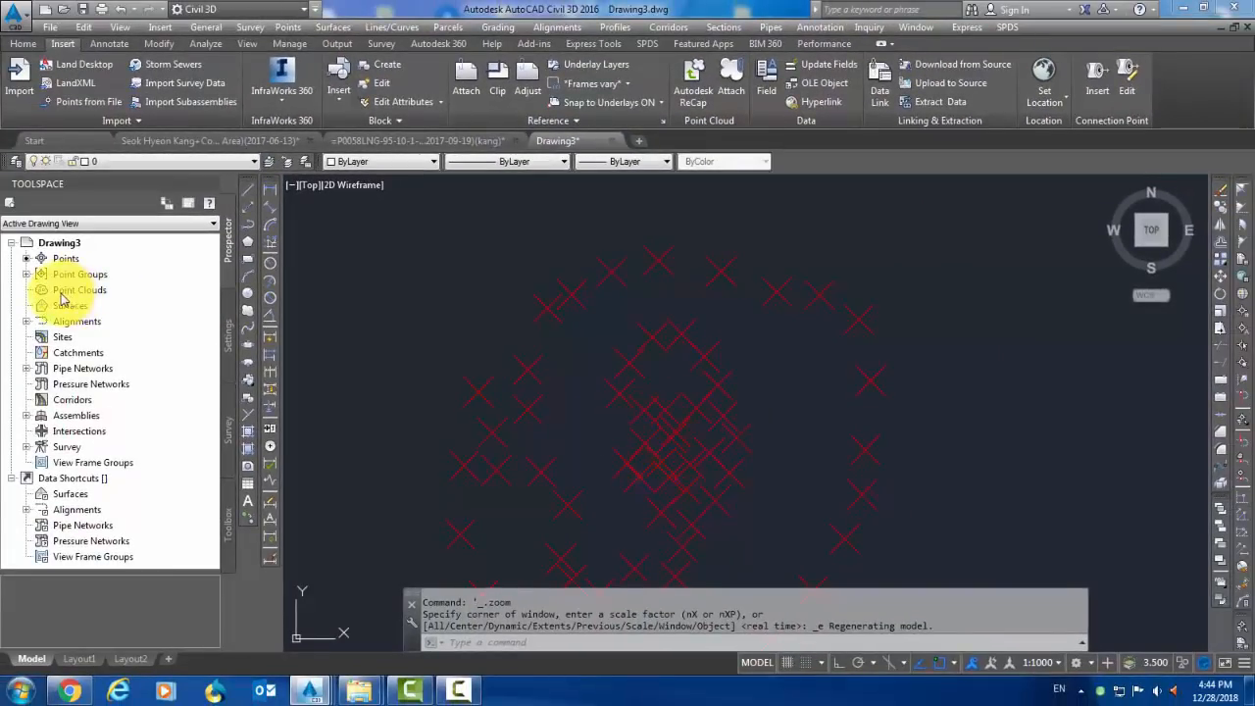
- Set the point label style of the _All Points group to Elevation Only
{"action": "mouse_move", "coordinate": [679, 480]}
{"action": "middle_mouse_down"}
{"action": "mouse_move", "coordinate": [707, 365]}
{"action": "mouse_move", "coordinate": [736, 361]}
{"action": "middle_mouse_up"}
{"action": "scroll", "coordinate": [695, 434], "scroll_direction": "down", "scroll_amount": 5}
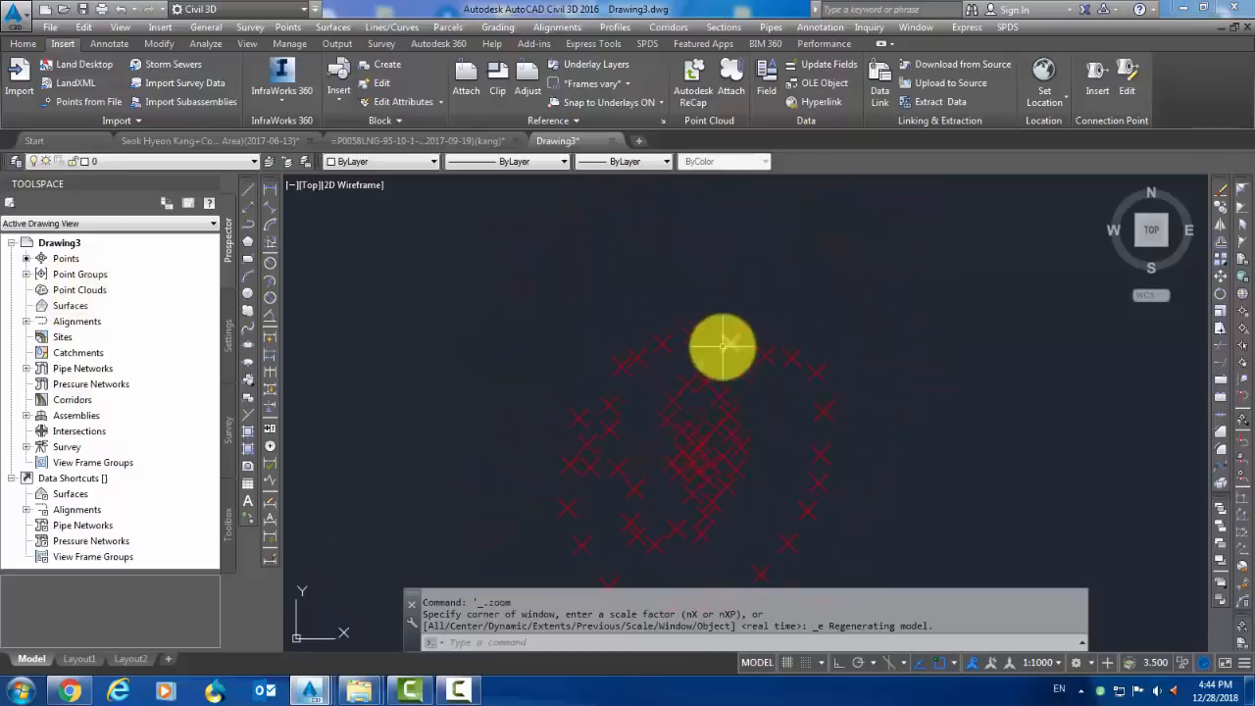
{"action": "left_click", "coordinate": [692, 333]}
{"action": "right_click", "coordinate": [691, 334]}
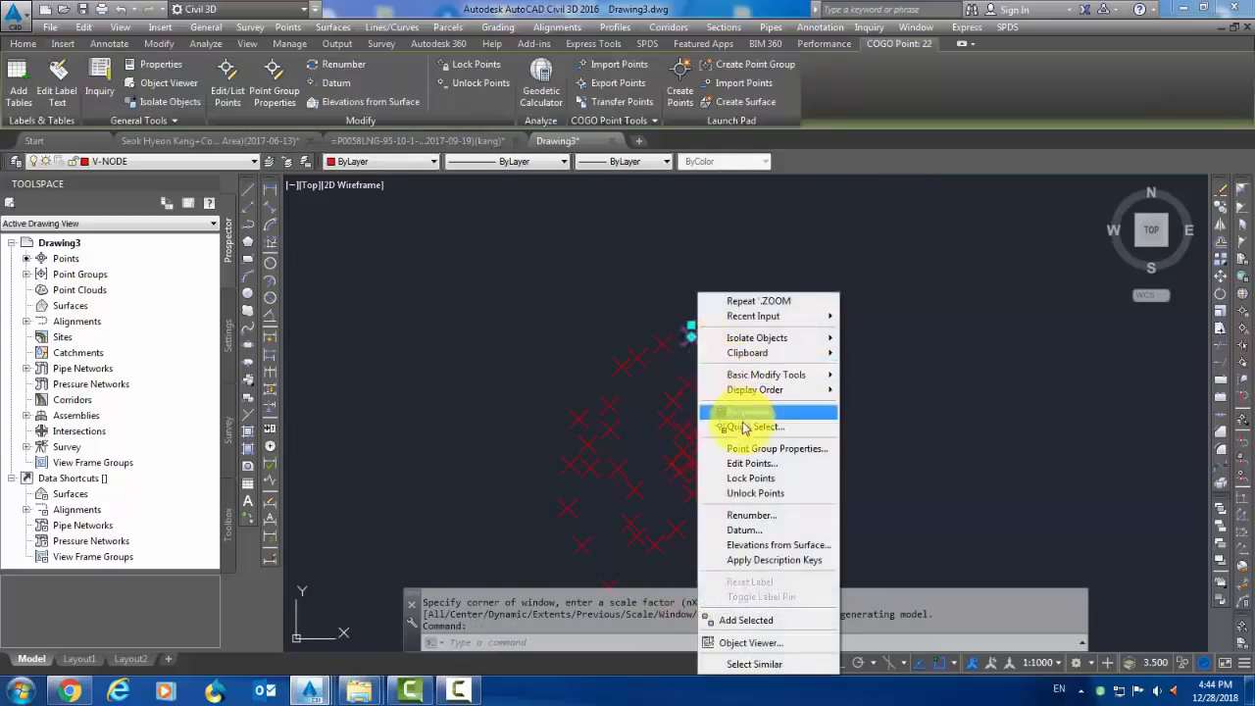
{"action": "left_click", "coordinate": [747, 453]}
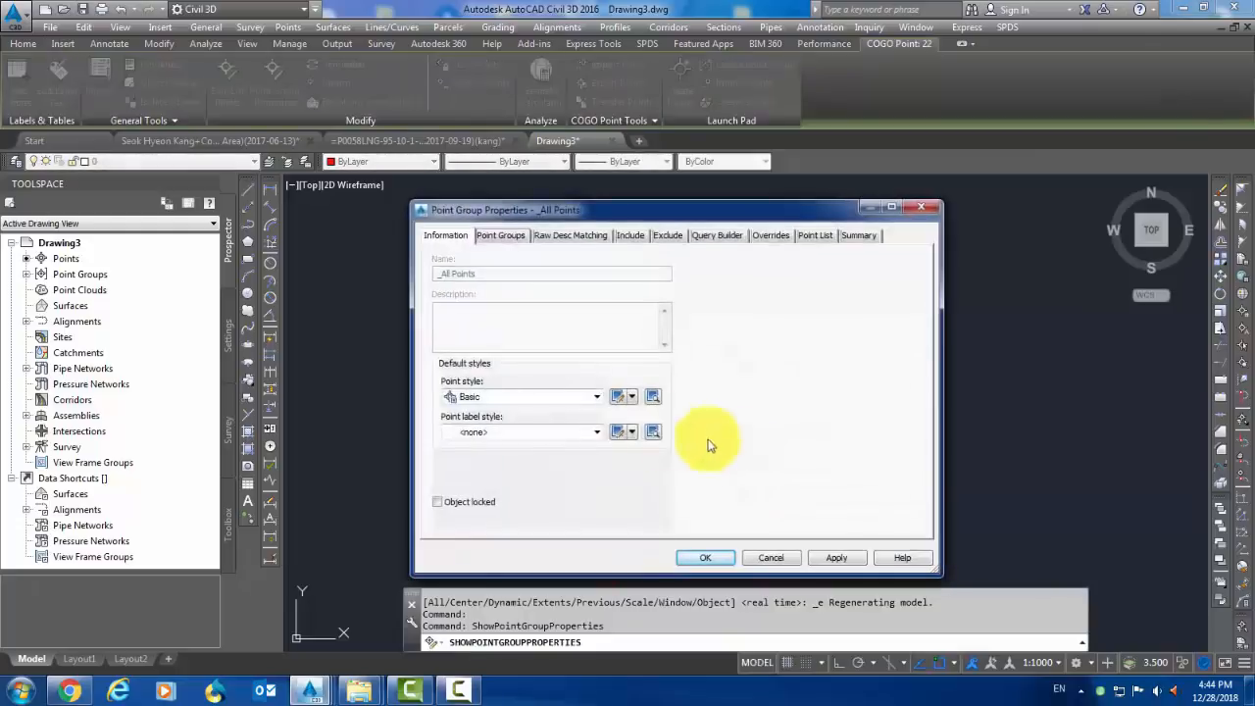
{"action": "left_click", "coordinate": [588, 432]}
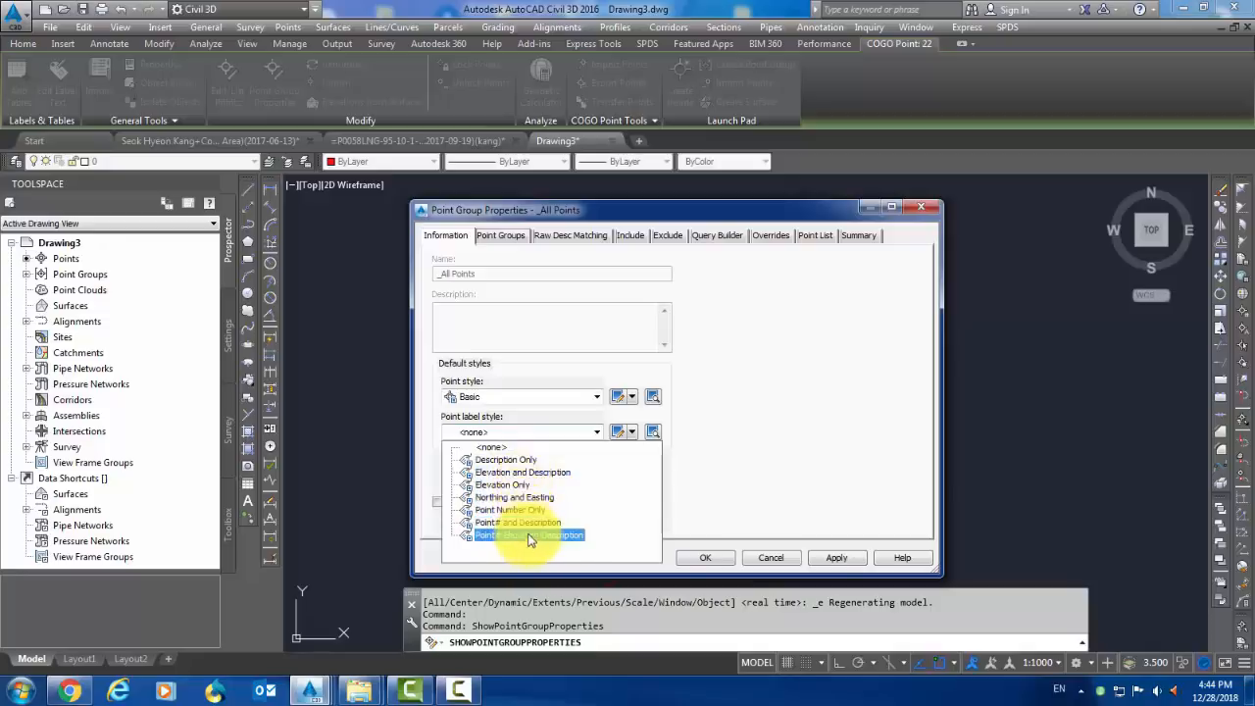
{"action": "left_click", "coordinate": [827, 555]}
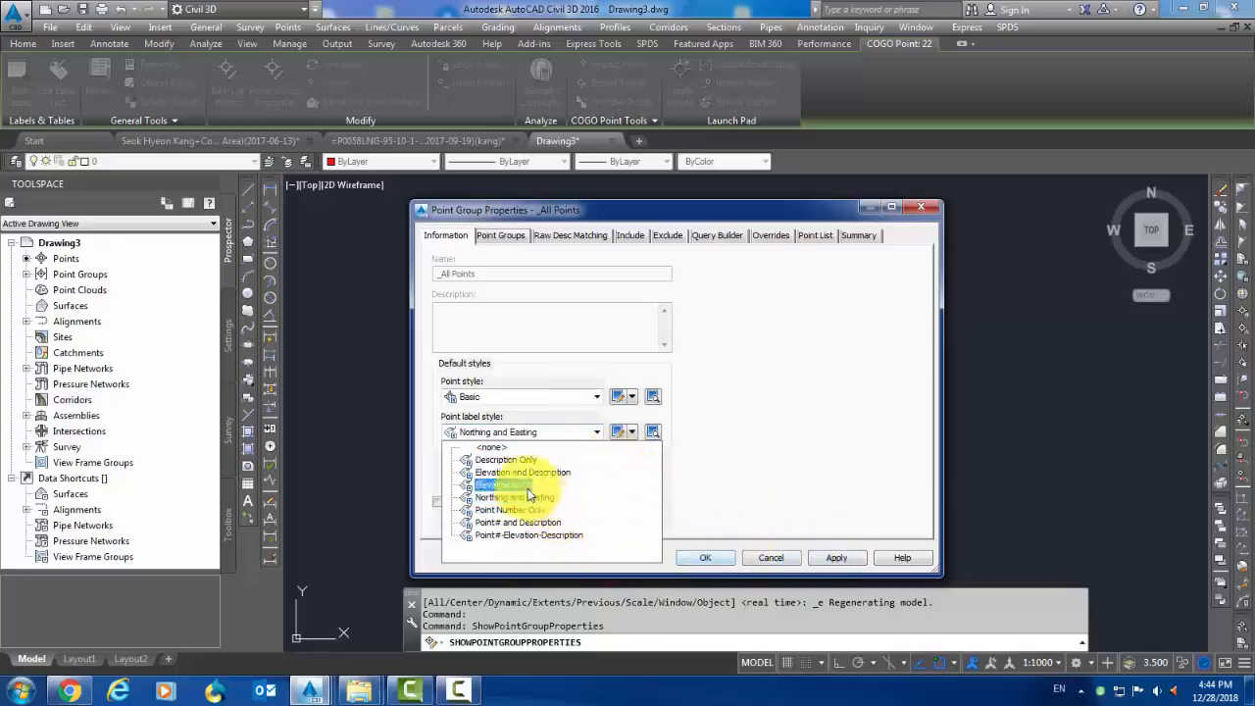
{"action": "left_click", "coordinate": [519, 486]}
{"action": "left_click", "coordinate": [710, 558]}
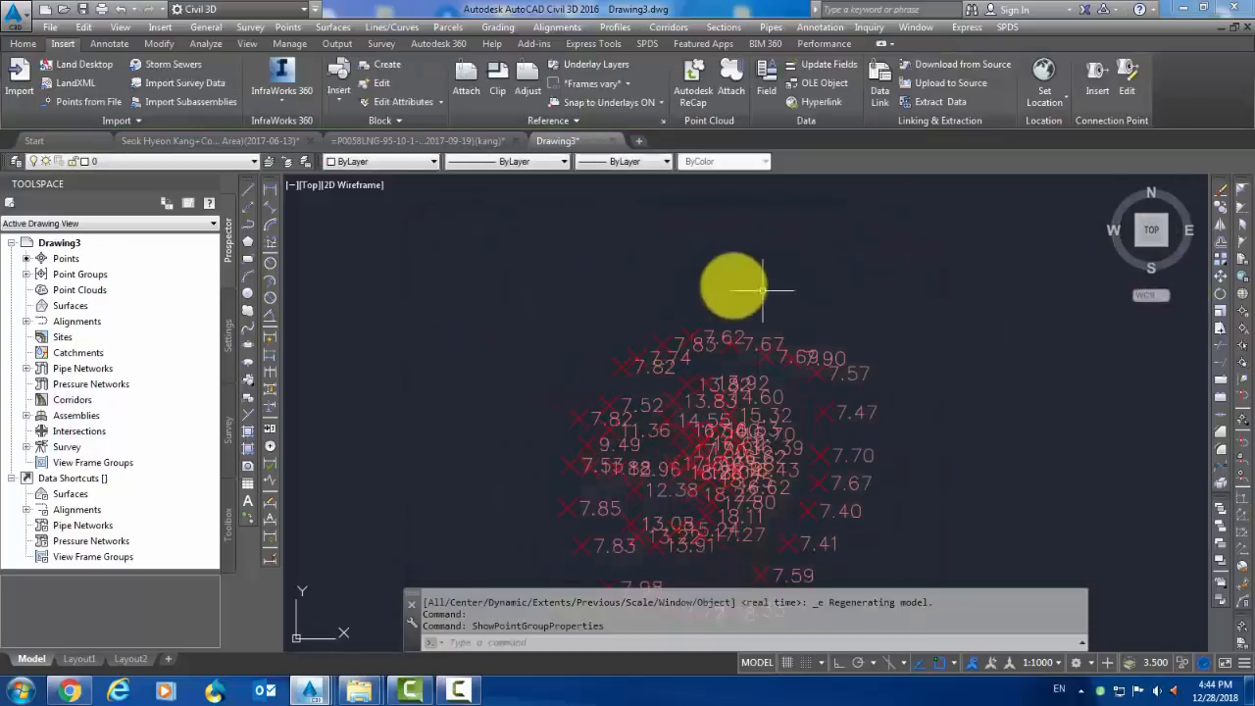
- Import the points from Sp-24.csv into the P0058LNG-95-10-1-C5203 setting-out drawing in PNEZ (comma delimited) format
{"action": "left_click", "coordinate": [461, 140]}
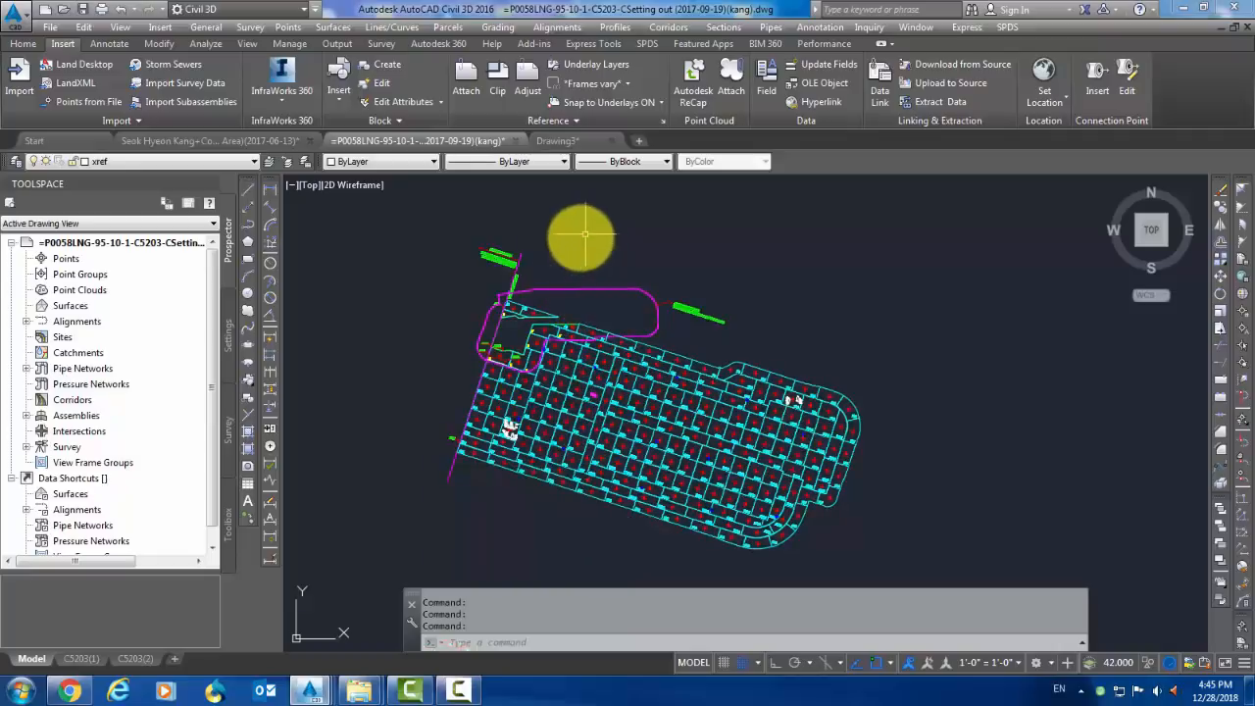
{"action": "left_click", "coordinate": [93, 98]}
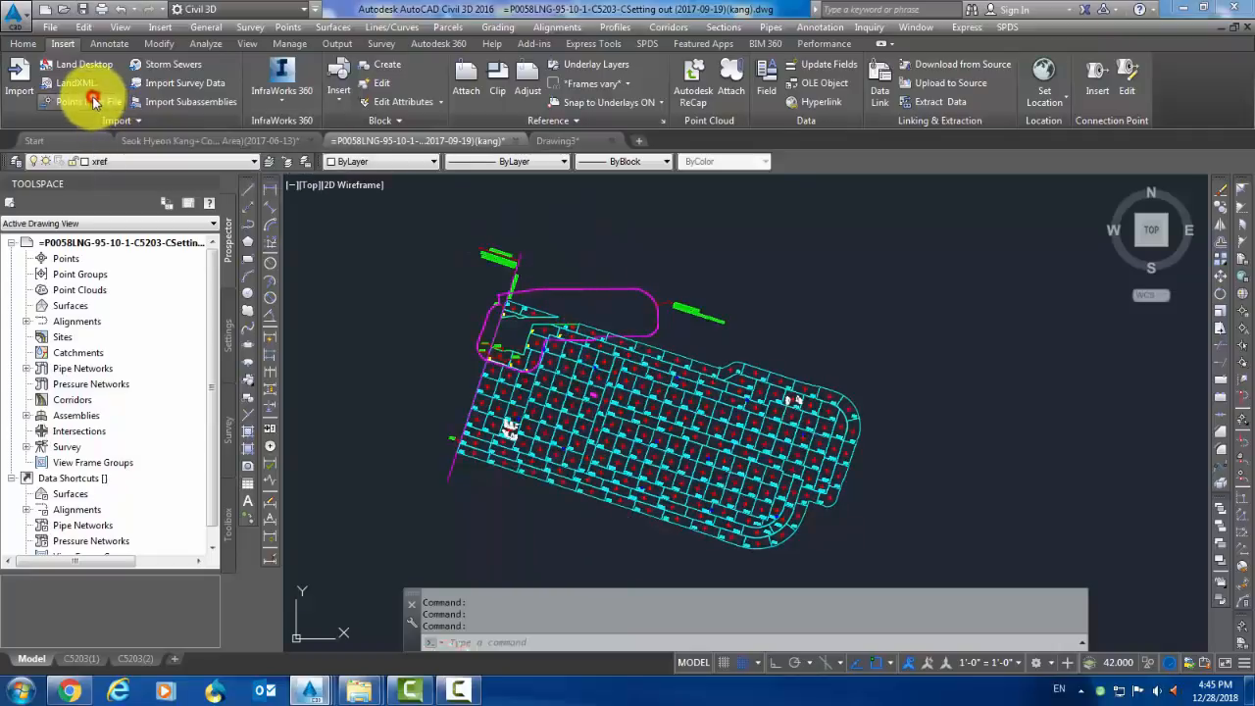
{"action": "left_click", "coordinate": [763, 158]}
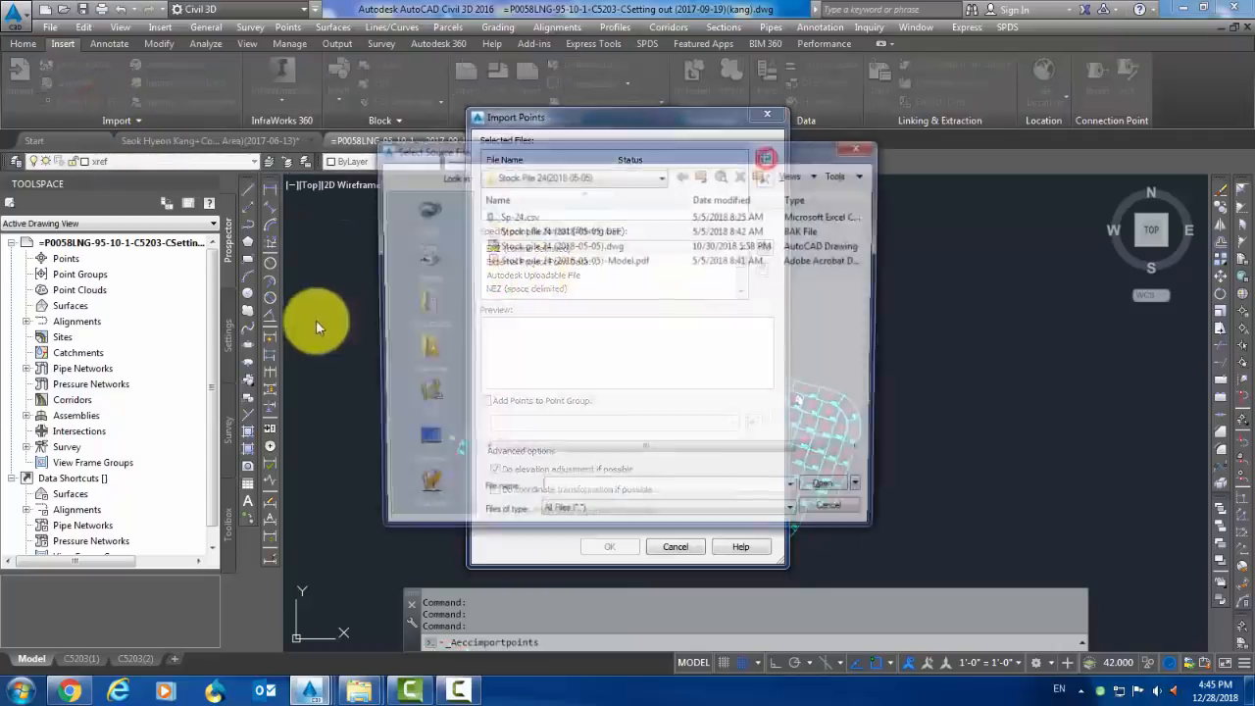
{"action": "left_click", "coordinate": [524, 218]}
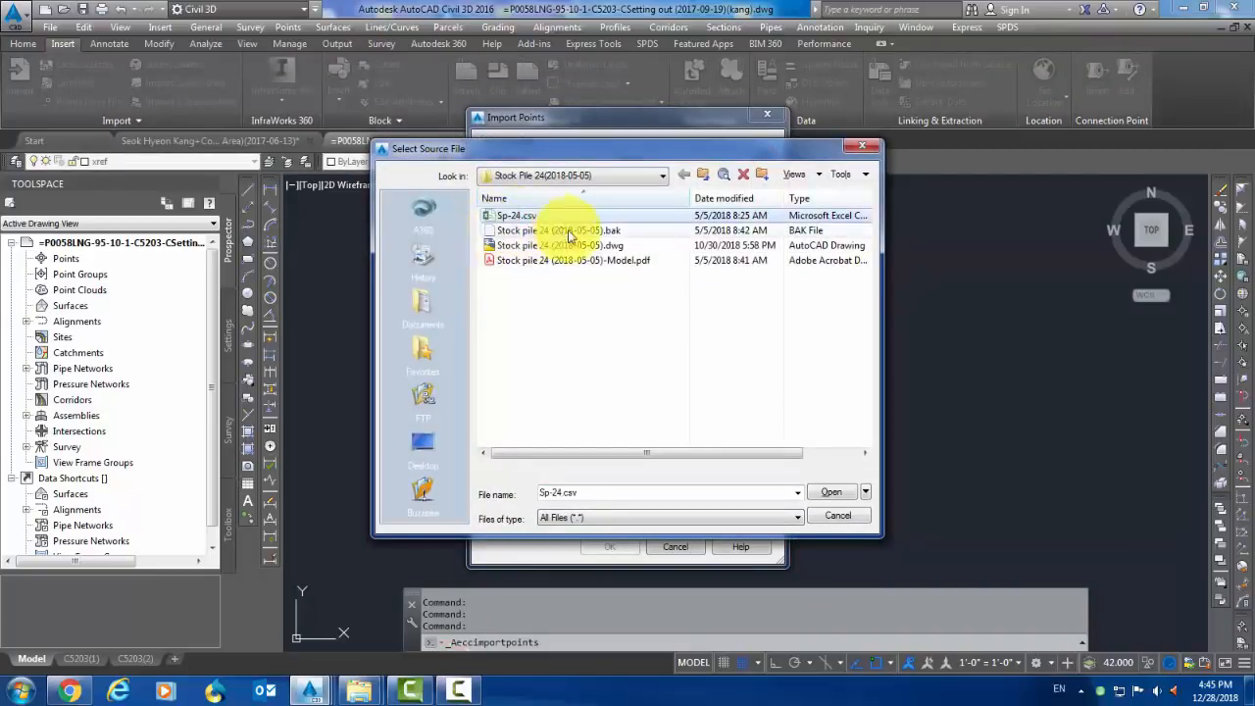
{"action": "left_click", "coordinate": [831, 491]}
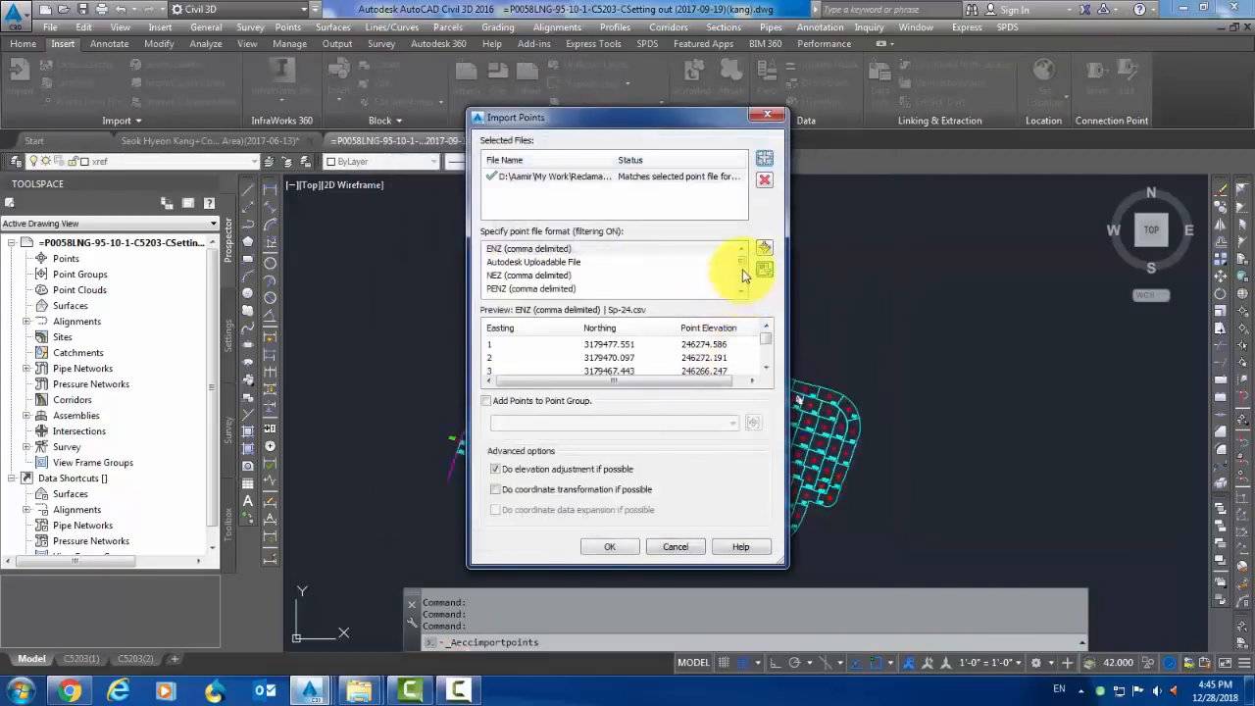
{"action": "scroll", "coordinate": [742, 268], "scroll_direction": "down", "scroll_amount": 2}
{"action": "left_click", "coordinate": [538, 275]}
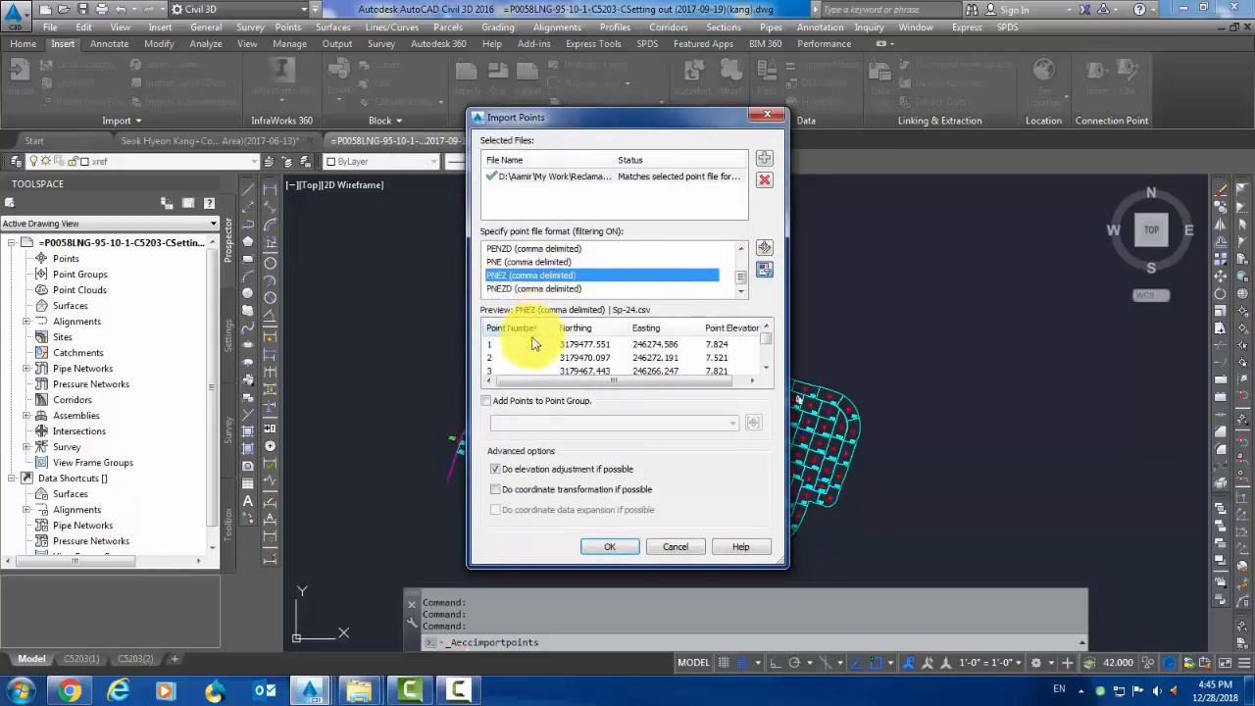
{"action": "left_click", "coordinate": [603, 546]}
- Locate the imported points in the setting-out drawing and open the point group properties from one of them
{"action": "scroll", "coordinate": [792, 490], "scroll_direction": "up", "scroll_amount": 15}
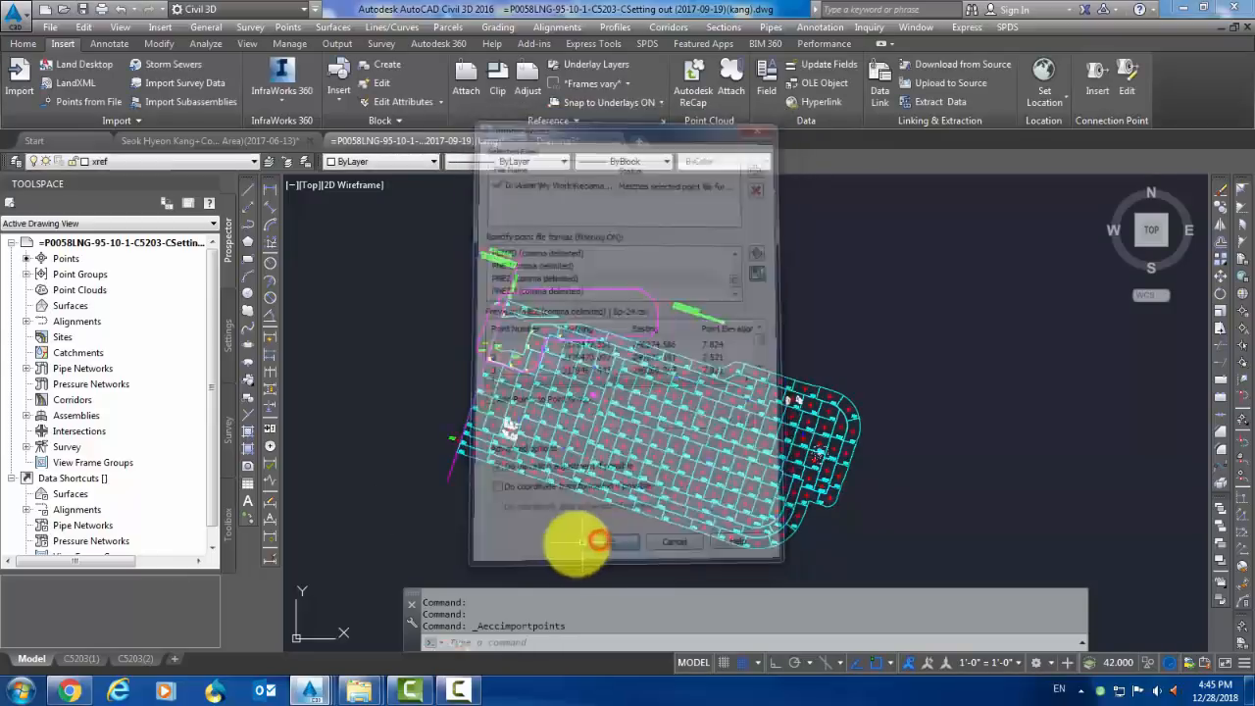
{"action": "scroll", "coordinate": [775, 363], "scroll_direction": "up", "scroll_amount": 5}
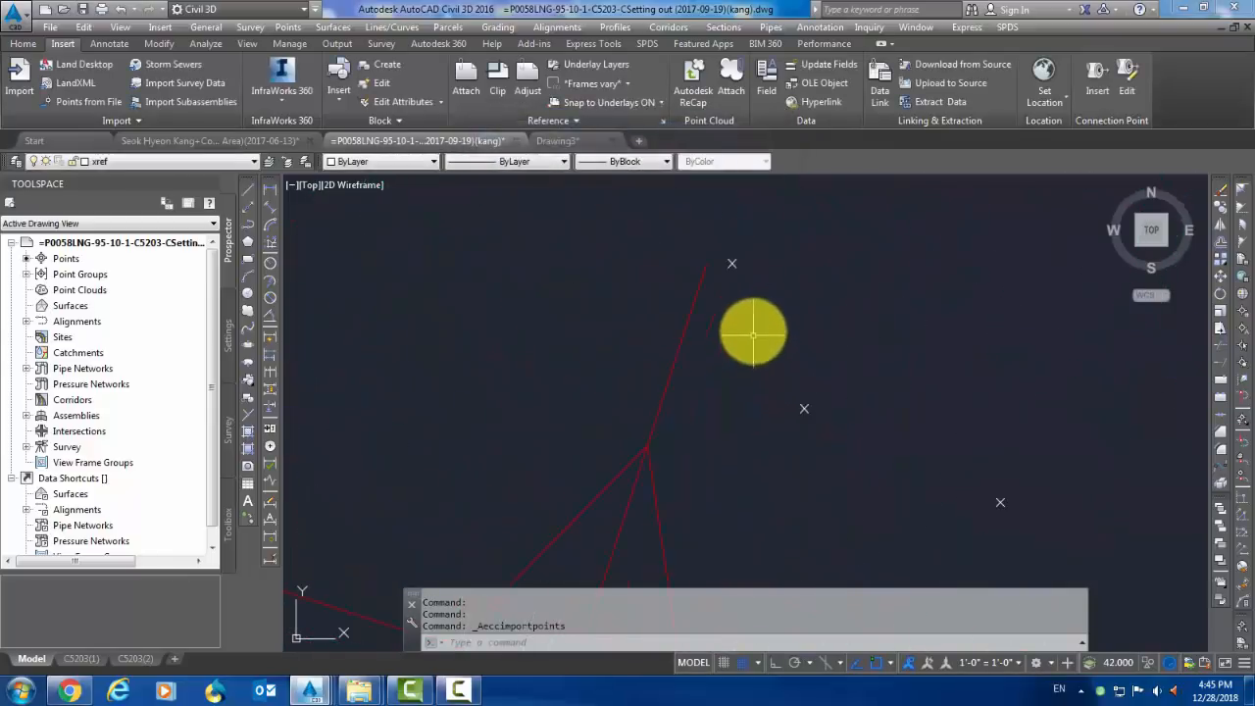
{"action": "left_click", "coordinate": [1238, 599]}
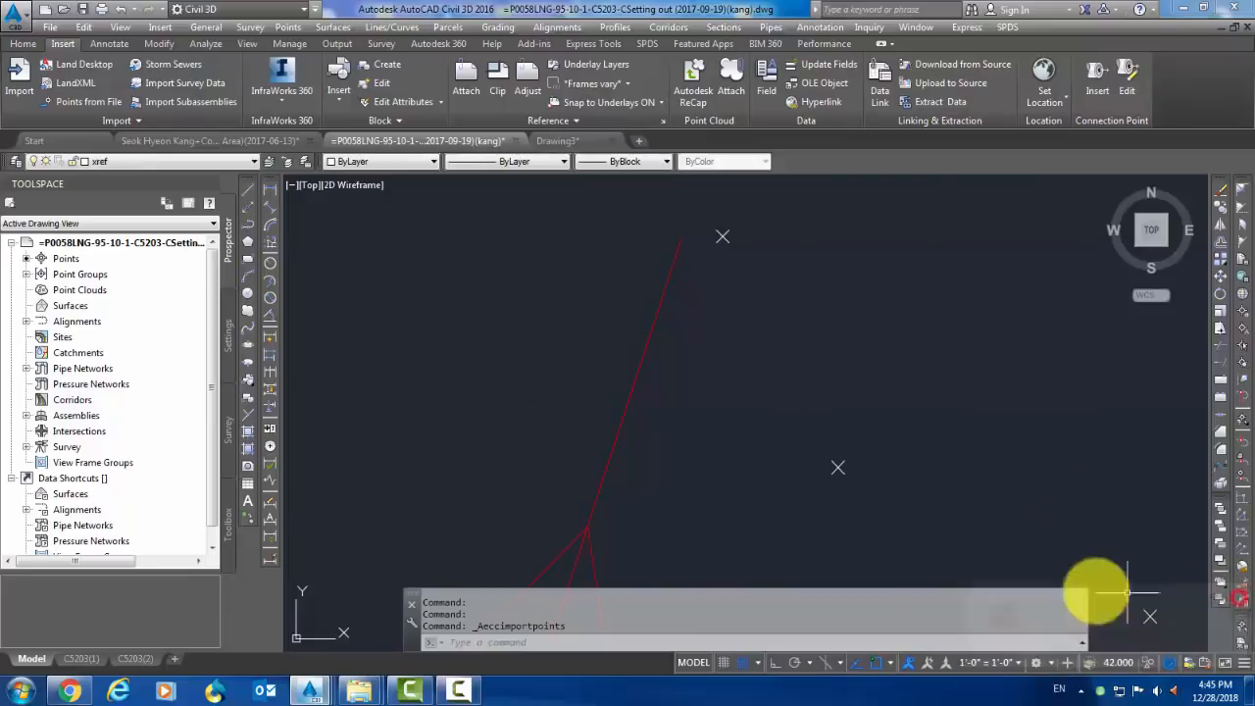
{"action": "scroll", "coordinate": [784, 471], "scroll_direction": "down", "scroll_amount": 5}
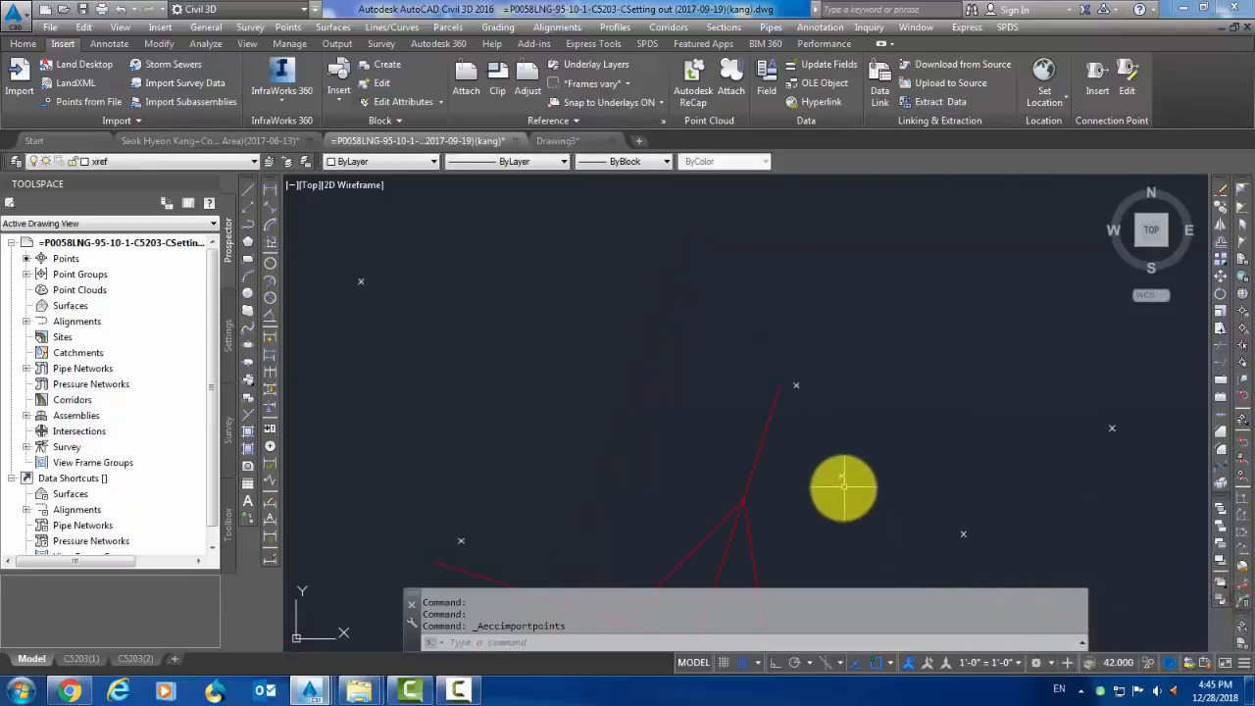
{"action": "left_click", "coordinate": [847, 351]}
{"action": "right_click", "coordinate": [846, 351]}
{"action": "left_click", "coordinate": [904, 464]}
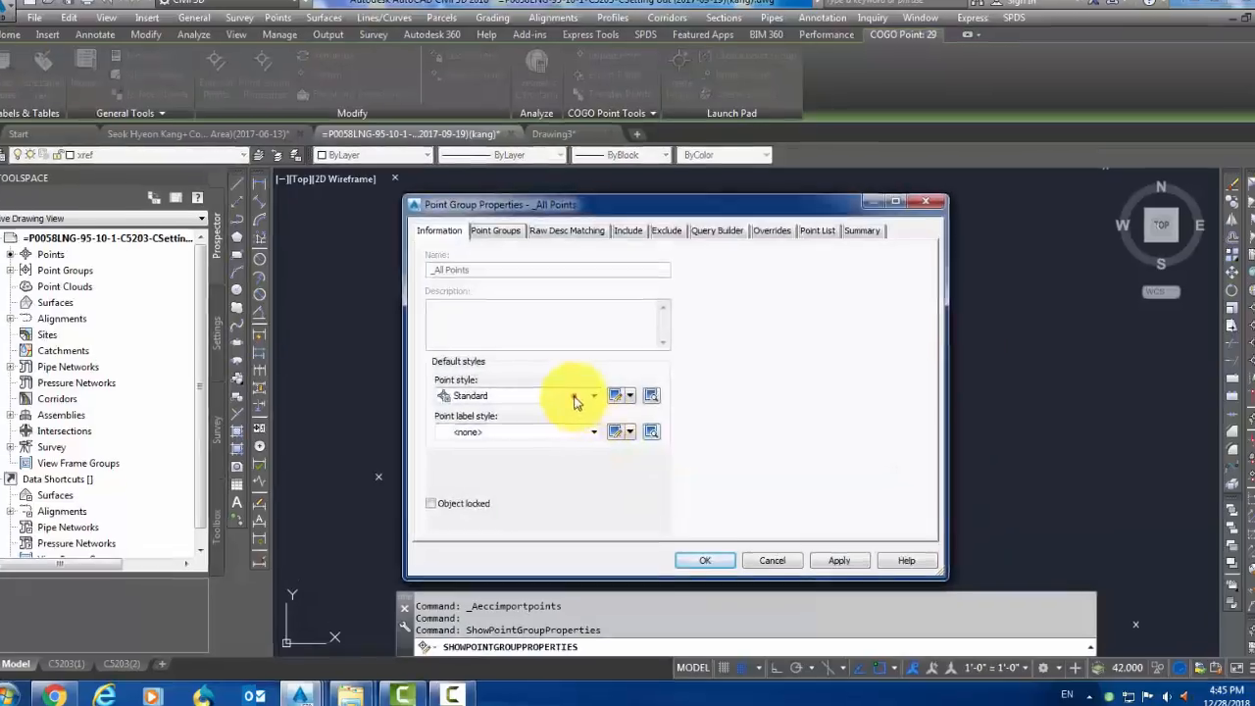
- Examine the point styles and label styles offered for the _All Points group against the e-mailed question, then cancel the properties
{"action": "left_click", "coordinate": [566, 398]}
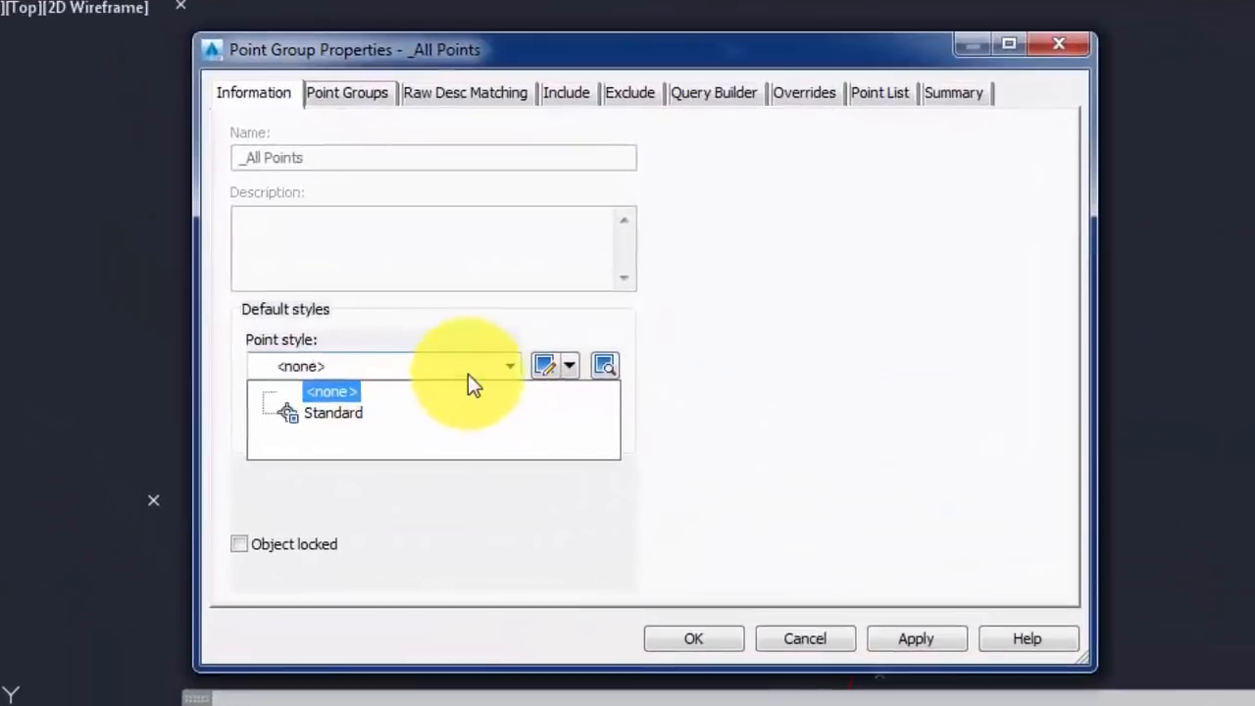
{"action": "left_click", "coordinate": [462, 422]}
{"action": "left_click", "coordinate": [499, 371]}
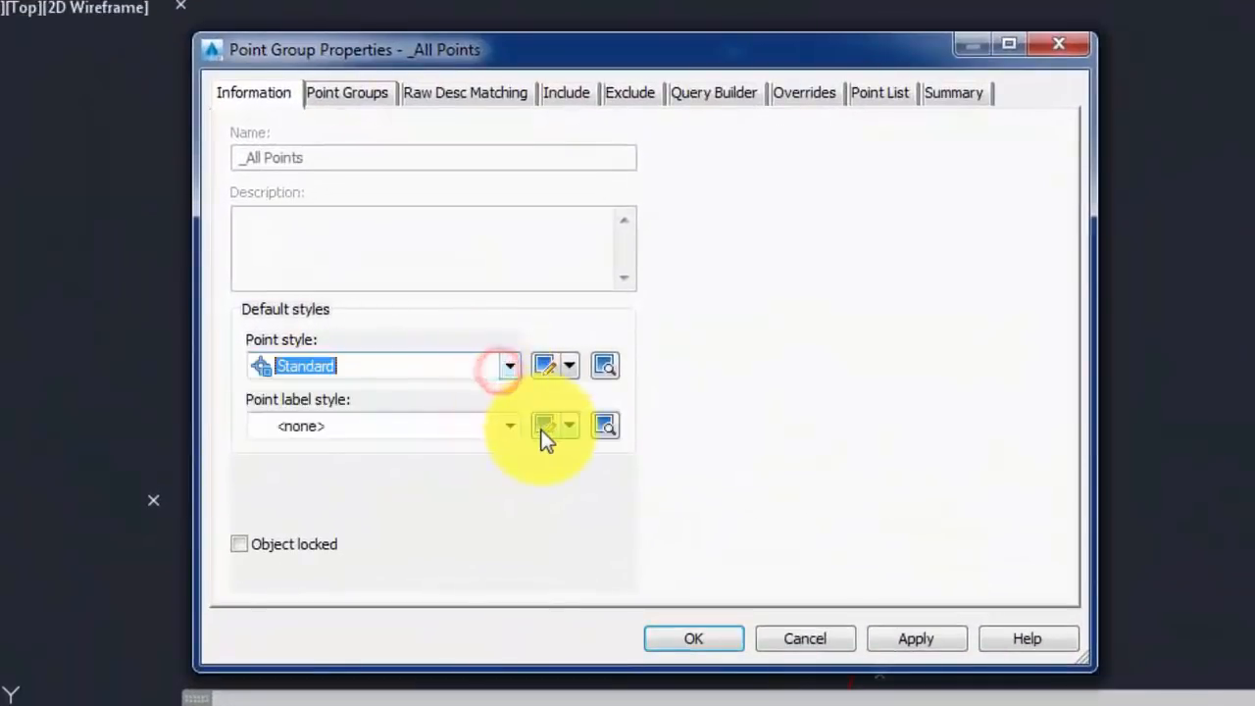
{"action": "left_click", "coordinate": [495, 423]}
{"action": "left_click", "coordinate": [501, 421]}
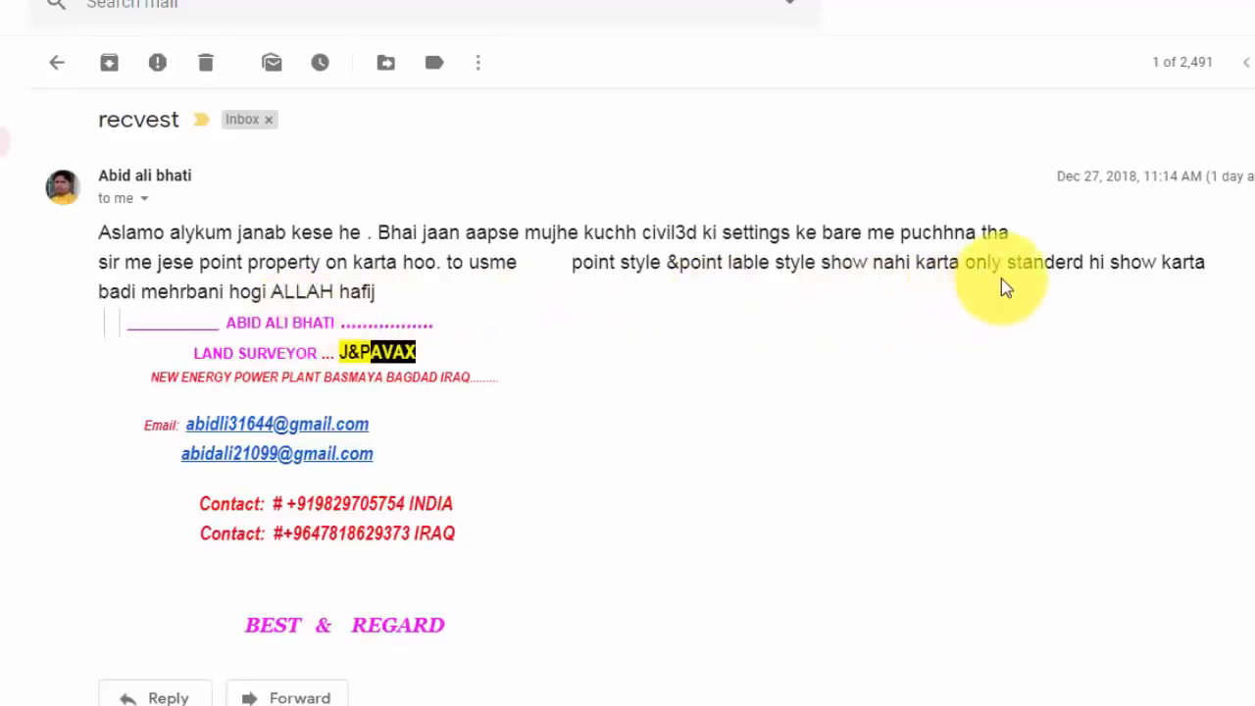
{"action": "left_click_drag", "start_coordinate": [966, 270], "coordinate": [1225, 266]}
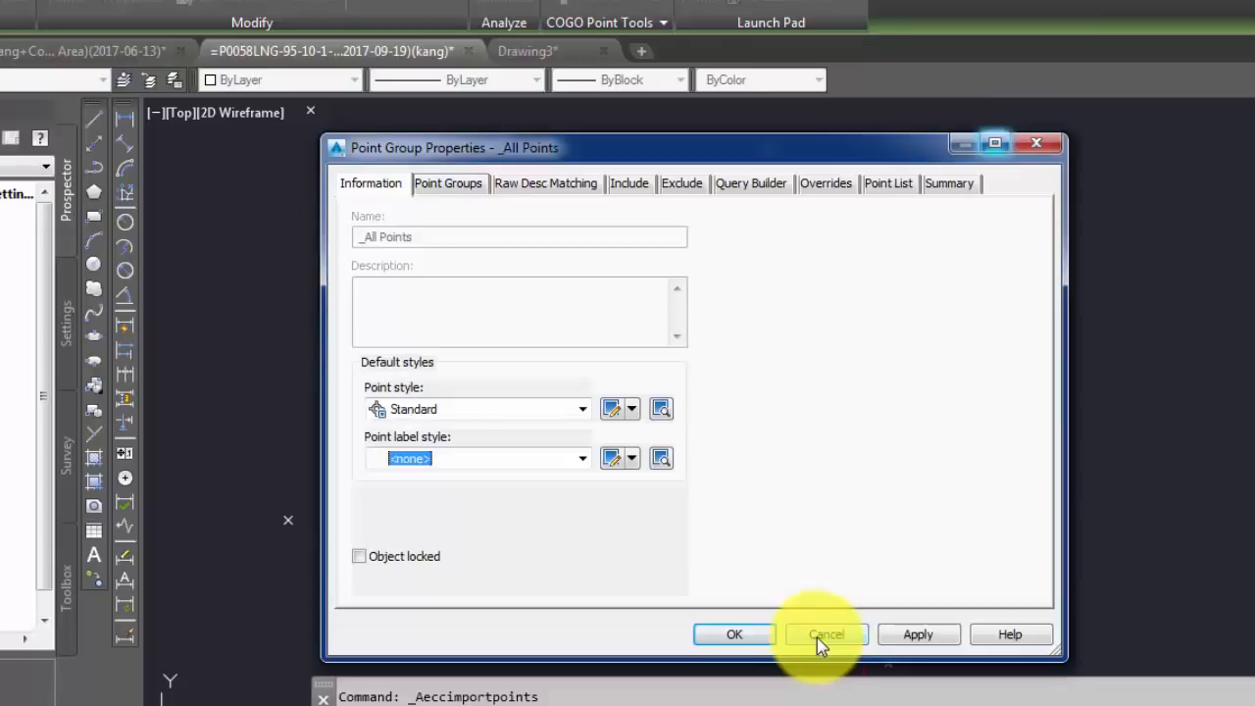
{"action": "left_click", "coordinate": [820, 637]}
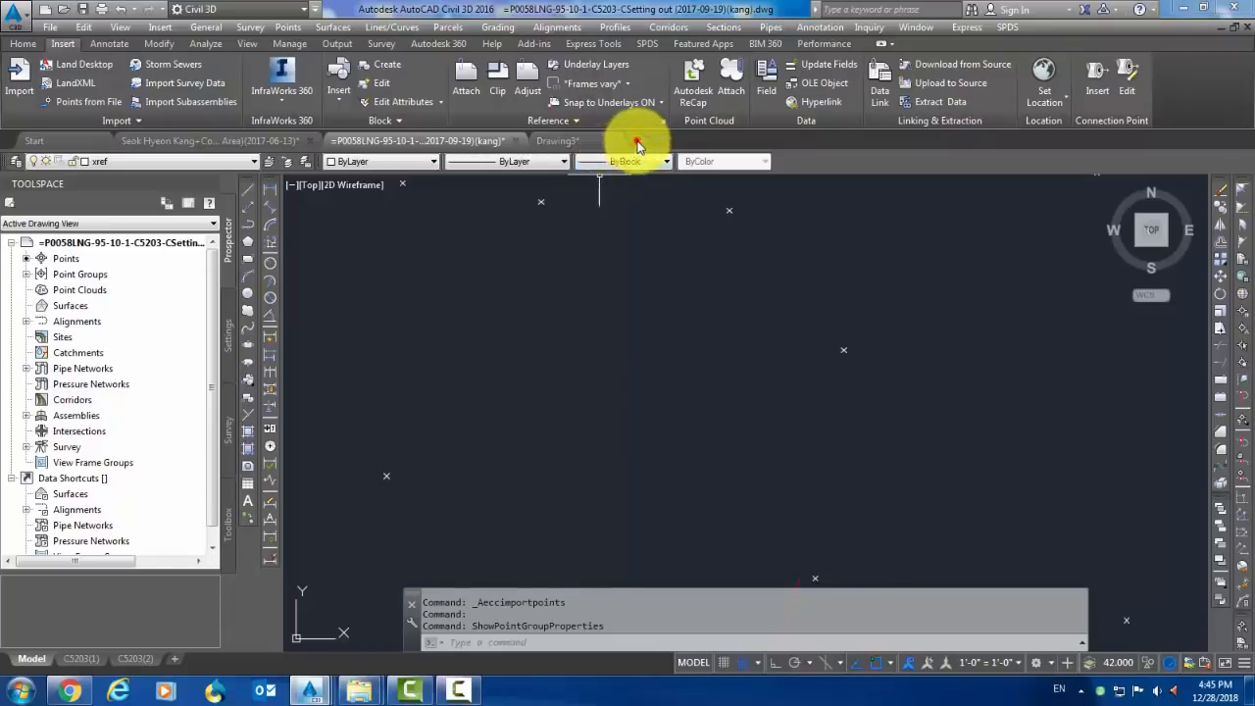
- Create a new blank drawing
{"action": "left_click", "coordinate": [638, 143]}
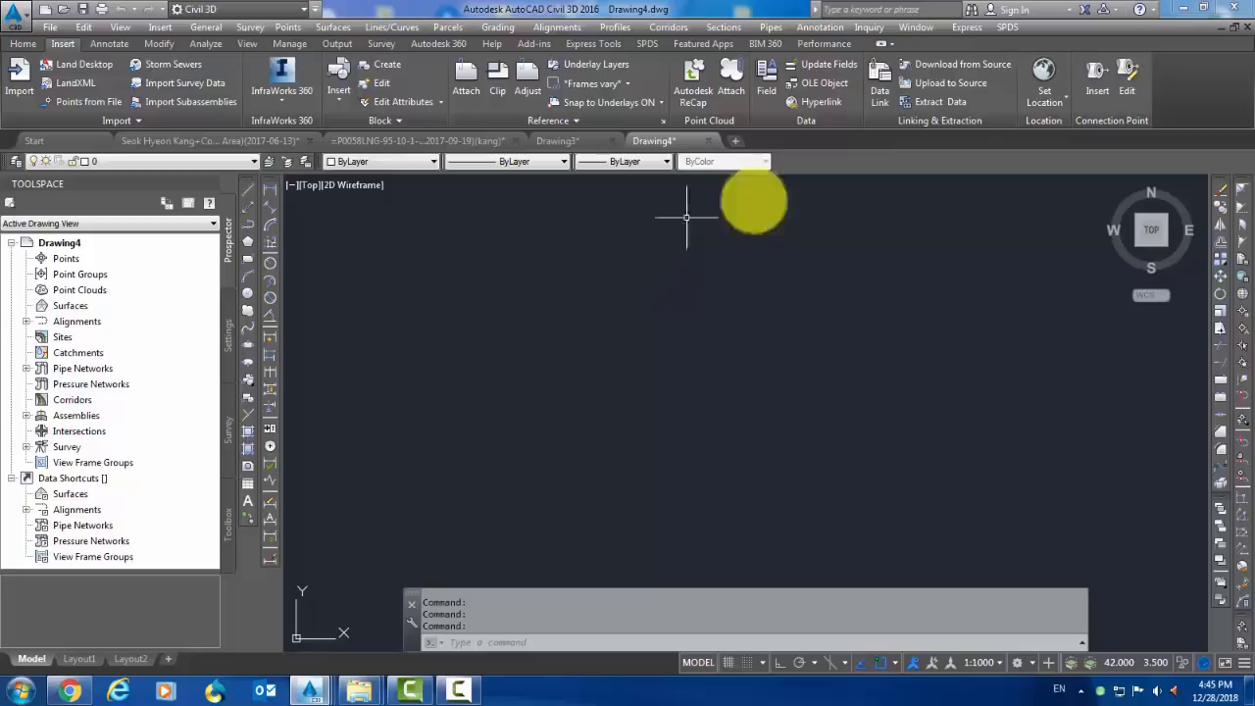
- Examine the layer list of the new blank drawing, and compare the drawing with the points in Drawing3
{"action": "left_click", "coordinate": [27, 45]}
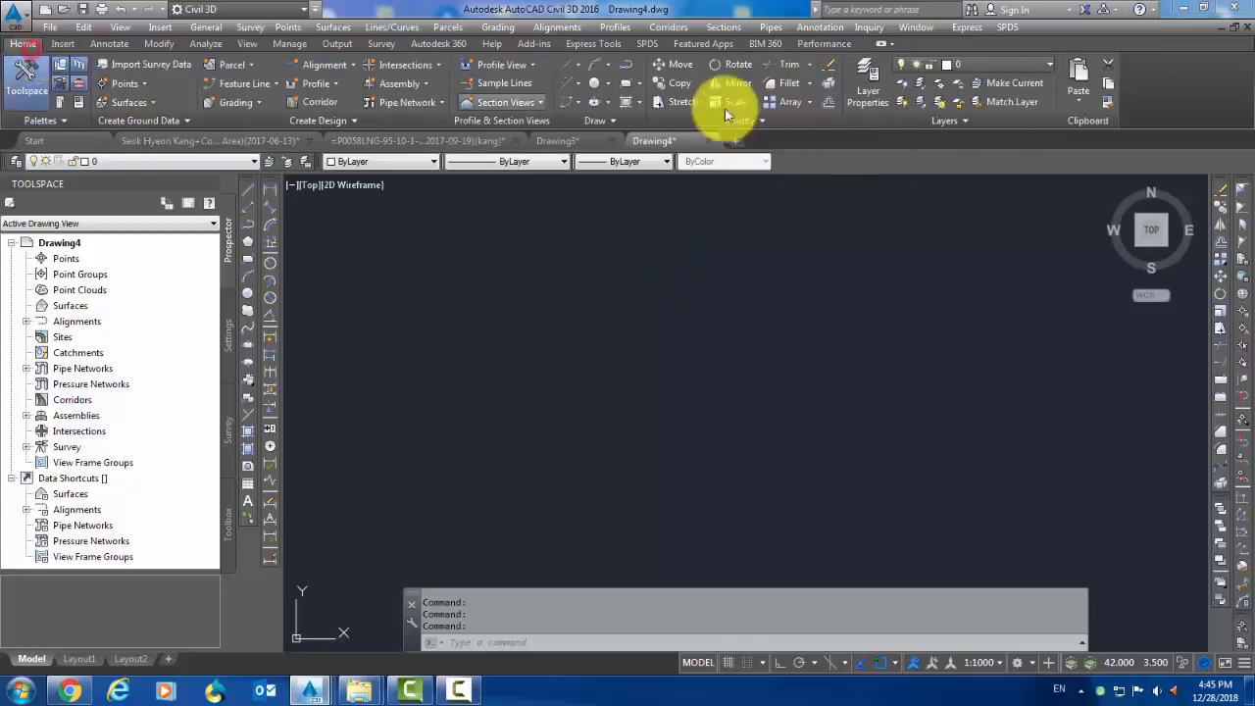
{"action": "left_click", "coordinate": [985, 76]}
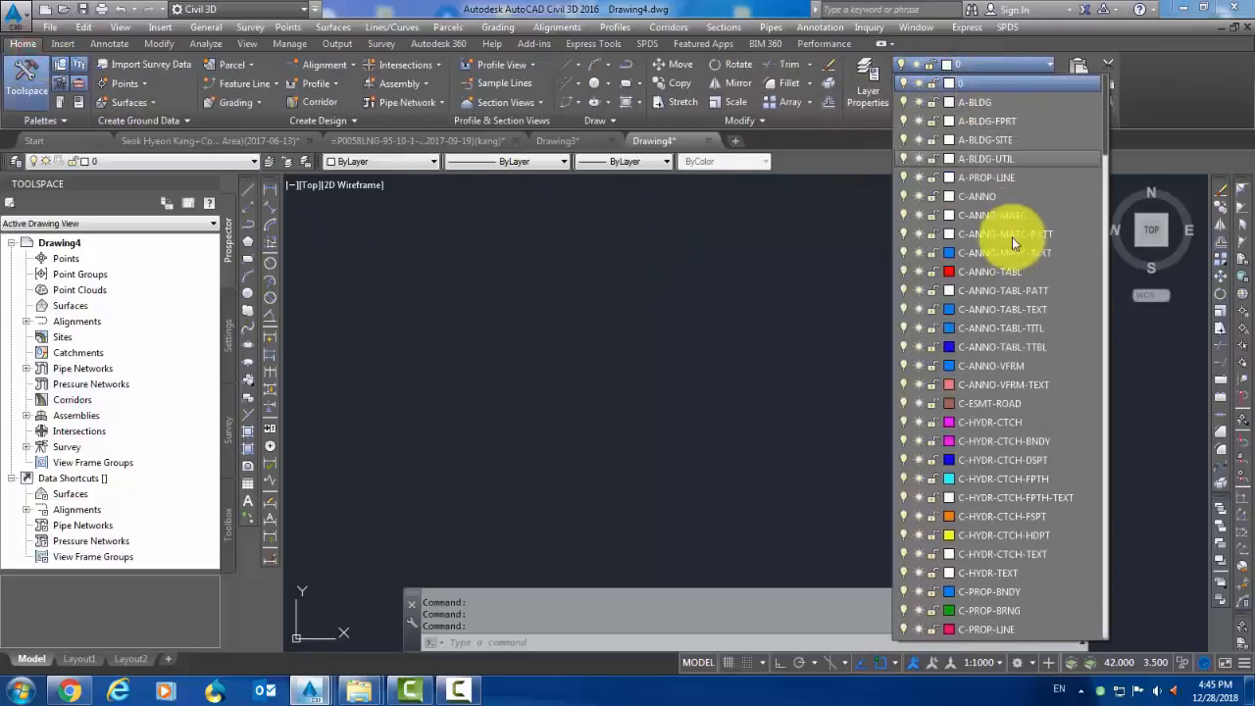
{"action": "scroll", "coordinate": [951, 427], "scroll_direction": "down", "scroll_amount": 12}
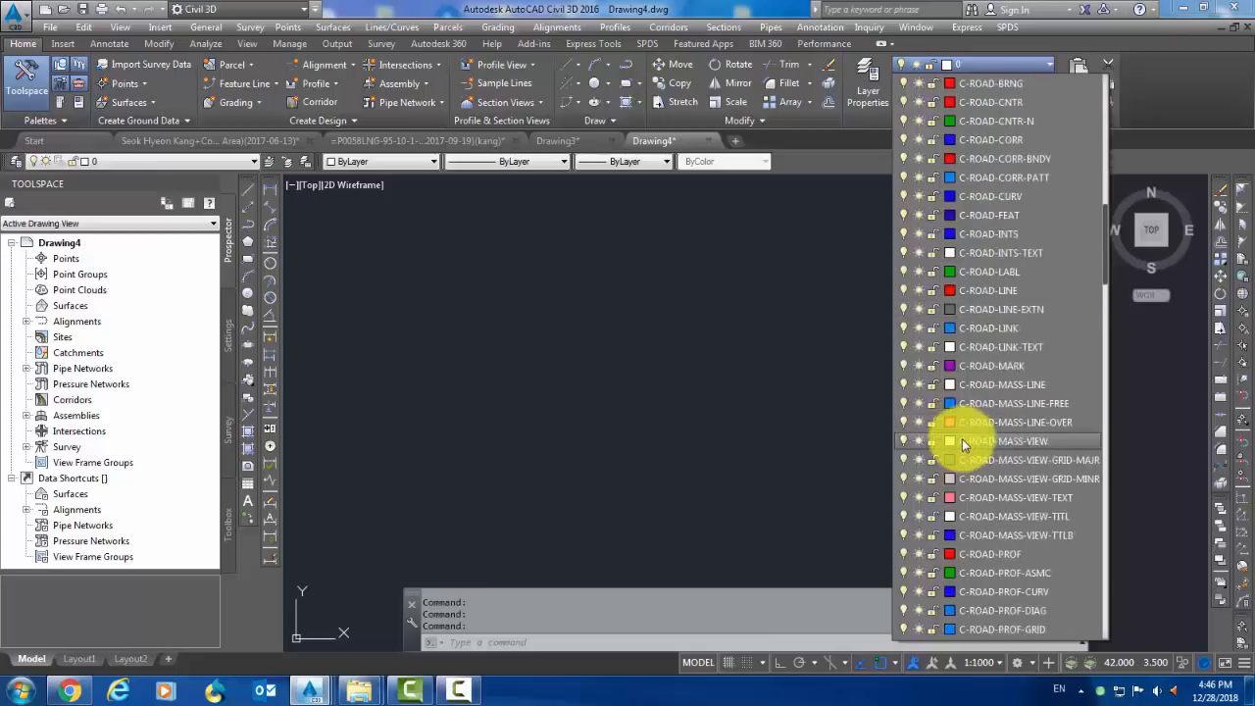
{"action": "scroll", "coordinate": [966, 451], "scroll_direction": "down", "scroll_amount": 10}
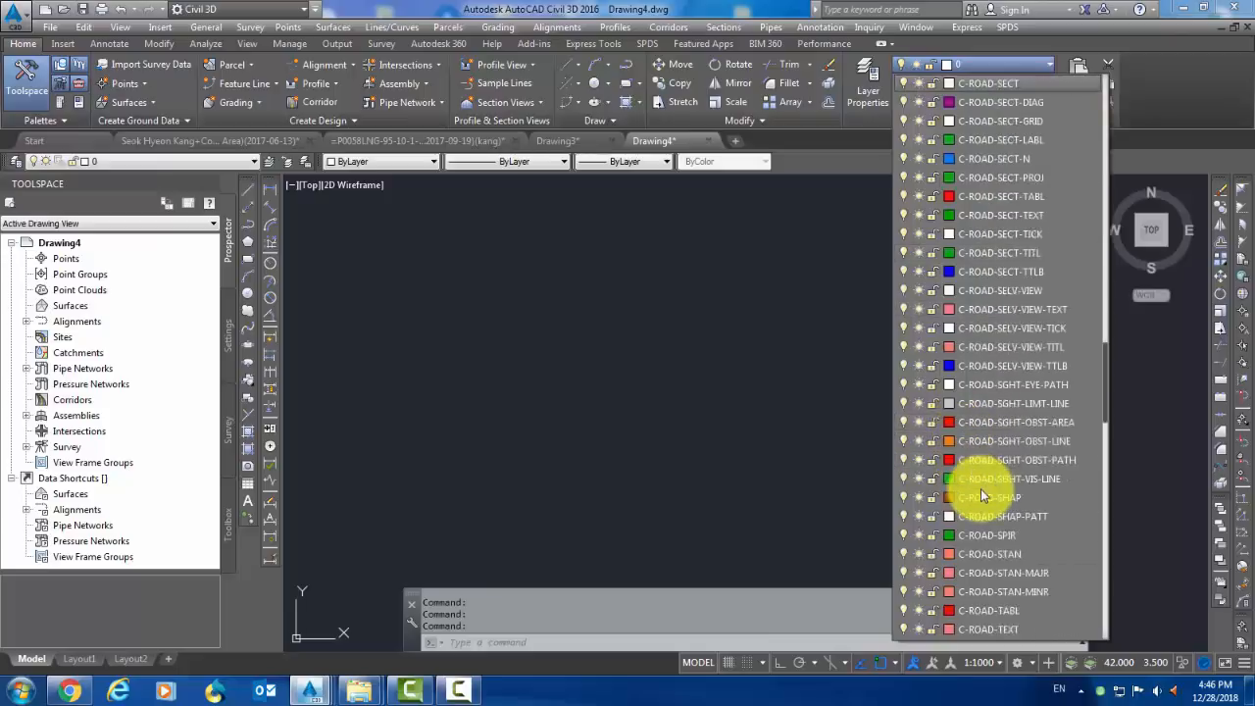
{"action": "scroll", "coordinate": [981, 490], "scroll_direction": "up", "scroll_amount": 15}
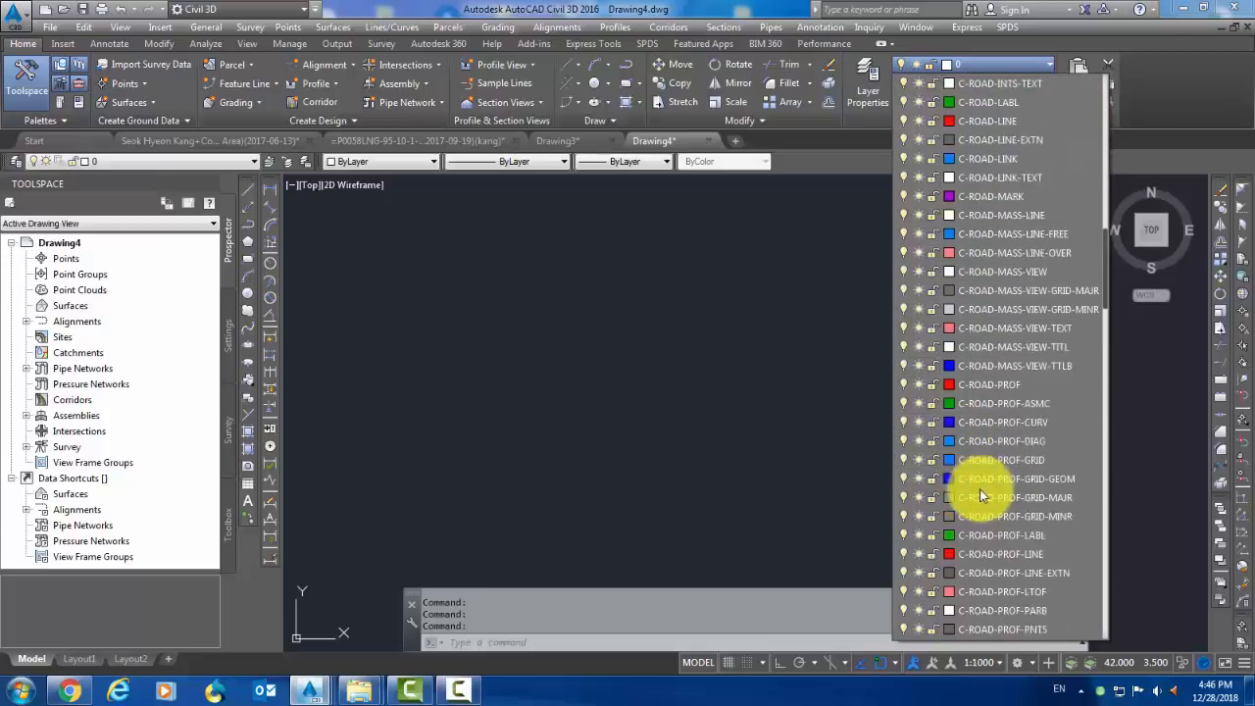
{"action": "left_click", "coordinate": [707, 390]}
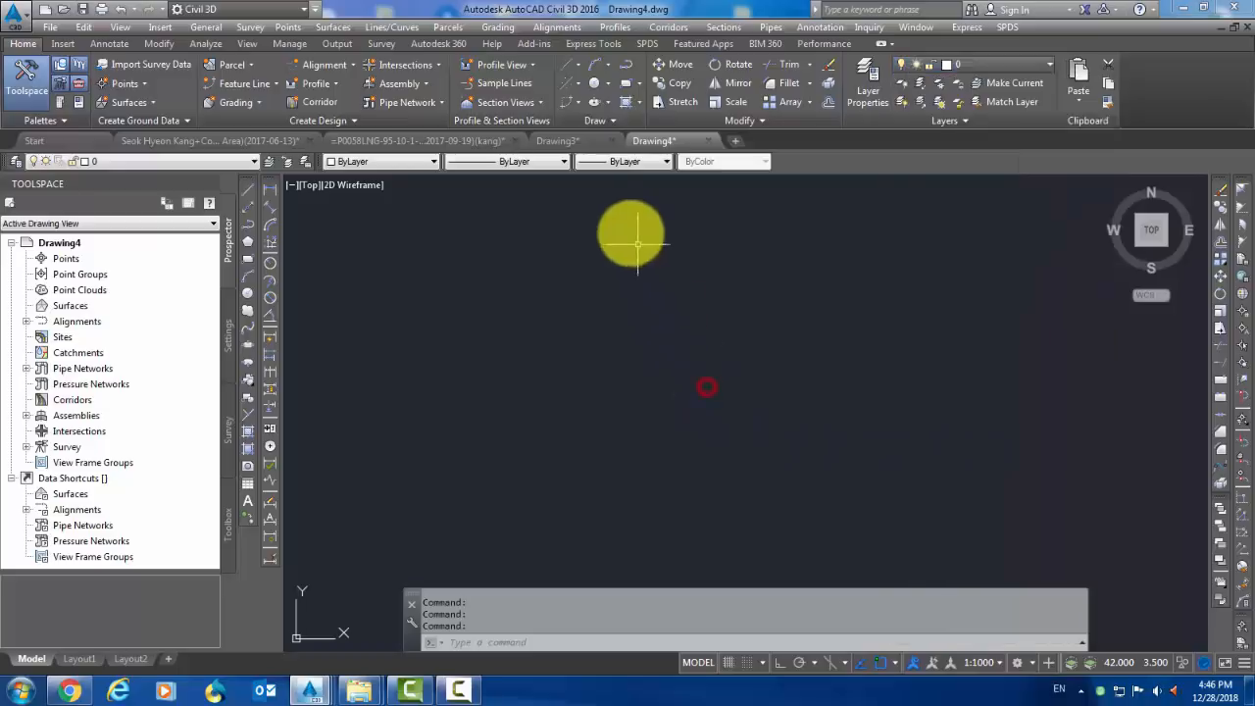
{"action": "left_click", "coordinate": [561, 140]}
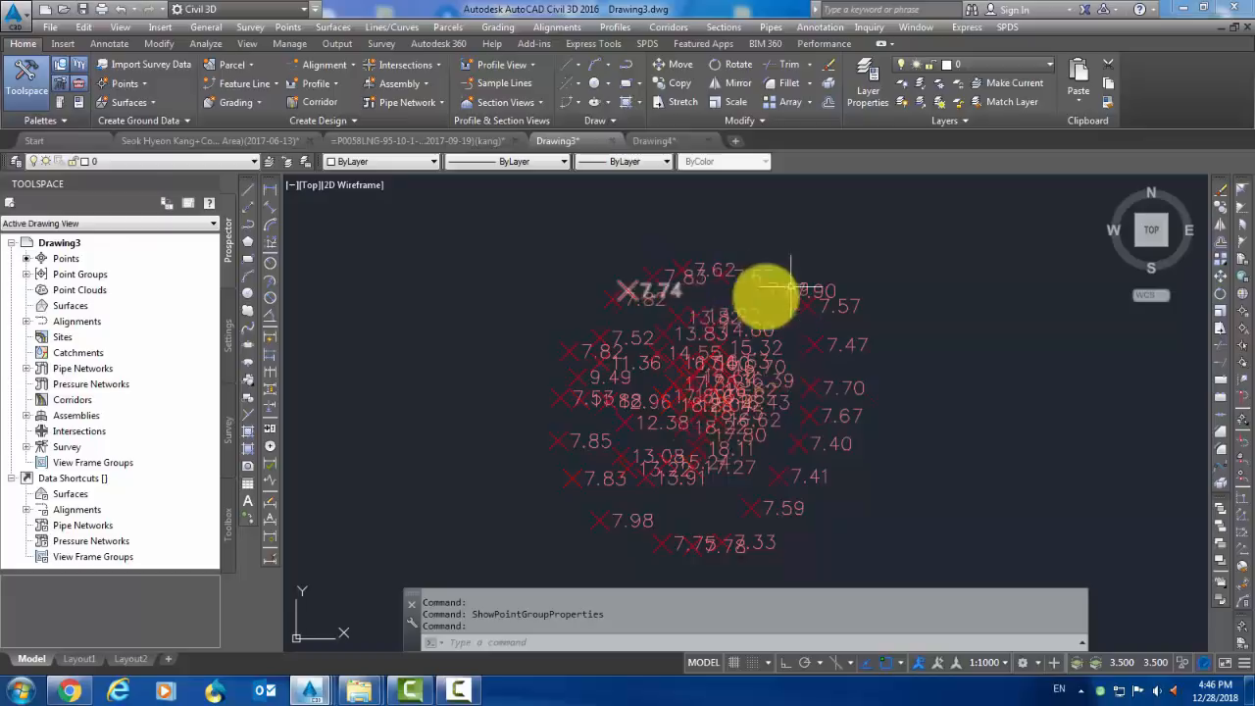
- Import the points from Sp-24.csv into the Color contour (All Area) drawing in PNEZ (comma delimited) format and zoom to their extents
{"action": "left_click", "coordinate": [234, 141]}
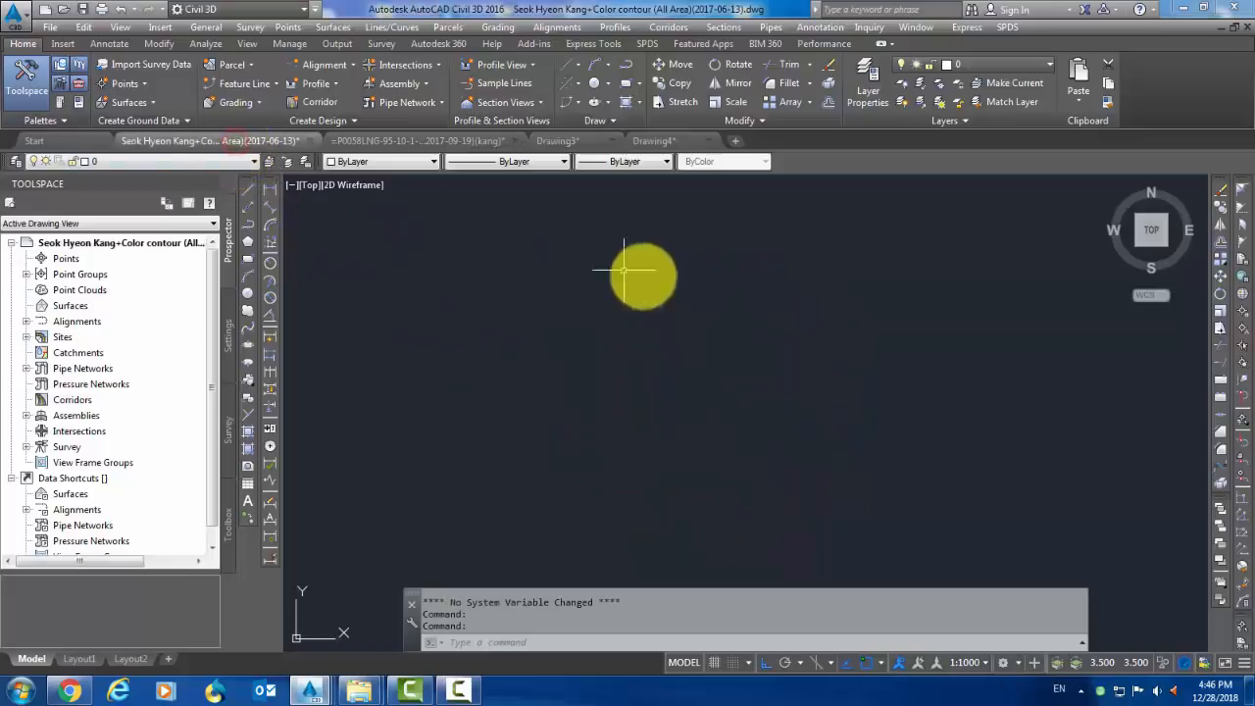
{"action": "left_click", "coordinate": [63, 44]}
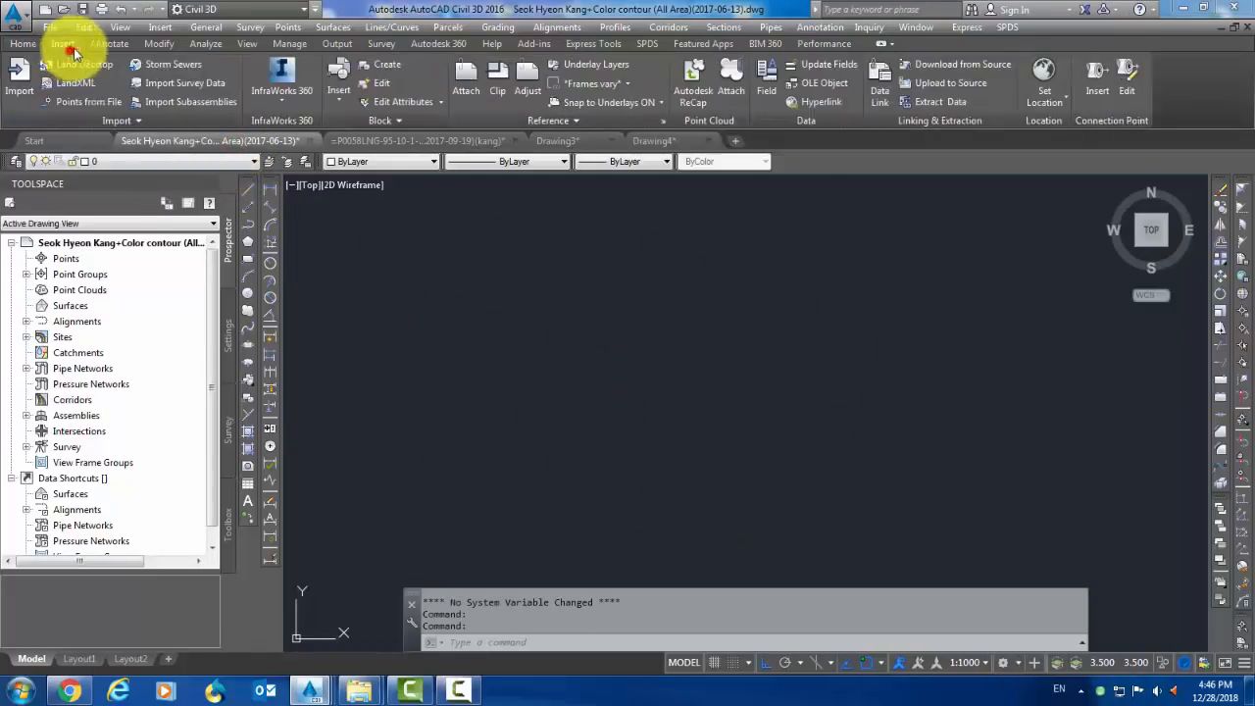
{"action": "left_click", "coordinate": [92, 104]}
{"action": "left_click", "coordinate": [764, 169]}
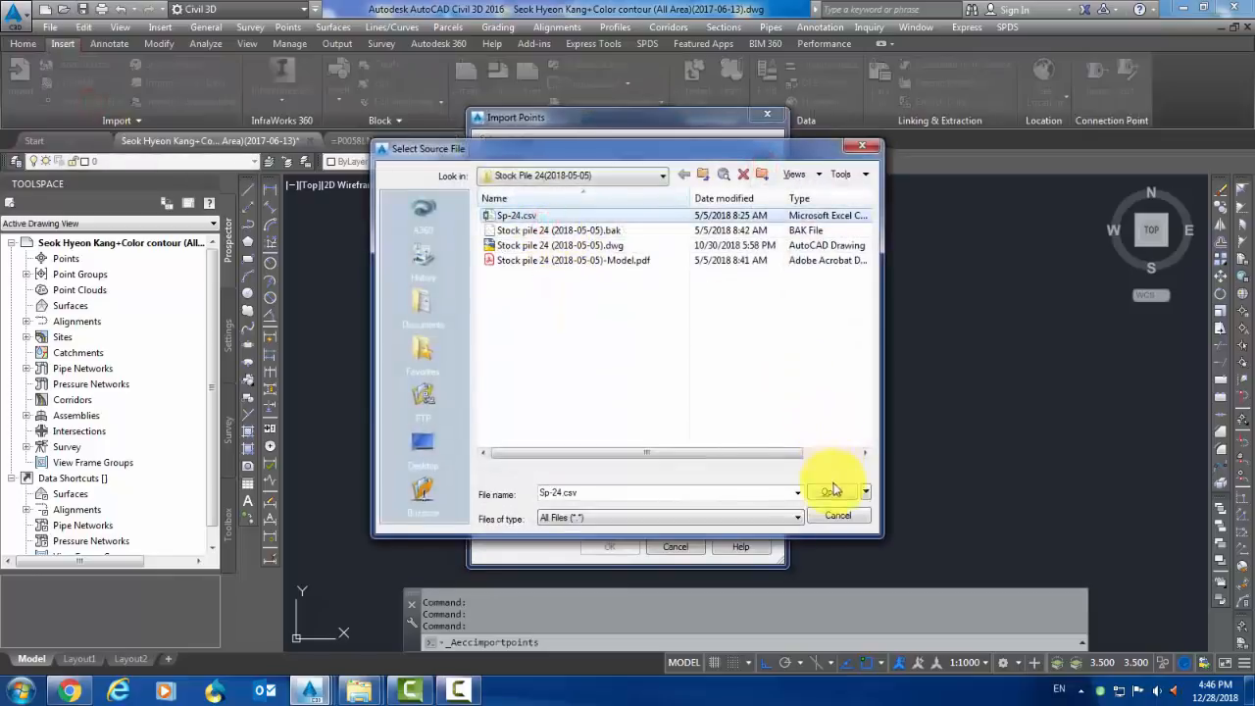
{"action": "left_click", "coordinate": [833, 491]}
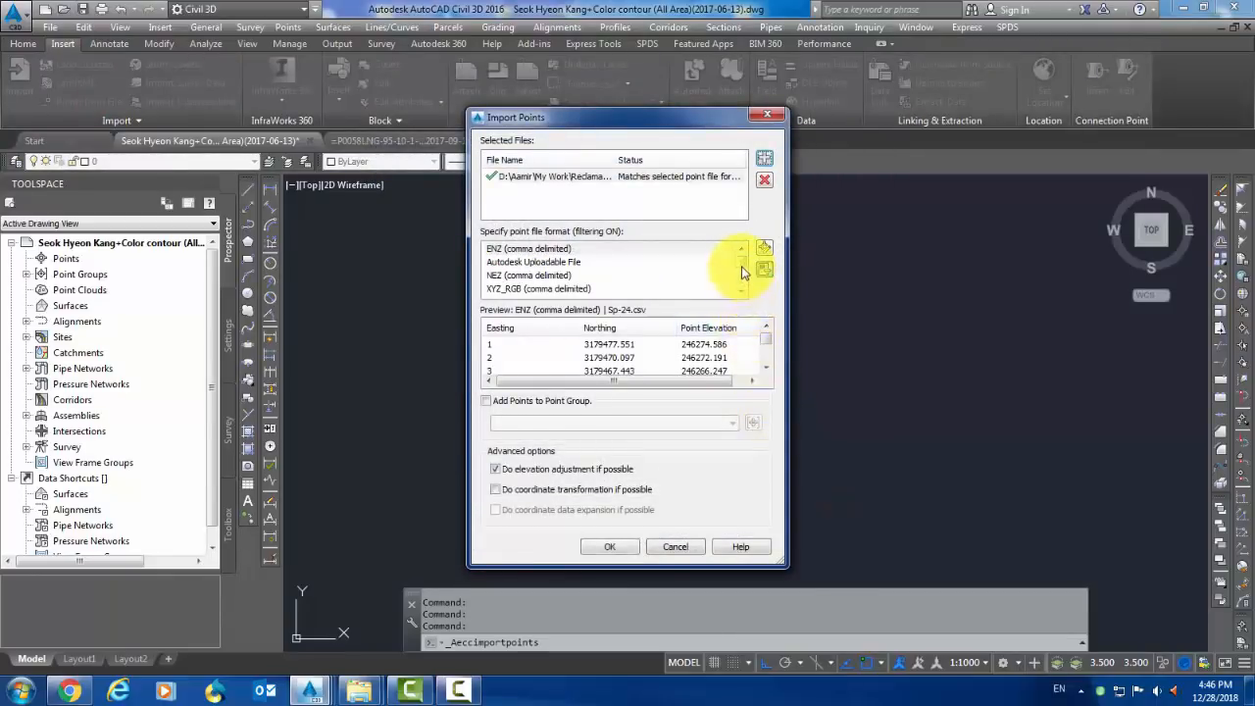
{"action": "left_click", "coordinate": [540, 276]}
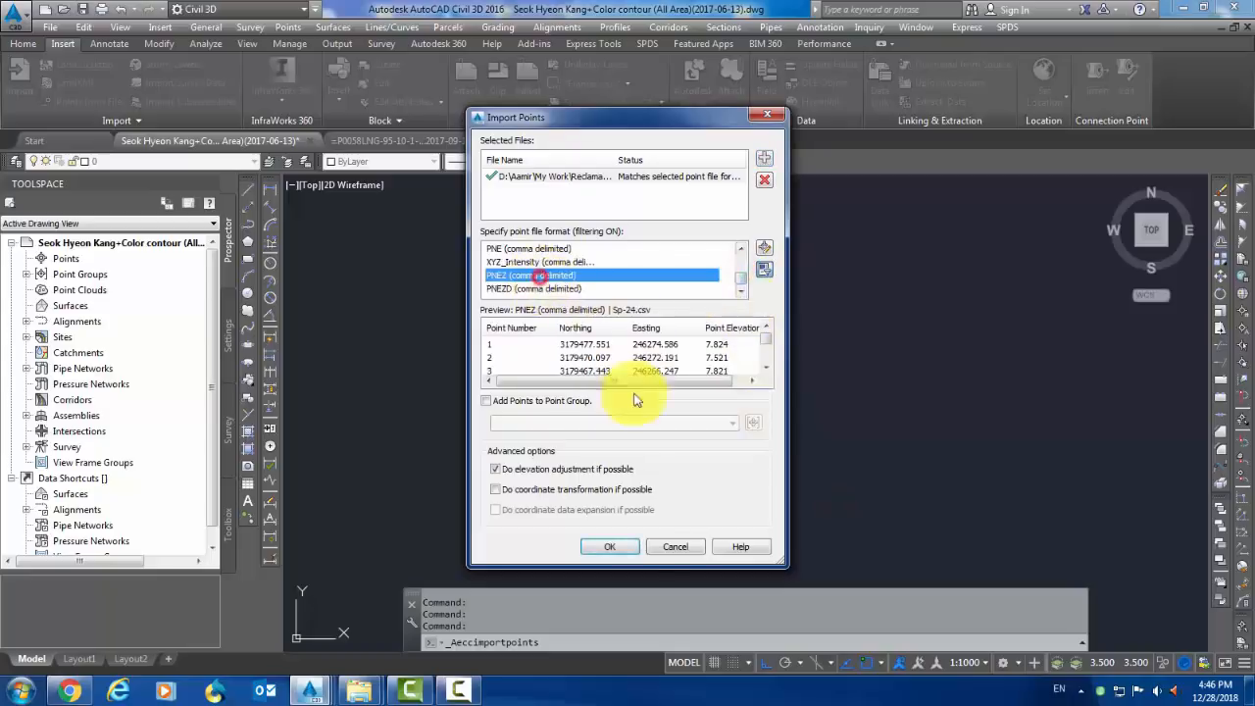
{"action": "left_click", "coordinate": [609, 547]}
{"action": "middle_click", "coordinate": [834, 361]}
{"action": "middle_click", "coordinate": [834, 361]}
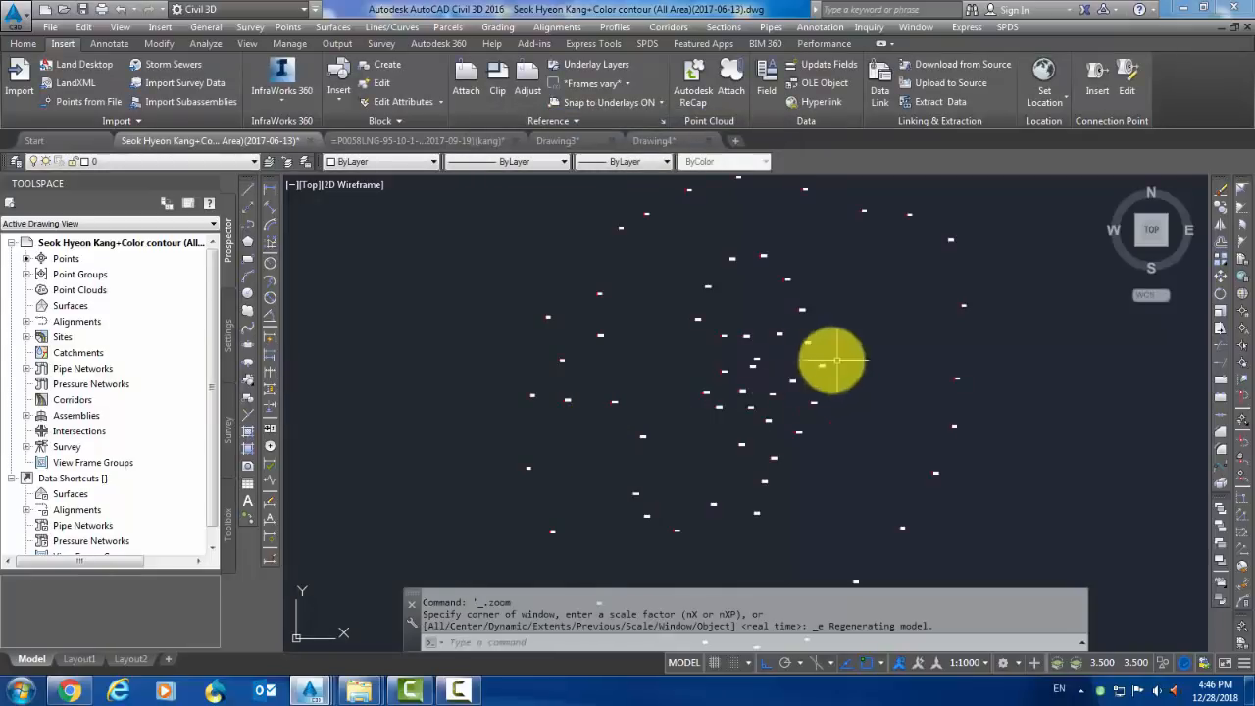
- Examine the default point style and label style in the point group properties of an imported point, then cancel
{"action": "scroll", "coordinate": [834, 360], "scroll_direction": "up", "scroll_amount": 10}
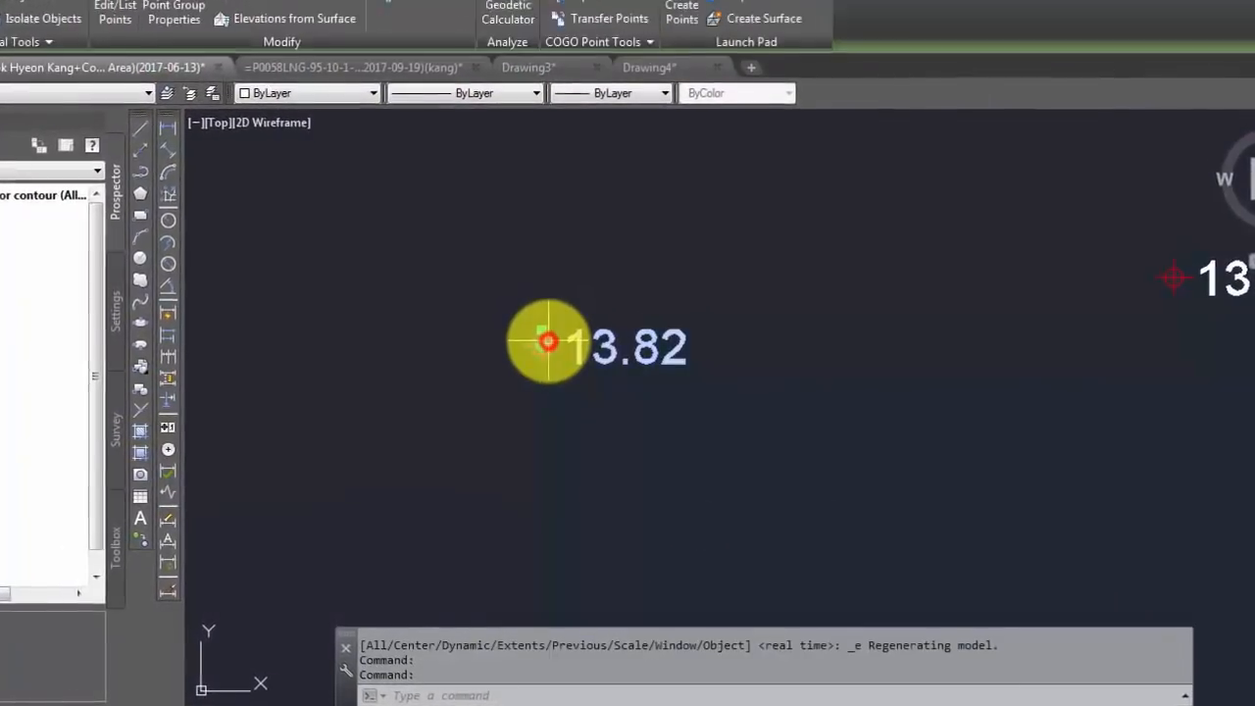
{"action": "right_click", "coordinate": [548, 341]}
{"action": "left_click", "coordinate": [644, 409]}
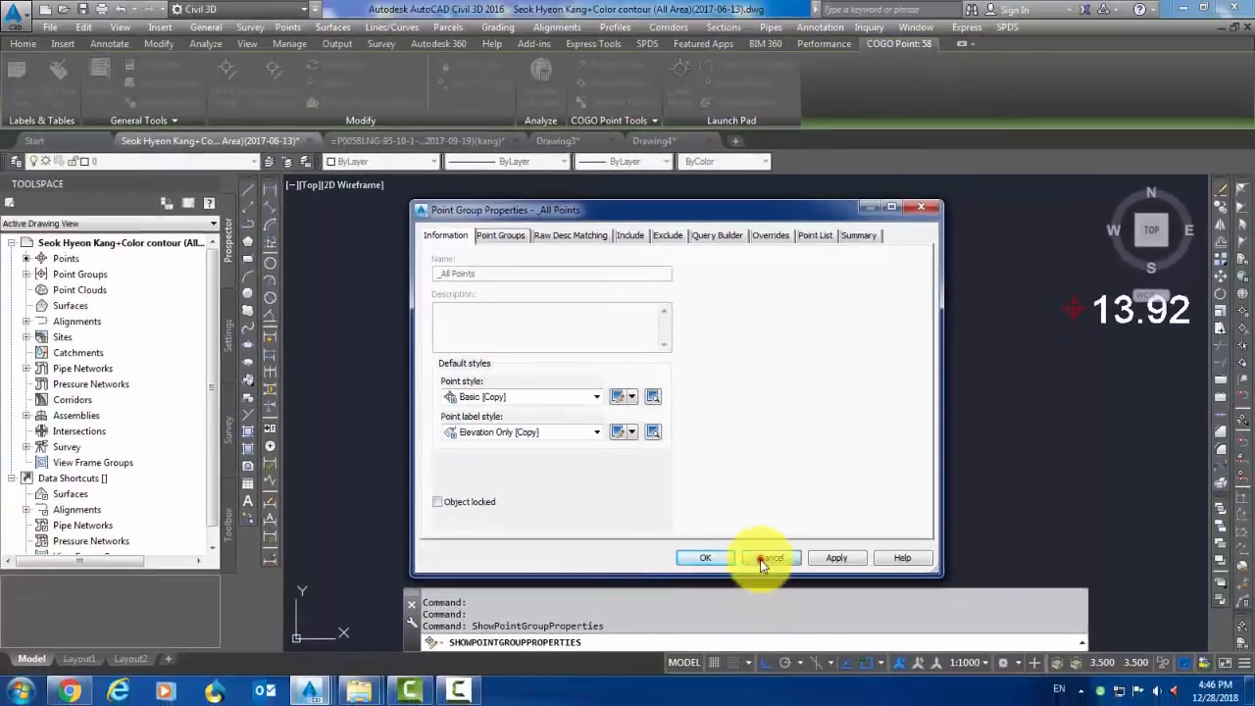
{"action": "left_click", "coordinate": [771, 558]}
- Switch to Chrome and look through the YouTube channel's Auto Cad Civil 3d playlists in English and Urdu for point style videos
{"action": "left_click", "coordinate": [70, 693]}
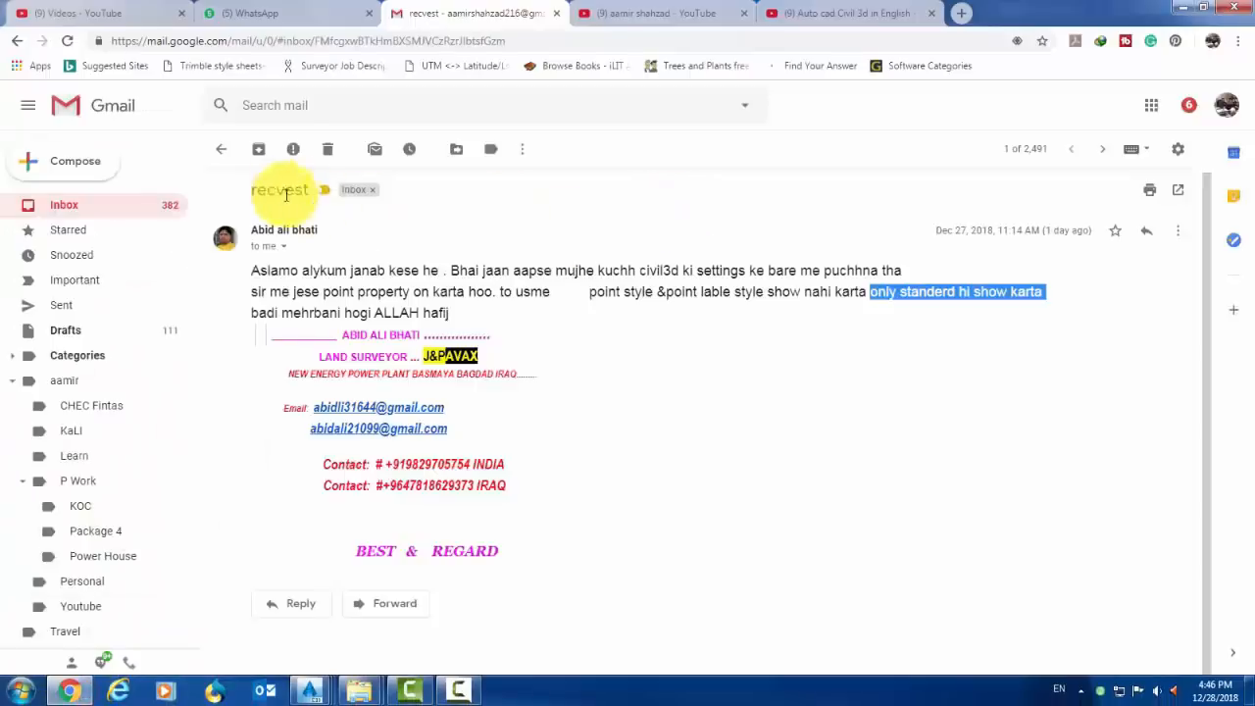
{"action": "left_click", "coordinate": [628, 13]}
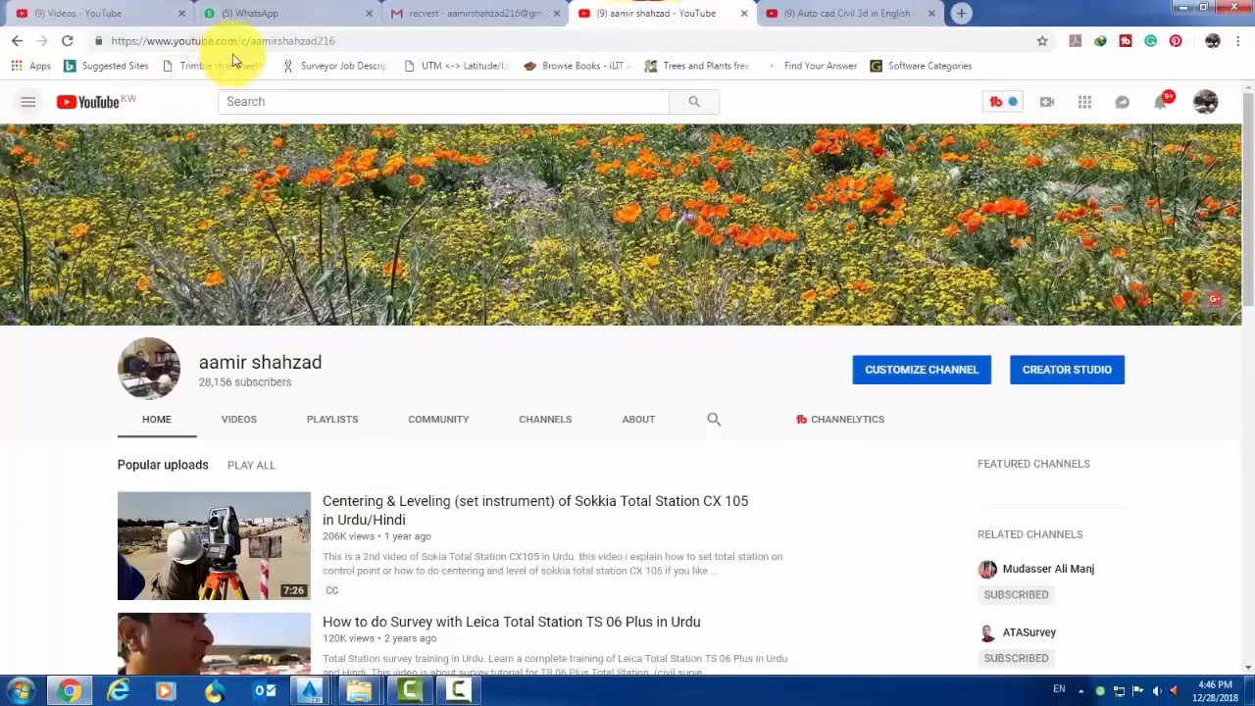
{"action": "scroll", "coordinate": [378, 261], "scroll_direction": "down", "scroll_amount": 2}
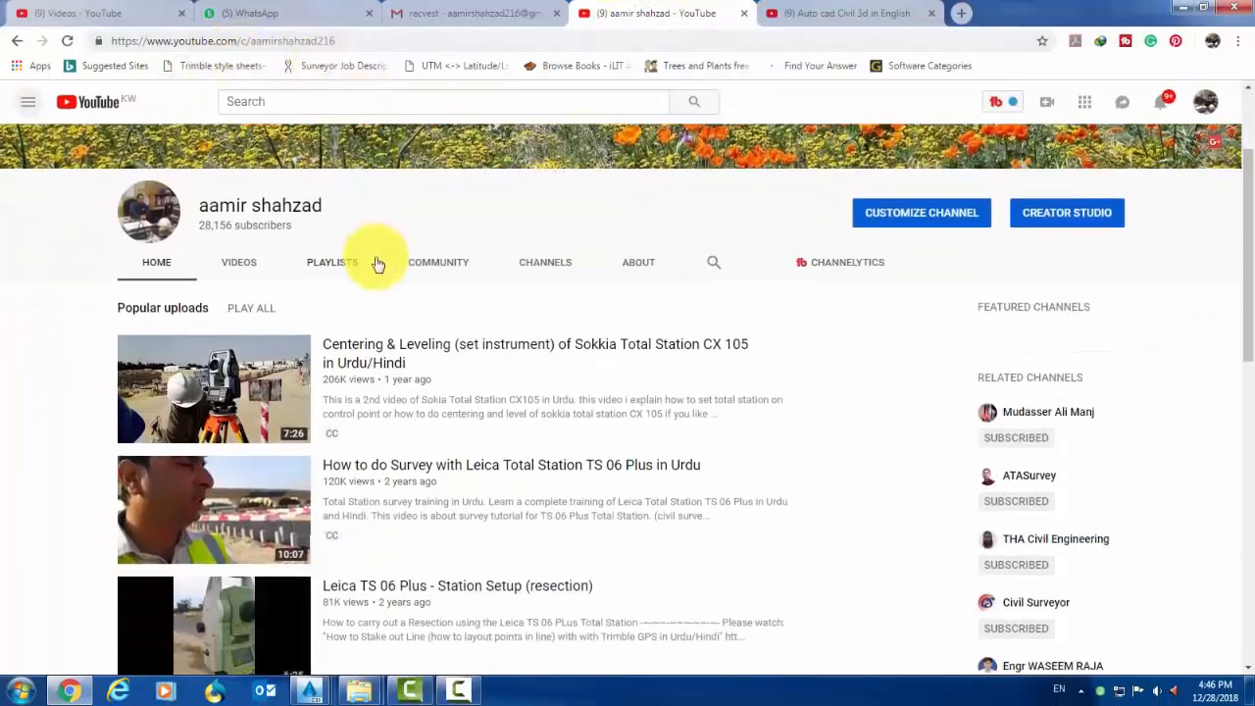
{"action": "left_click", "coordinate": [14, 103]}
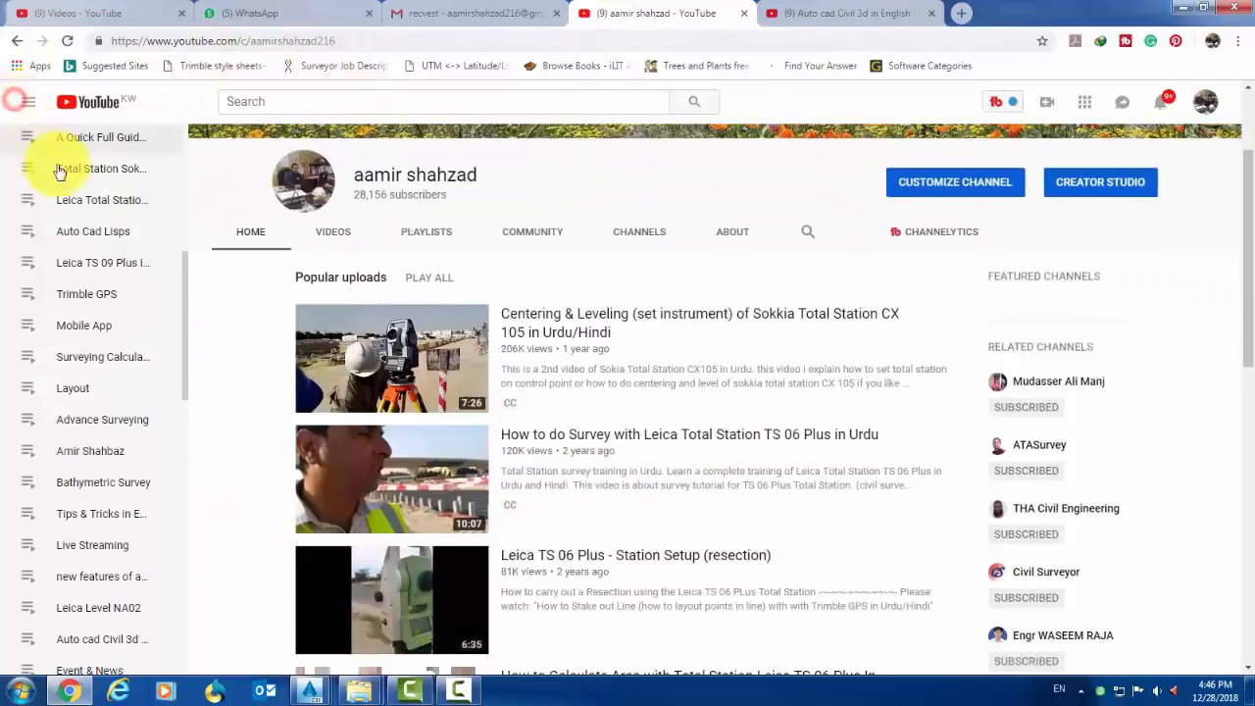
{"action": "scroll", "coordinate": [121, 333], "scroll_direction": "up", "scroll_amount": 5}
{"action": "scroll", "coordinate": [120, 348], "scroll_direction": "down", "scroll_amount": 2}
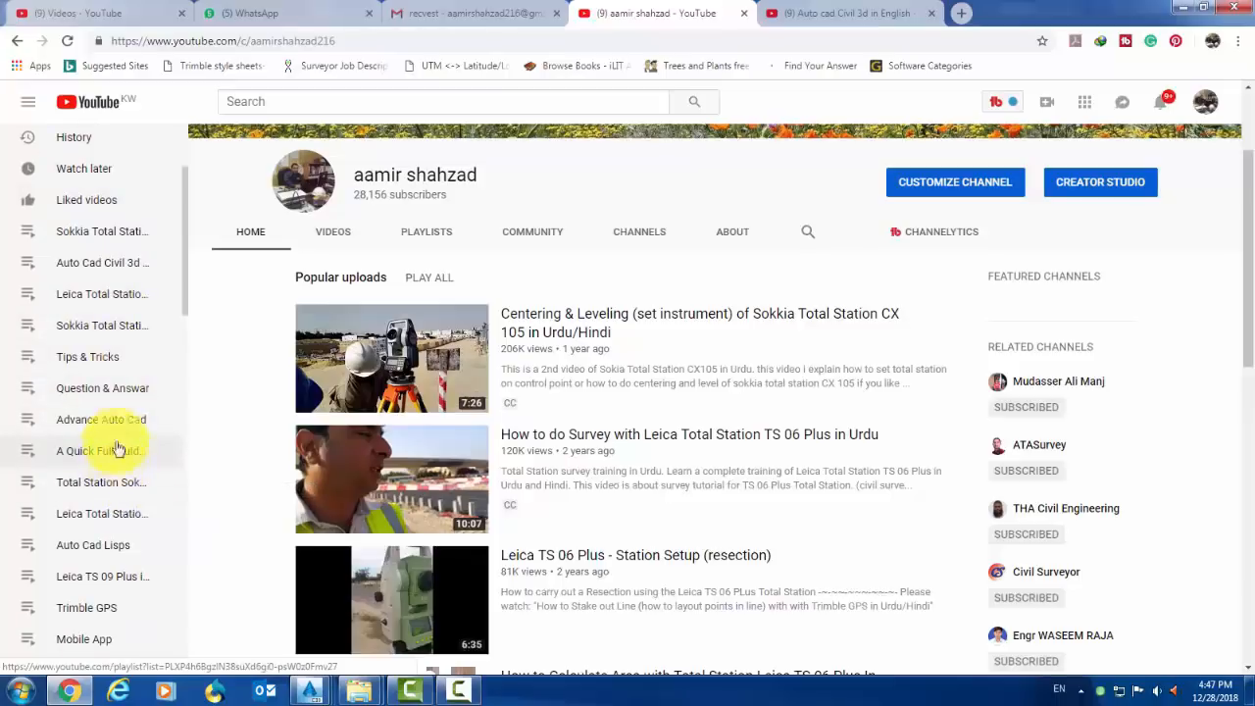
{"action": "right_click", "coordinate": [111, 269]}
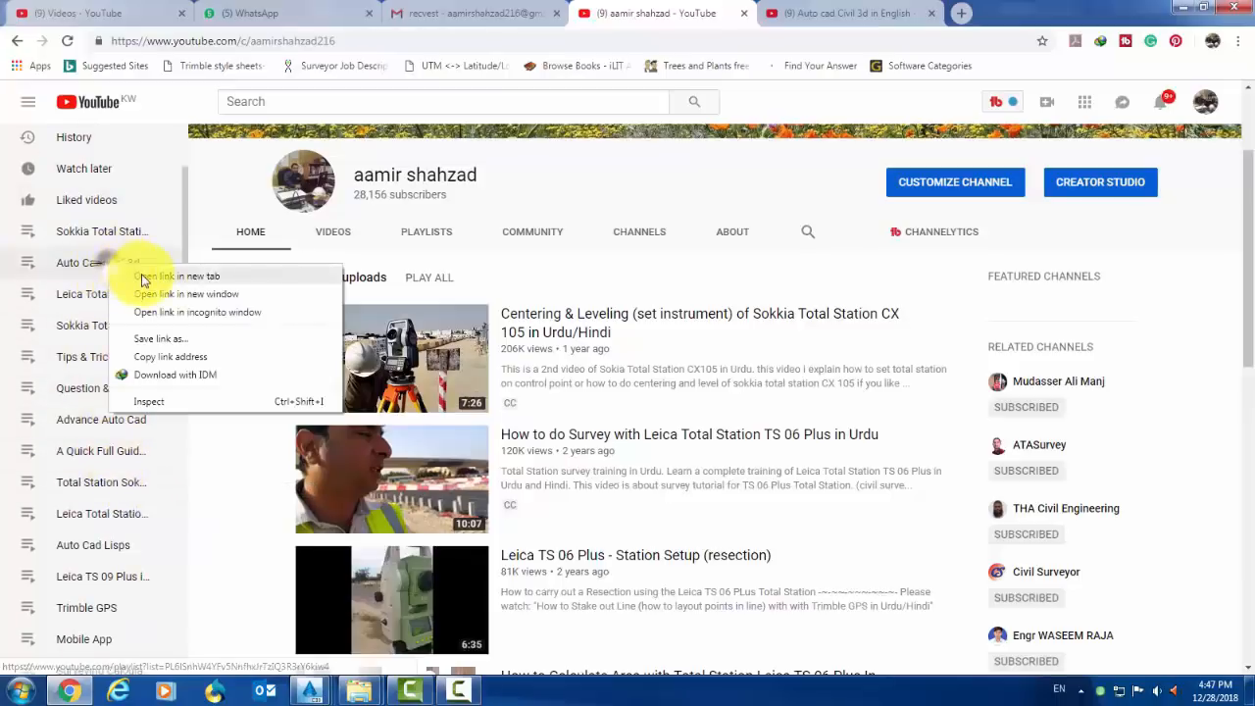
{"action": "left_click", "coordinate": [157, 277]}
{"action": "left_click", "coordinate": [780, 13]}
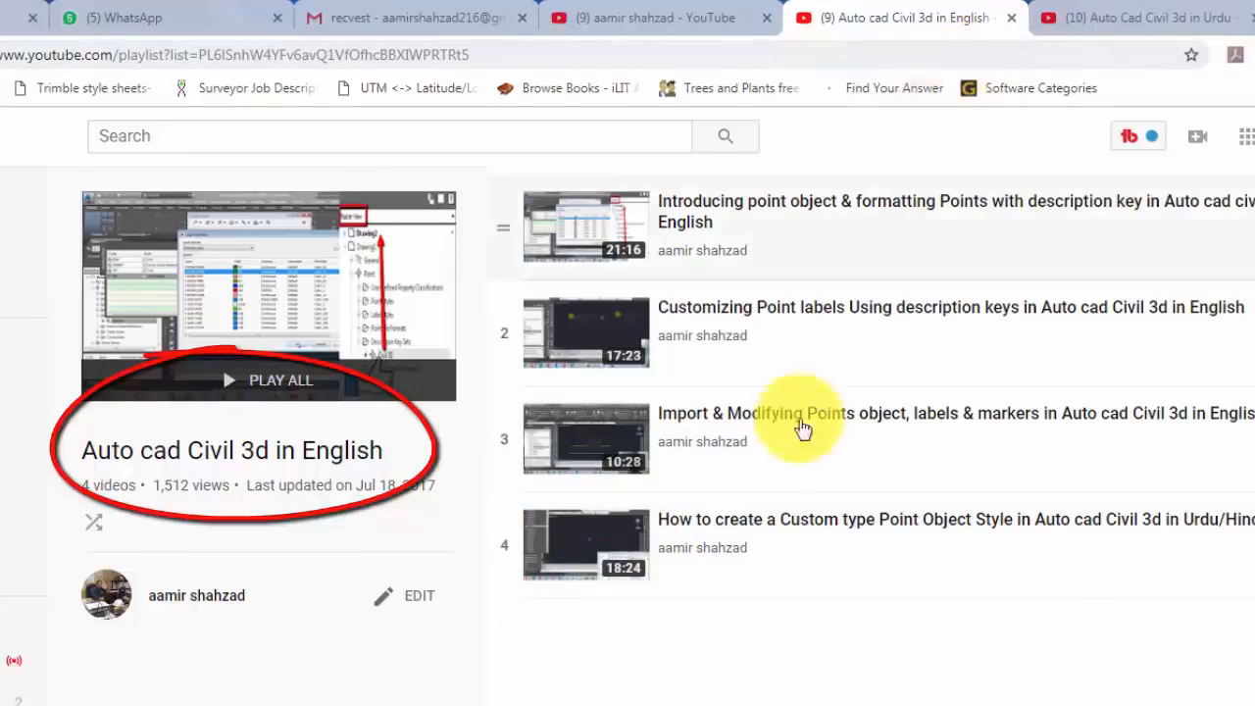
{"action": "left_click", "coordinate": [1115, 18]}
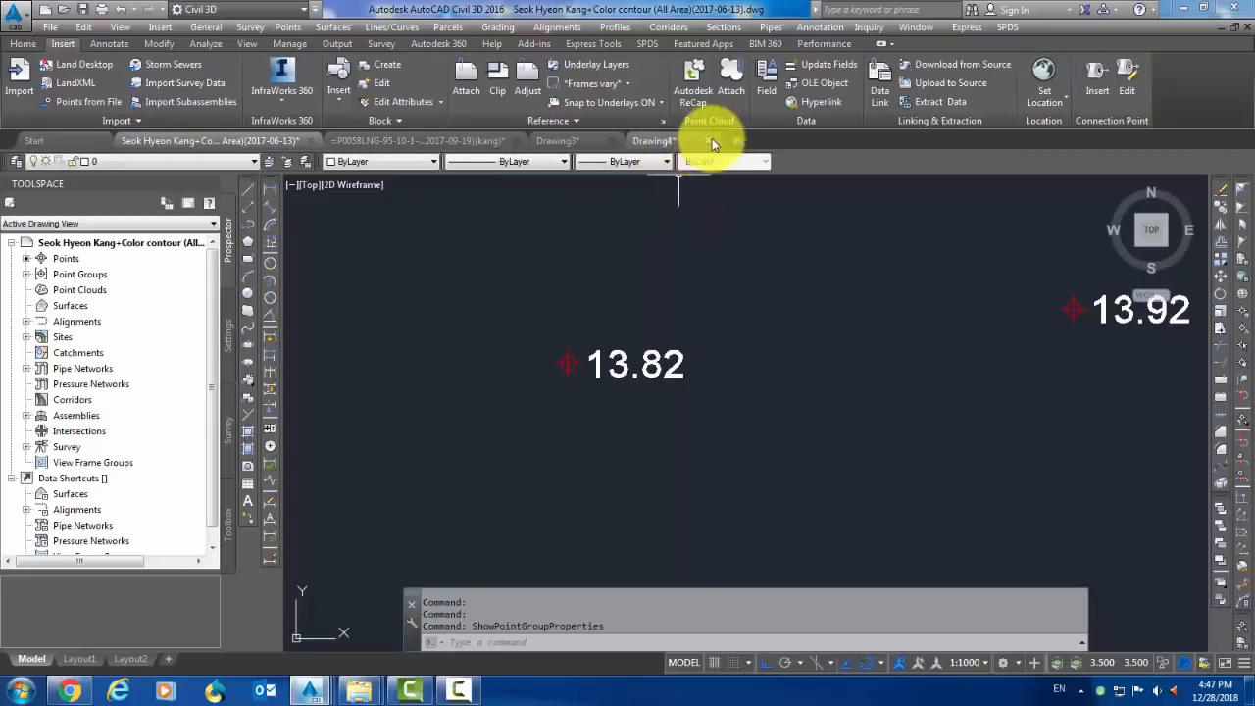
- Close Drawing4, activate the P0058LNG-95-10-1-C5203 setting-out drawing and tile the open drawings vertically
{"action": "left_click", "coordinate": [713, 142]}
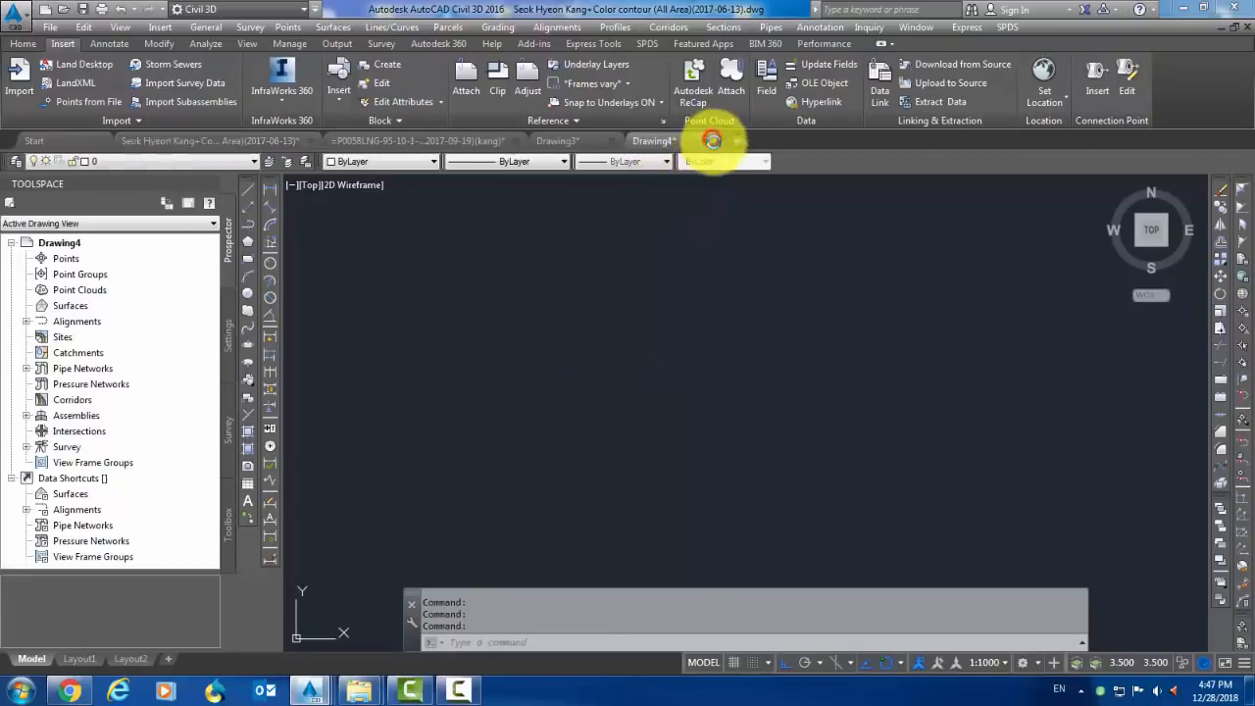
{"action": "left_click", "coordinate": [416, 141]}
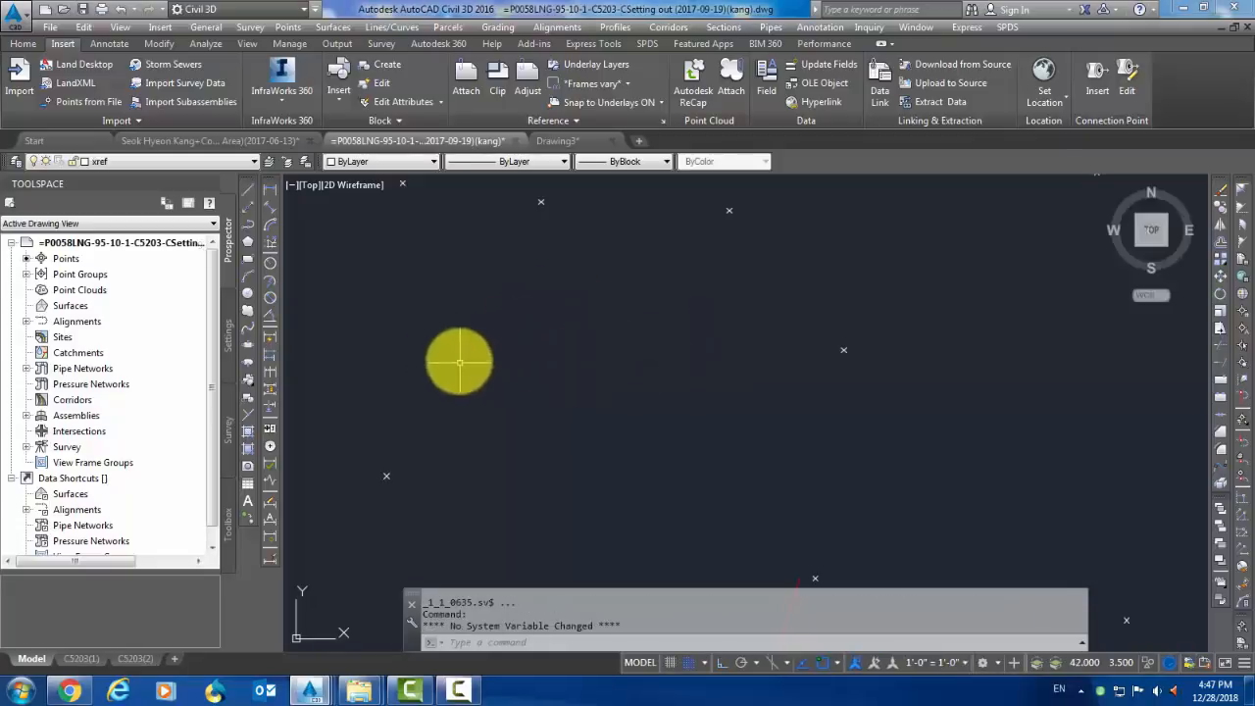
{"action": "left_click", "coordinate": [110, 44]}
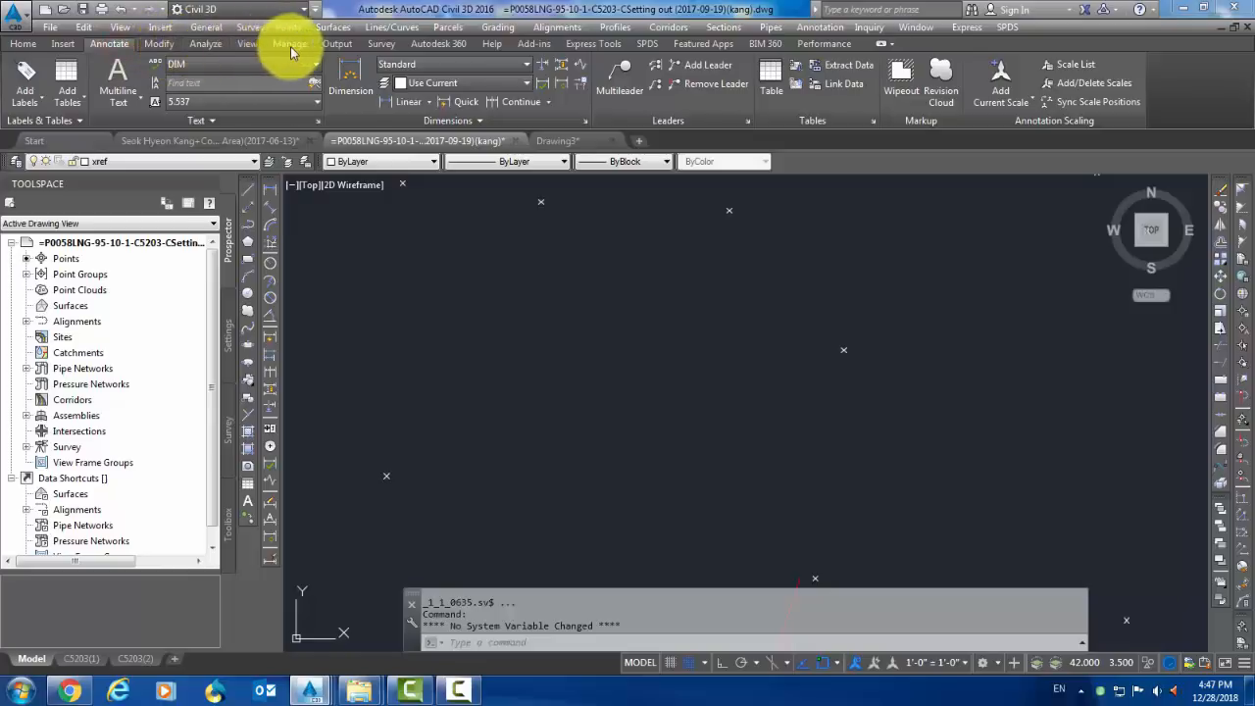
{"action": "left_click", "coordinate": [250, 45]}
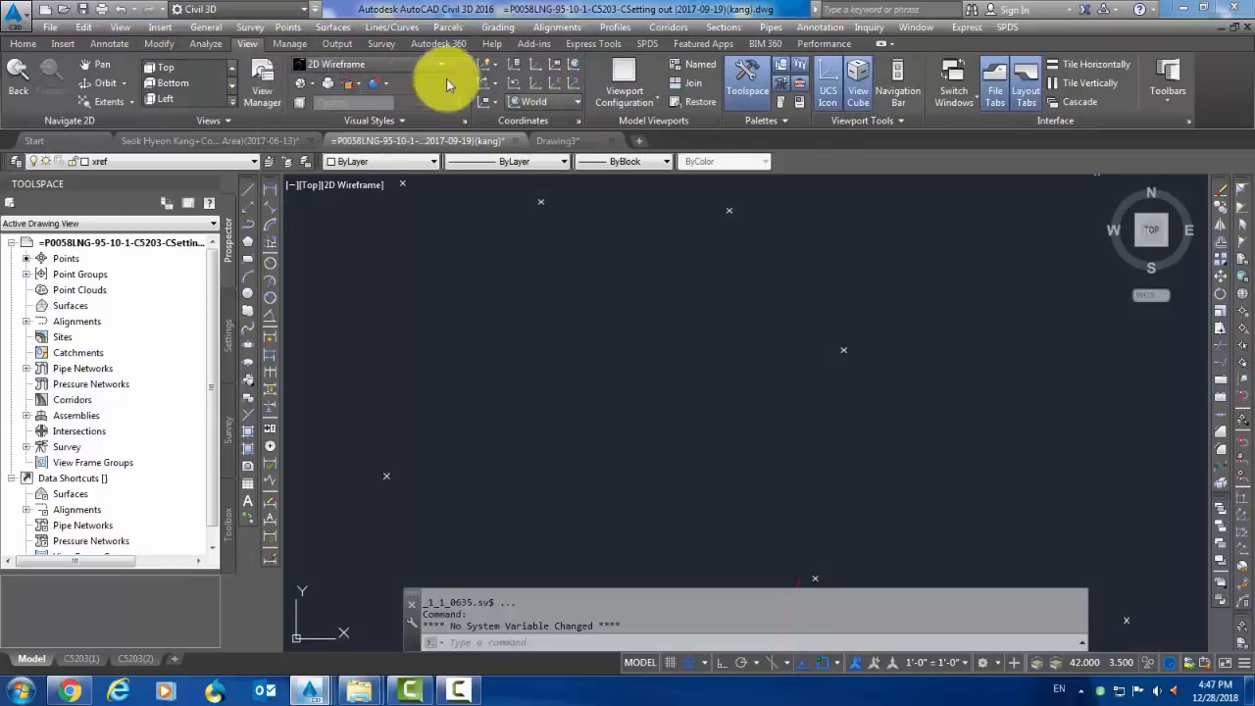
{"action": "left_click", "coordinate": [1095, 88]}
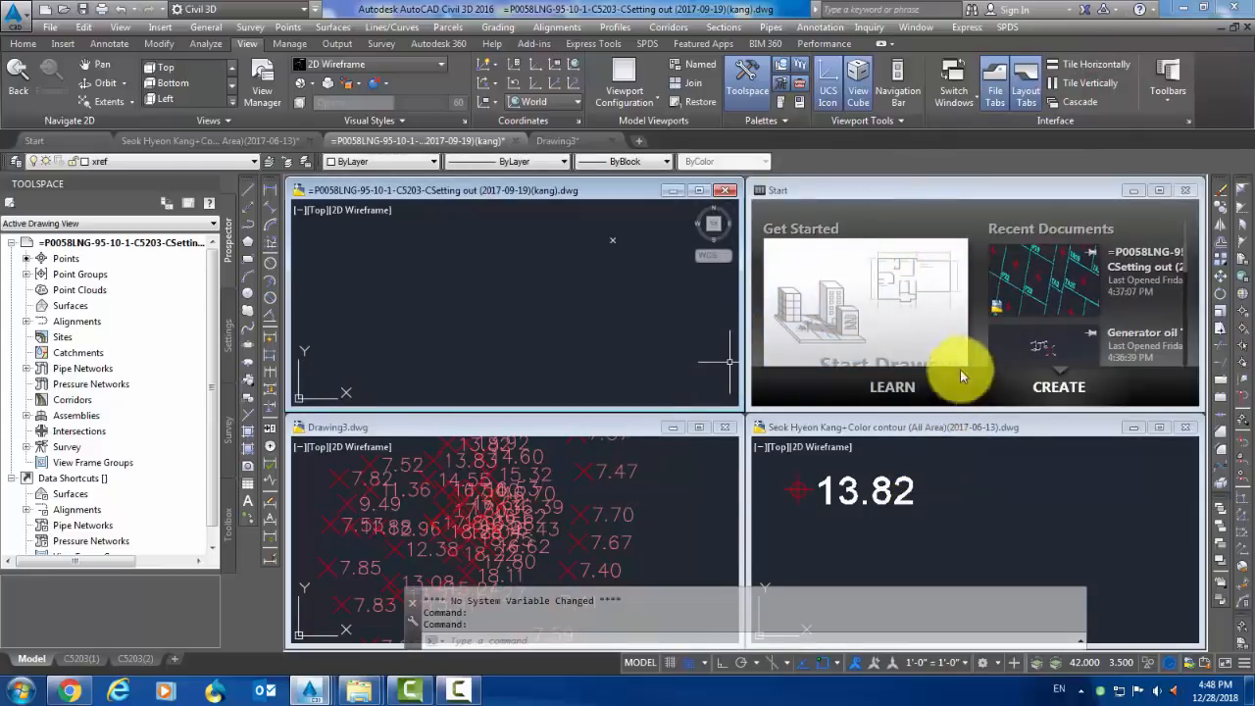
- Bring the imported points into view in both the setting-out and Color contour drawing windows for comparison
{"action": "left_click", "coordinate": [514, 274]}
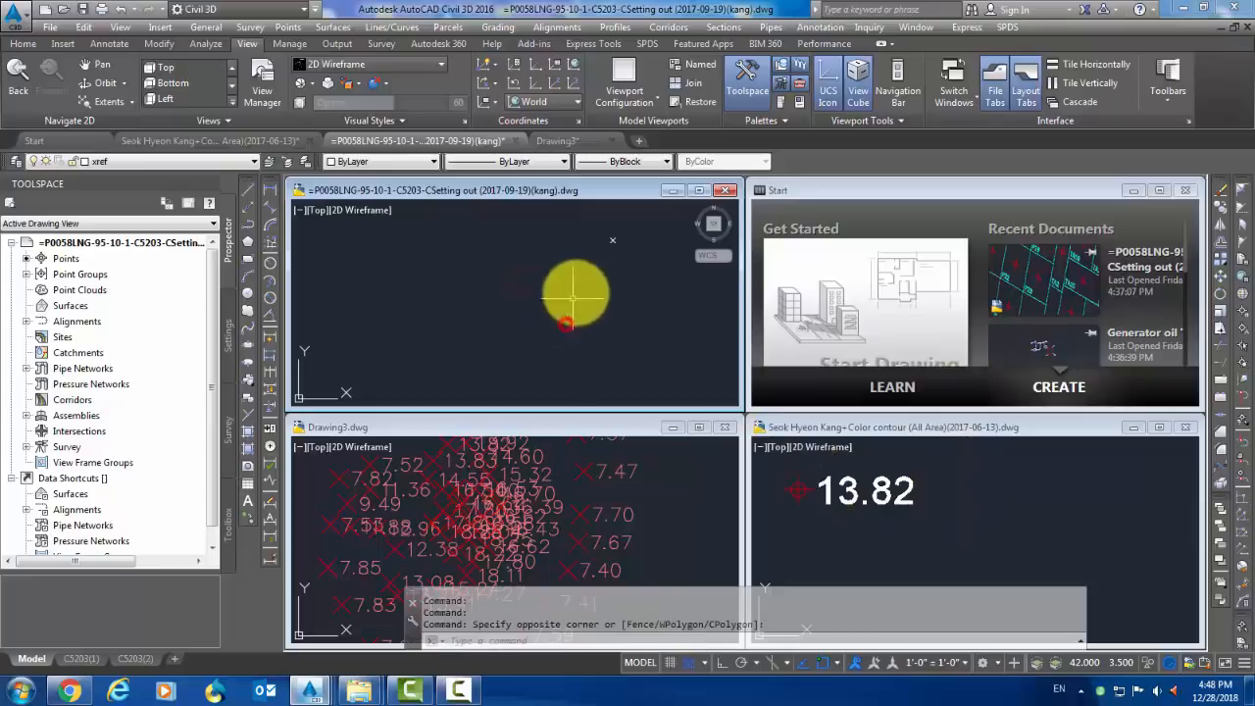
{"action": "scroll", "coordinate": [588, 301], "scroll_direction": "down", "scroll_amount": 9}
{"action": "scroll", "coordinate": [580, 324], "scroll_direction": "up", "scroll_amount": 5}
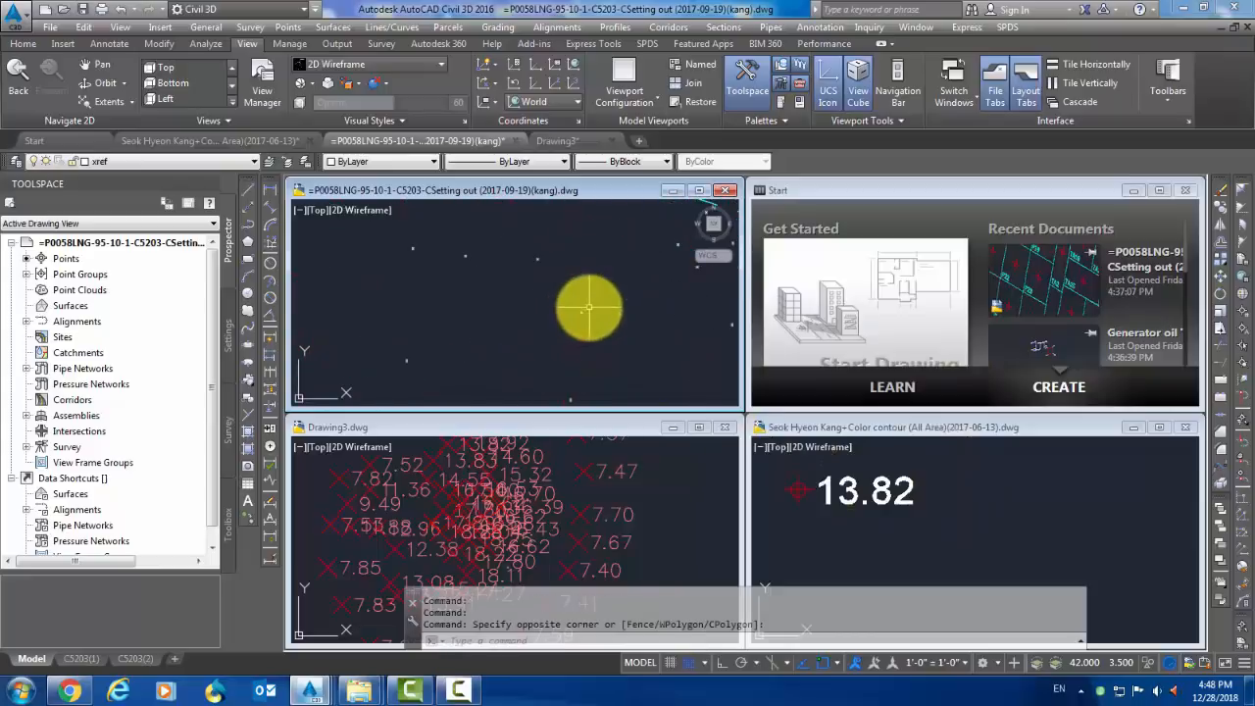
{"action": "left_click", "coordinate": [956, 490]}
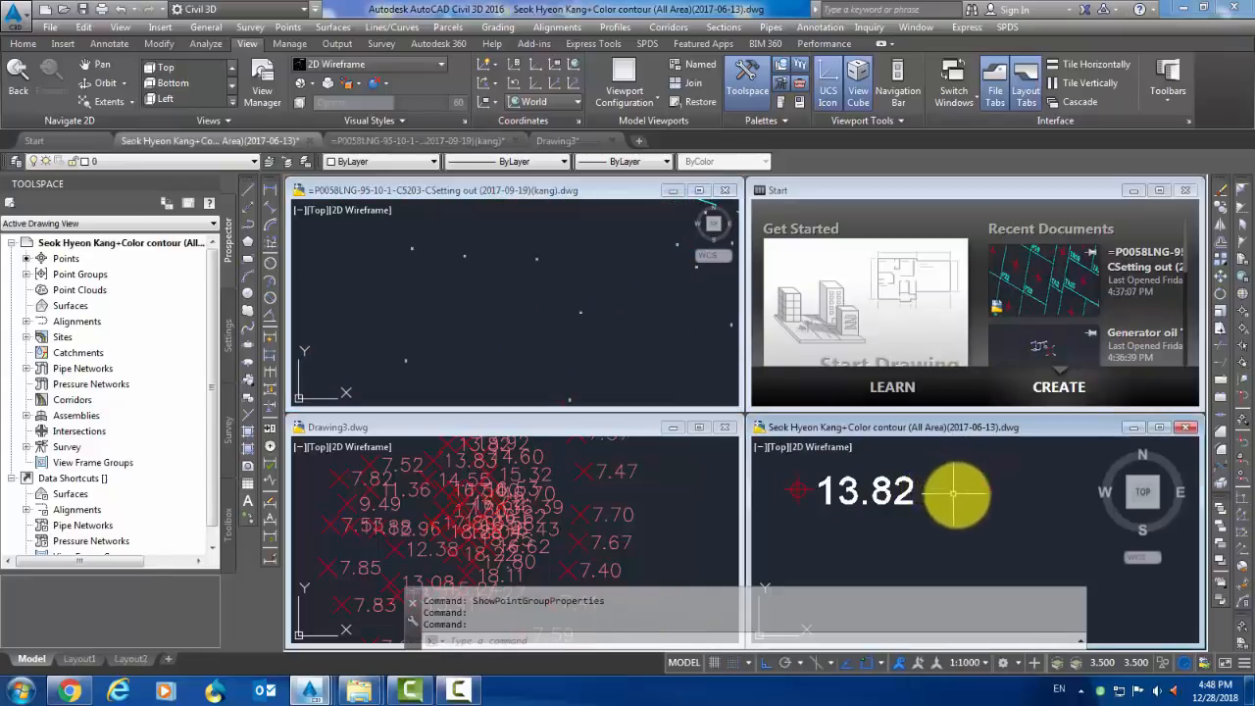
{"action": "middle_click_drag", "start_coordinate": [957, 523], "coordinate": [967, 482]}
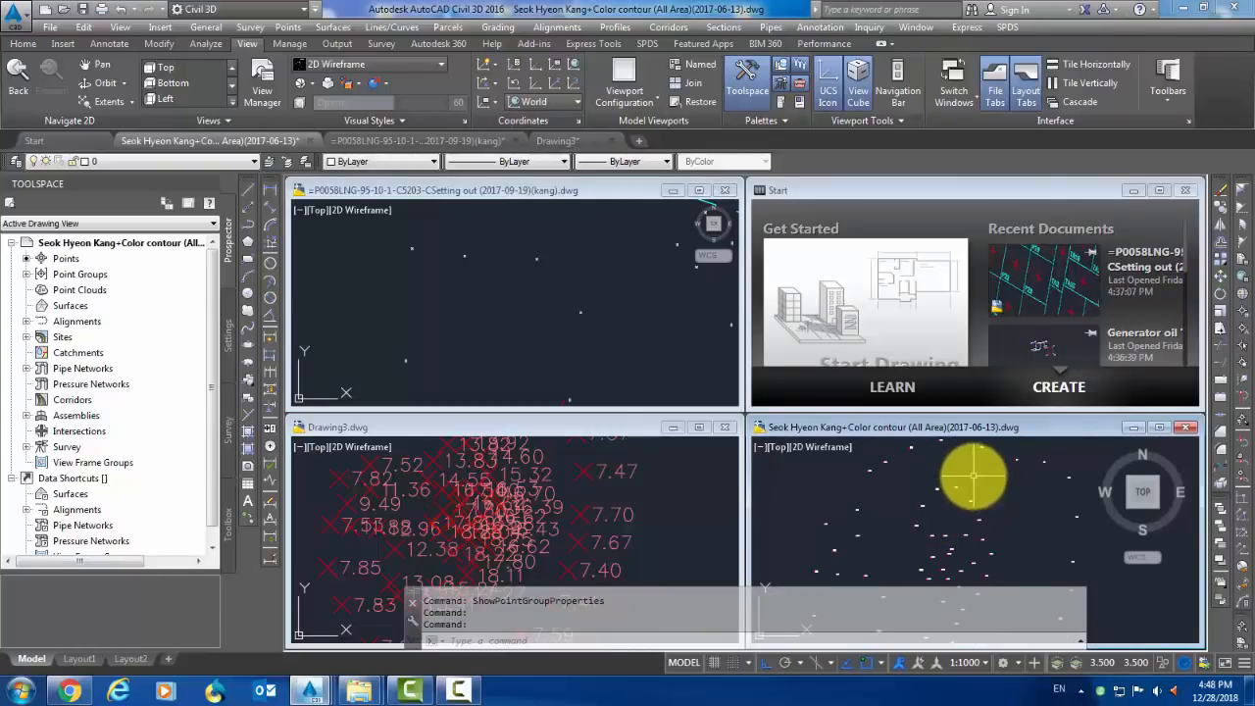
{"action": "left_click", "coordinate": [1010, 498]}
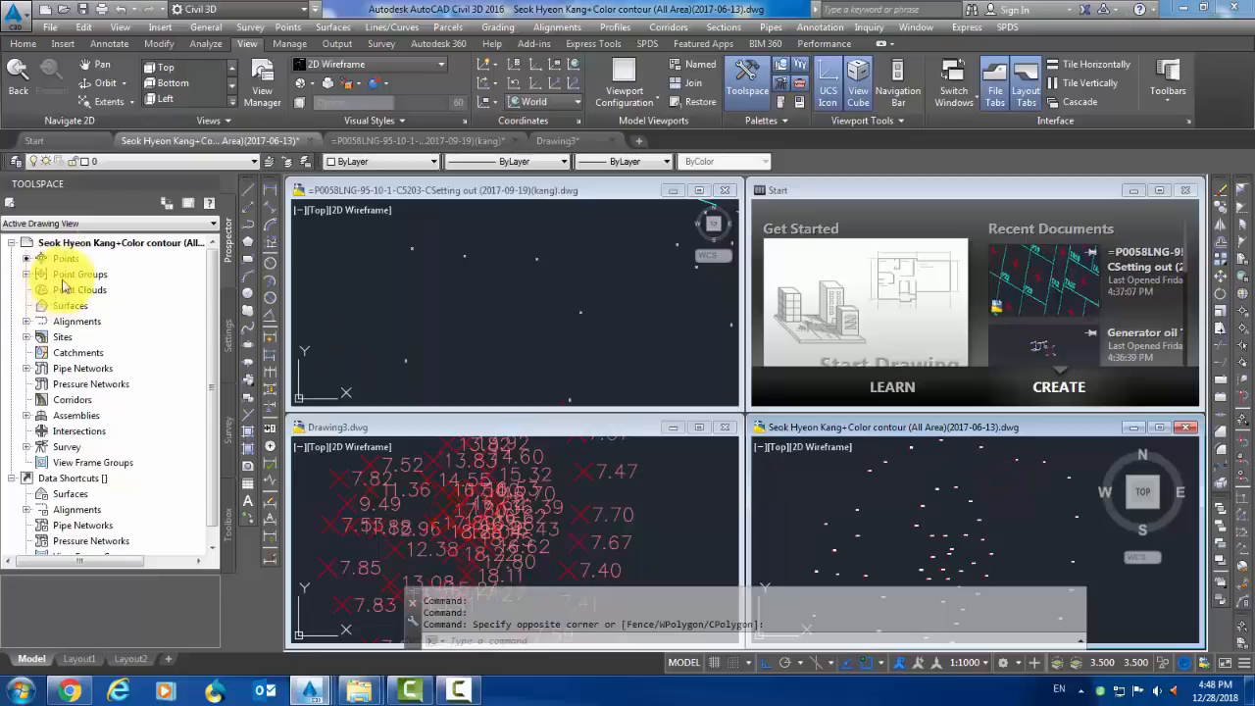
- Activate the setting-out drawing and expand its point groups in the Toolspace
{"action": "left_click", "coordinate": [330, 300]}
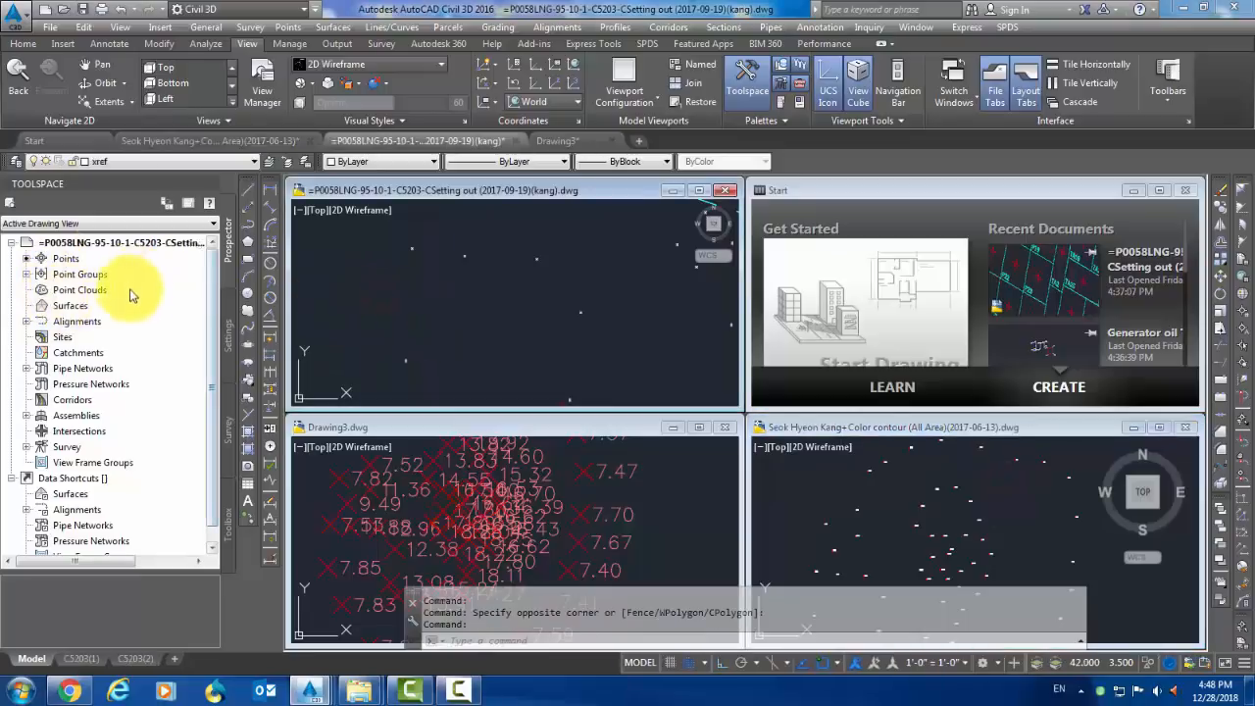
{"action": "left_click", "coordinate": [38, 275]}
{"action": "left_click", "coordinate": [25, 274]}
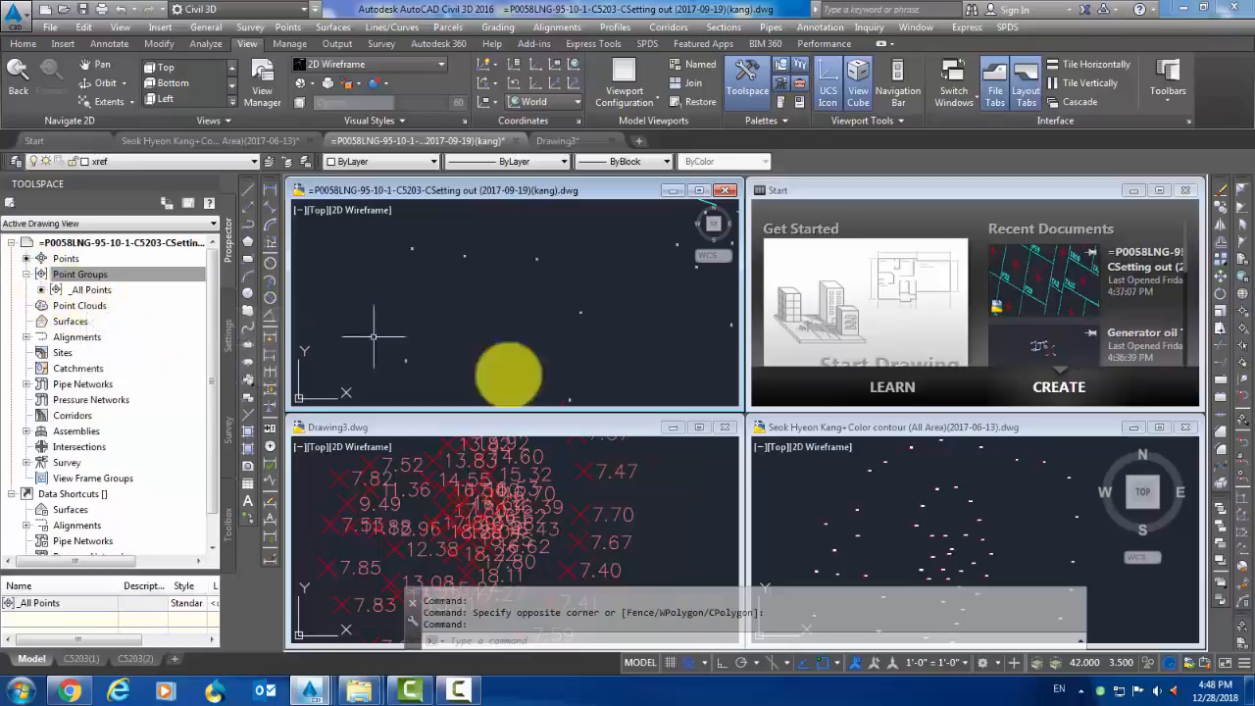
- Copy the Basic [Copy] point style from the Color contour drawing's settings into the setting-out drawing
{"action": "left_click", "coordinate": [1020, 507]}
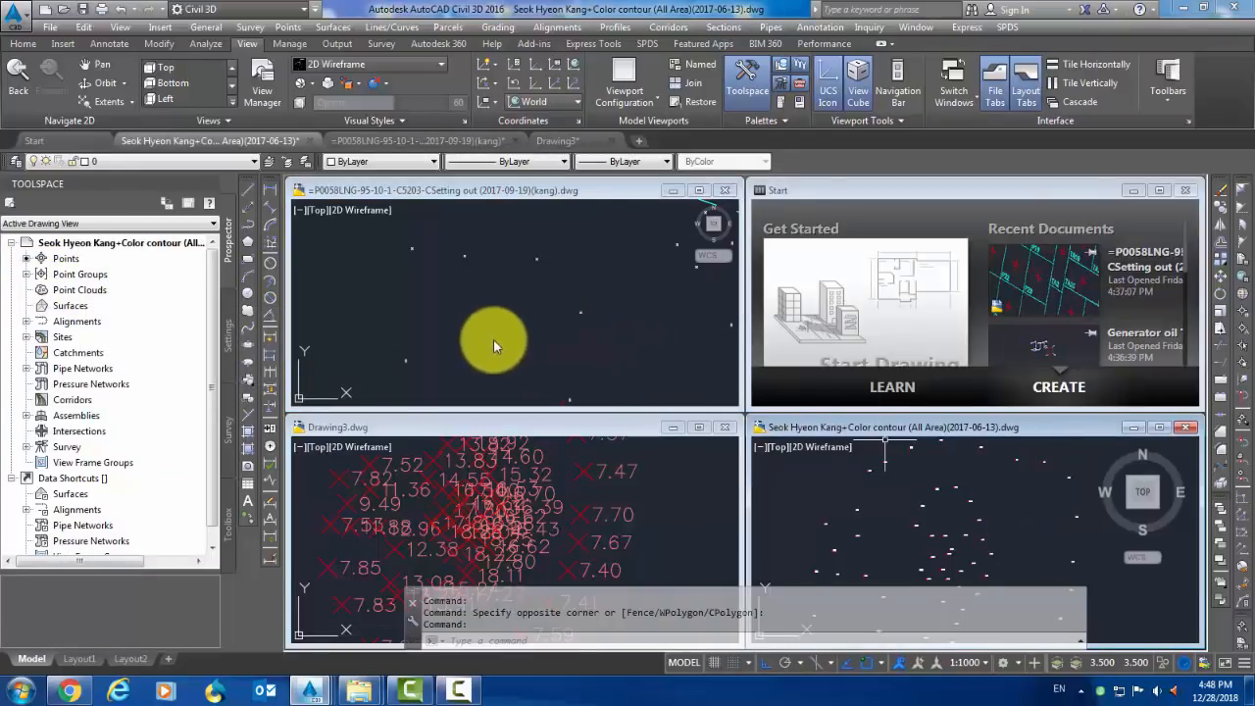
{"action": "left_click", "coordinate": [1033, 514]}
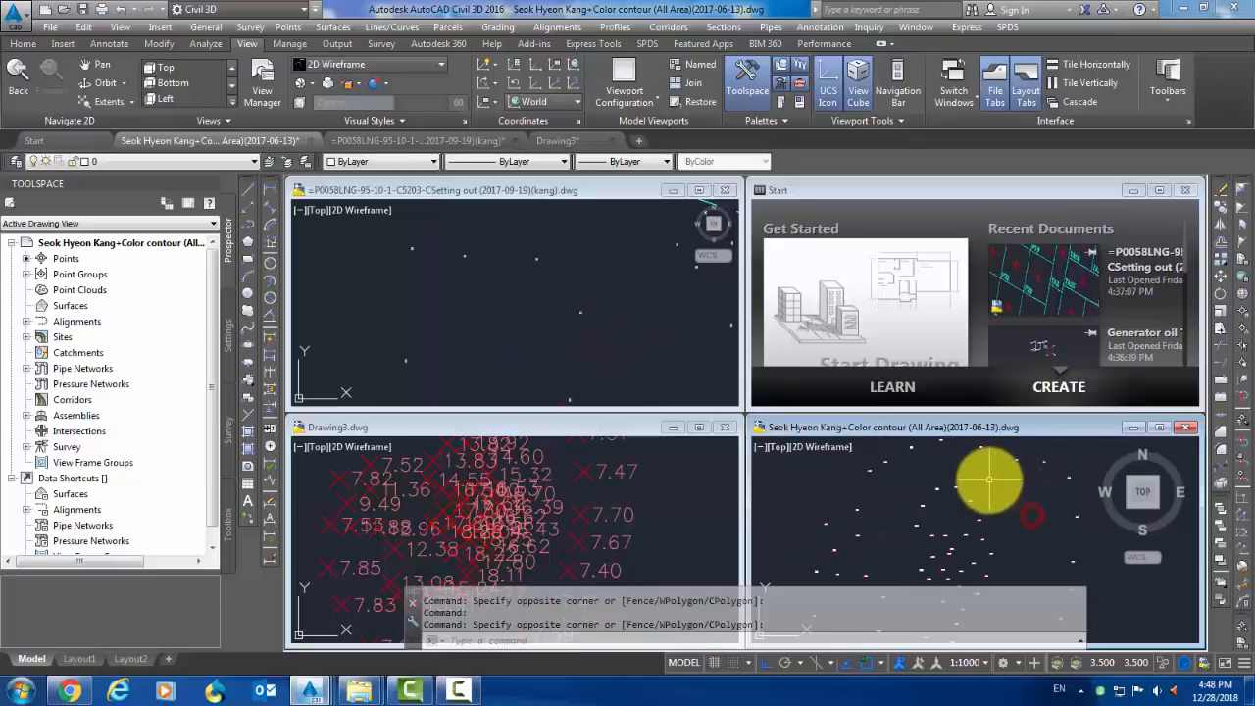
{"action": "scroll", "coordinate": [988, 480], "scroll_direction": "up", "scroll_amount": 2}
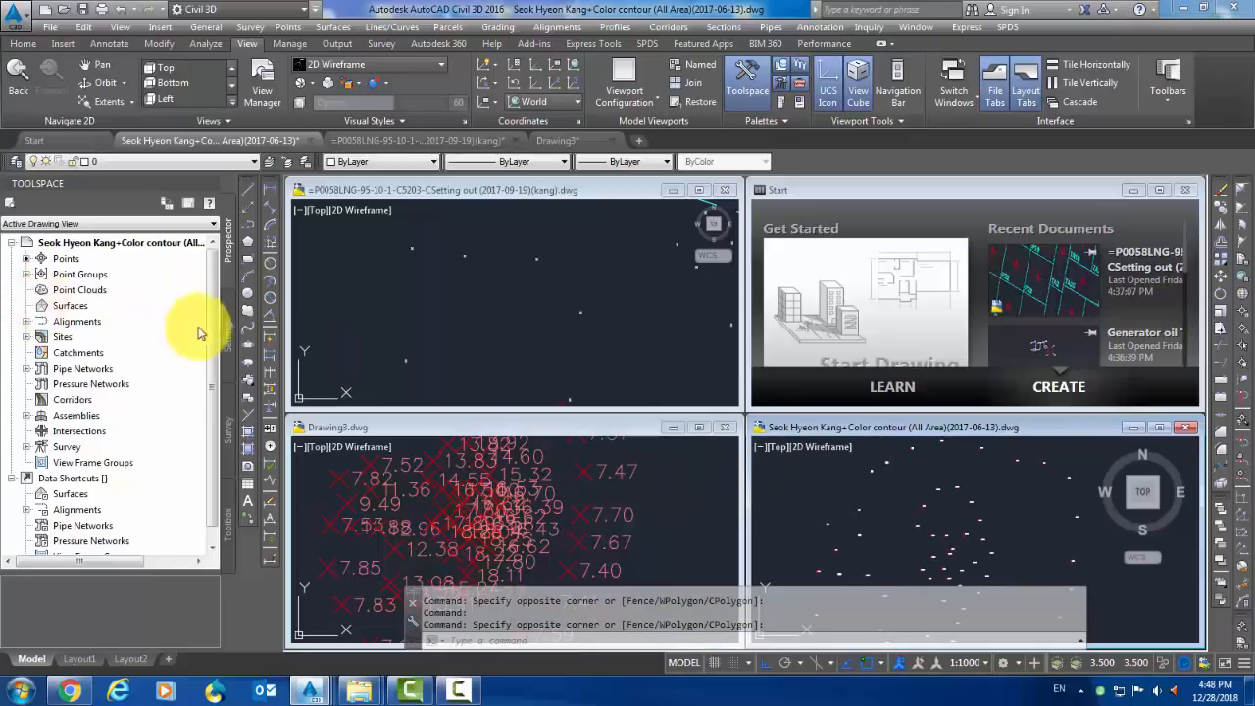
{"action": "left_click", "coordinate": [226, 337]}
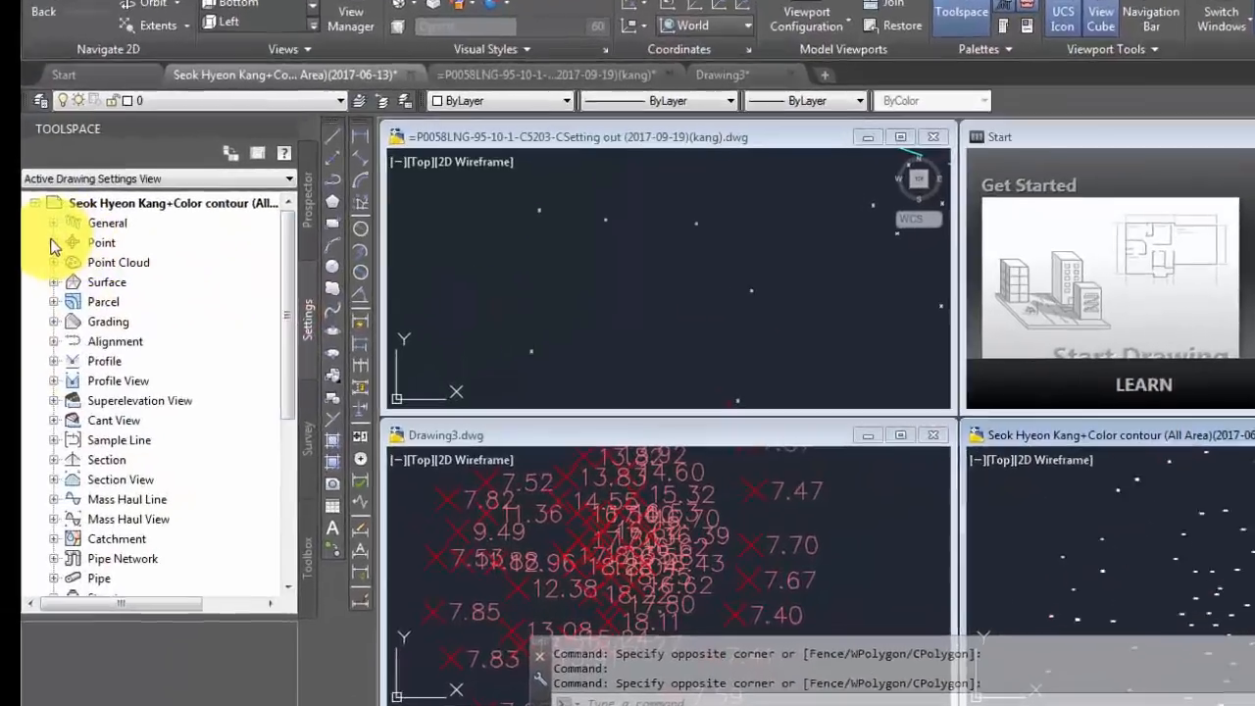
{"action": "left_click", "coordinate": [27, 274]}
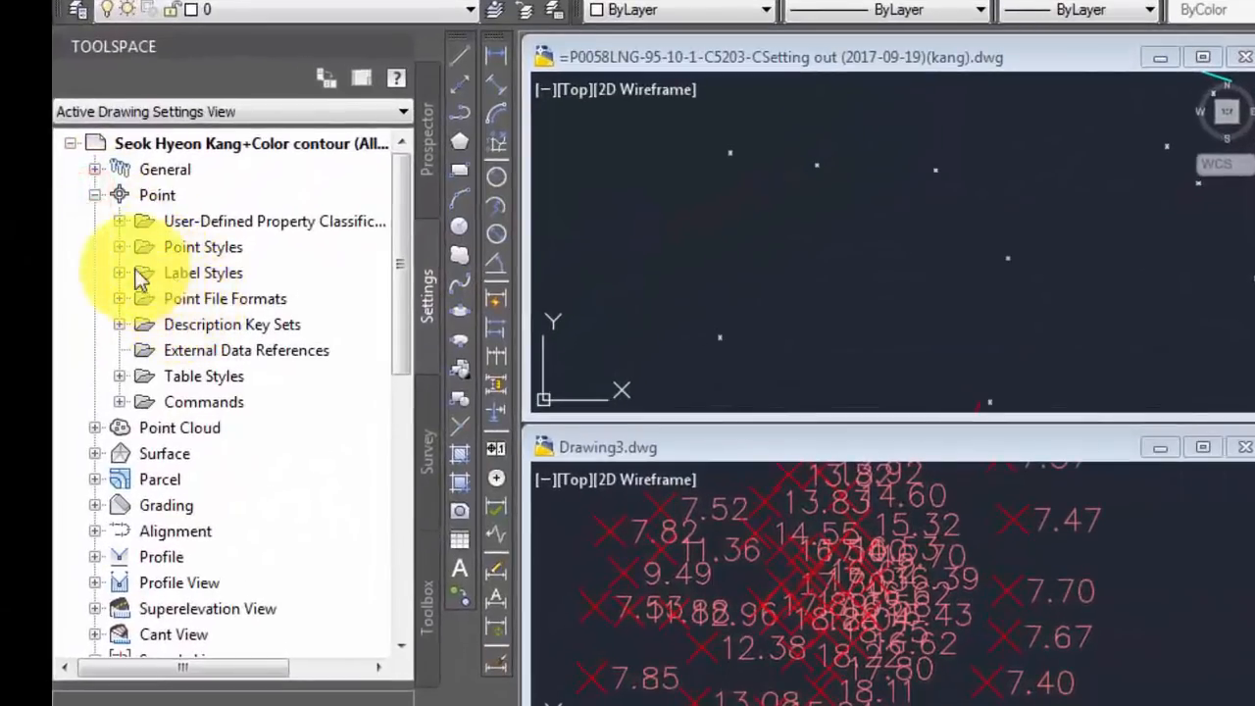
{"action": "left_click", "coordinate": [118, 249]}
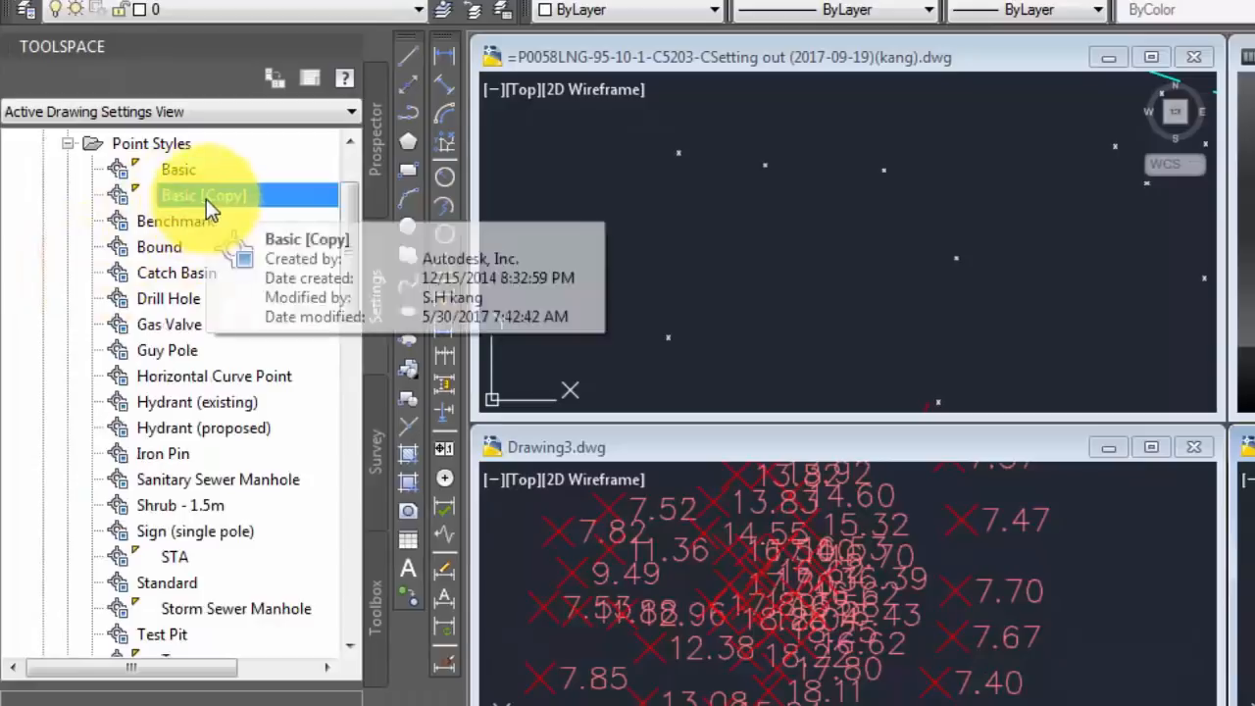
{"action": "mouse_move", "coordinate": [202, 196]}
{"action": "left_mouse_down"}
{"action": "mouse_move", "coordinate": [537, 241]}
{"action": "mouse_move", "coordinate": [719, 242]}
{"action": "left_mouse_up"}
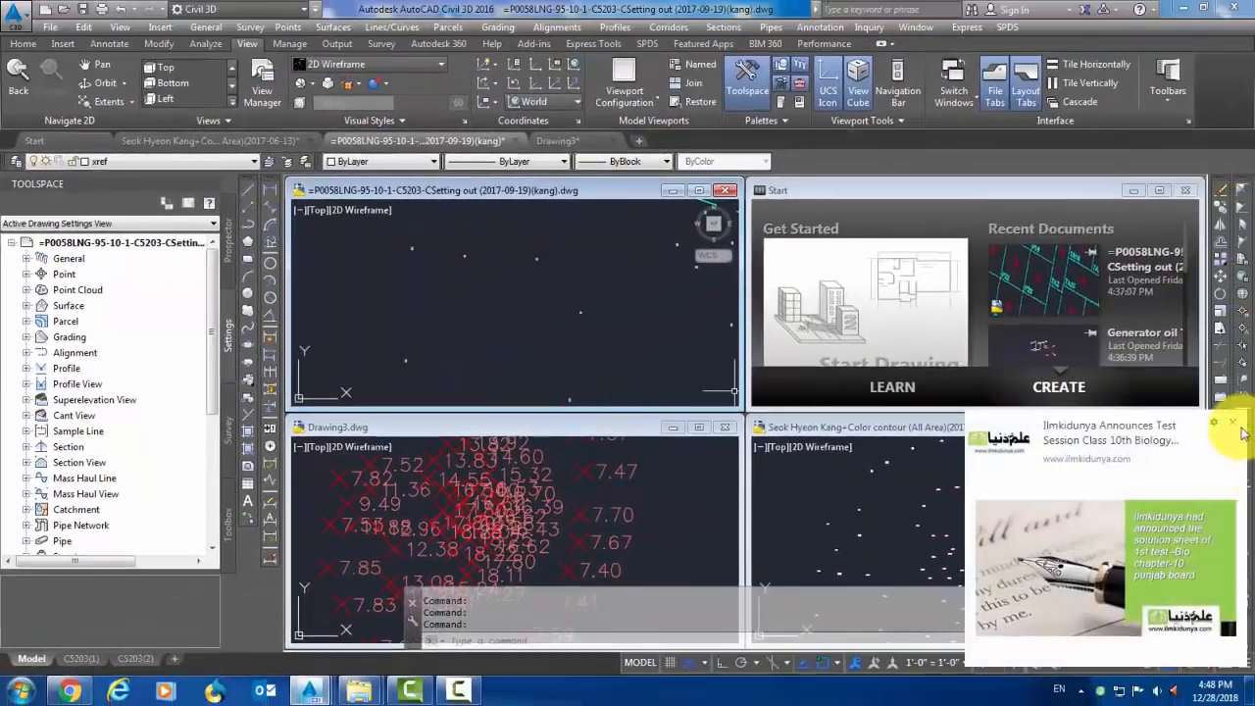
- Dismiss the web notification and copy the Elevation Only [Copy] point label style from the Color contour drawing into the setting-out drawing
{"action": "left_click", "coordinate": [1232, 431]}
{"action": "left_click", "coordinate": [830, 495]}
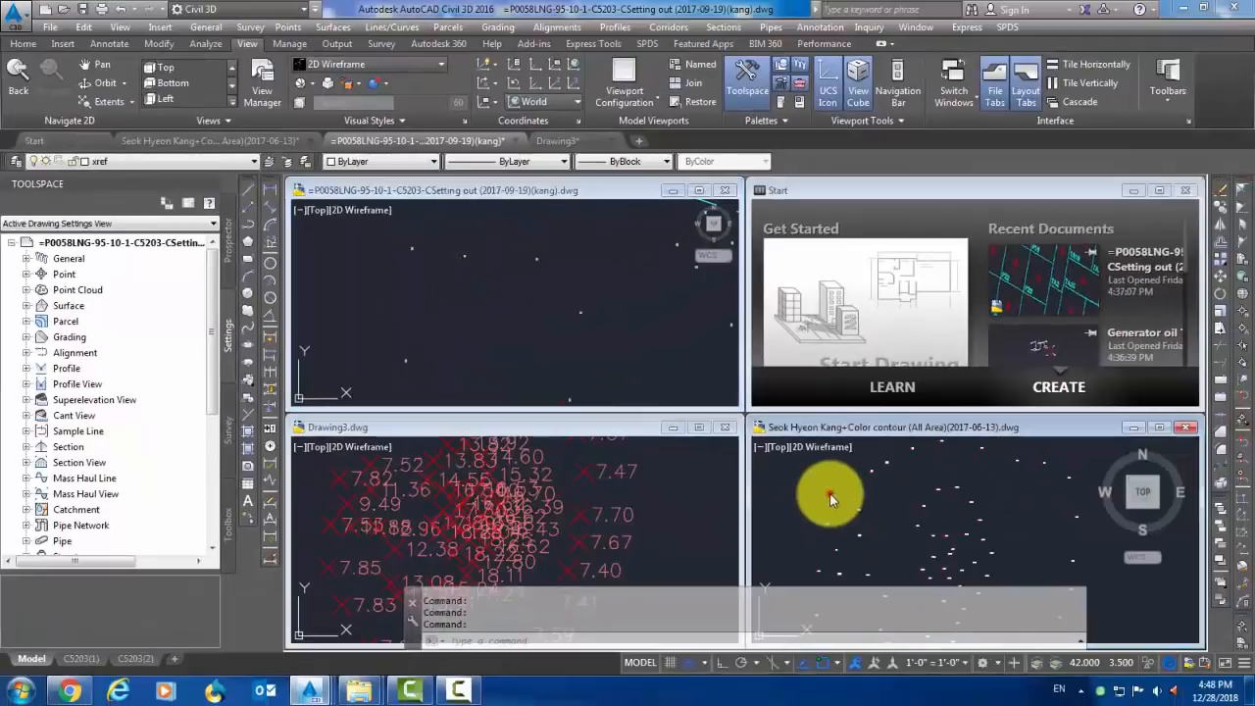
{"action": "left_click", "coordinate": [26, 274]}
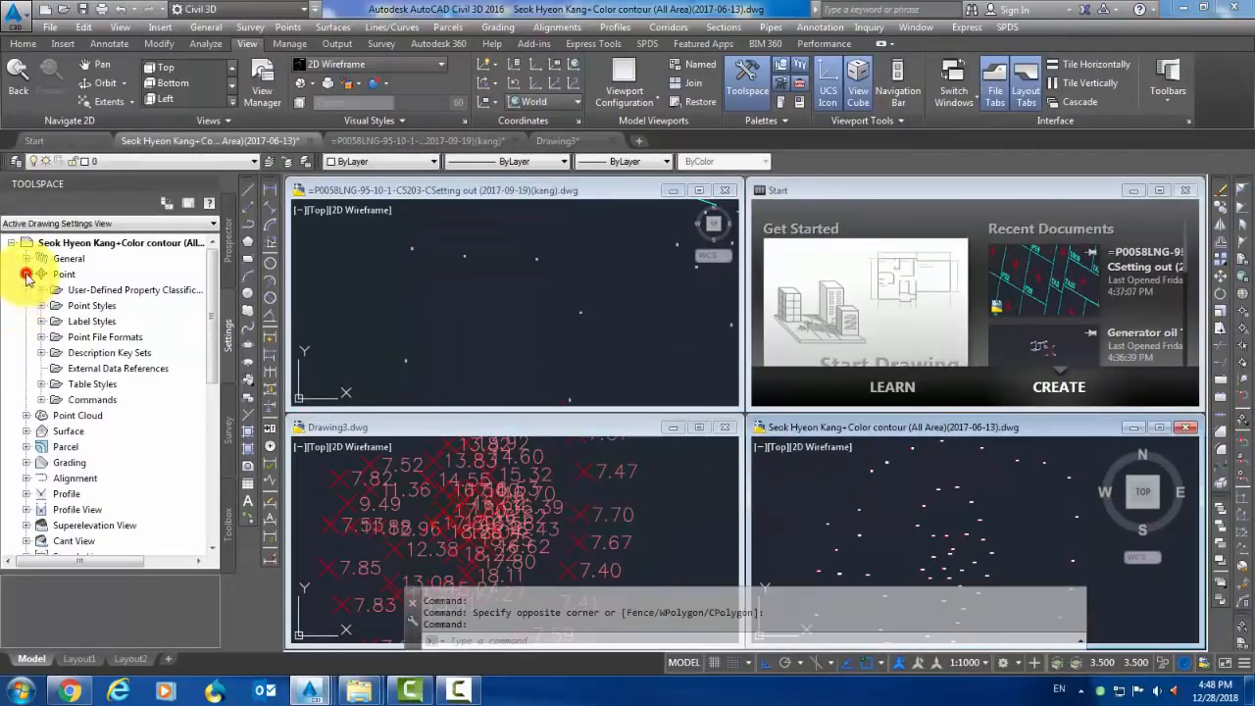
{"action": "left_click", "coordinate": [42, 322]}
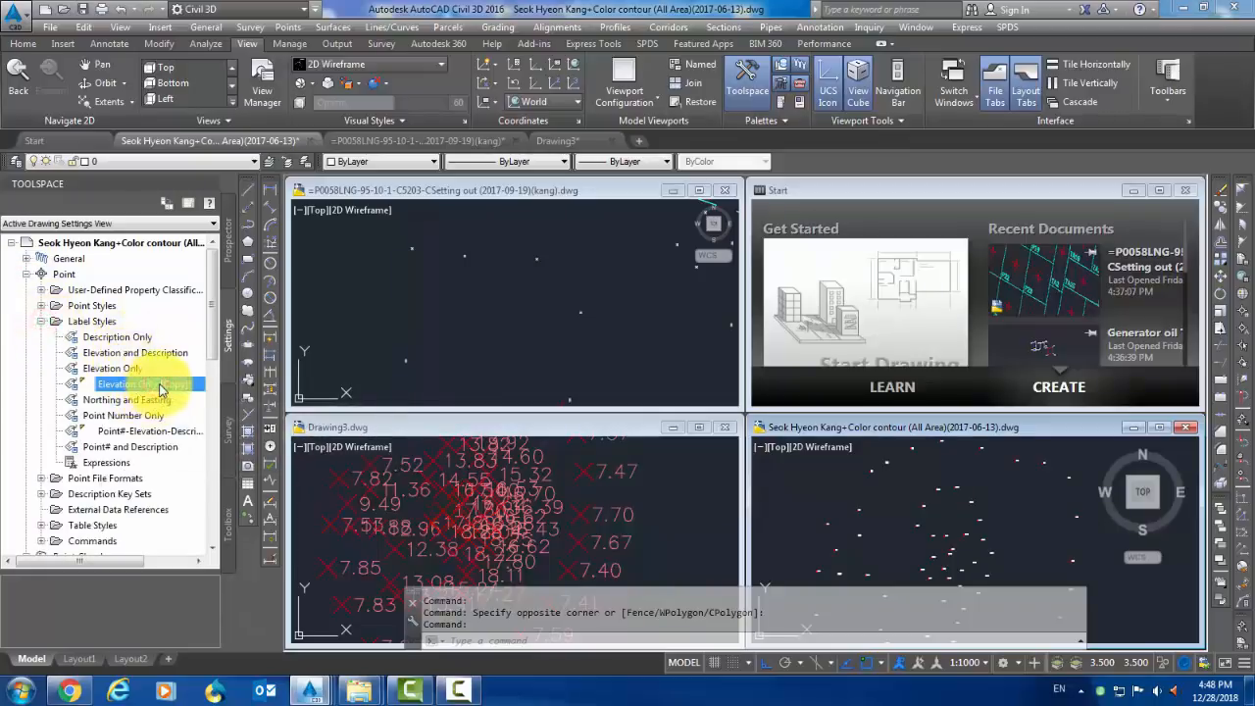
{"action": "mouse_move", "coordinate": [161, 391]}
{"action": "left_click", "coordinate": [451, 299]}
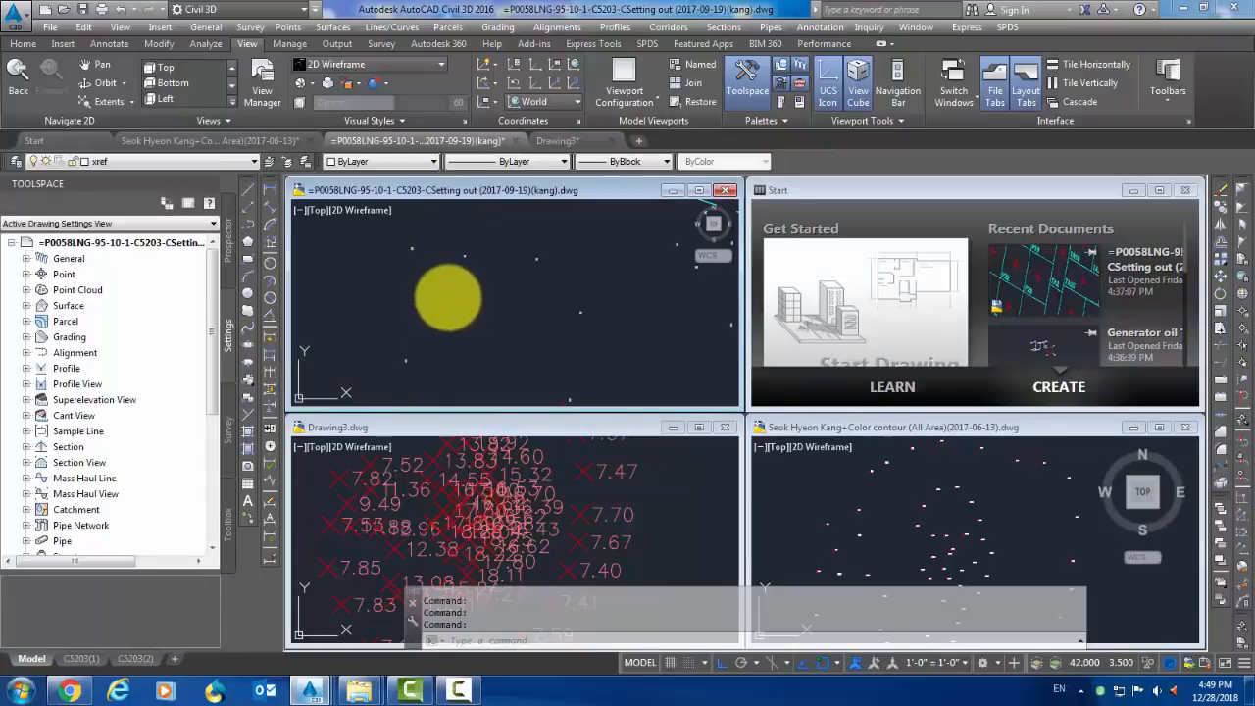
- Maximize the setting-out drawing and open the point group properties of one of its COGO points
{"action": "left_click", "coordinate": [698, 193]}
{"action": "scroll", "coordinate": [552, 366], "scroll_direction": "down", "scroll_amount": 2}
{"action": "scroll", "coordinate": [801, 339], "scroll_direction": "up", "scroll_amount": 4}
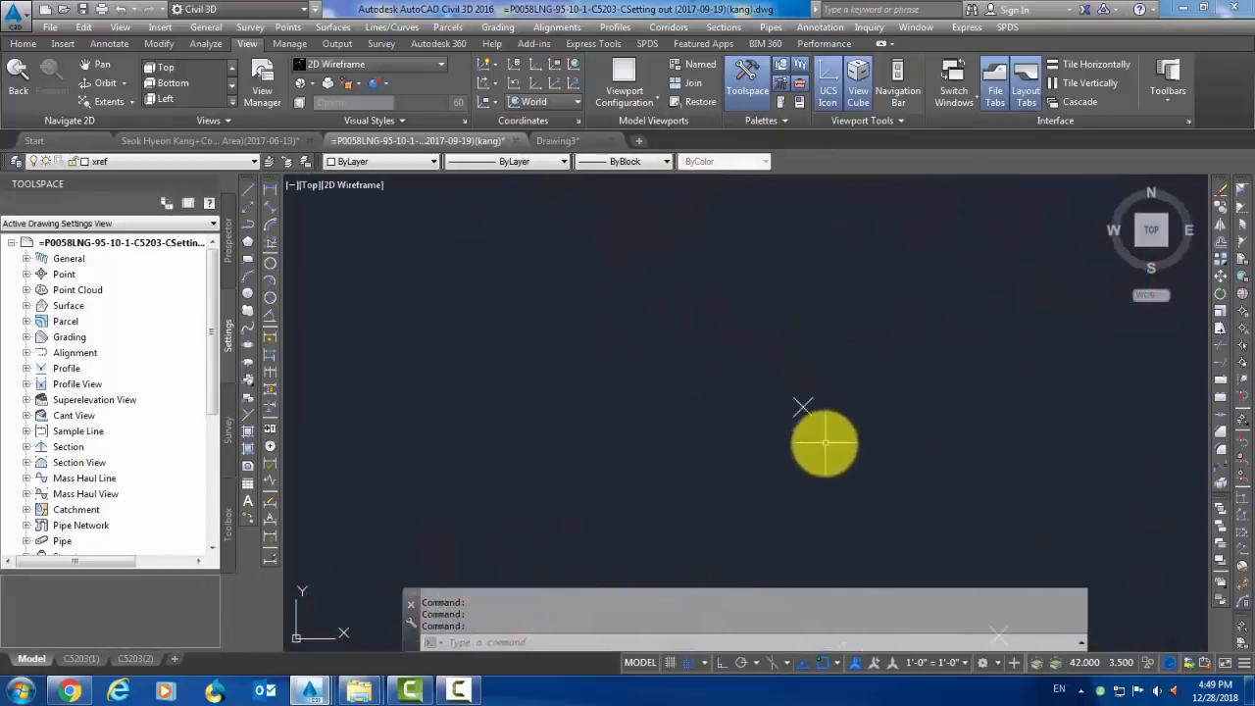
{"action": "scroll", "coordinate": [735, 387], "scroll_direction": "down", "scroll_amount": 2}
{"action": "left_click", "coordinate": [743, 394]}
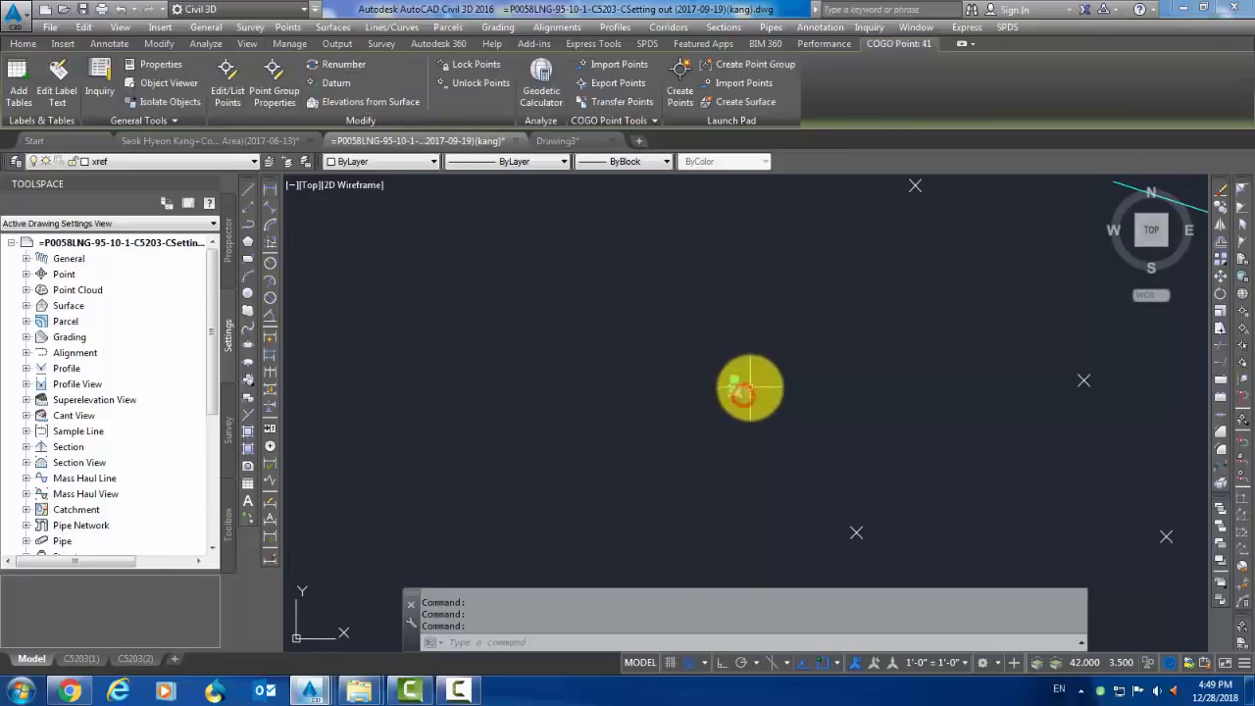
{"action": "right_click", "coordinate": [749, 388]}
{"action": "left_click", "coordinate": [817, 182]}
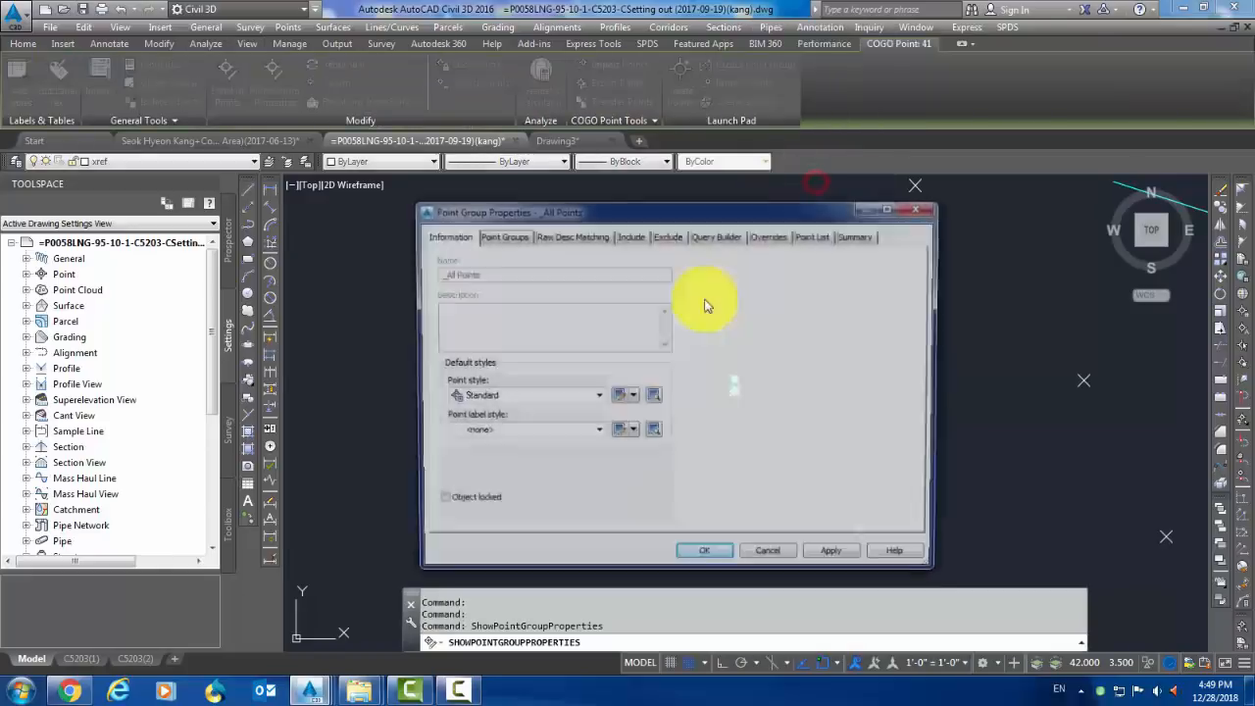
- Set the _All Points group's point style to Basic [Copy] and its point label style to Elevation Only [Copy]
{"action": "left_click", "coordinate": [549, 402]}
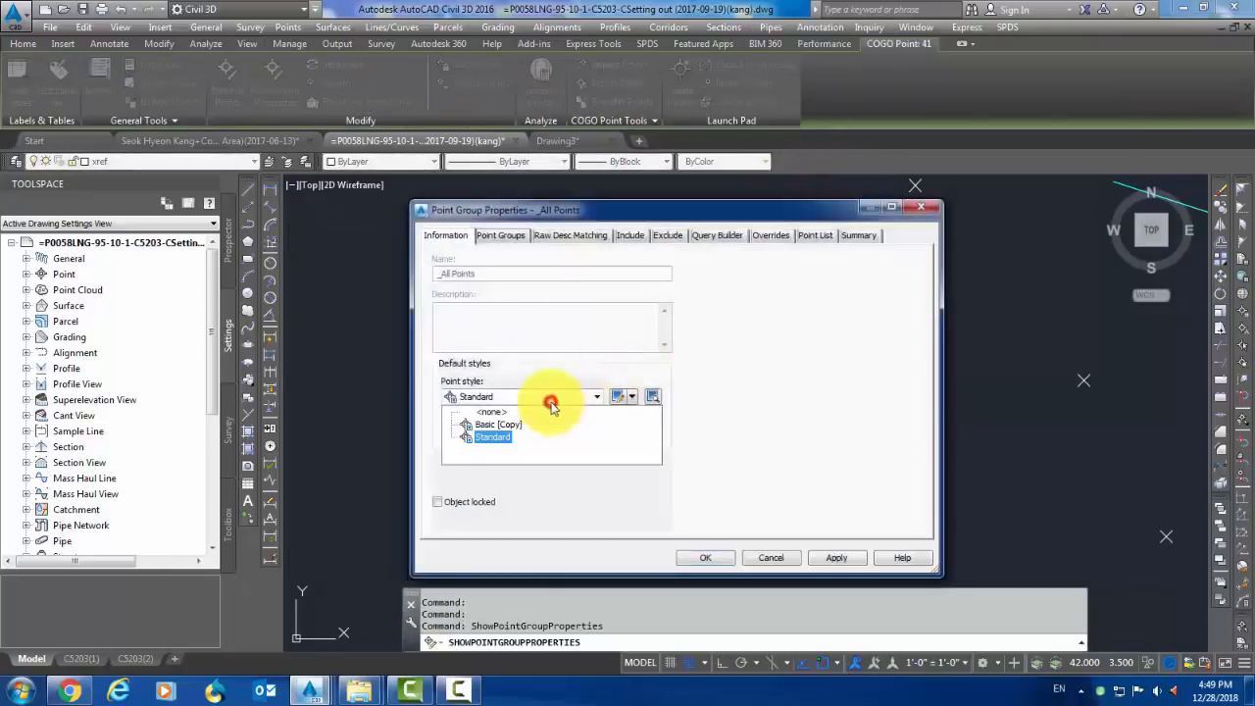
{"action": "left_click", "coordinate": [508, 432]}
{"action": "left_click", "coordinate": [574, 432]}
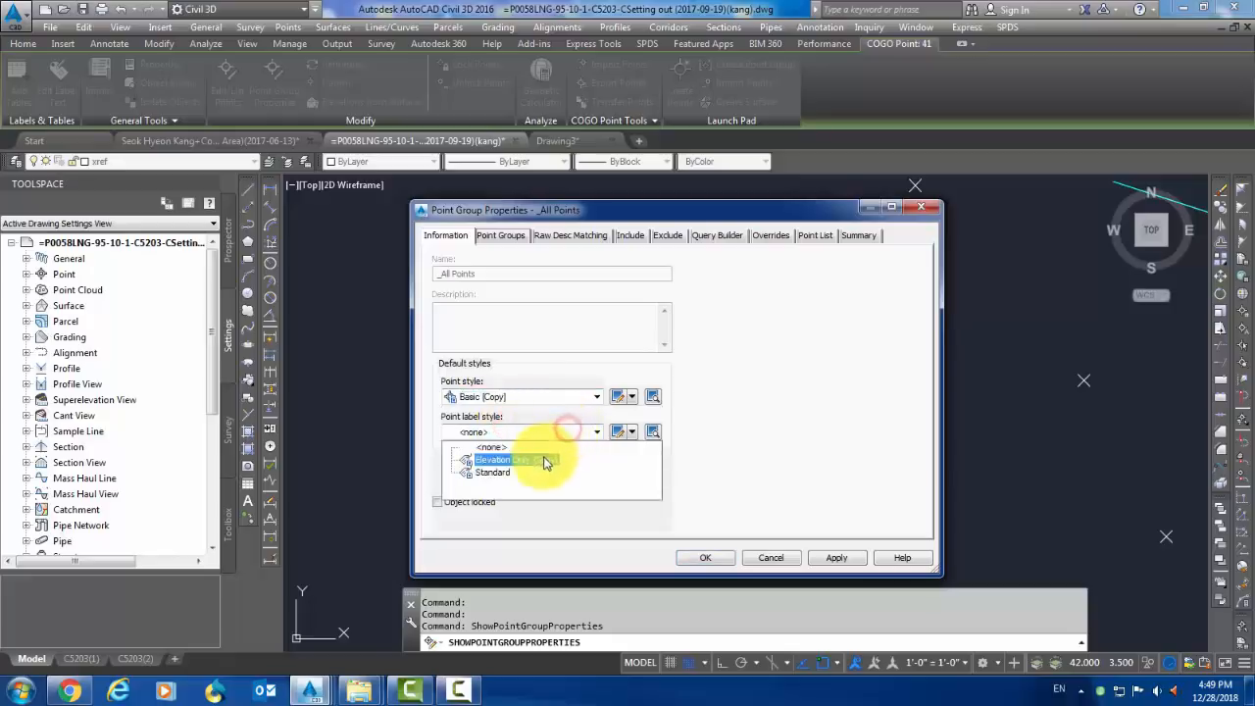
{"action": "left_click", "coordinate": [542, 457]}
{"action": "left_click", "coordinate": [836, 557]}
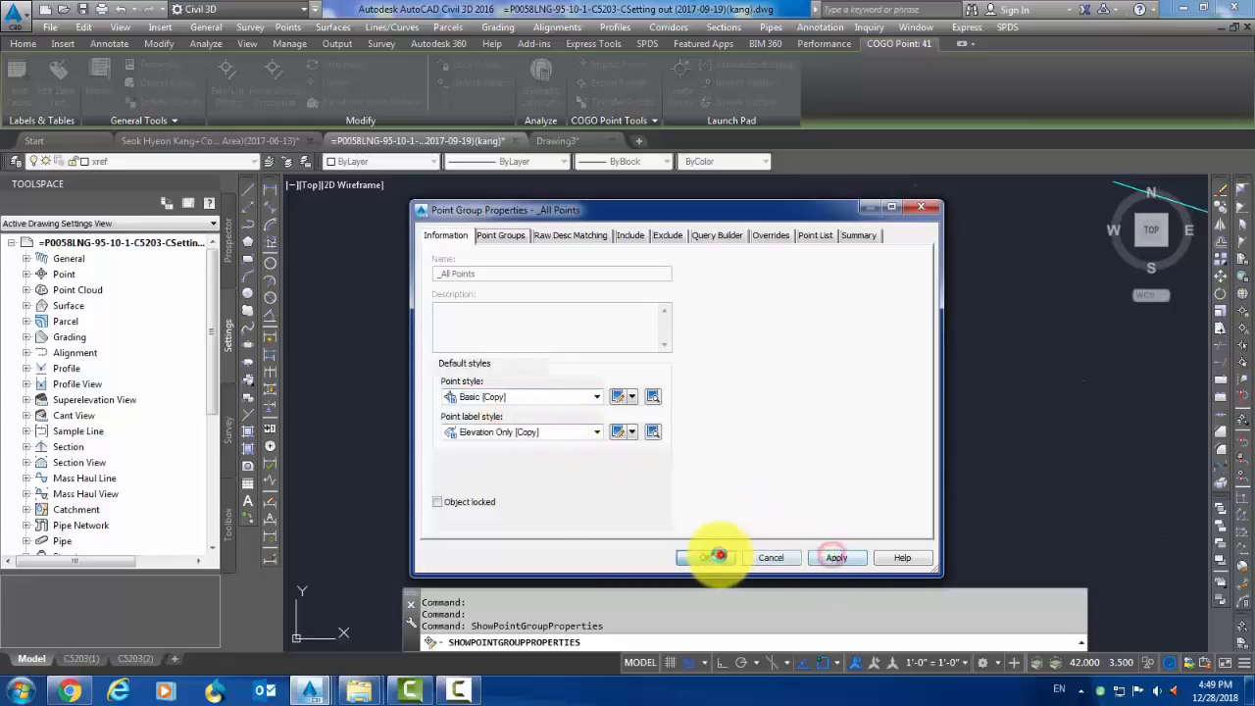
{"action": "left_click", "coordinate": [710, 556]}
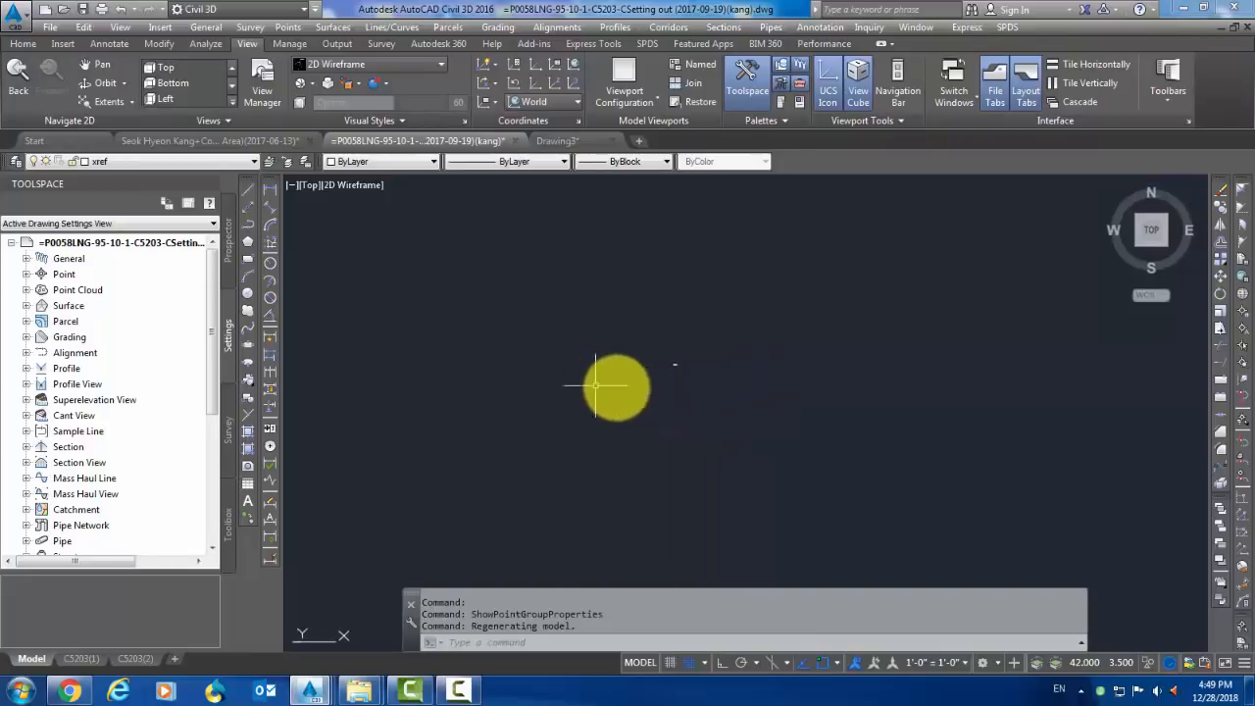
- Edit the Elevation Only [Copy] label style through the point group properties and set the Point Elevation text height to .25
{"action": "scroll", "coordinate": [719, 312], "scroll_direction": "up", "scroll_amount": 10}
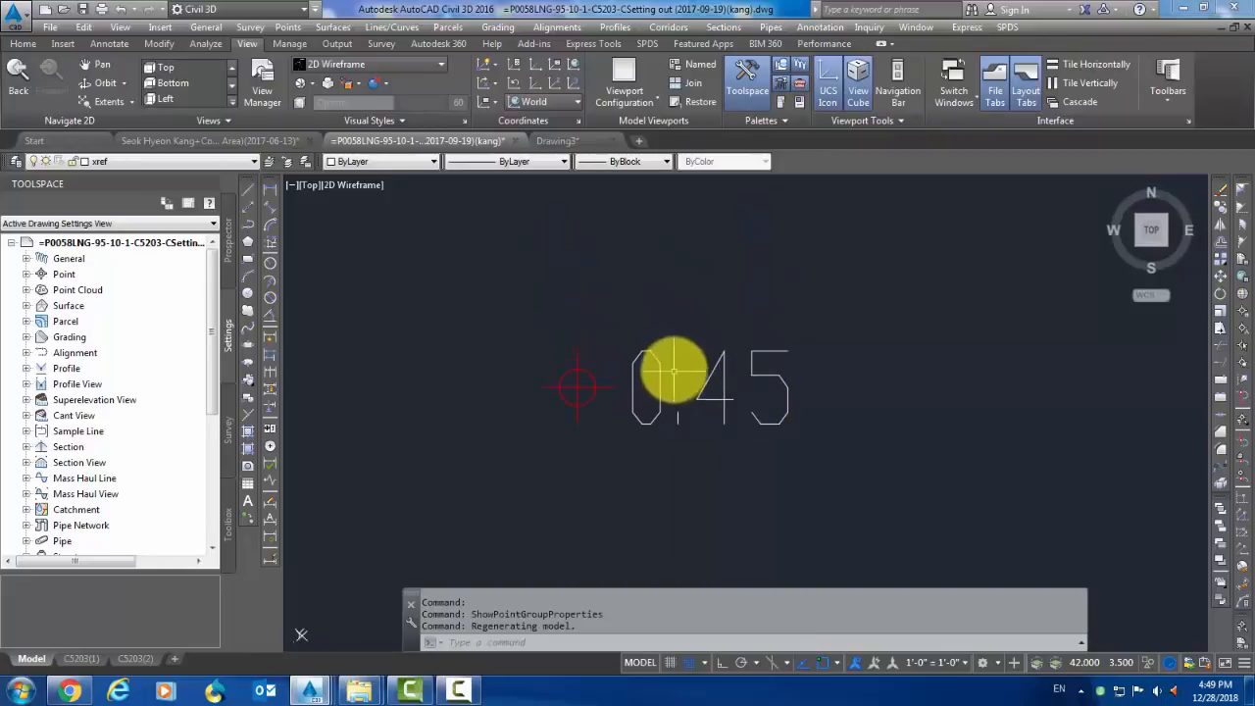
{"action": "scroll", "coordinate": [718, 389], "scroll_direction": "down", "scroll_amount": 5}
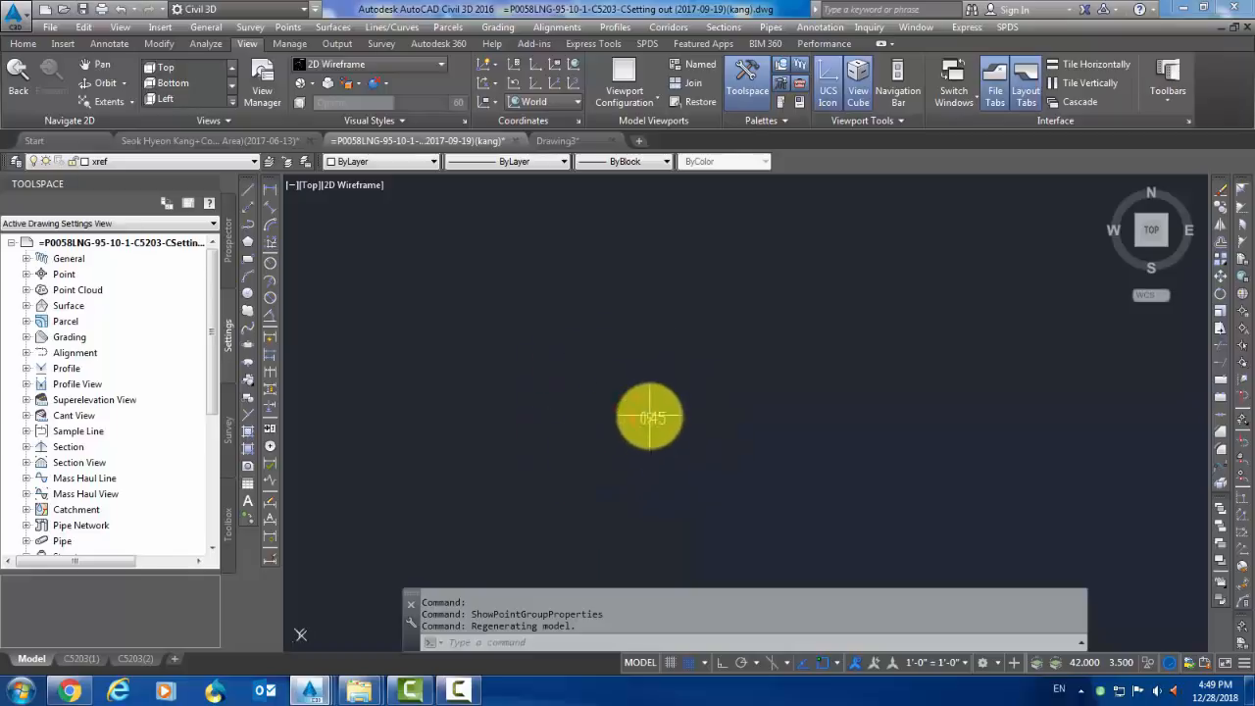
{"action": "left_click", "coordinate": [651, 422]}
{"action": "right_click", "coordinate": [661, 424]}
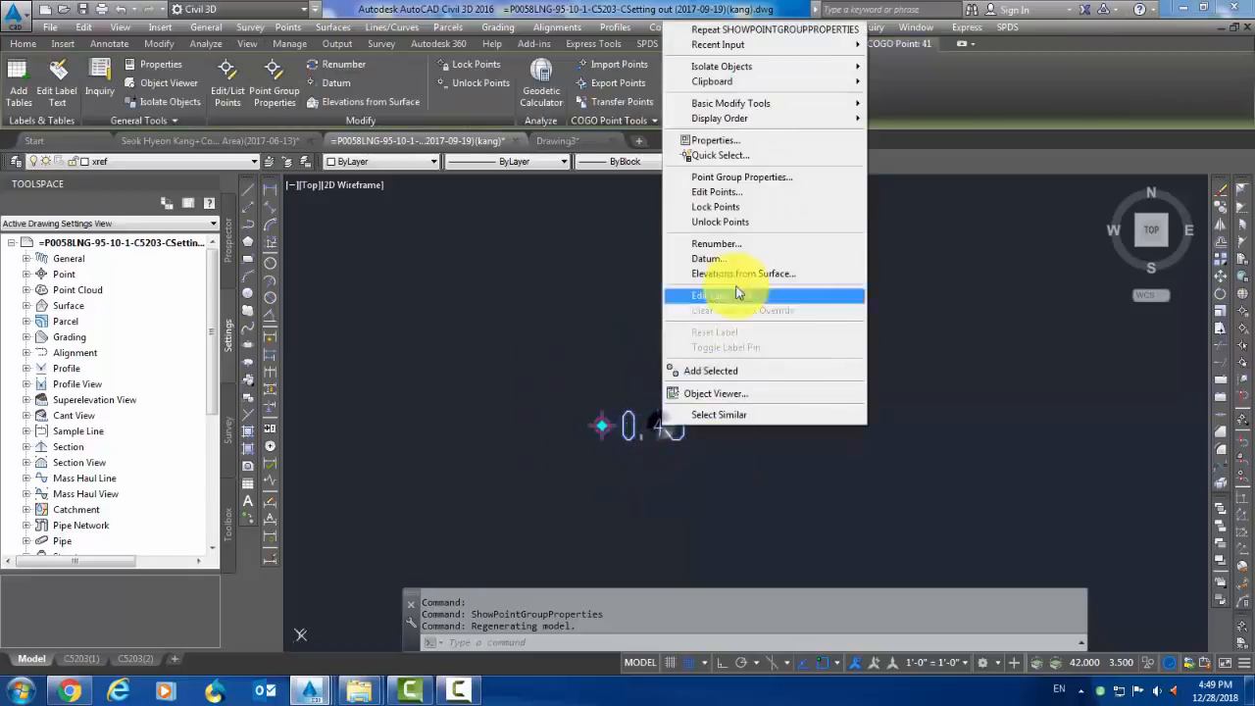
{"action": "left_click", "coordinate": [738, 177]}
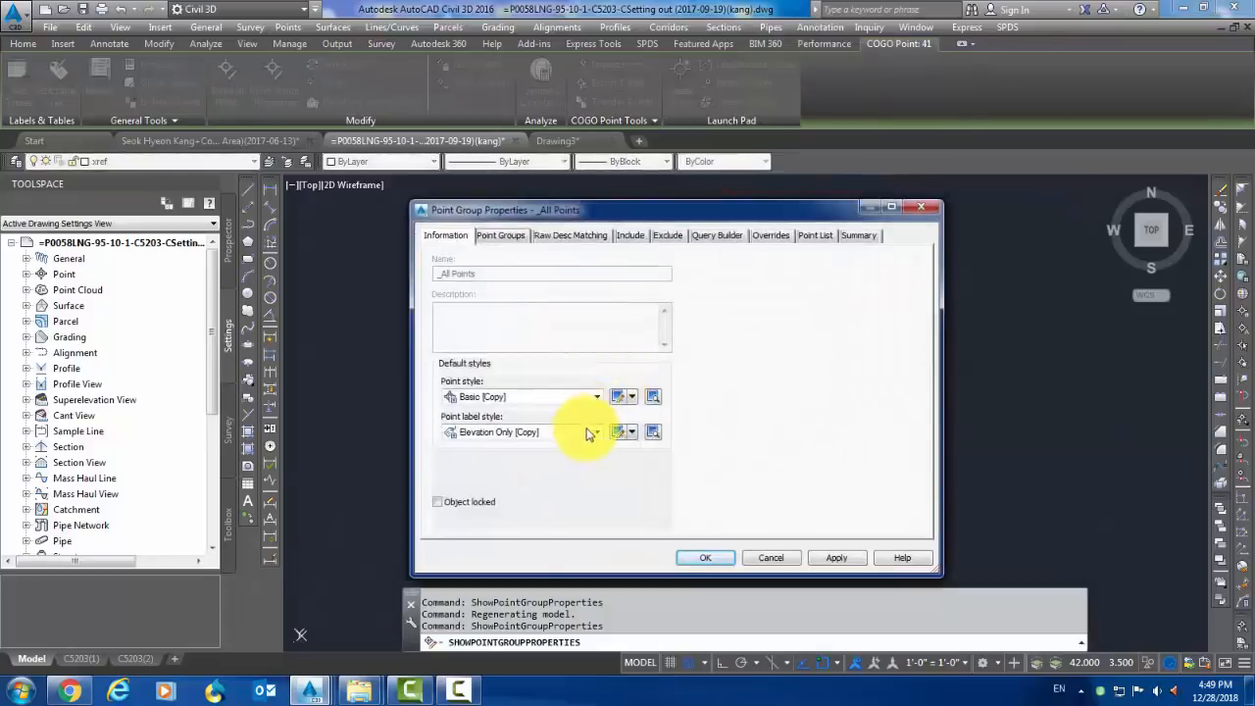
{"action": "left_click", "coordinate": [631, 433]}
{"action": "left_click", "coordinate": [649, 498]}
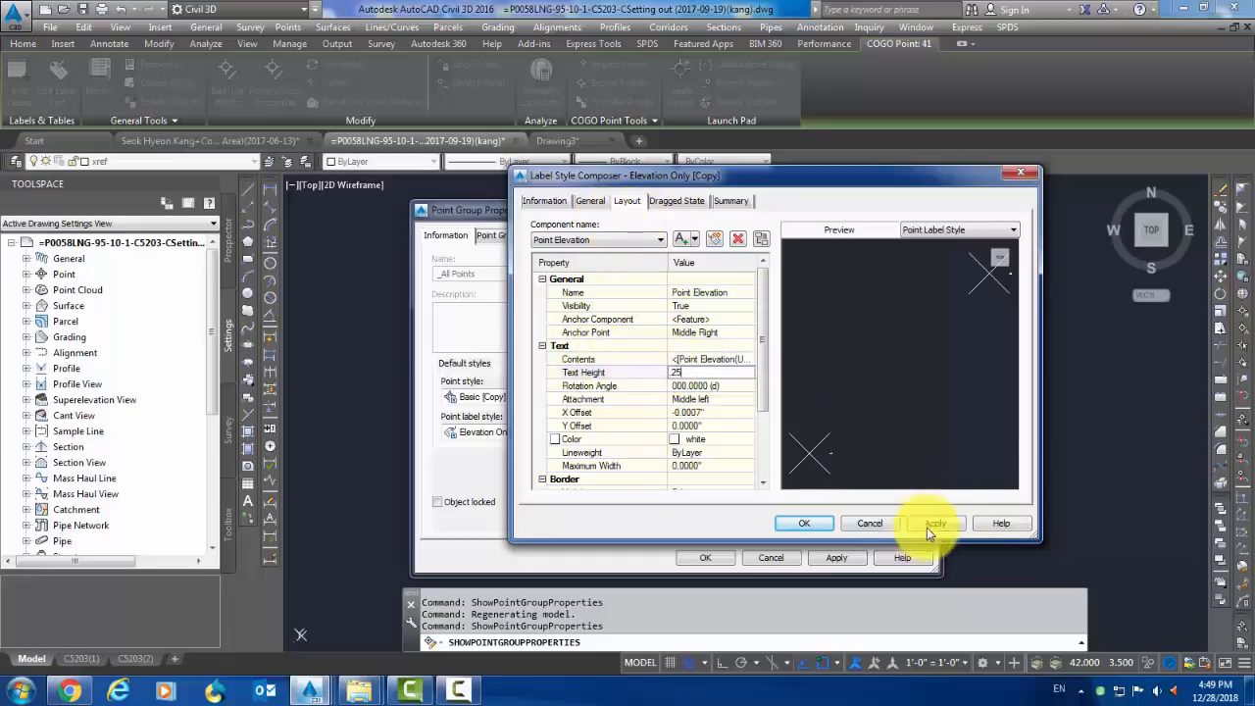
{"action": "left_click", "coordinate": [869, 526]}
{"action": "left_click", "coordinate": [704, 557]}
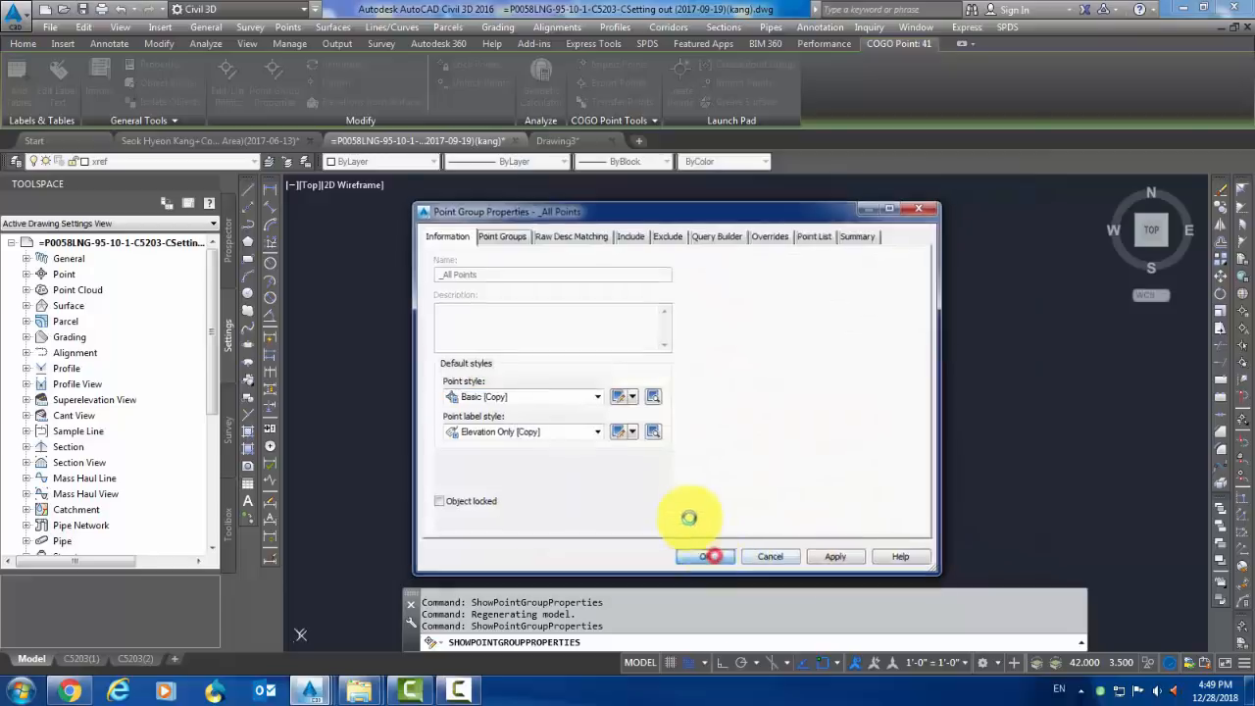
- Reopen the _All Points group properties from the point's label and open its Basic [Copy] point style for editing
{"action": "scroll", "coordinate": [654, 441], "scroll_direction": "down", "scroll_amount": 5}
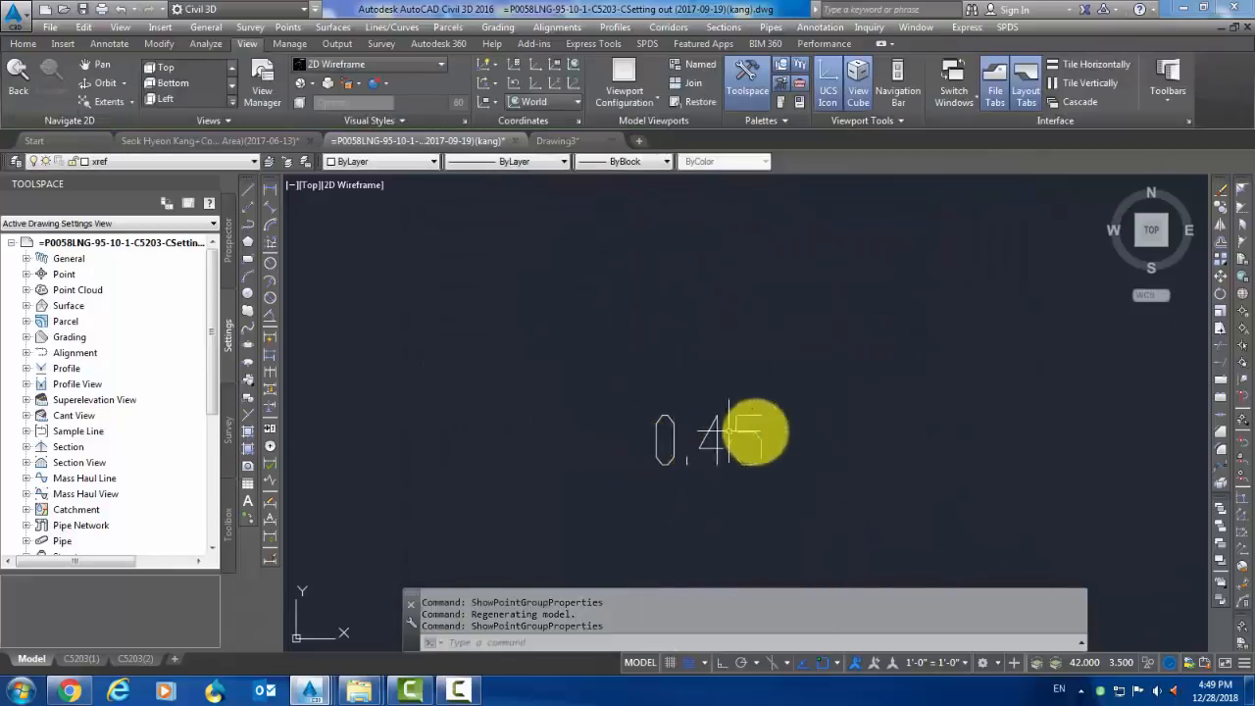
{"action": "left_click", "coordinate": [720, 441]}
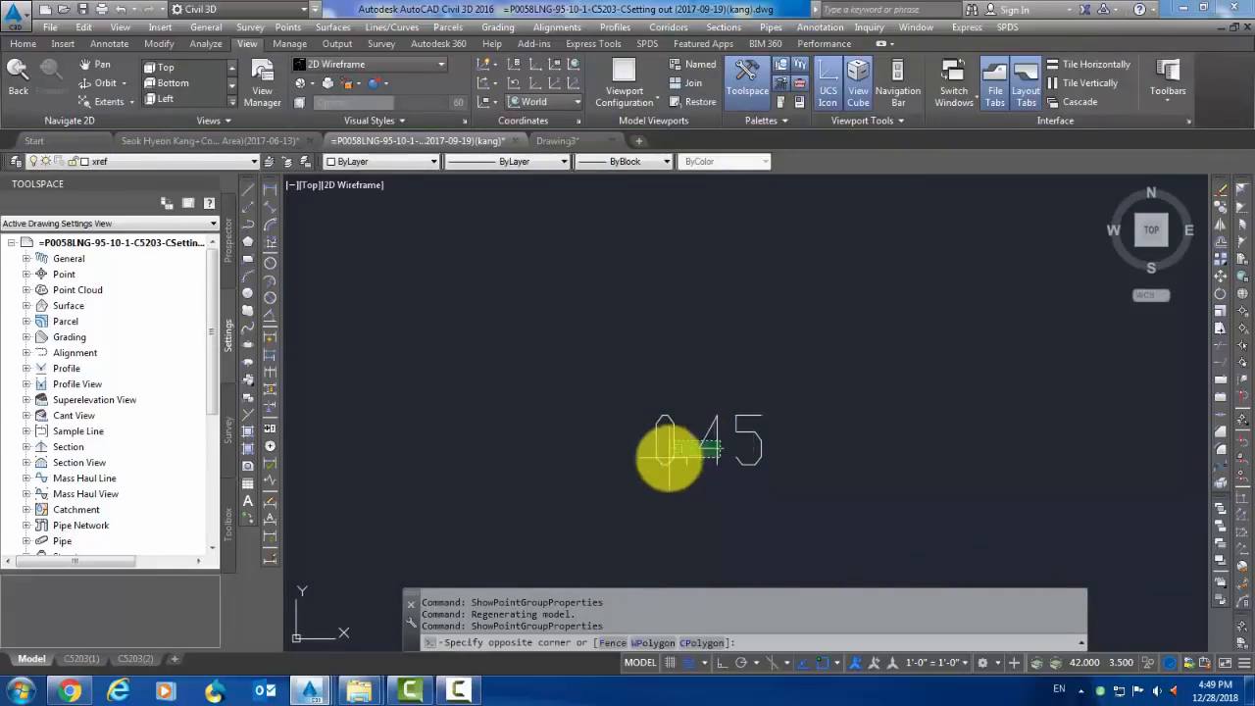
{"action": "left_click", "coordinate": [750, 448]}
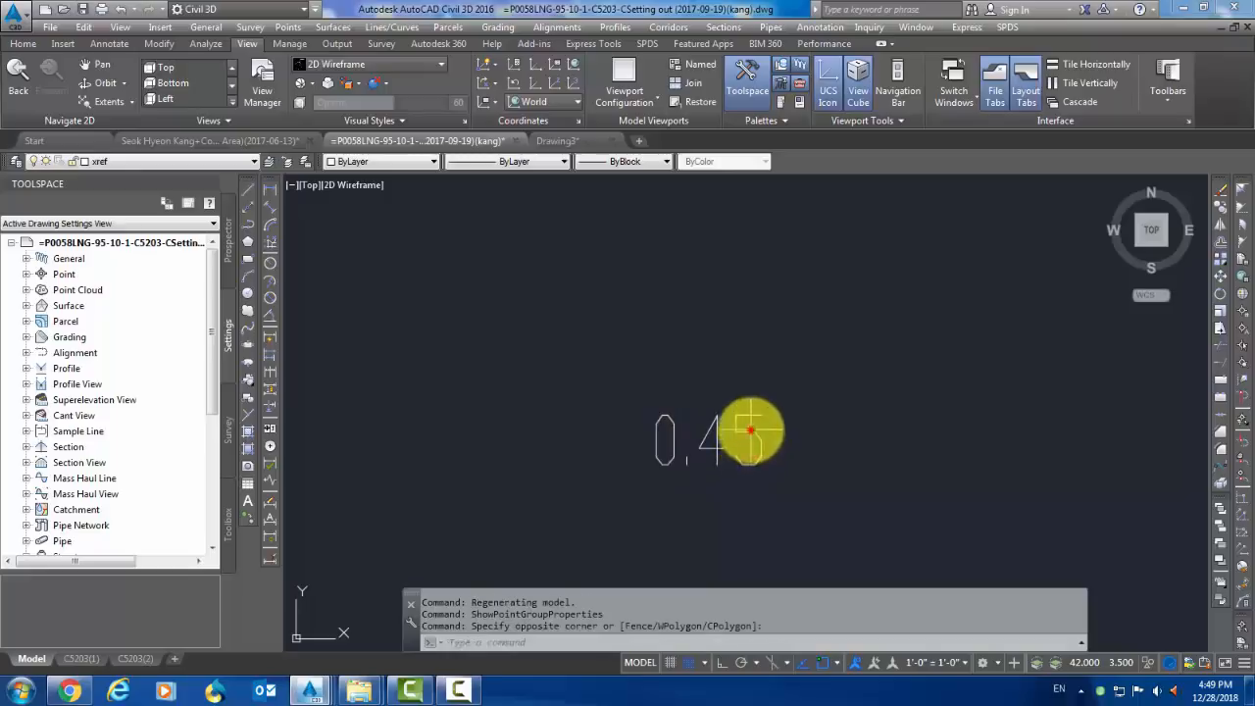
{"action": "left_click", "coordinate": [750, 431]}
{"action": "left_click", "coordinate": [722, 441]}
{"action": "right_click", "coordinate": [723, 440]}
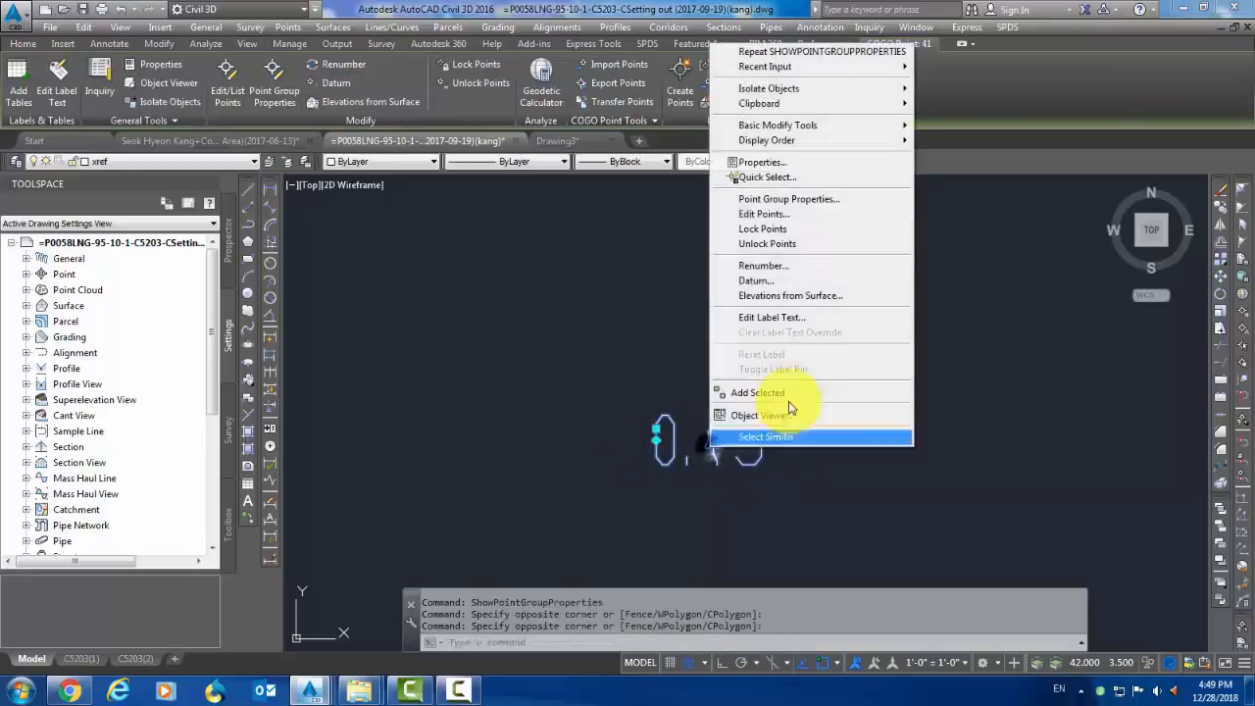
{"action": "left_click", "coordinate": [779, 199]}
{"action": "left_click", "coordinate": [574, 394]}
{"action": "left_click", "coordinate": [574, 400]}
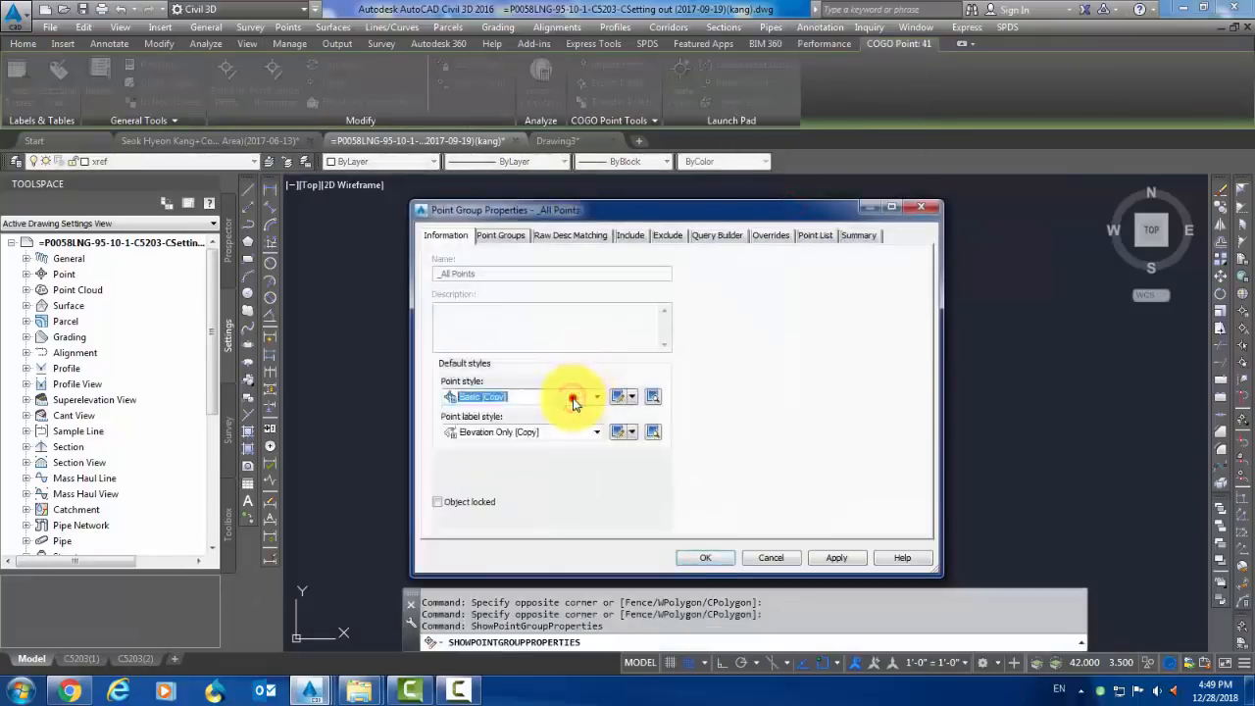
{"action": "left_click", "coordinate": [622, 395]}
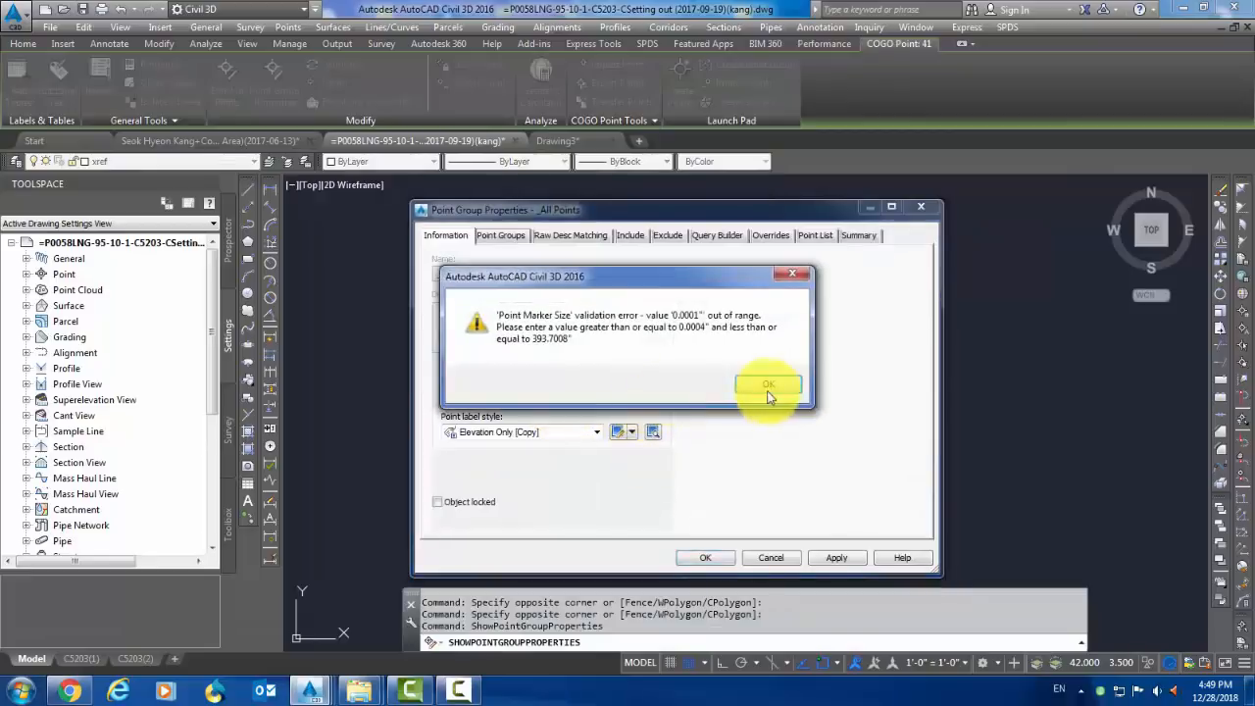
- Set the Basic [Copy] point style's marker size to .2 inches and apply it to the _All Points group
{"action": "left_click", "coordinate": [768, 386]}
{"action": "left_click", "coordinate": [755, 382]}
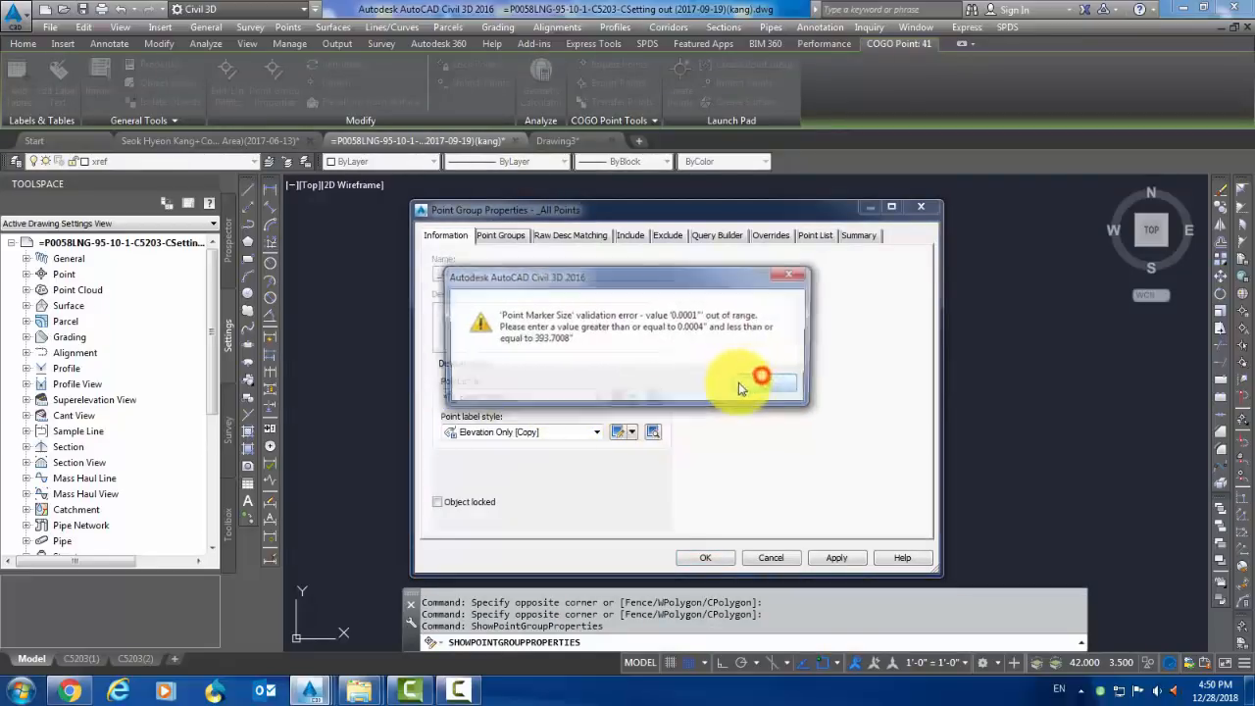
{"action": "left_click", "coordinate": [786, 279]}
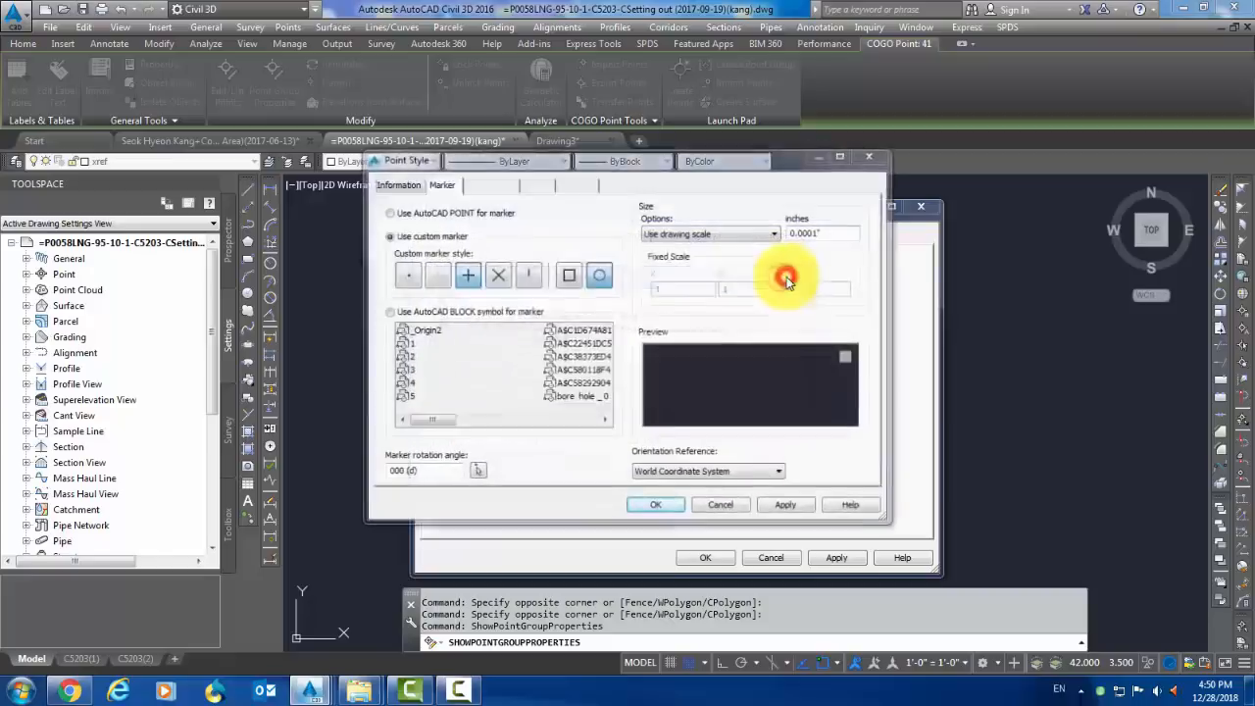
{"action": "left_click", "coordinate": [760, 383]}
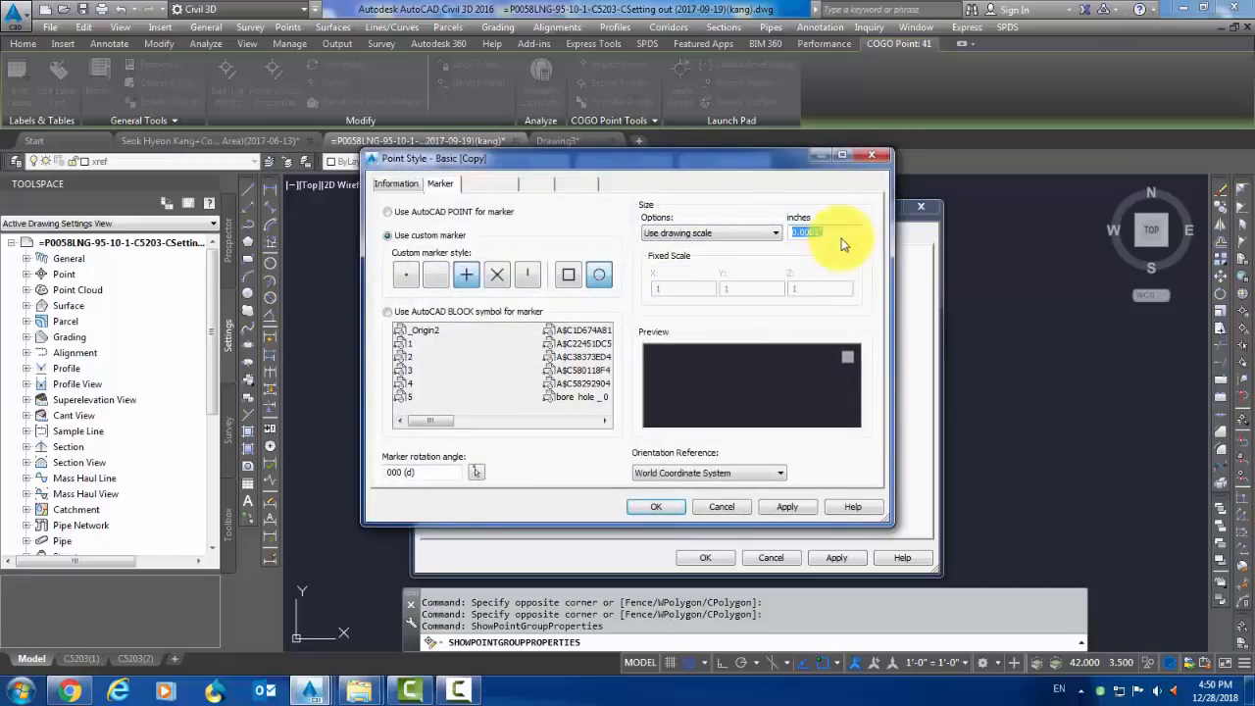
{"action": "left_click", "coordinate": [722, 505]}
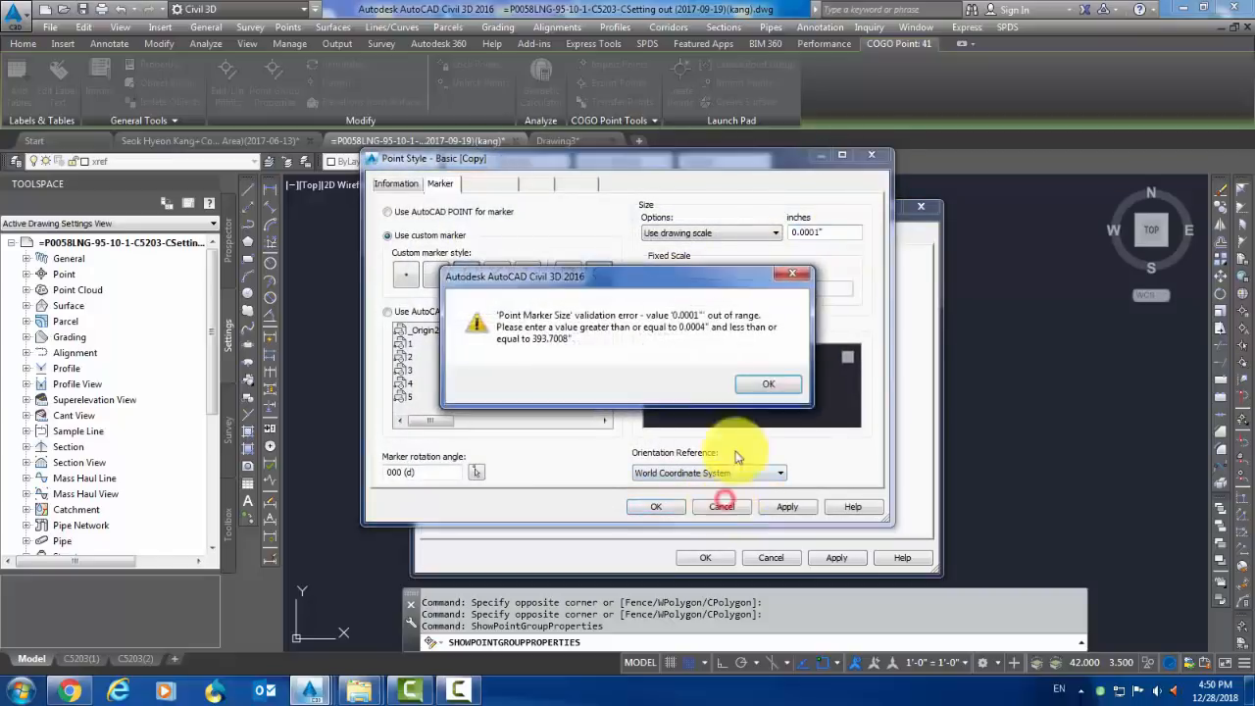
{"action": "left_click", "coordinate": [745, 383]}
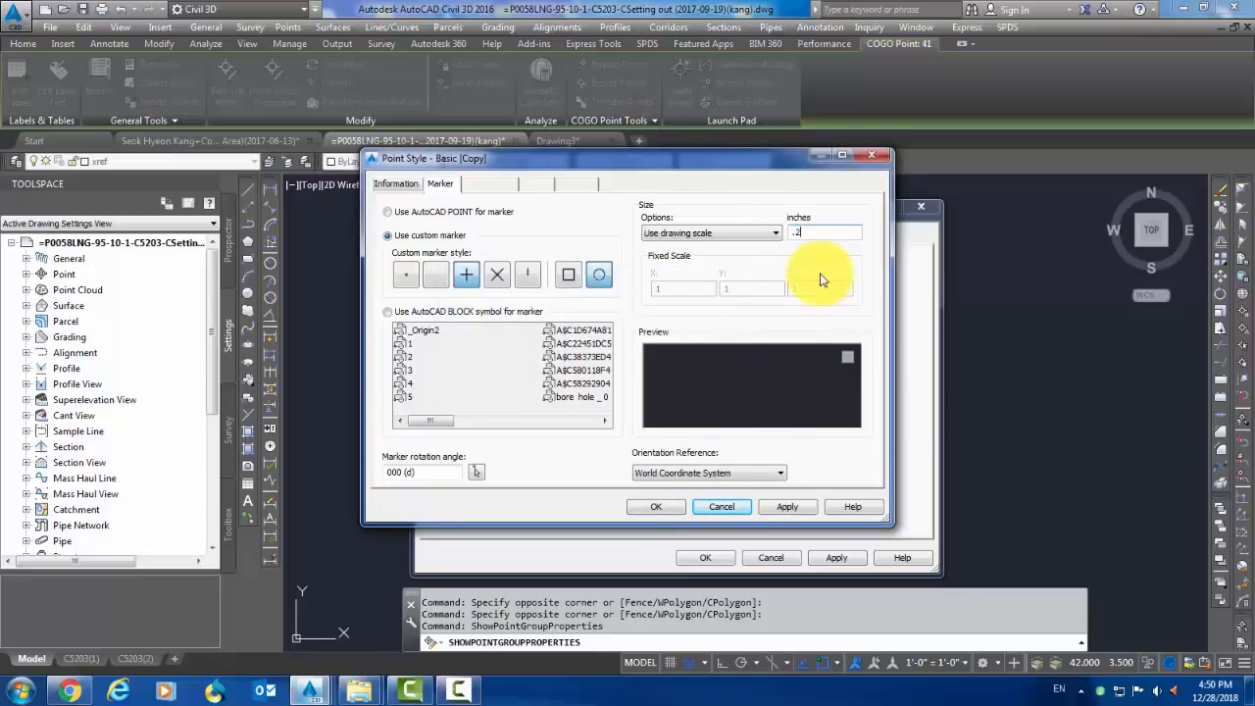
{"action": "left_click", "coordinate": [655, 506]}
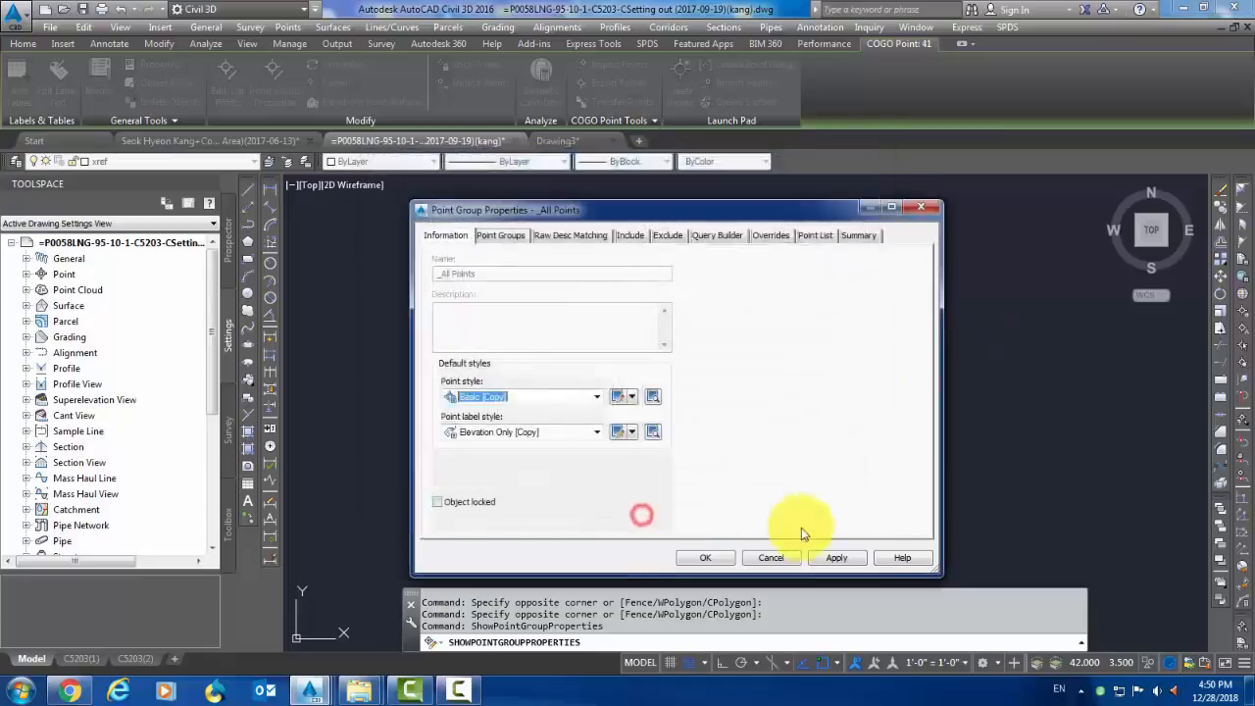
{"action": "left_click", "coordinate": [833, 555]}
{"action": "left_click", "coordinate": [705, 557]}
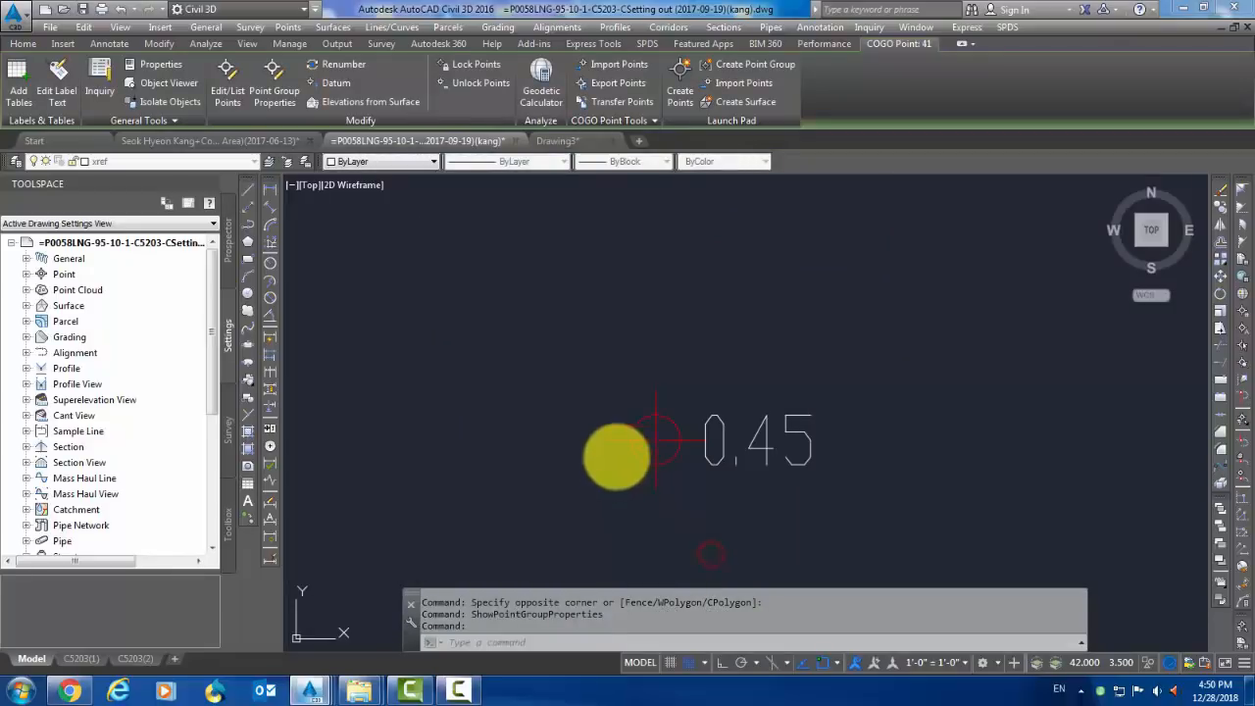
{"action": "key", "text": "Escape"}
{"action": "scroll", "coordinate": [715, 406], "scroll_direction": "down", "scroll_amount": 6}
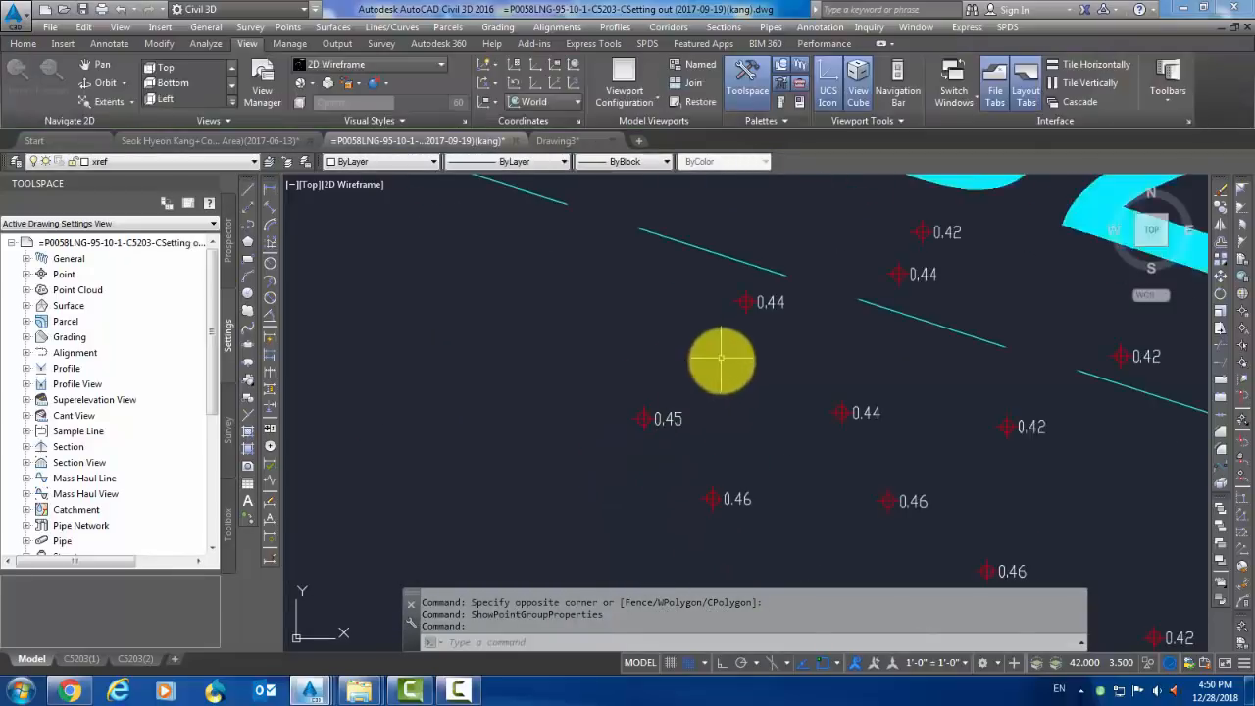
{"action": "scroll", "coordinate": [657, 224], "scroll_direction": "up", "scroll_amount": 10}
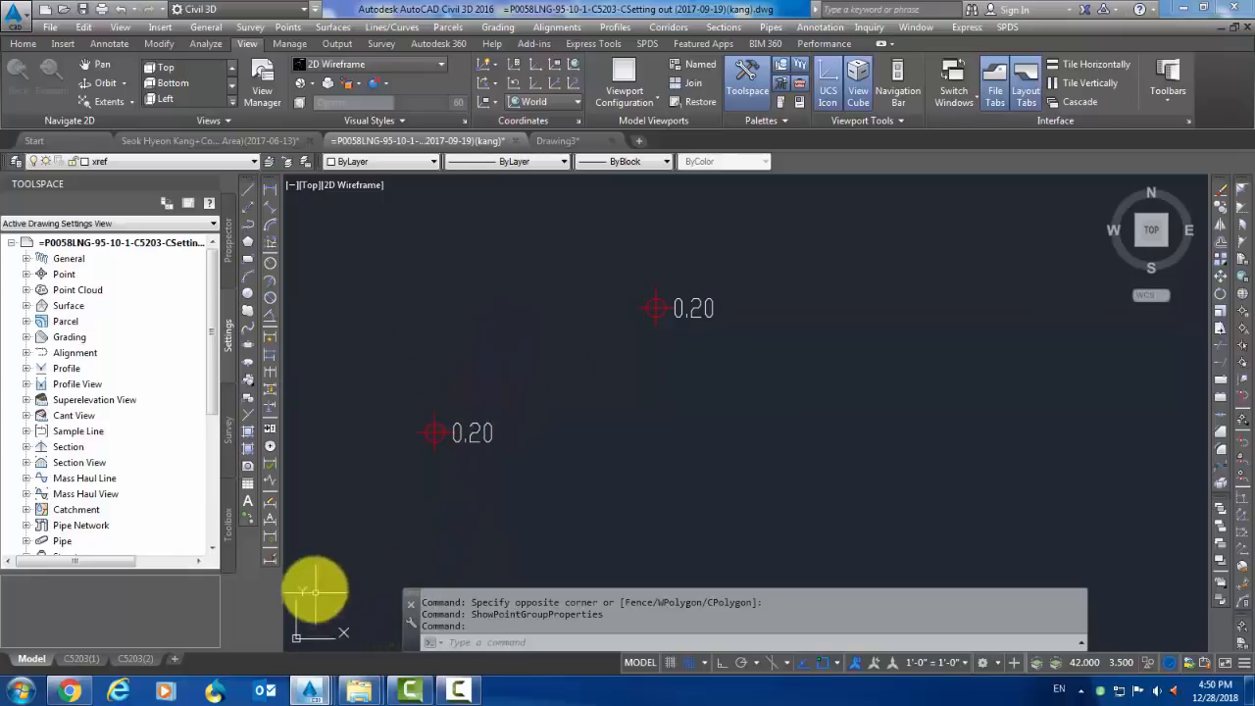
{"action": "left_click", "coordinate": [464, 691]}
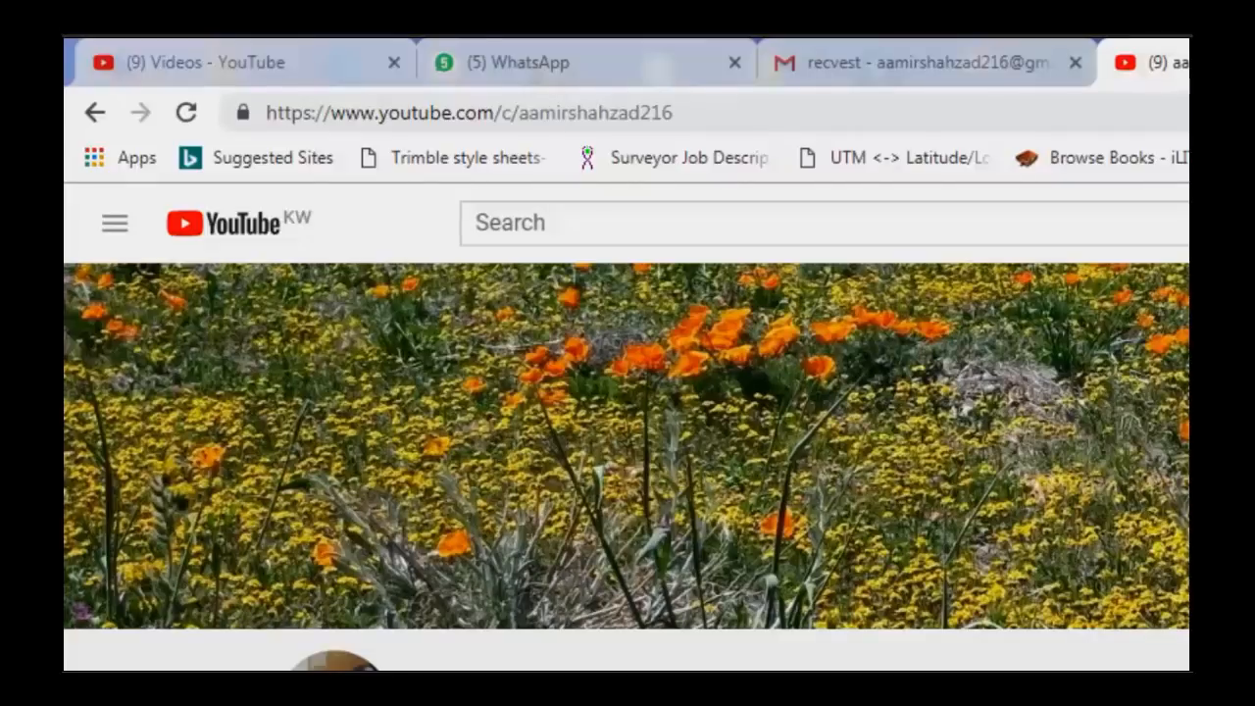
{"action": "left_click", "coordinate": [946, 66]}
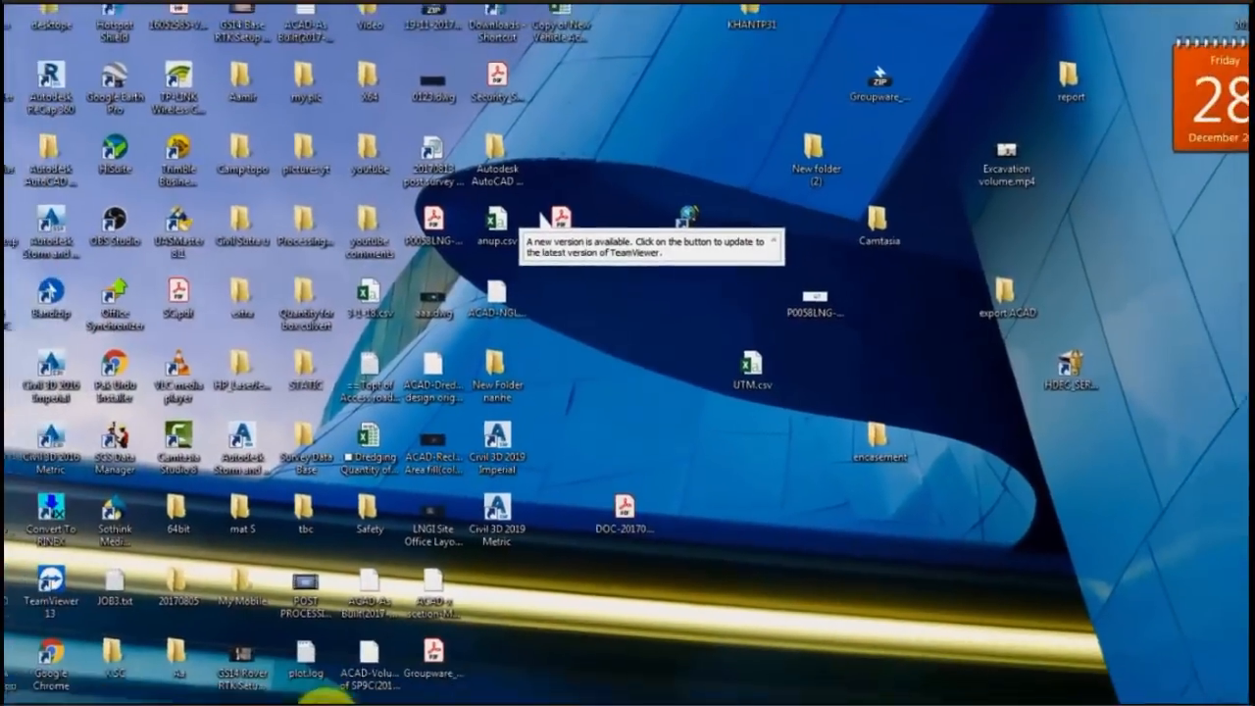
- Switch to AutoCAD Civil 3D, enlarge its window and bring up Drawing3
{"action": "mouse_move", "coordinate": [313, 686]}
{"action": "left_click", "coordinate": [333, 636]}
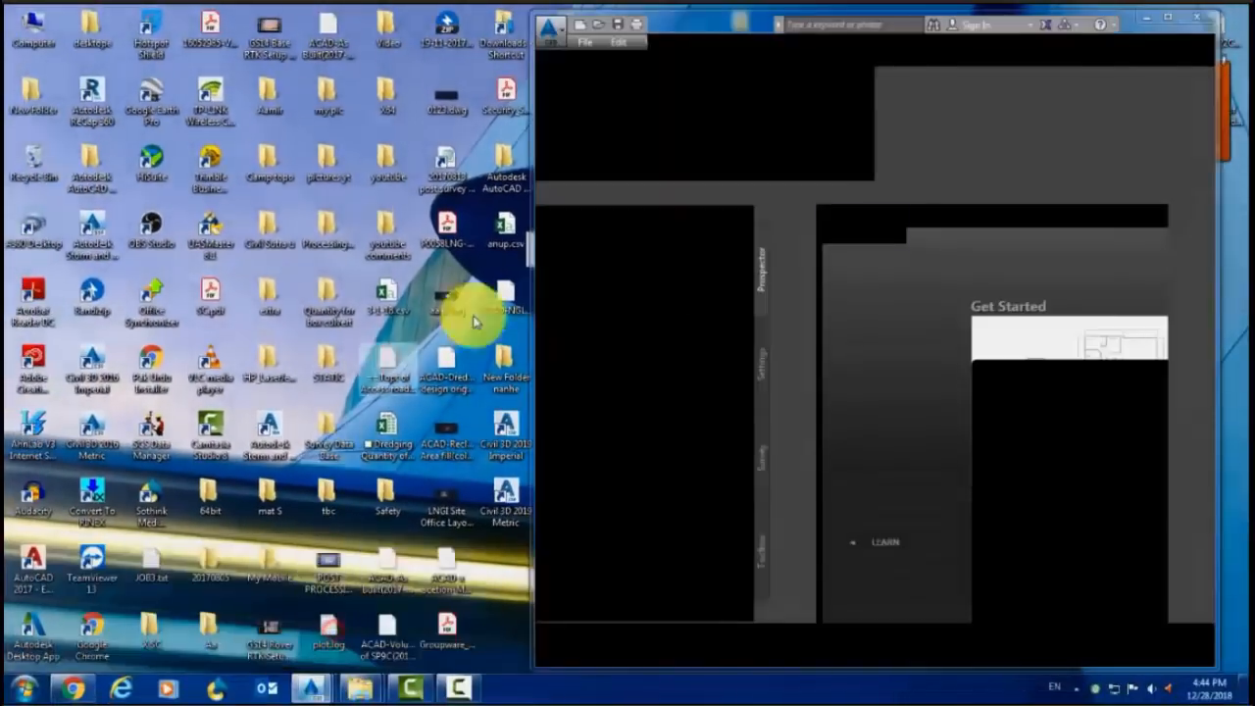
{"action": "left_click", "coordinate": [1189, 12]}
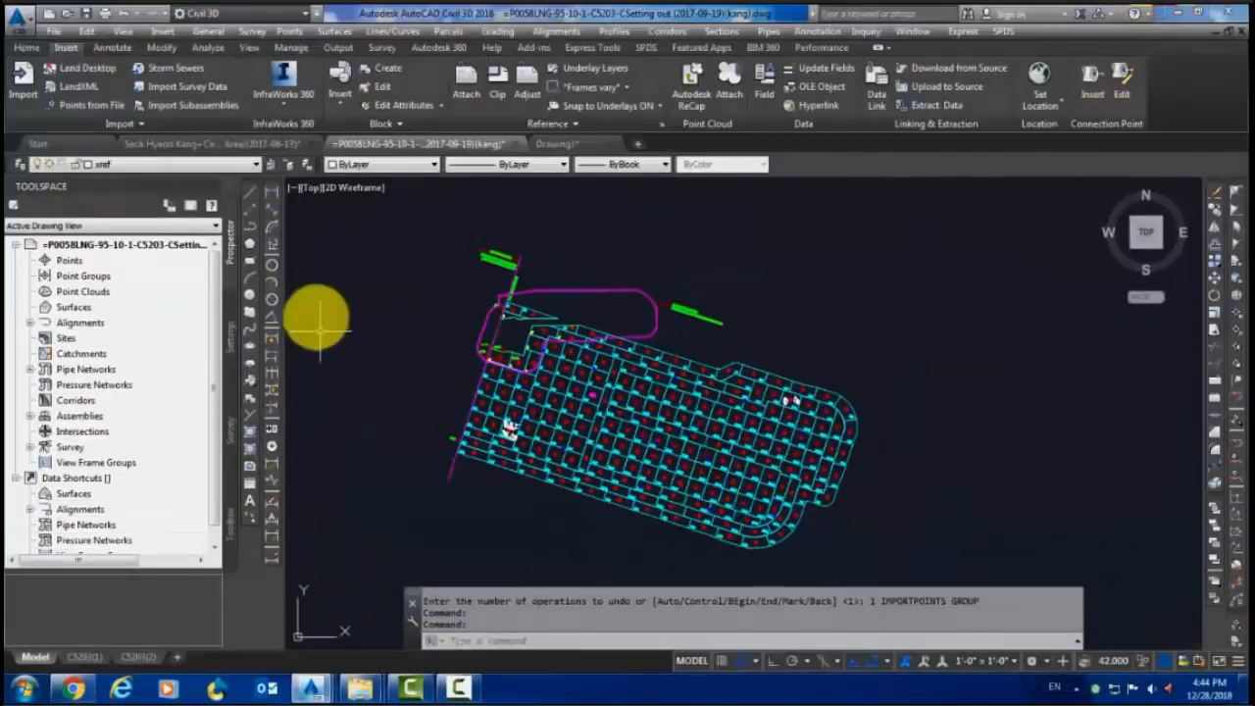
{"action": "left_click", "coordinate": [228, 150]}
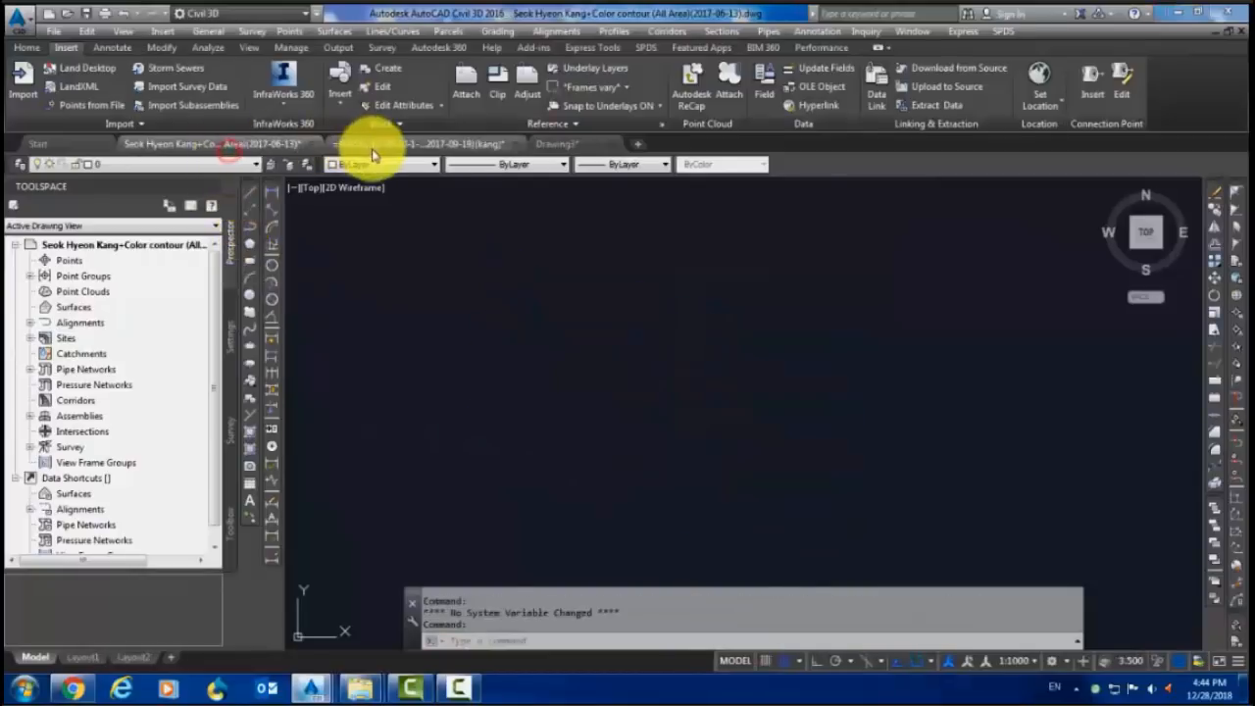
{"action": "left_click", "coordinate": [490, 147]}
{"action": "left_click", "coordinate": [585, 147]}
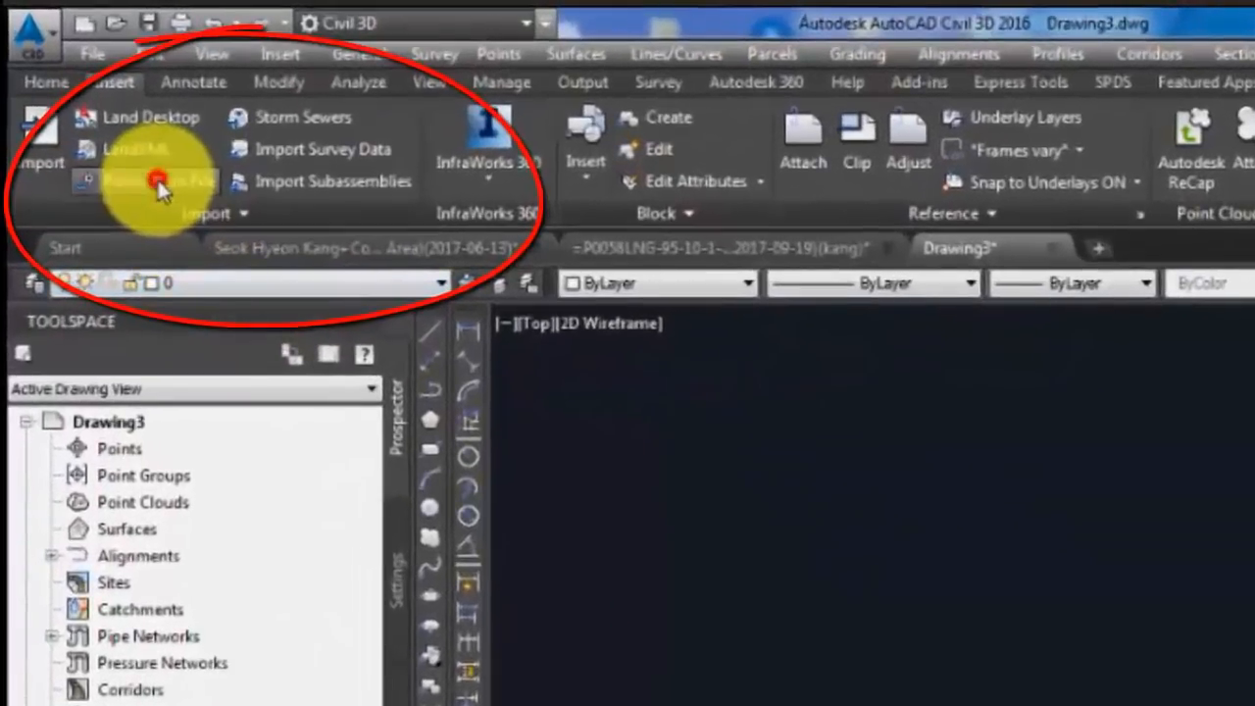
- Import the points of Sp-24.csv into Drawing3 using the PNEZ (comma delimited) format
{"action": "left_click", "coordinate": [95, 106]}
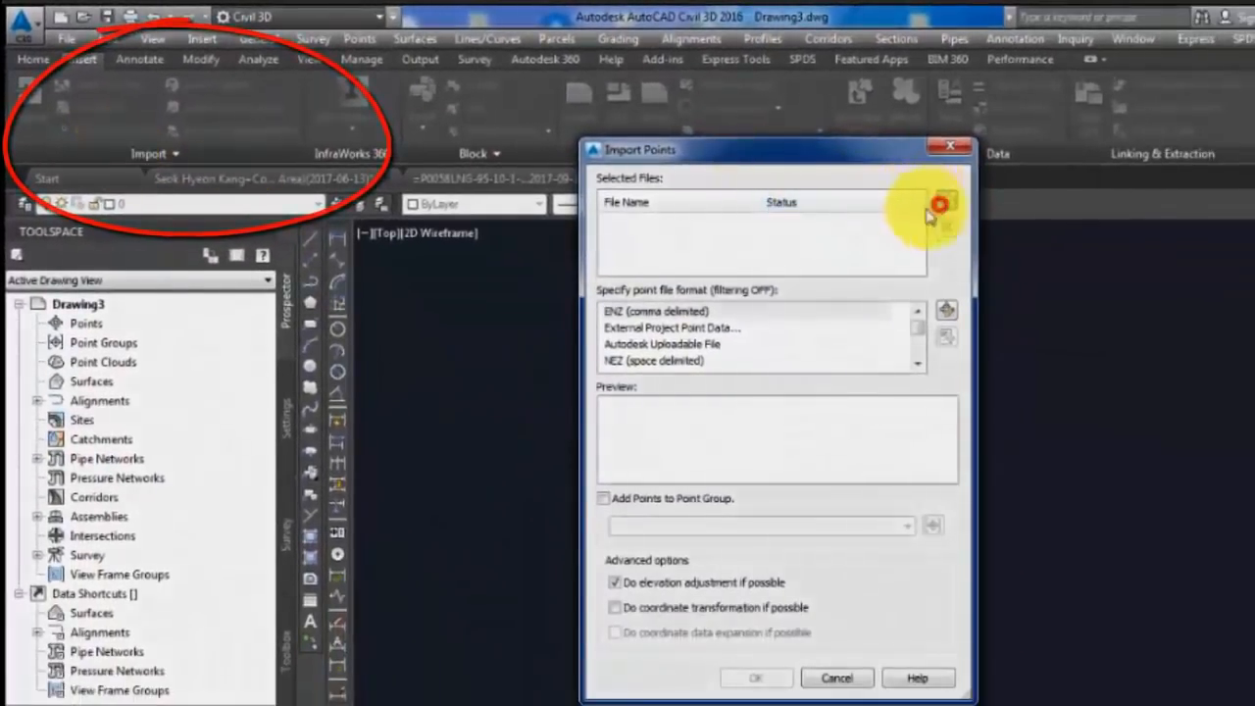
{"action": "left_click", "coordinate": [938, 206]}
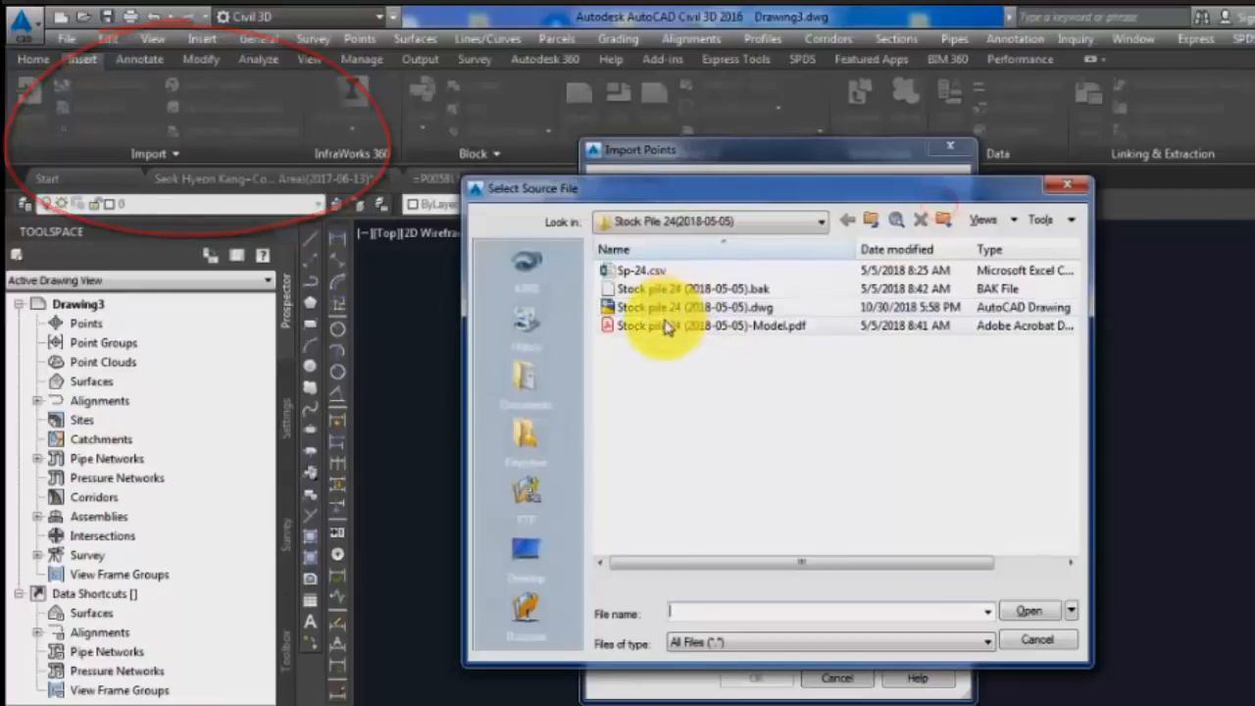
{"action": "left_click", "coordinate": [632, 272]}
{"action": "left_click", "coordinate": [1030, 611]}
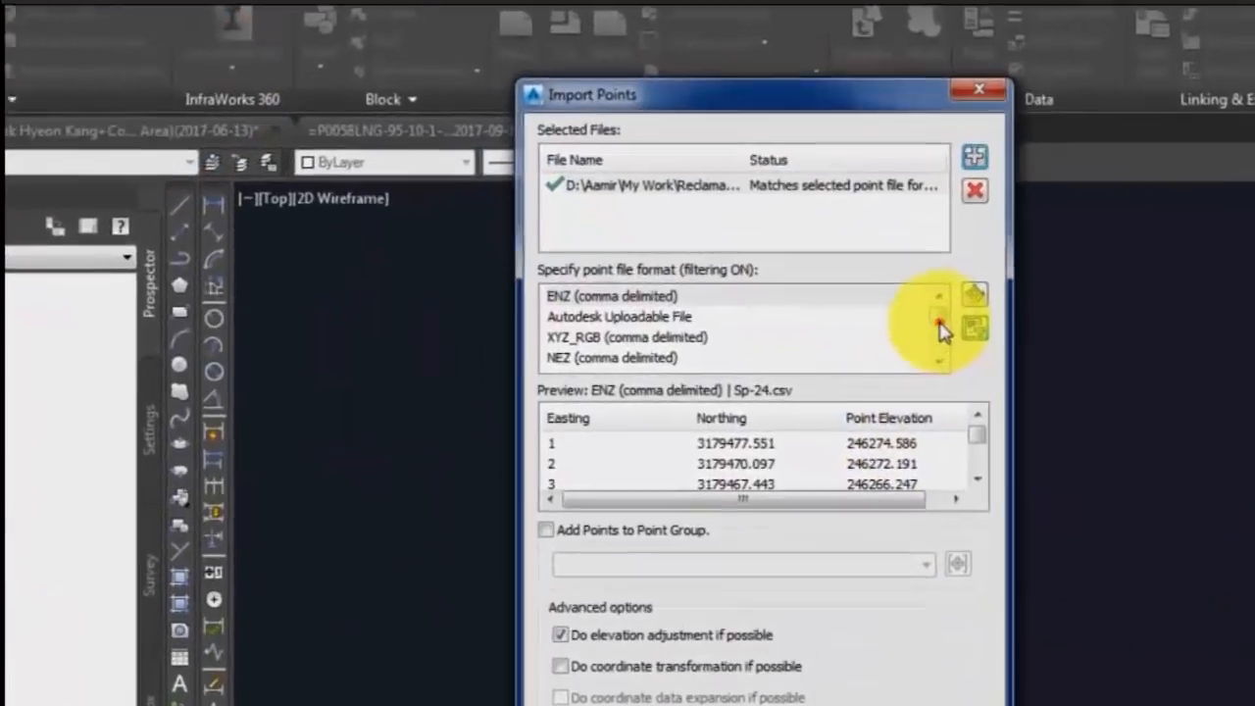
{"action": "left_click_drag", "start_coordinate": [939, 328], "coordinate": [944, 368]}
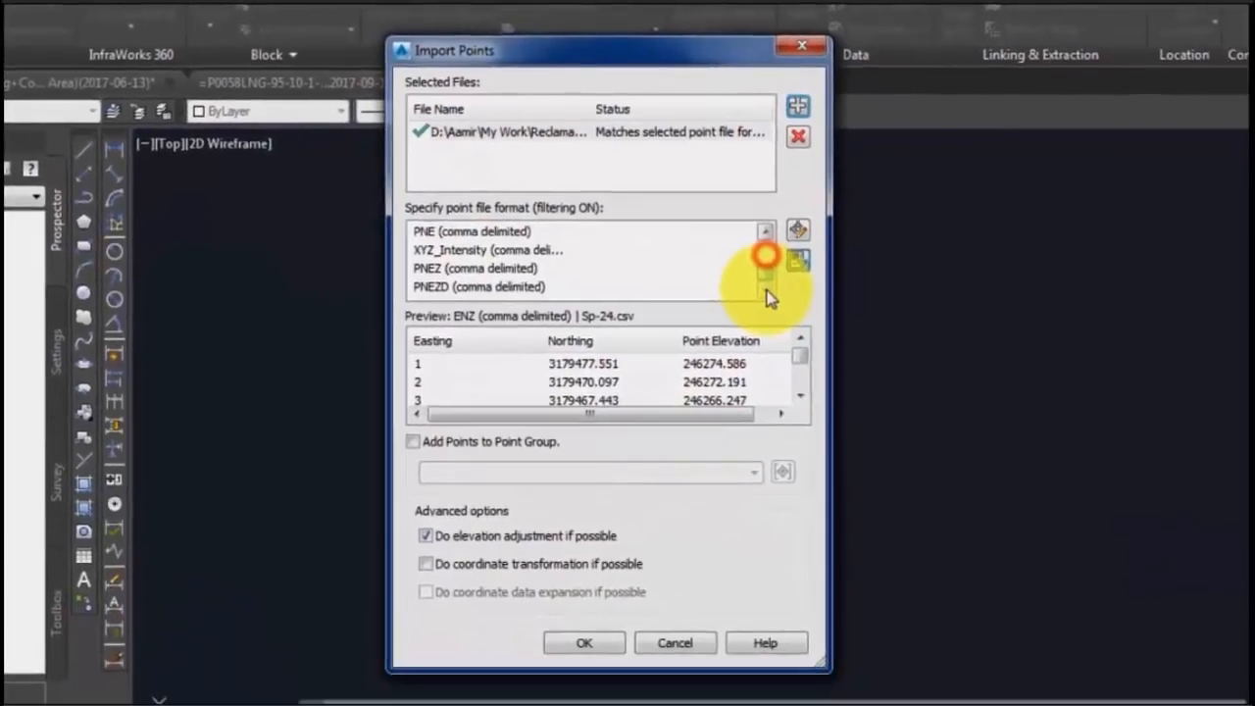
{"action": "left_click", "coordinate": [505, 270]}
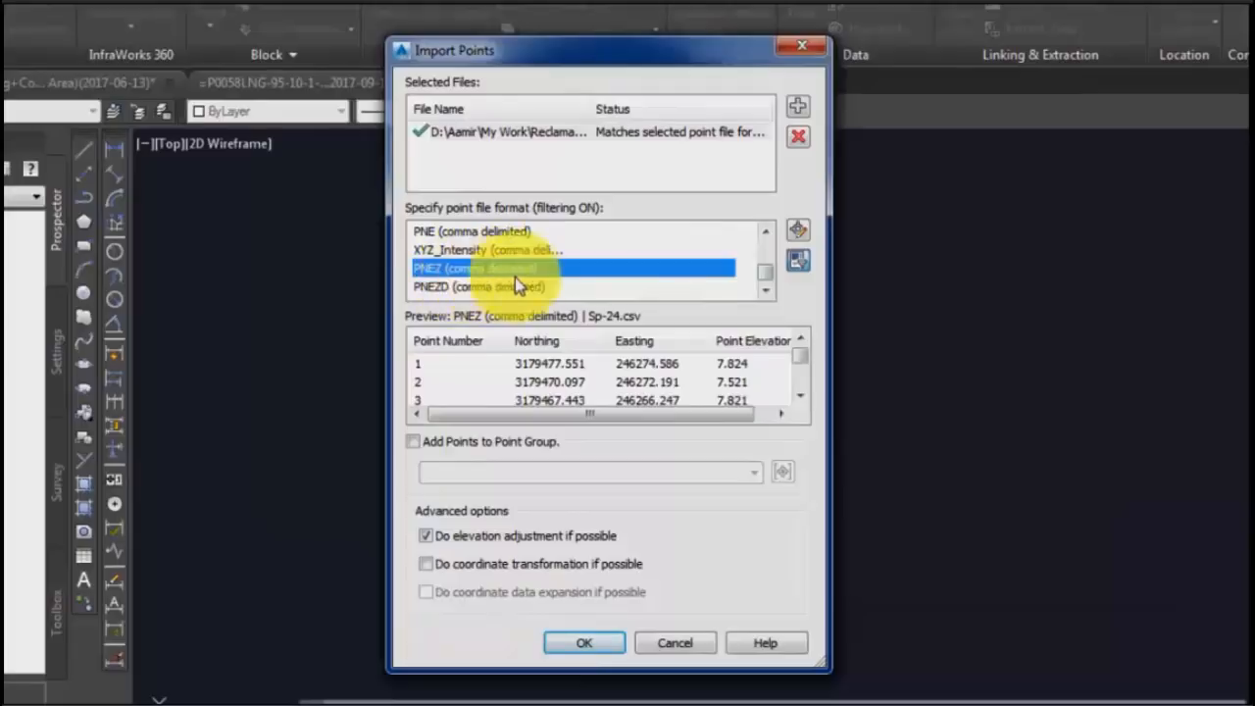
{"action": "left_click", "coordinate": [584, 644]}
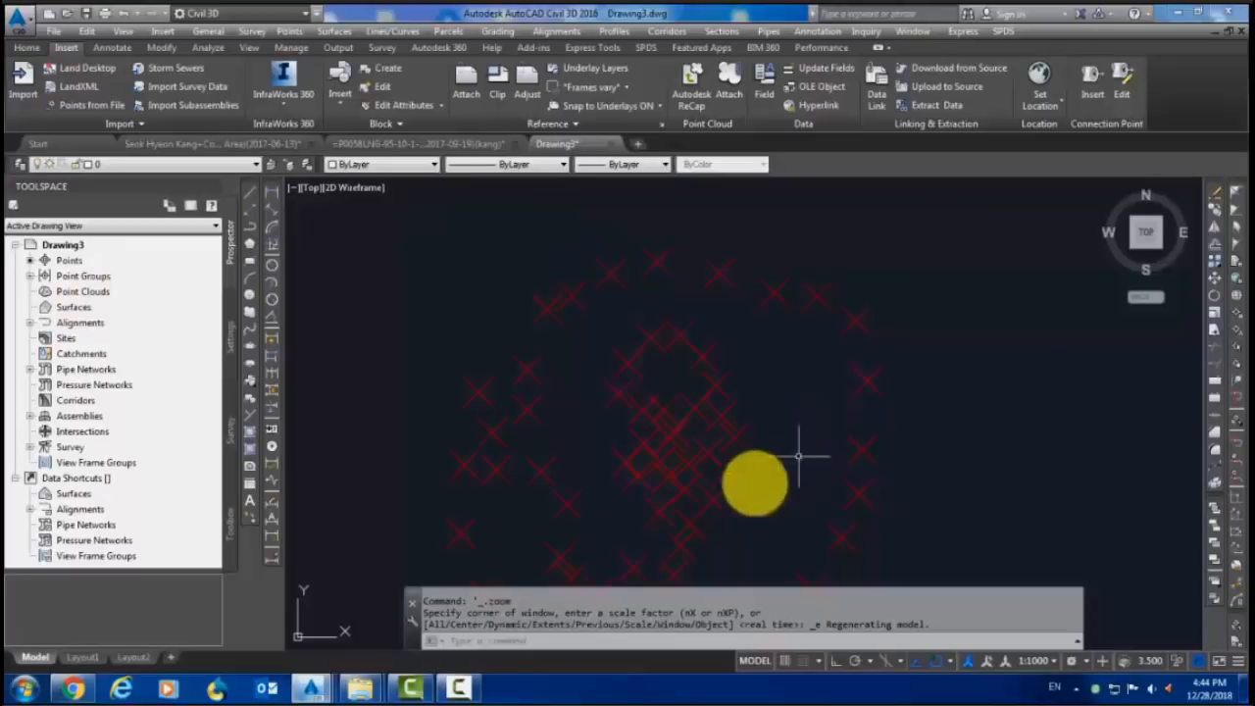
- Open the point group properties from an imported point and set the _All Points label style to Elevation Only
{"action": "middle_click_drag", "start_coordinate": [680, 475], "coordinate": [712, 360]}
{"action": "scroll", "coordinate": [712, 359], "scroll_direction": "down", "scroll_amount": 3}
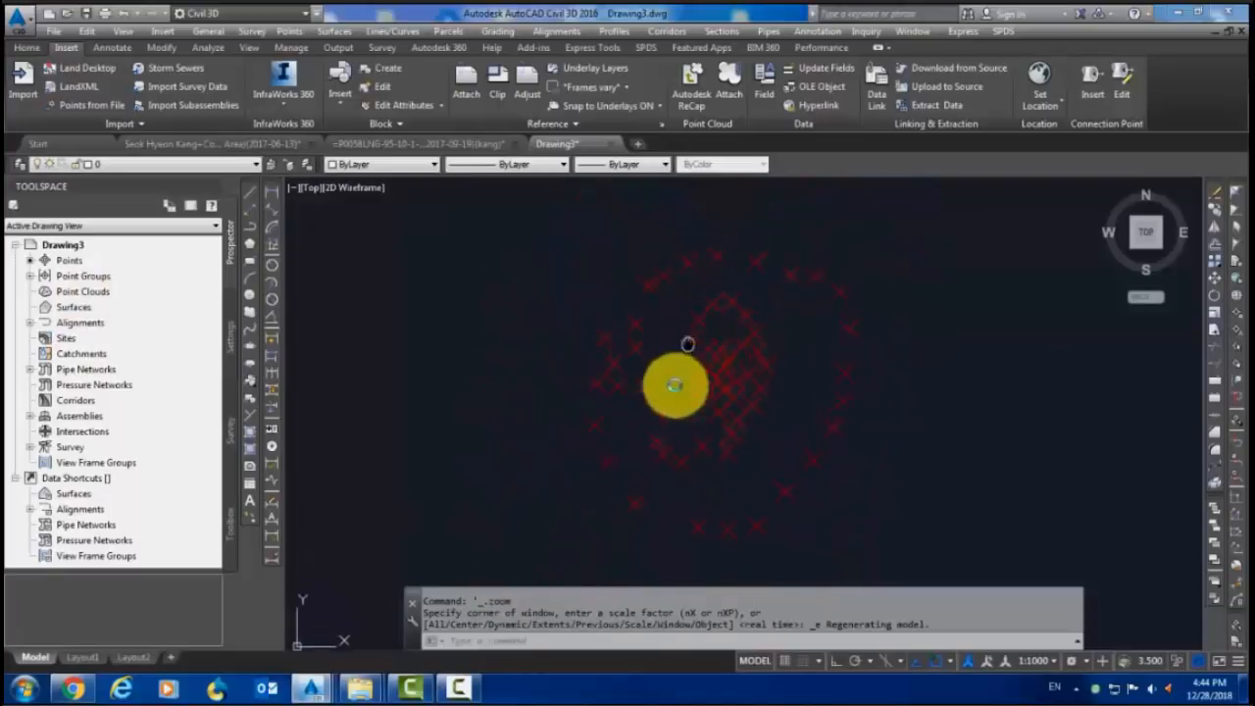
{"action": "left_click", "coordinate": [690, 334]}
{"action": "right_click", "coordinate": [691, 339]}
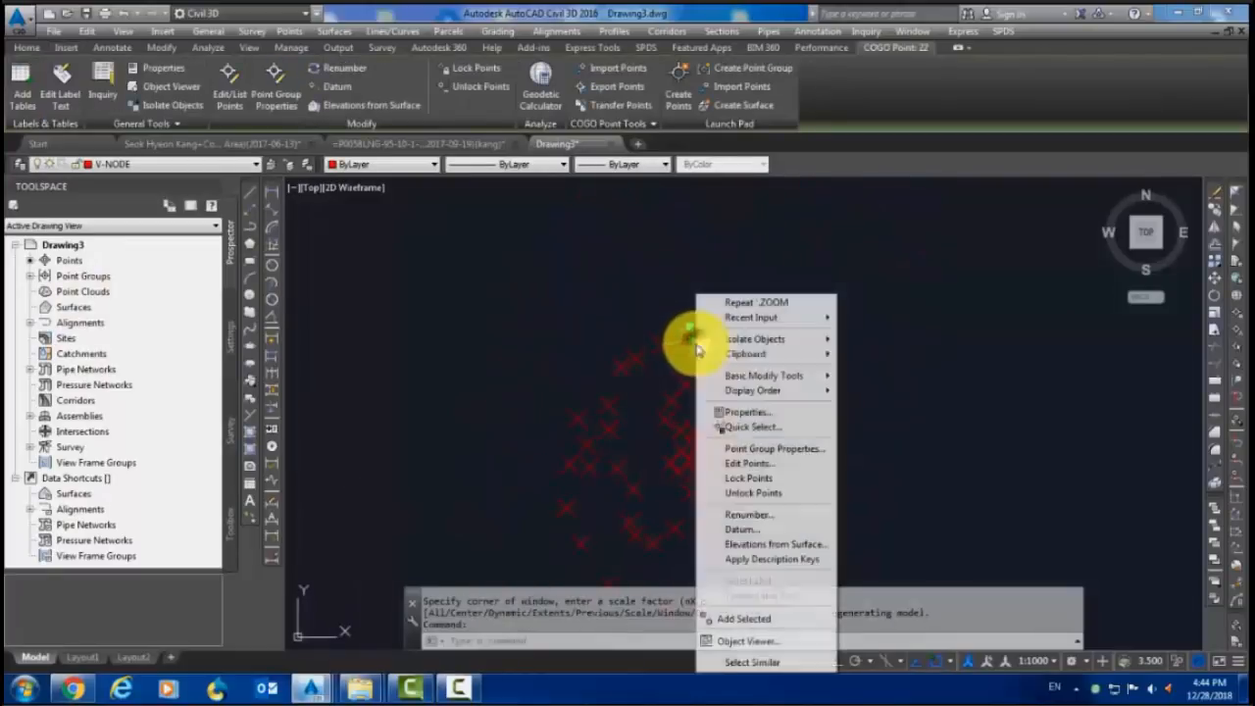
{"action": "left_click", "coordinate": [745, 450]}
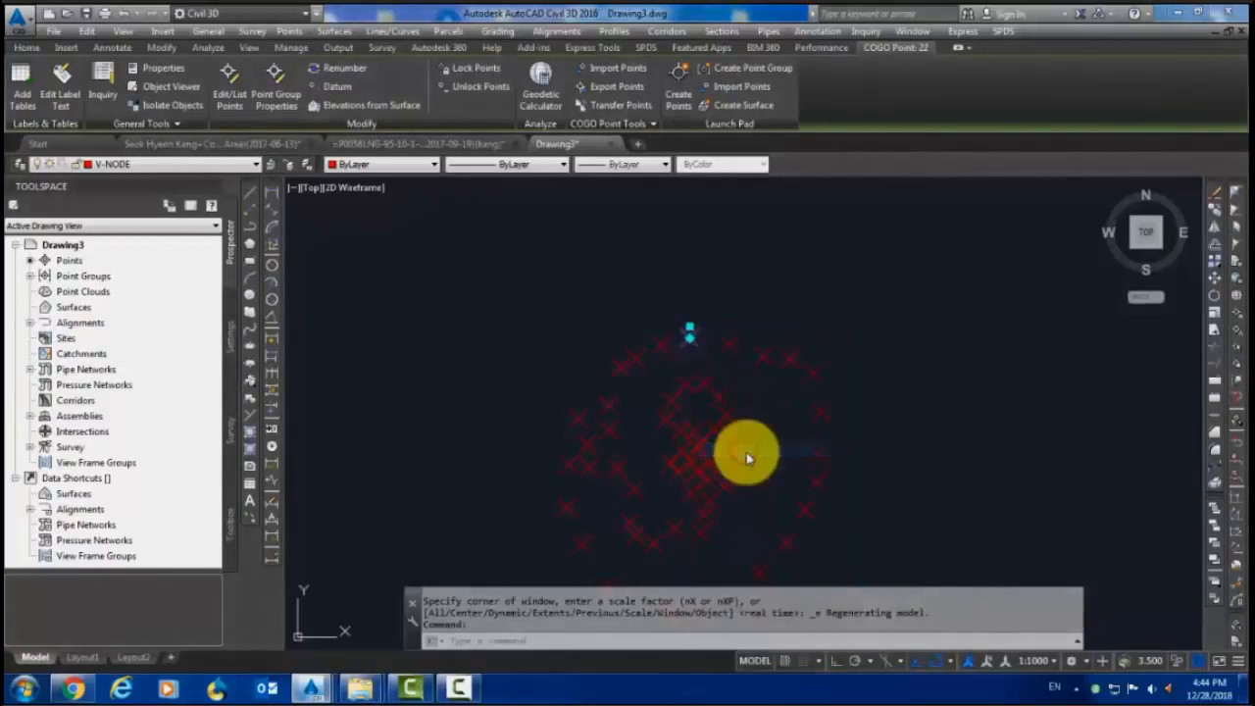
{"action": "left_click", "coordinate": [586, 431]}
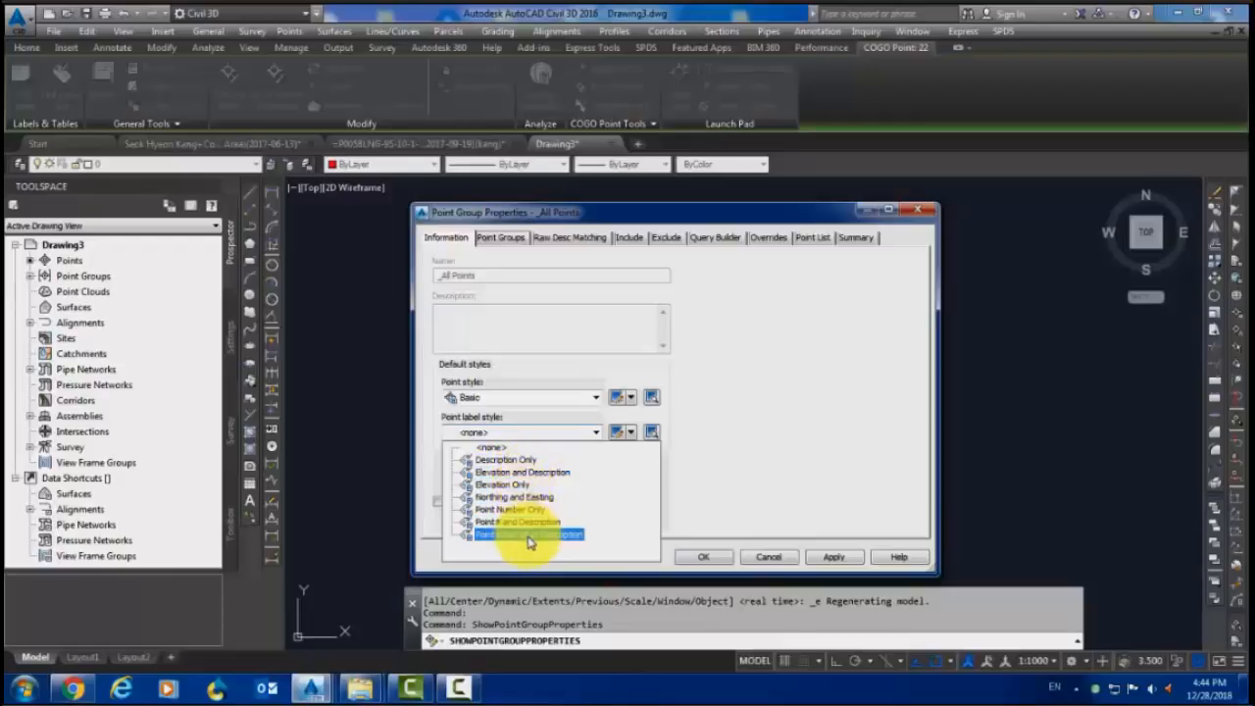
{"action": "left_click", "coordinate": [647, 496]}
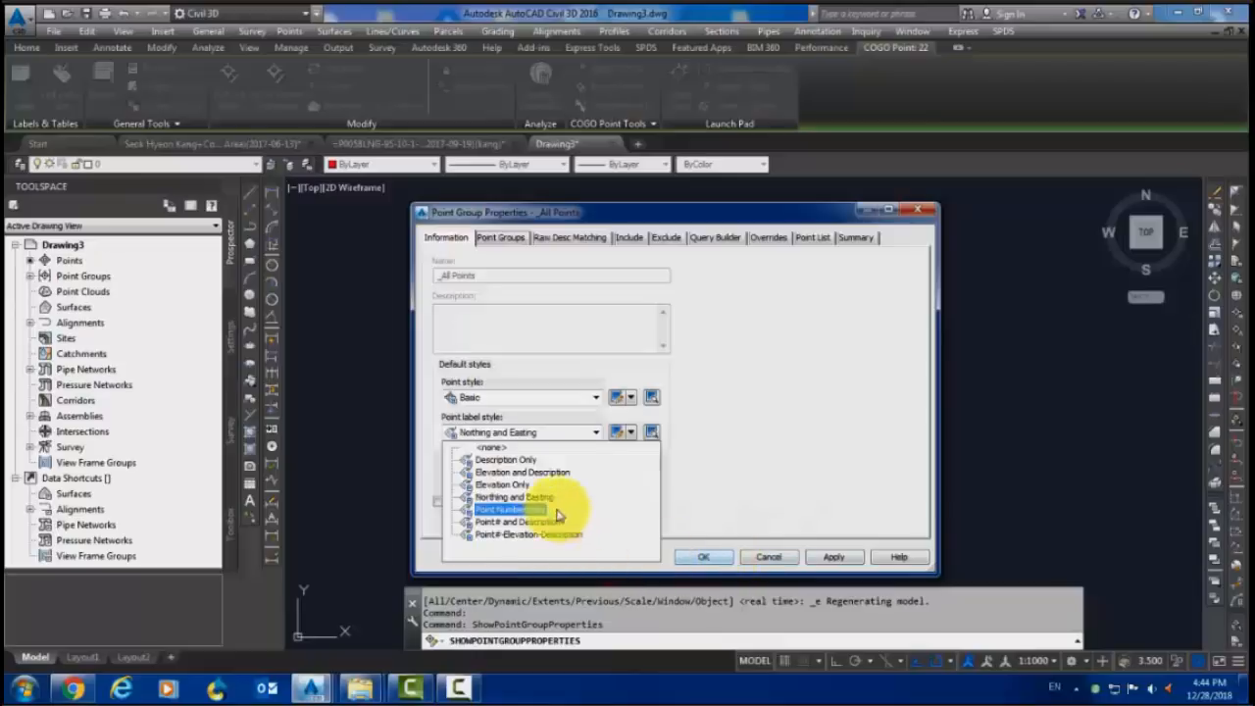
{"action": "left_click", "coordinate": [516, 486]}
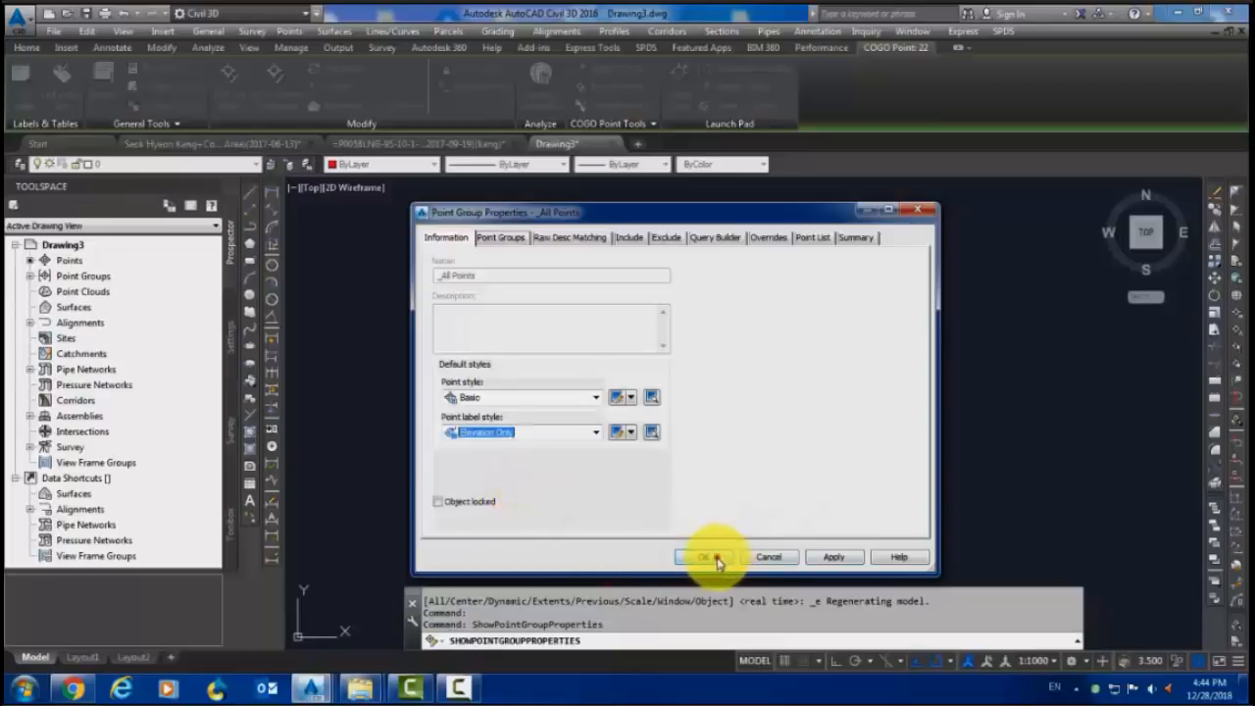
{"action": "left_click", "coordinate": [716, 561]}
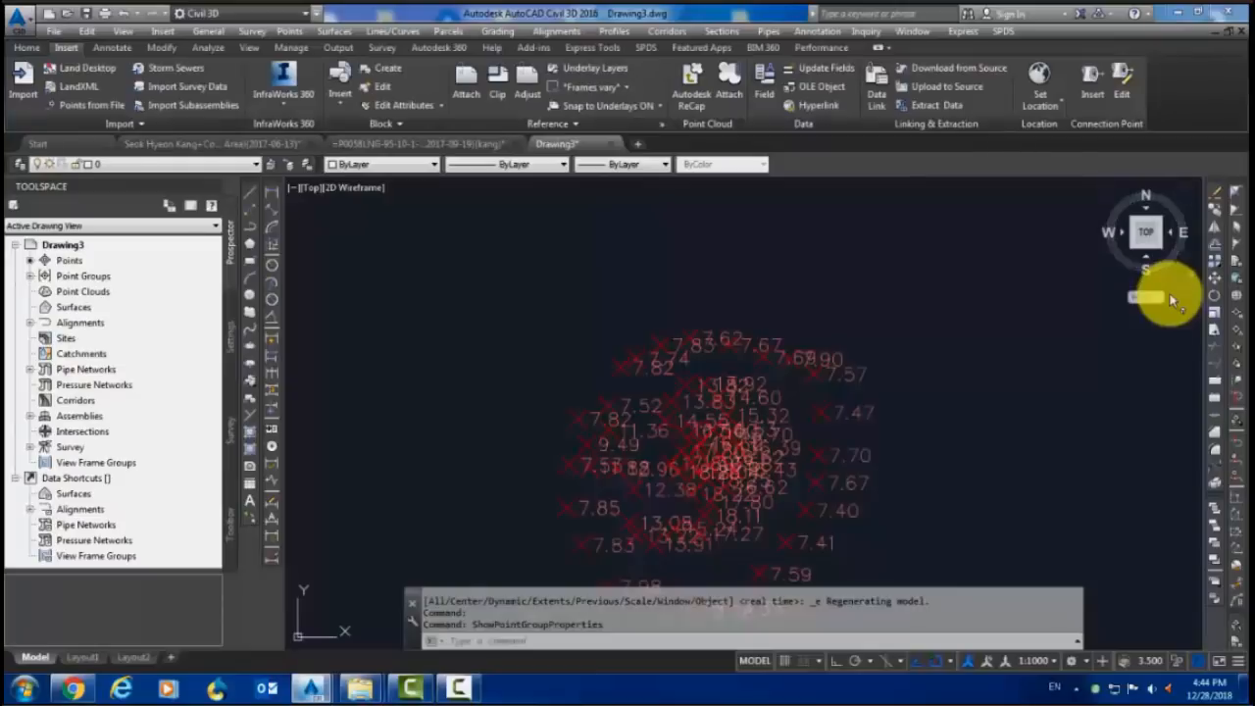
- Import the points of Sp-24.csv into the setting-out drawing using the PNEZ (comma delimited) format
{"action": "left_click", "coordinate": [454, 146]}
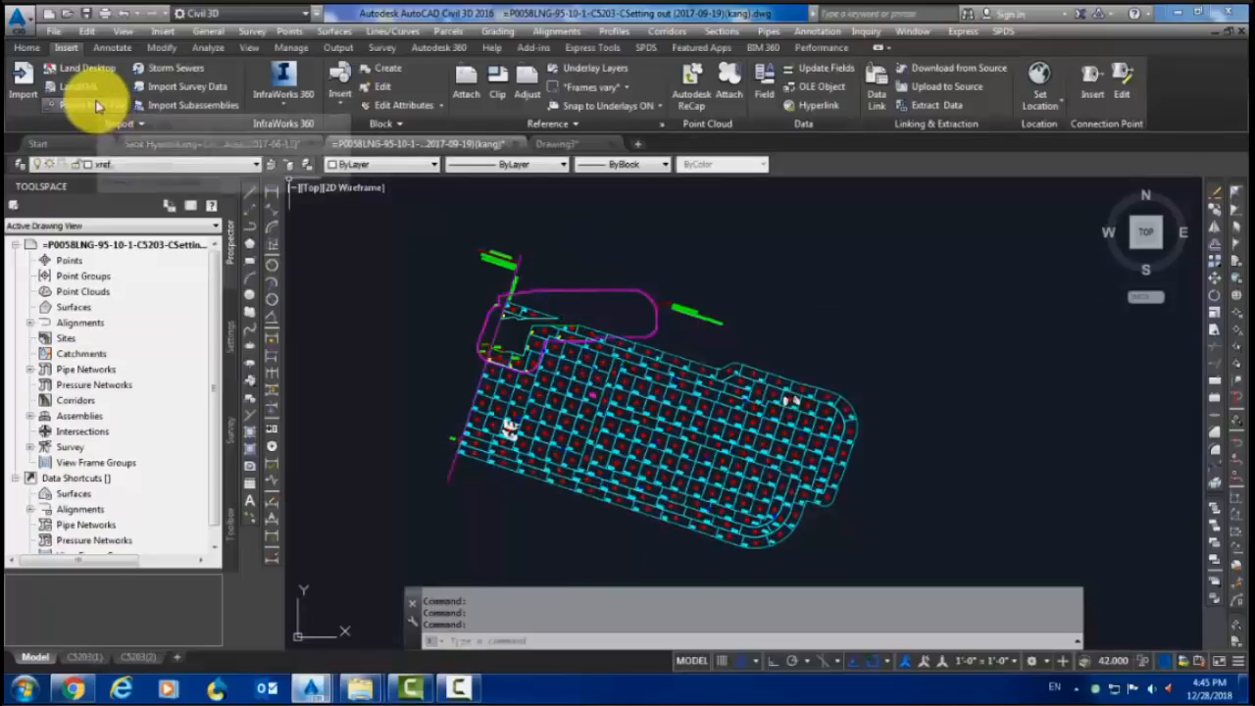
{"action": "left_click", "coordinate": [93, 103]}
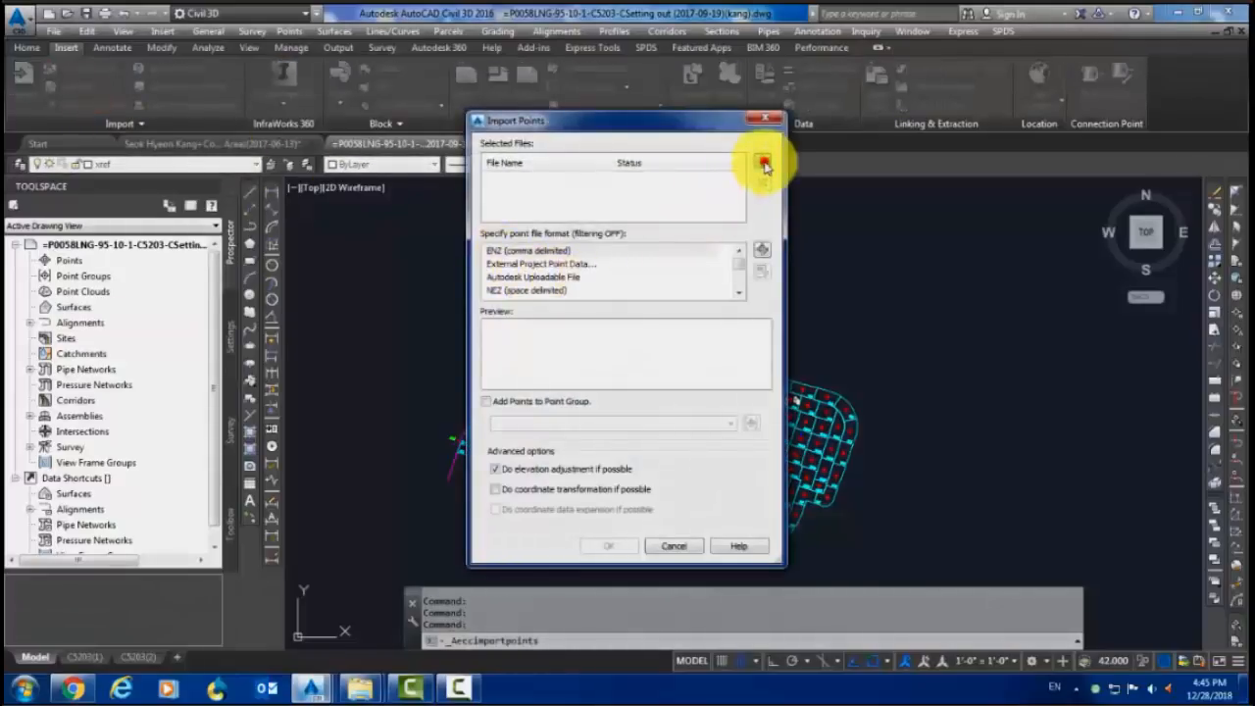
{"action": "left_click", "coordinate": [764, 165]}
{"action": "left_click", "coordinate": [518, 218]}
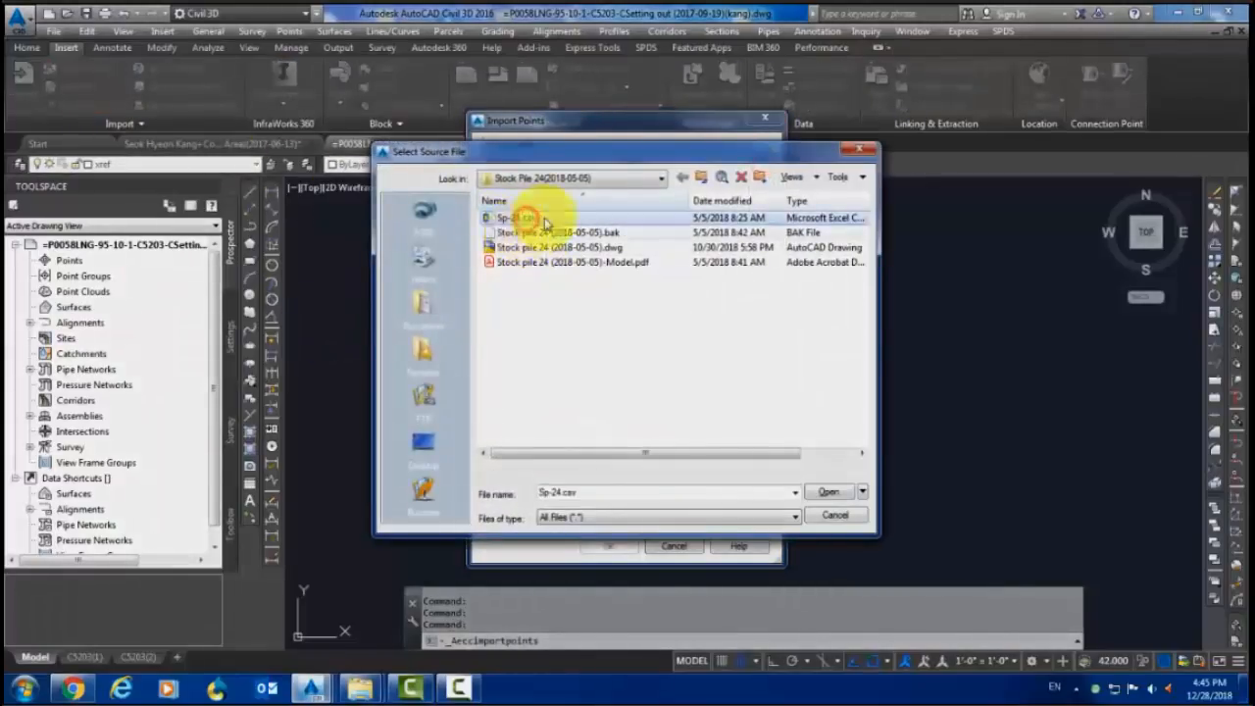
{"action": "left_click", "coordinate": [828, 492]}
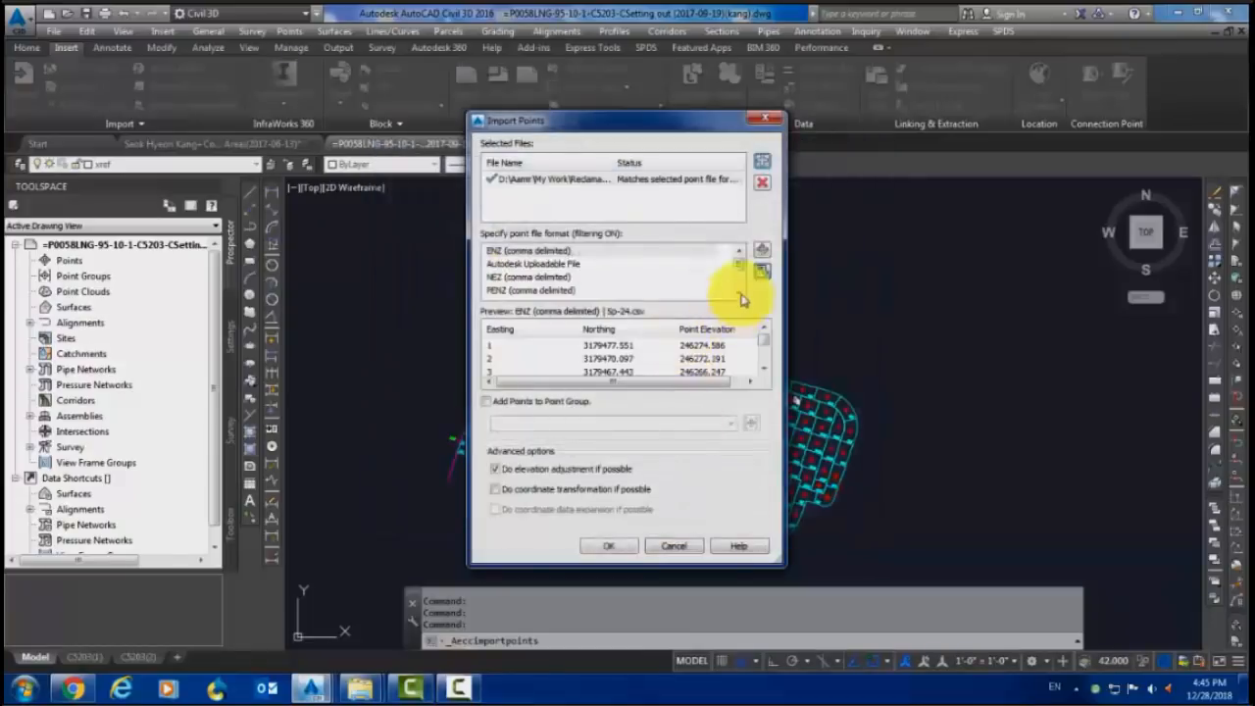
{"action": "scroll", "coordinate": [742, 278], "scroll_direction": "down", "scroll_amount": 2}
{"action": "left_click", "coordinate": [530, 276]}
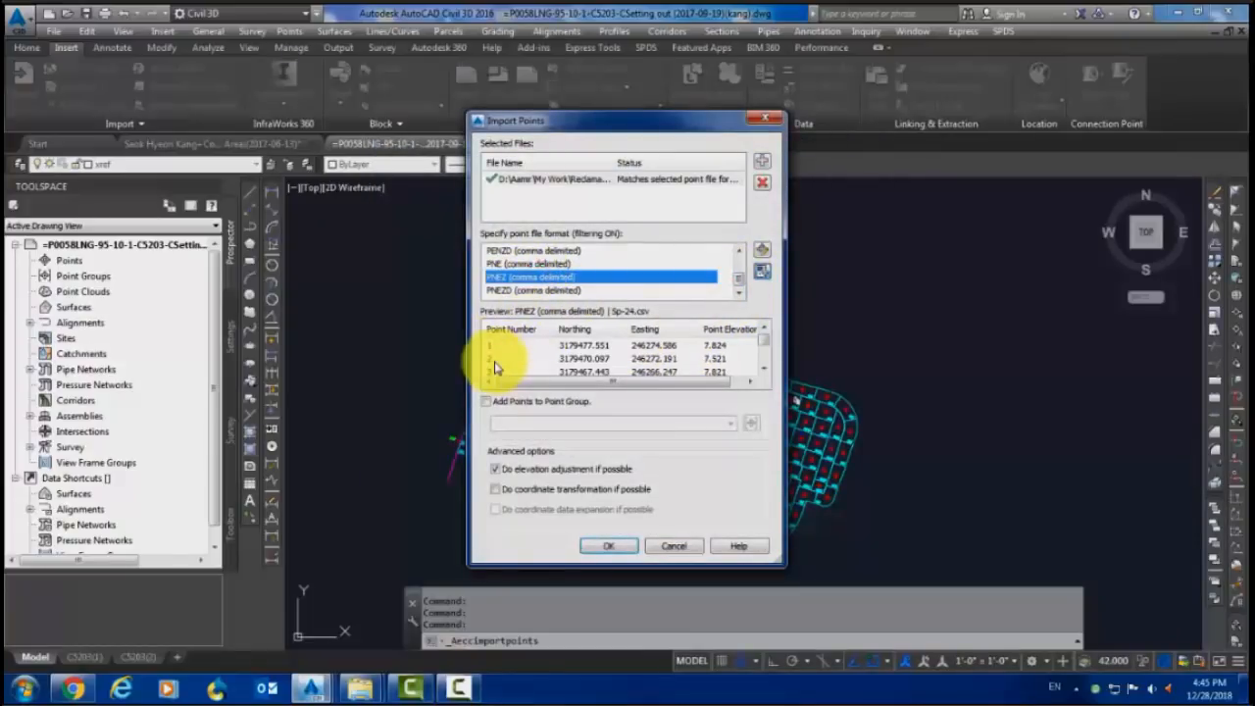
{"action": "left_click", "coordinate": [598, 542]}
{"action": "scroll", "coordinate": [798, 499], "scroll_direction": "up", "scroll_amount": 10}
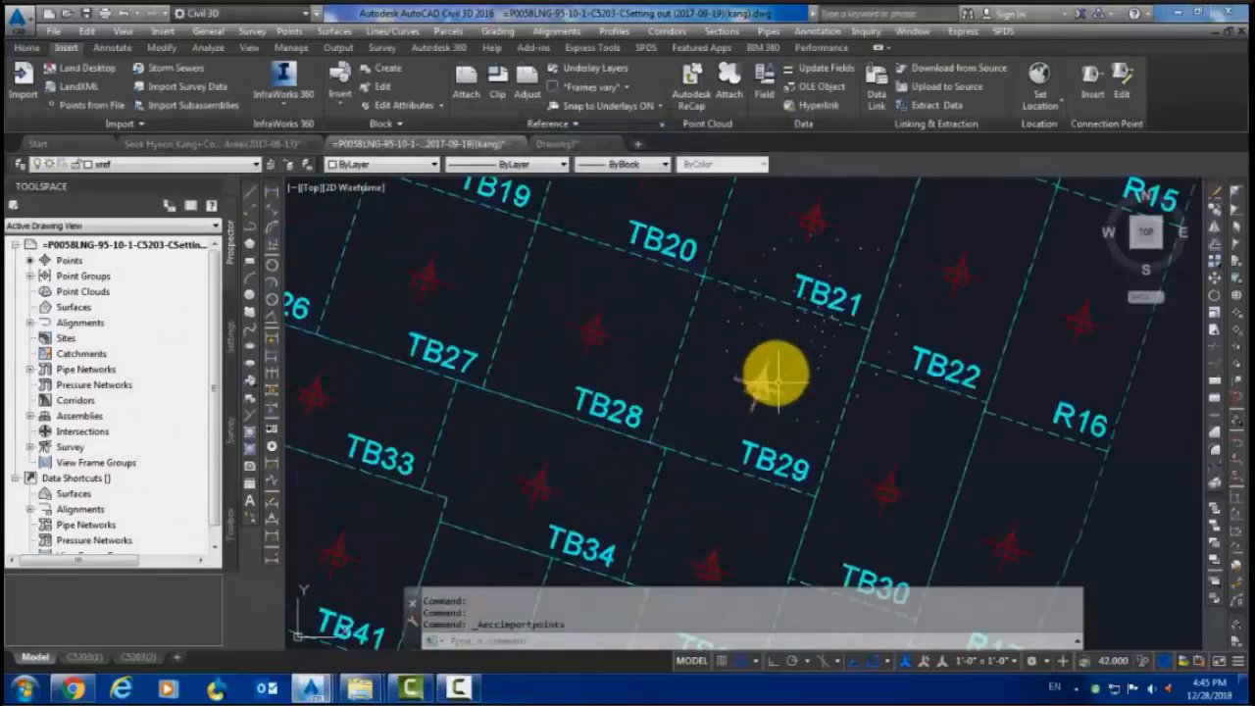
{"action": "scroll", "coordinate": [752, 337], "scroll_direction": "up", "scroll_amount": 3}
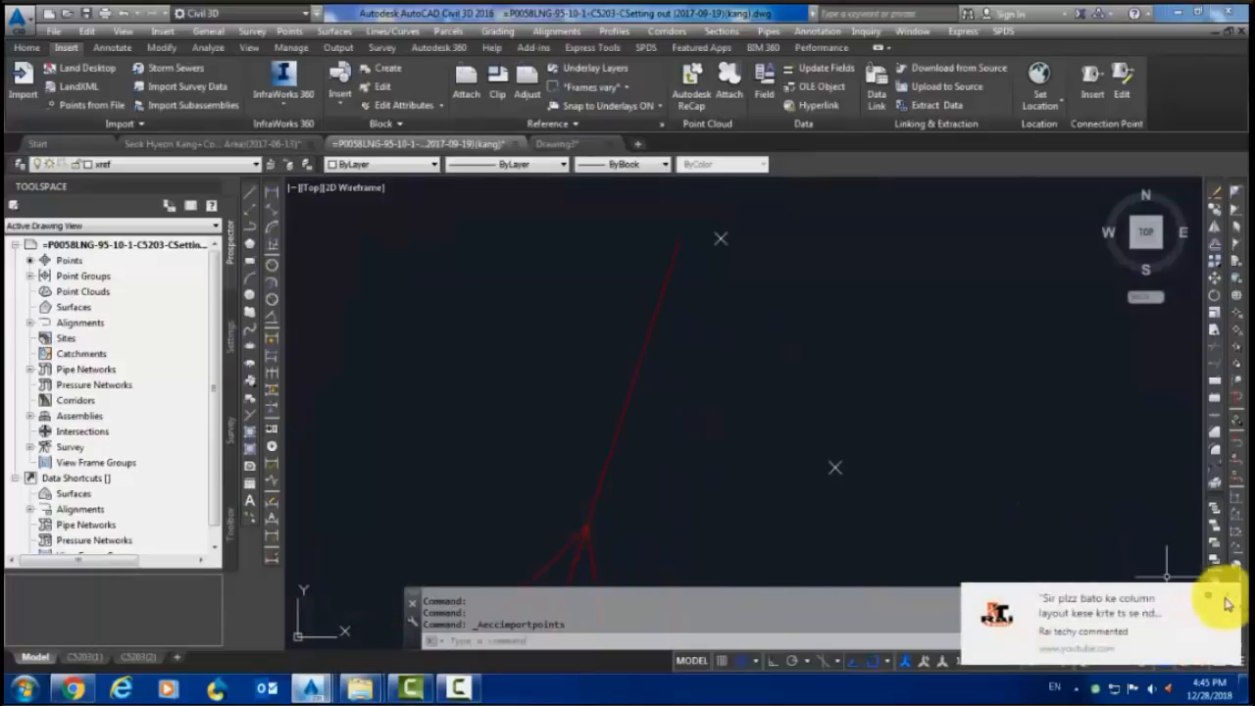
- Examine the point and label styles offered in the _All Points group properties of the setting-out drawing against the emailed question, discarding any changes
{"action": "scroll", "coordinate": [840, 481], "scroll_direction": "down", "scroll_amount": 8}
{"action": "scroll", "coordinate": [824, 368], "scroll_direction": "up", "scroll_amount": 5}
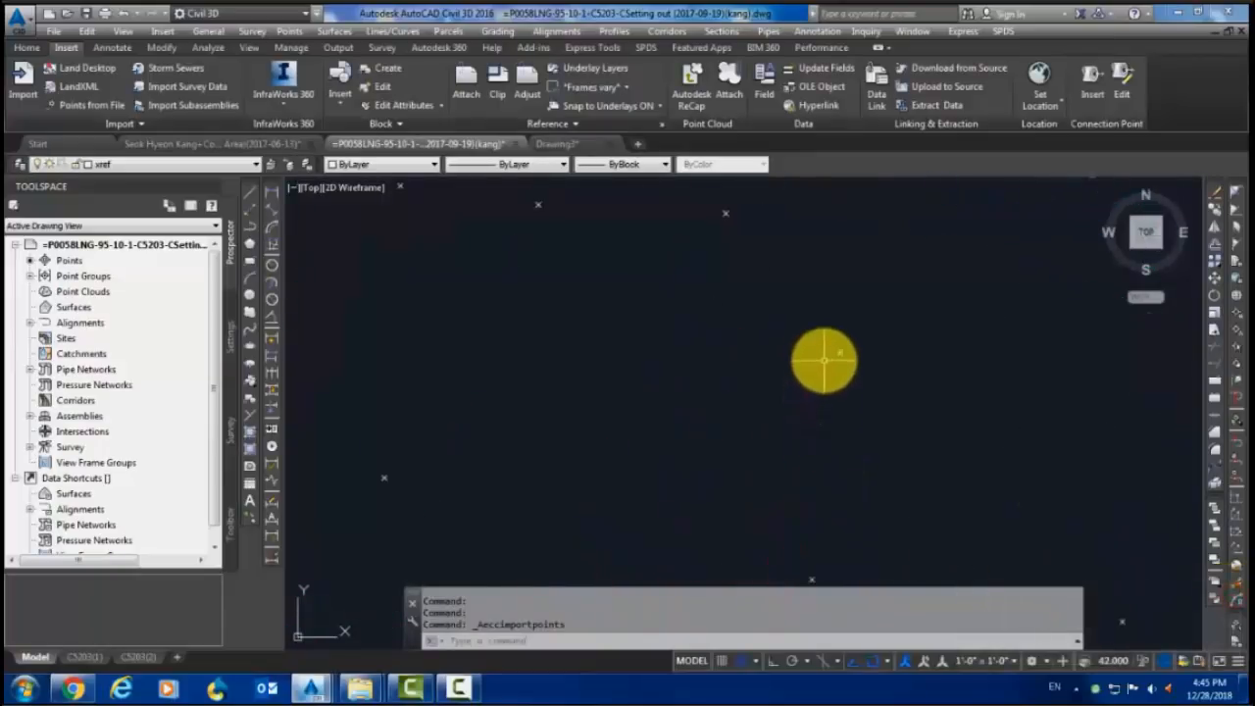
{"action": "left_click", "coordinate": [843, 353]}
{"action": "right_click", "coordinate": [849, 356]}
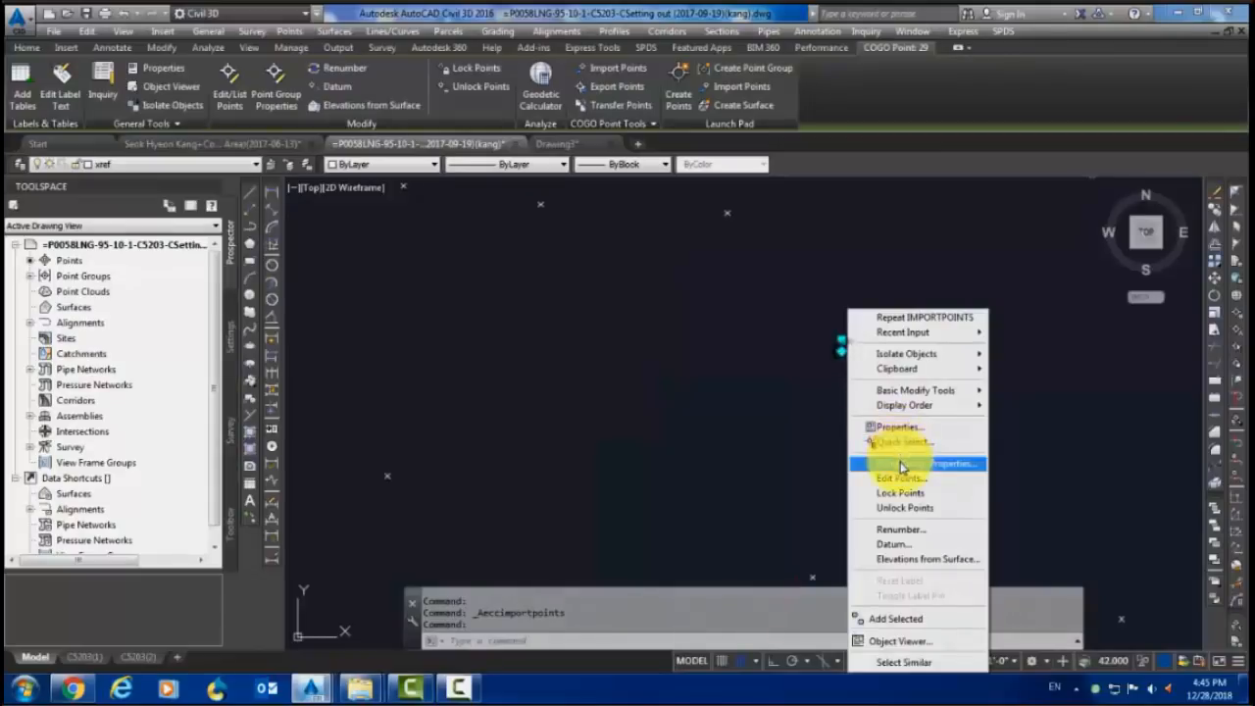
{"action": "left_click", "coordinate": [901, 464]}
{"action": "left_click", "coordinate": [571, 382]}
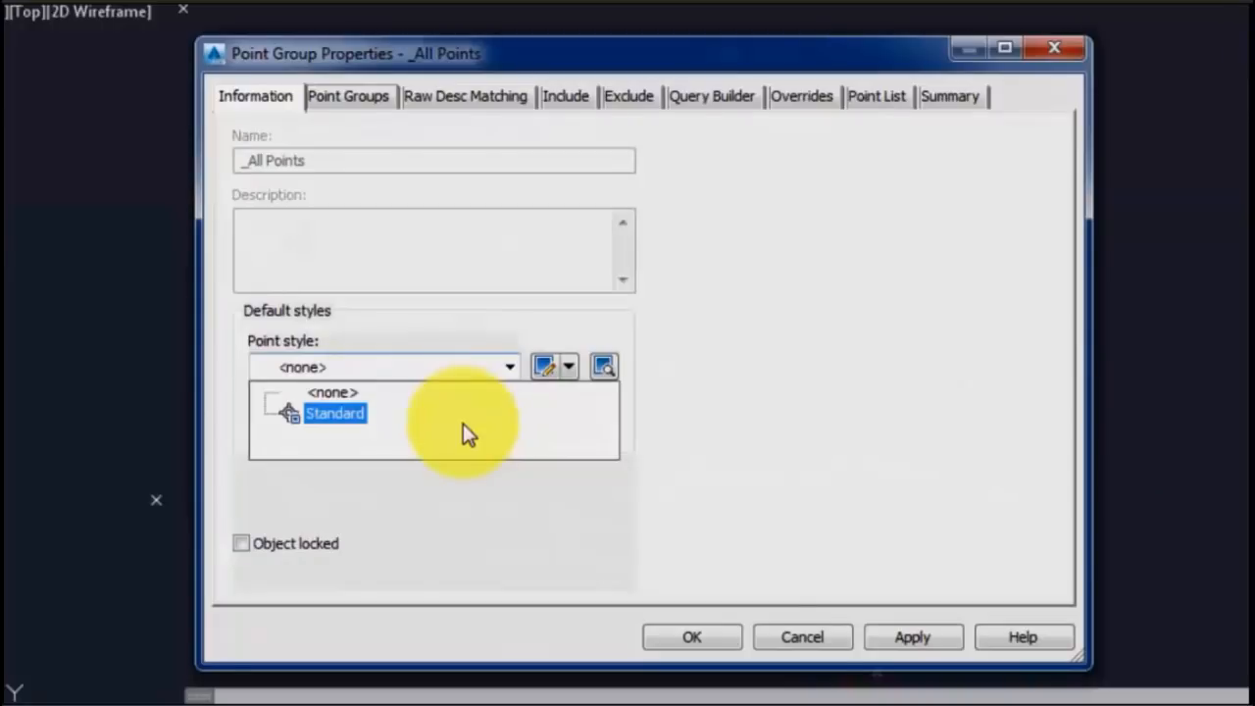
{"action": "left_click", "coordinate": [464, 428]}
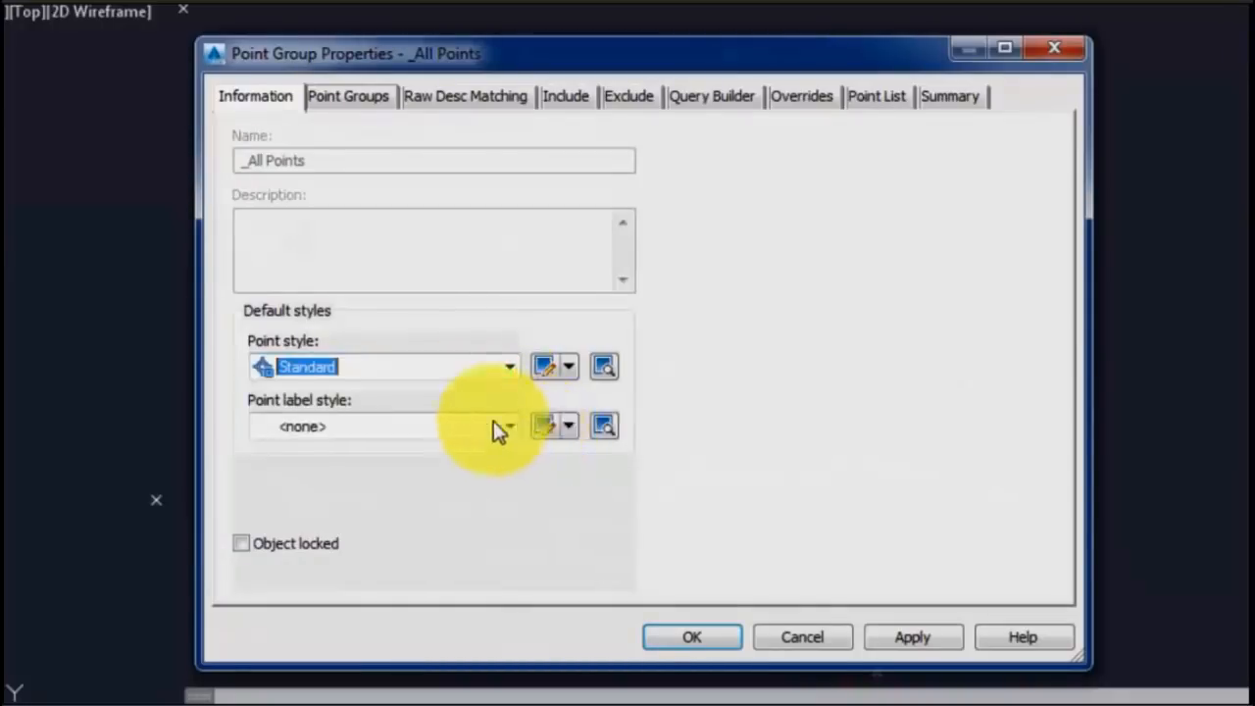
{"action": "left_click", "coordinate": [493, 422]}
{"action": "left_click", "coordinate": [468, 426]}
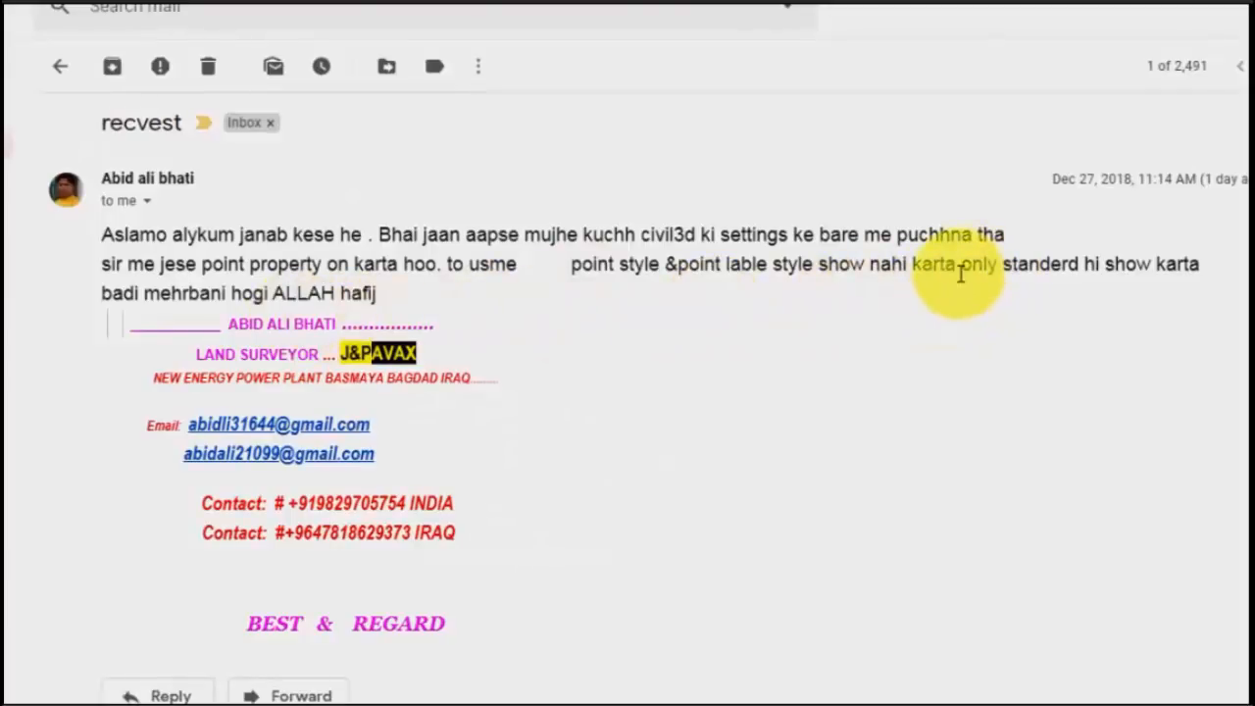
{"action": "left_click_drag", "start_coordinate": [961, 265], "coordinate": [1216, 270]}
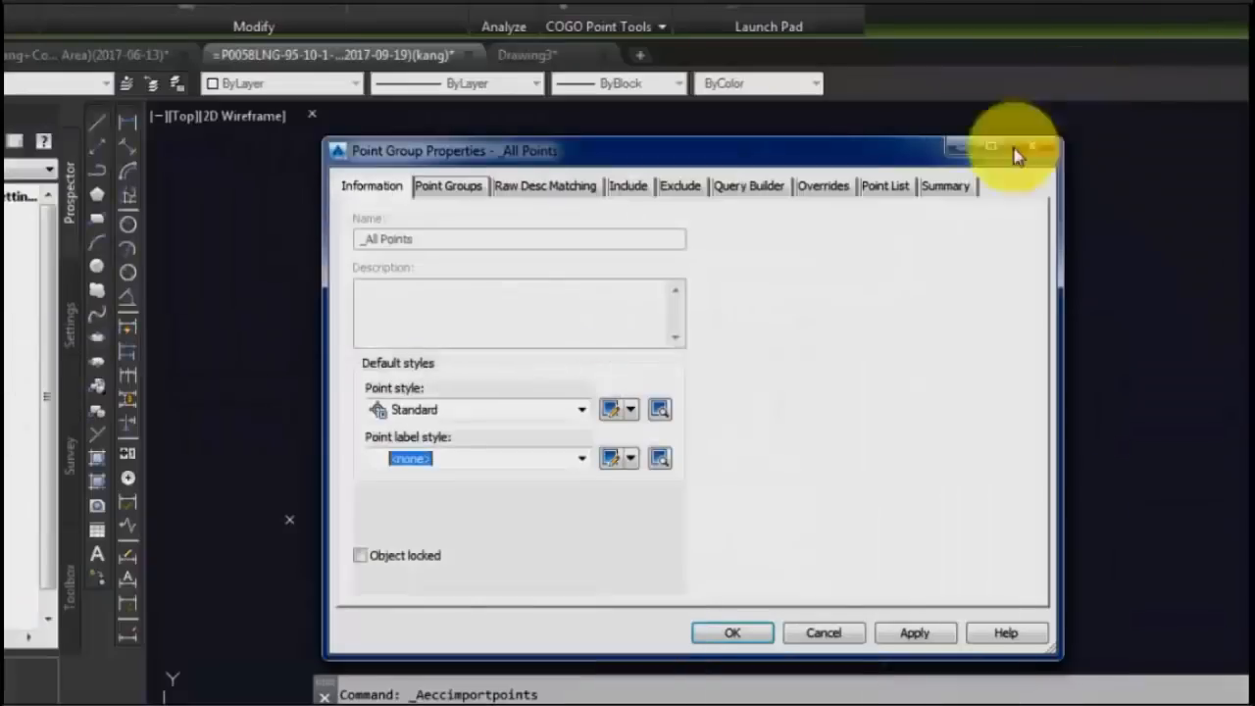
{"action": "left_click", "coordinate": [816, 635]}
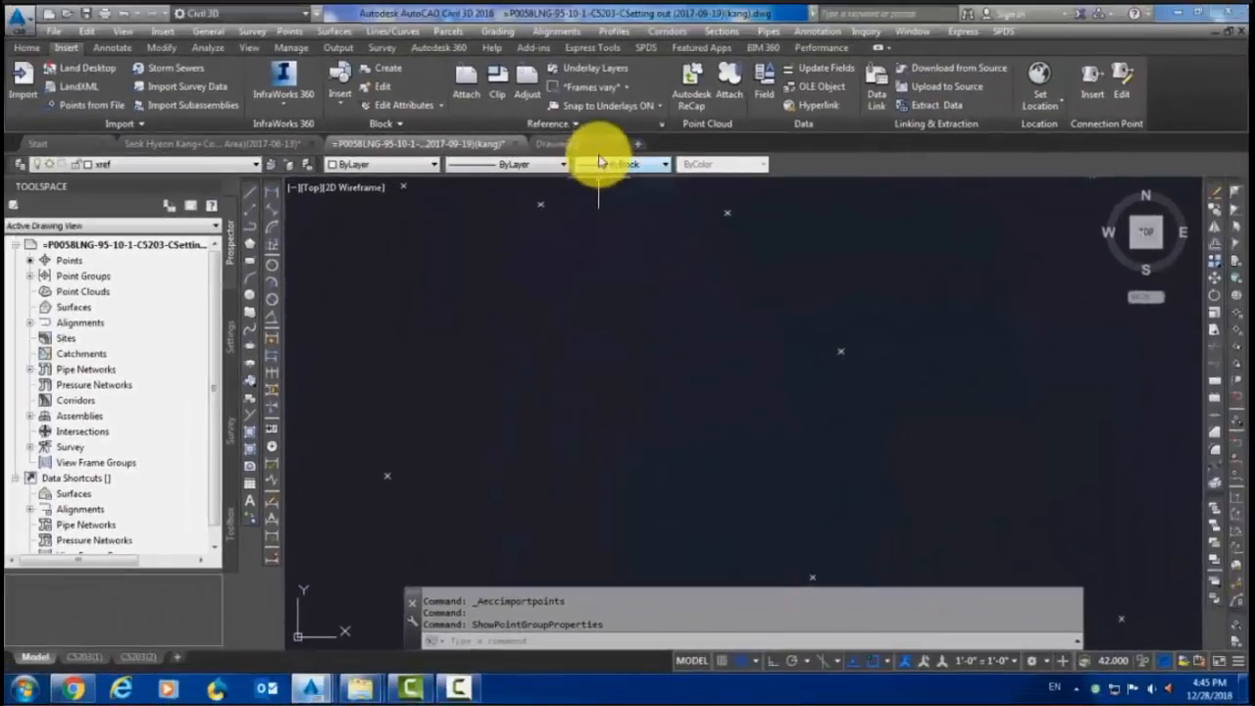
- Create a new drawing and compare its layer list with the labelled points in Drawing3
{"action": "left_click", "coordinate": [600, 143]}
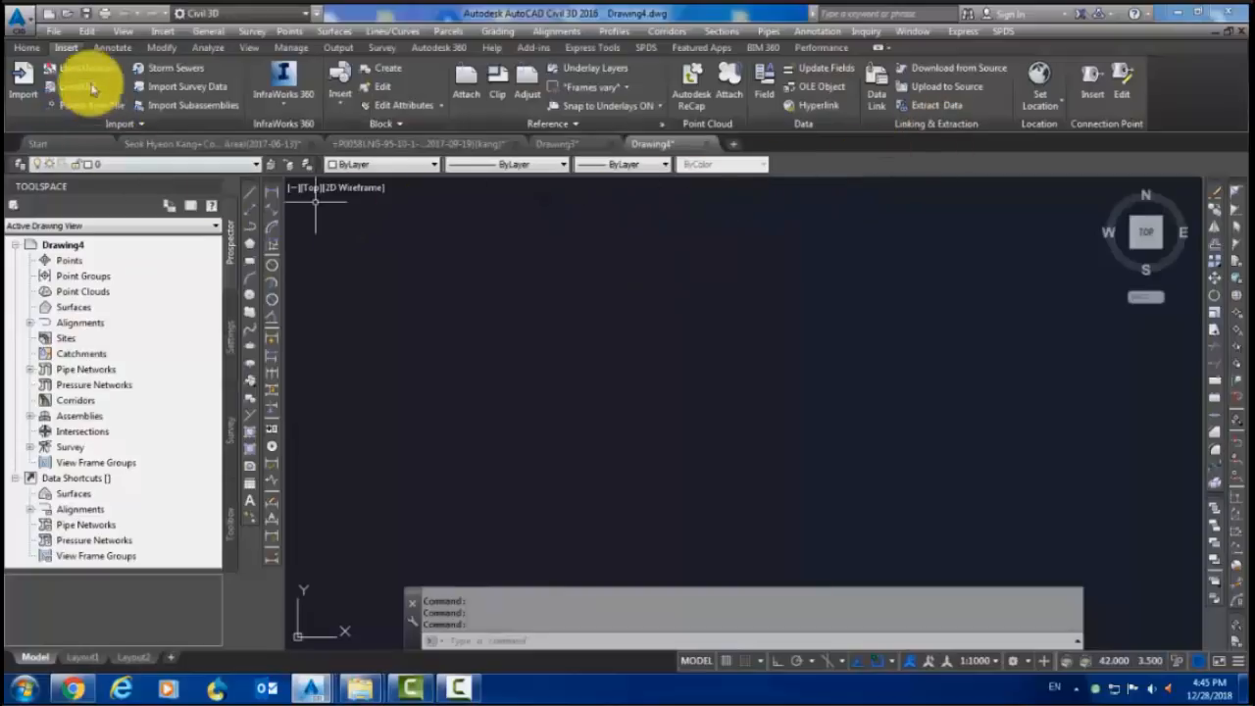
{"action": "left_click", "coordinate": [27, 47]}
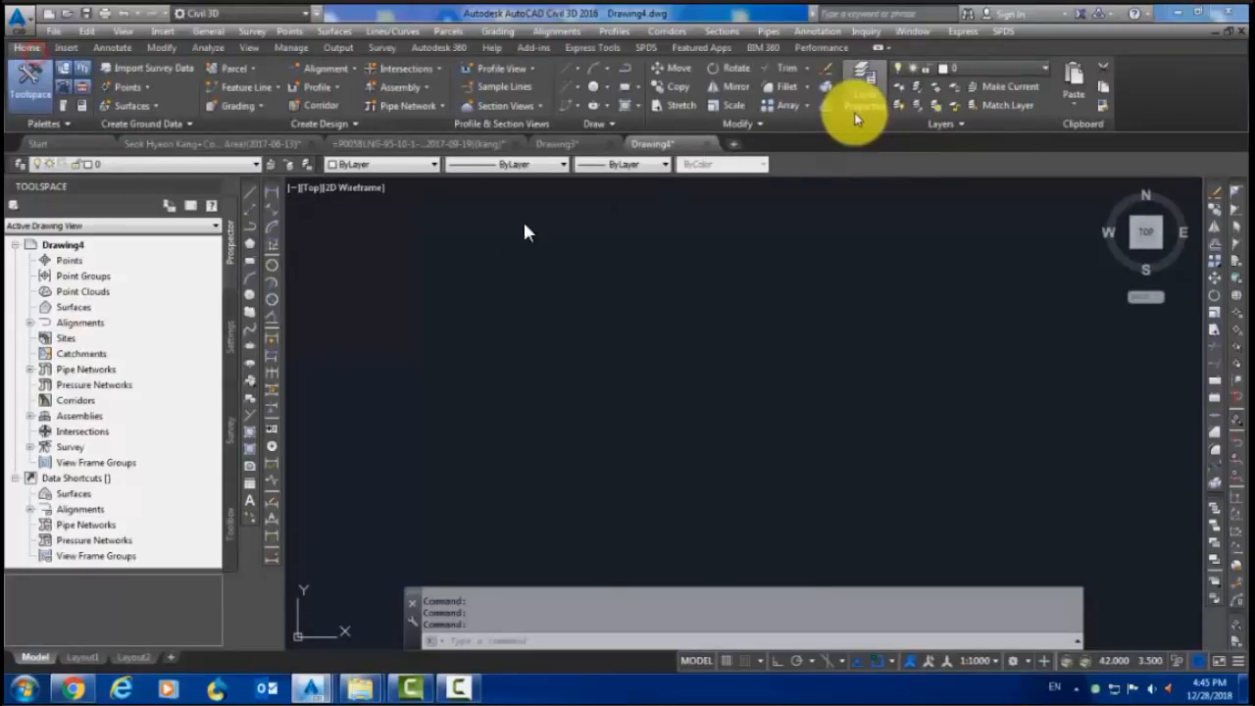
{"action": "left_click", "coordinate": [981, 71]}
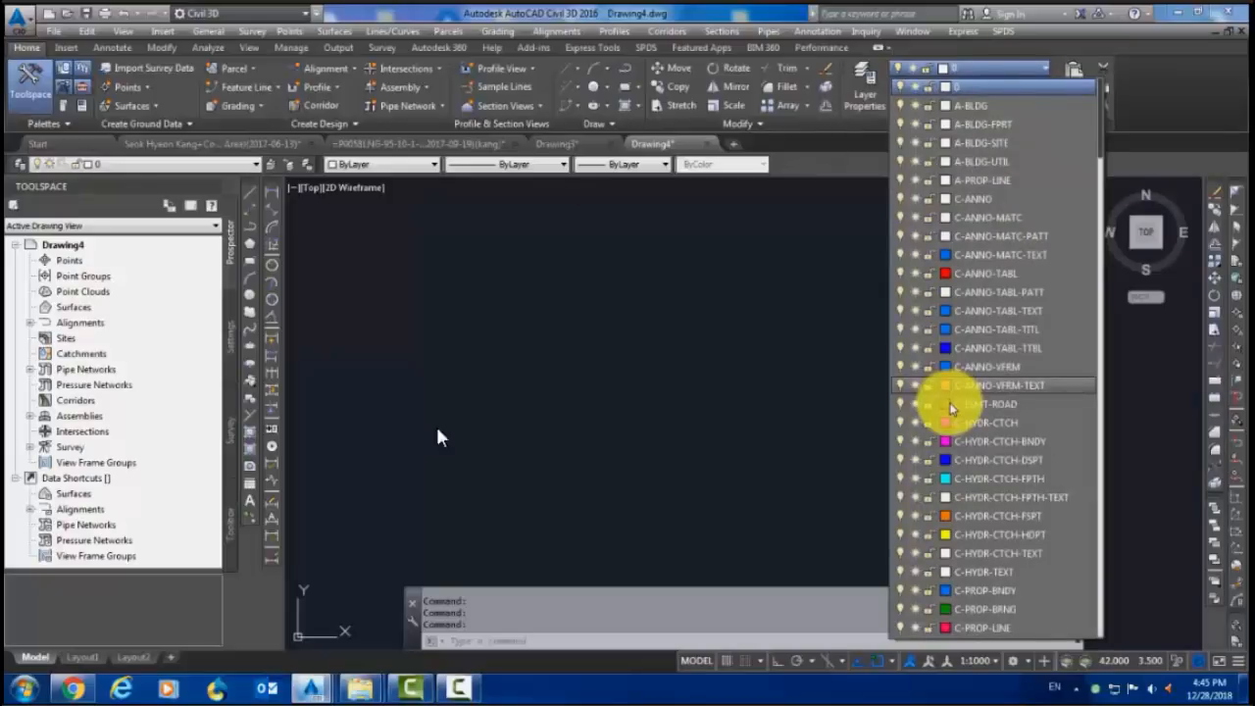
{"action": "scroll", "coordinate": [949, 408], "scroll_direction": "down", "scroll_amount": 15}
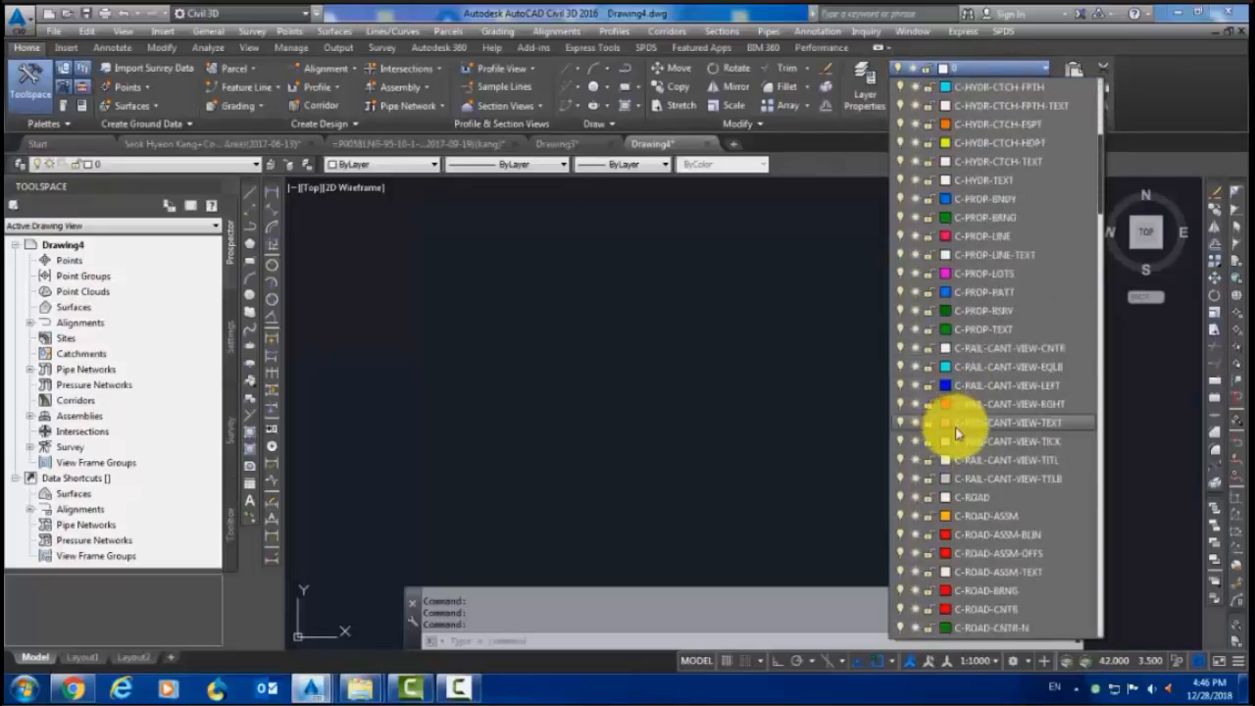
{"action": "scroll", "coordinate": [961, 447], "scroll_direction": "down", "scroll_amount": 15}
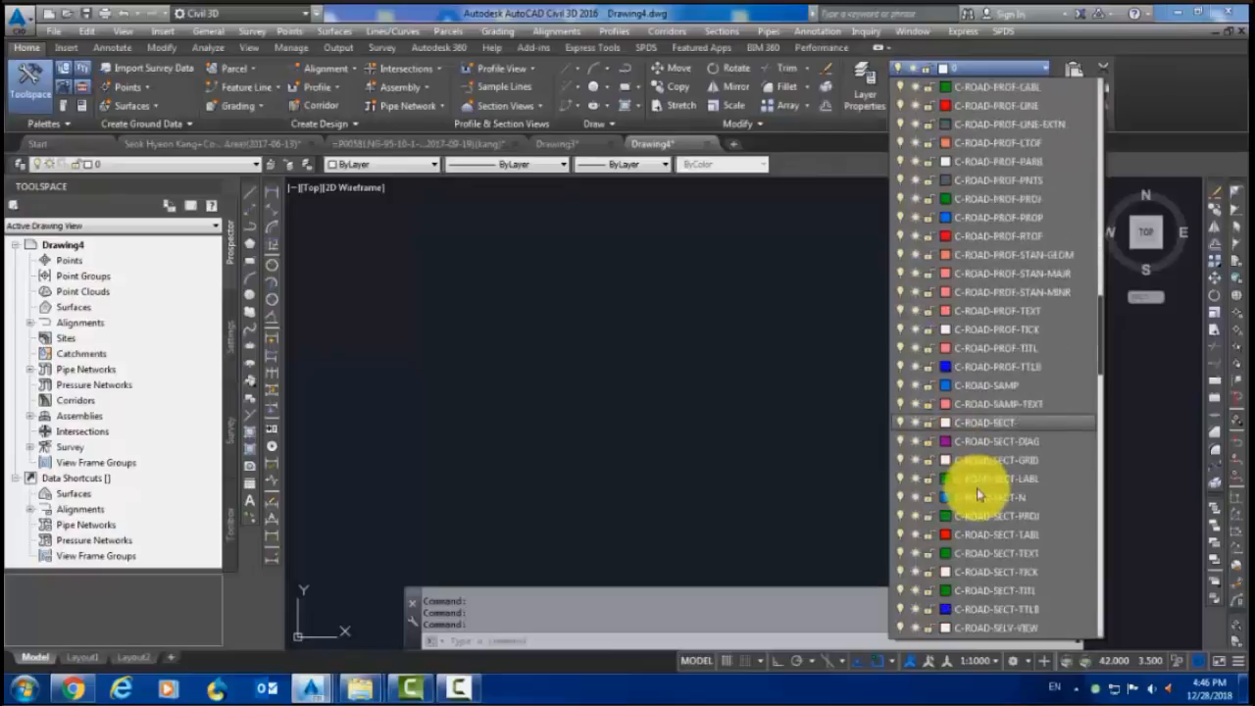
{"action": "scroll", "coordinate": [977, 489], "scroll_direction": "up", "scroll_amount": 15}
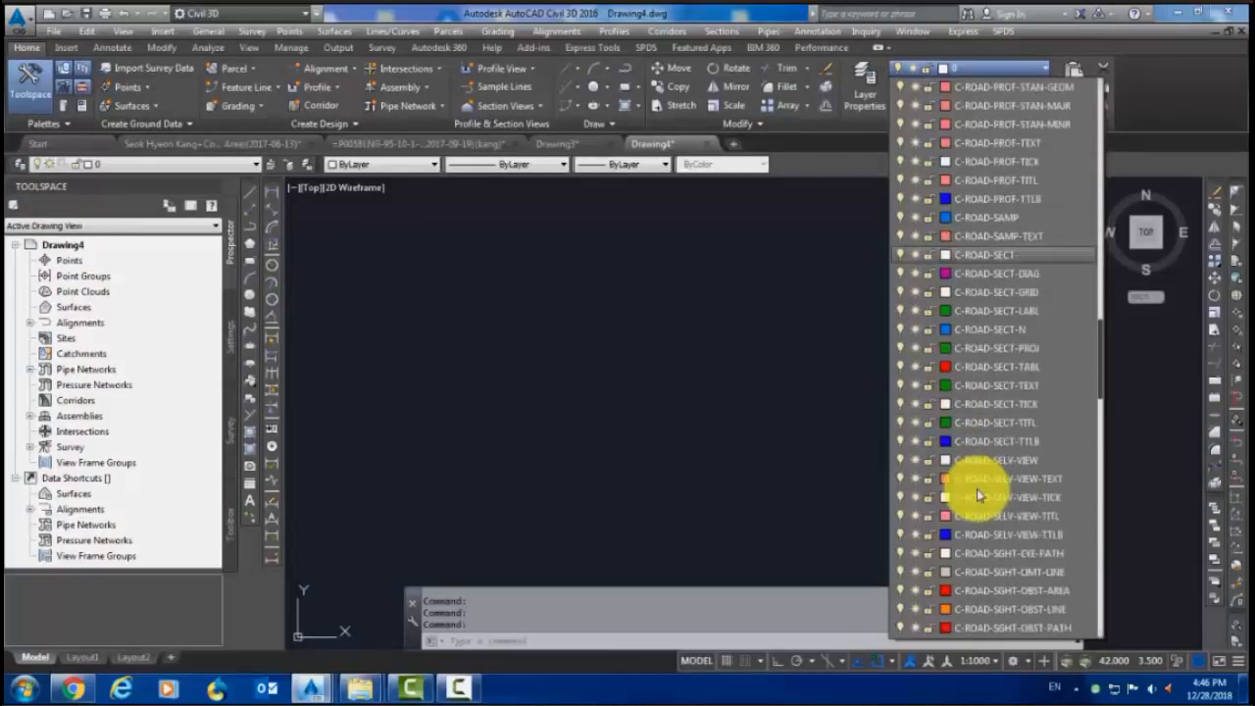
{"action": "left_click", "coordinate": [705, 391]}
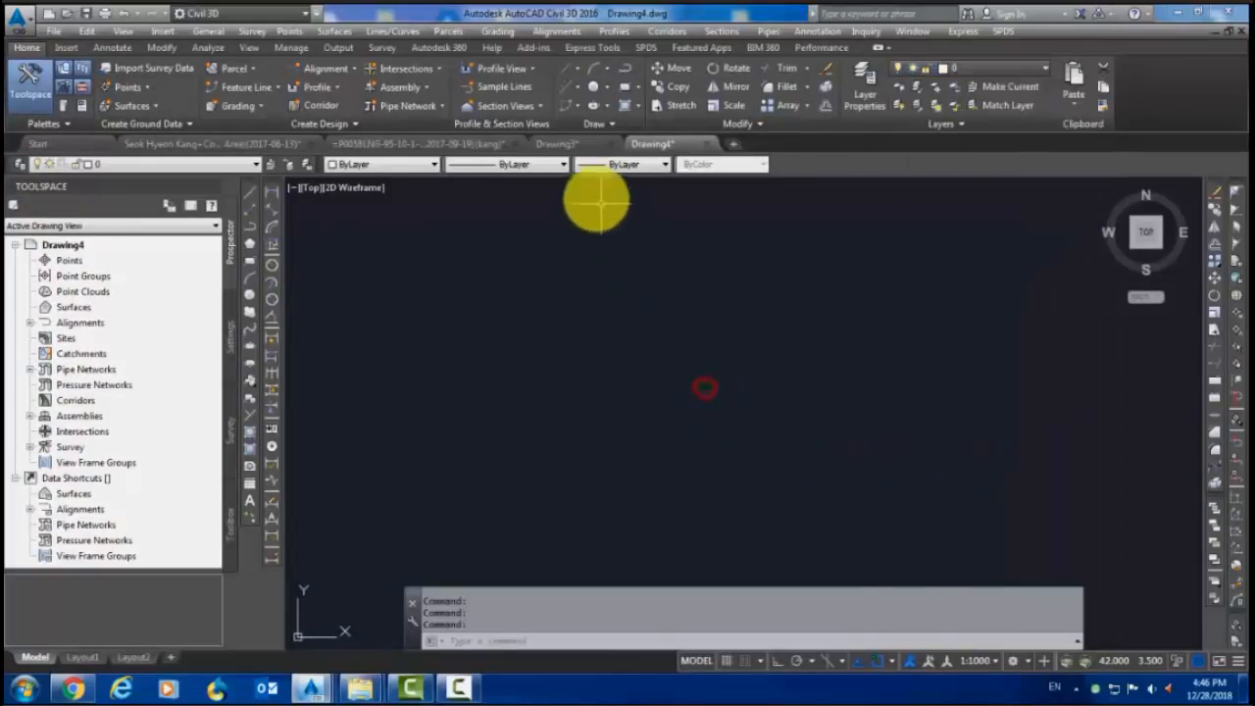
{"action": "left_click", "coordinate": [559, 145]}
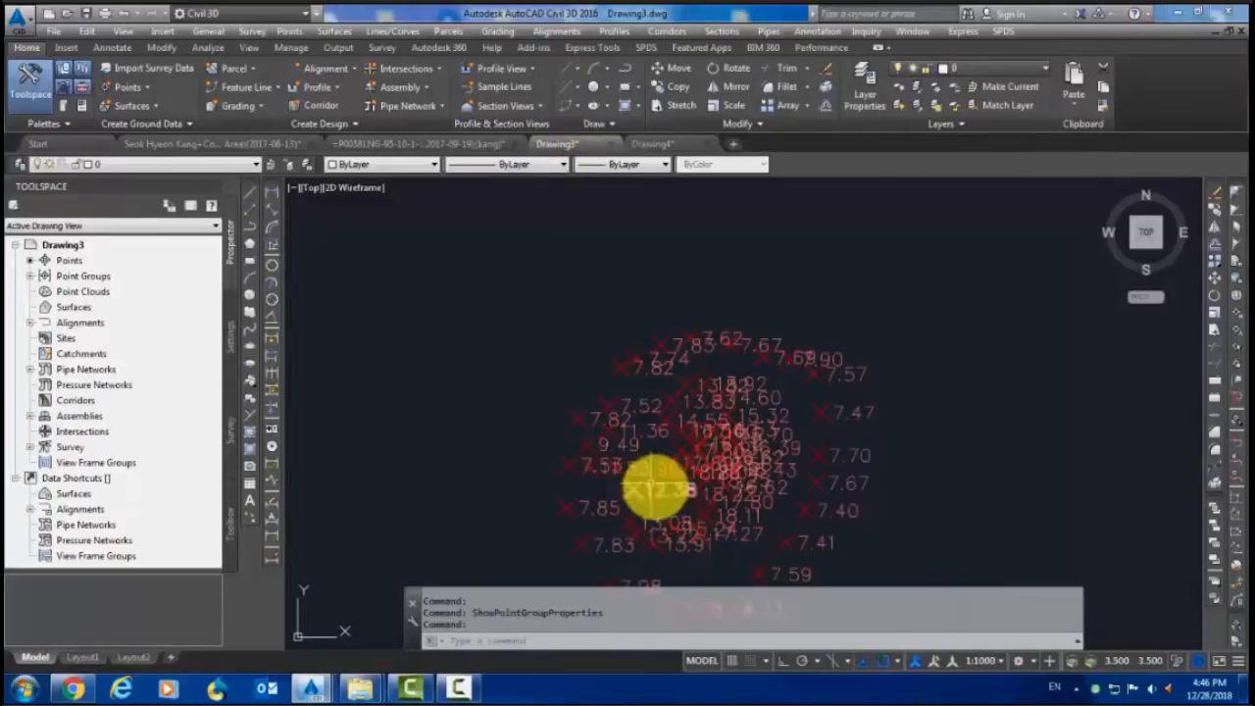
{"action": "middle_click_drag", "start_coordinate": [658, 482], "coordinate": [650, 420]}
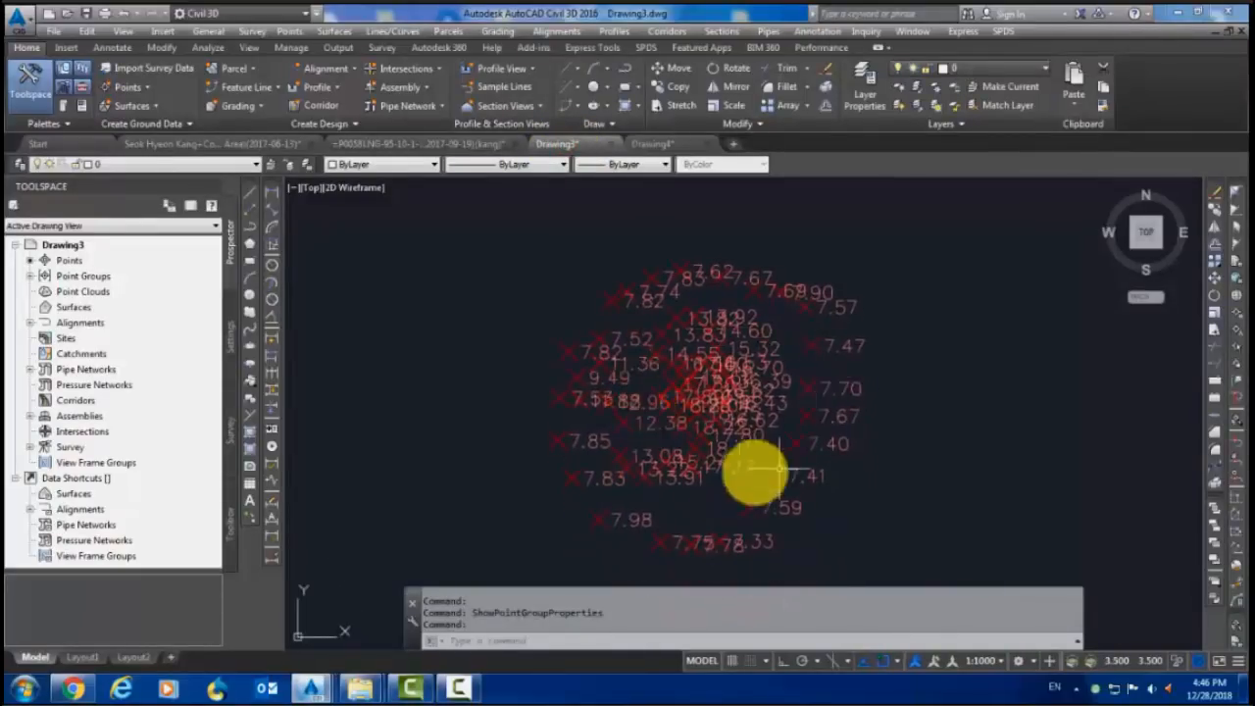
- Import the points of Sp-24.csv into the color contour (All Area) drawing using the PNEZ (comma delimited) format
{"action": "left_click", "coordinate": [243, 146]}
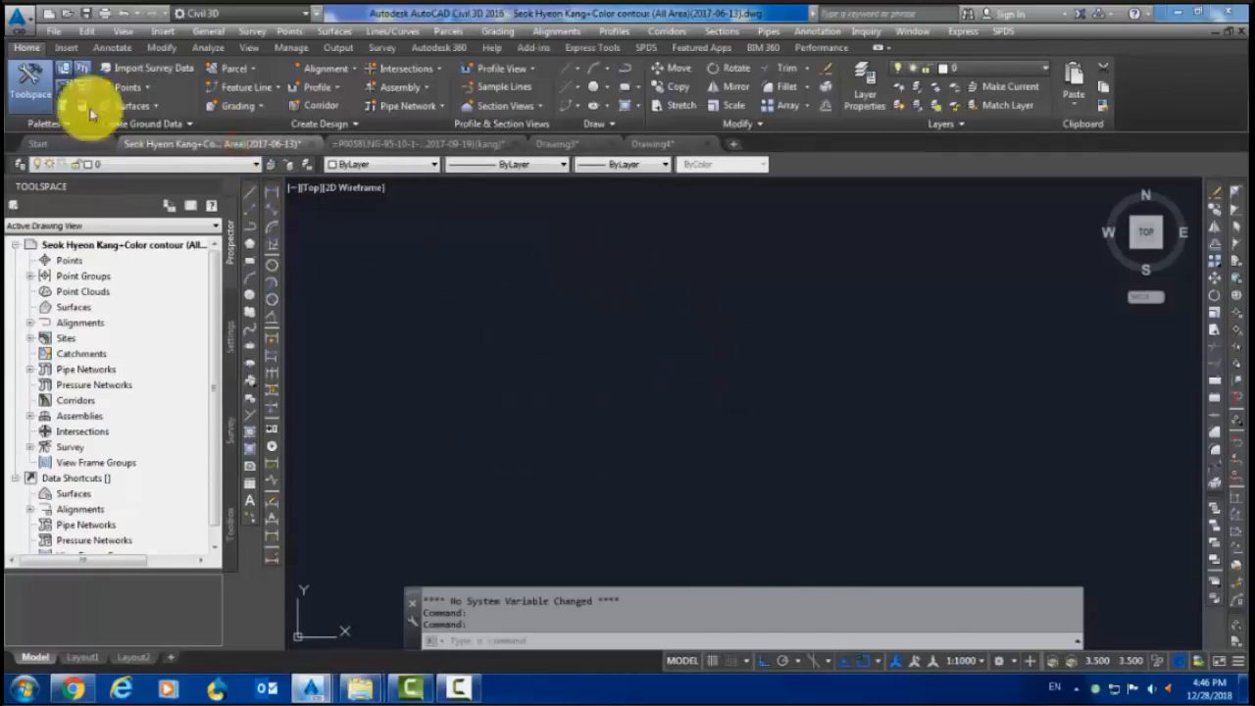
{"action": "left_click", "coordinate": [65, 47]}
{"action": "left_click", "coordinate": [96, 111]}
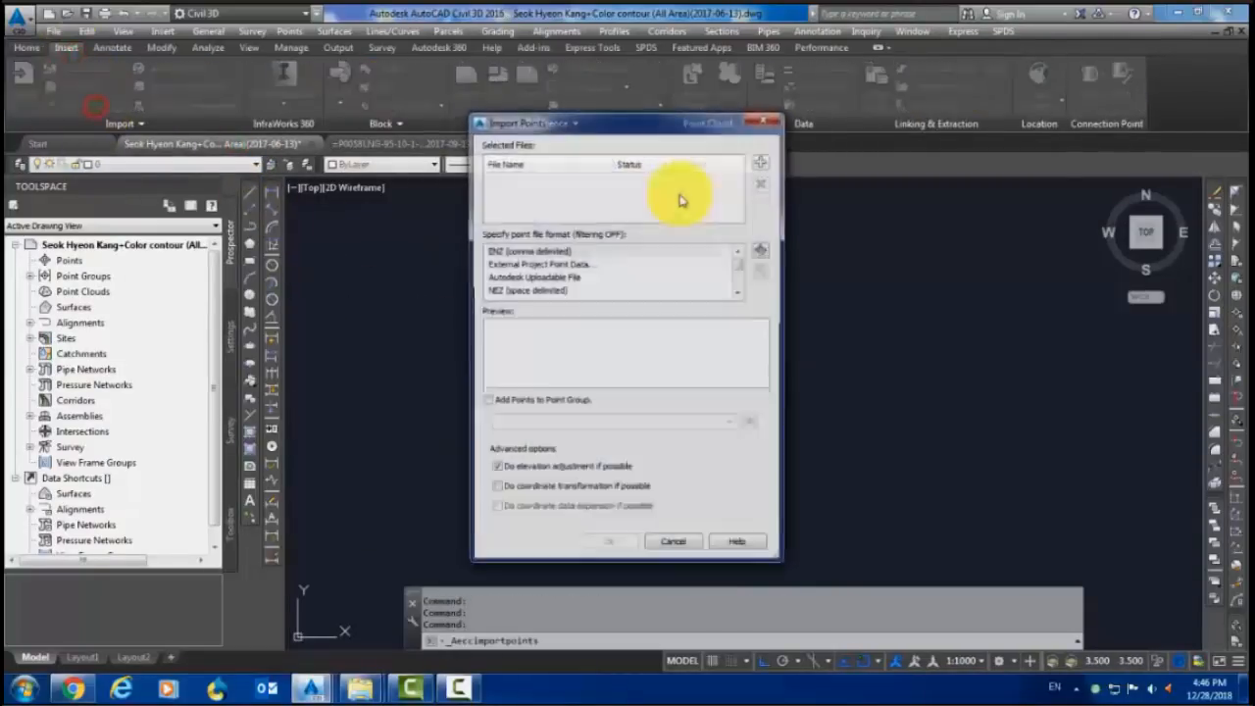
{"action": "left_click", "coordinate": [762, 166]}
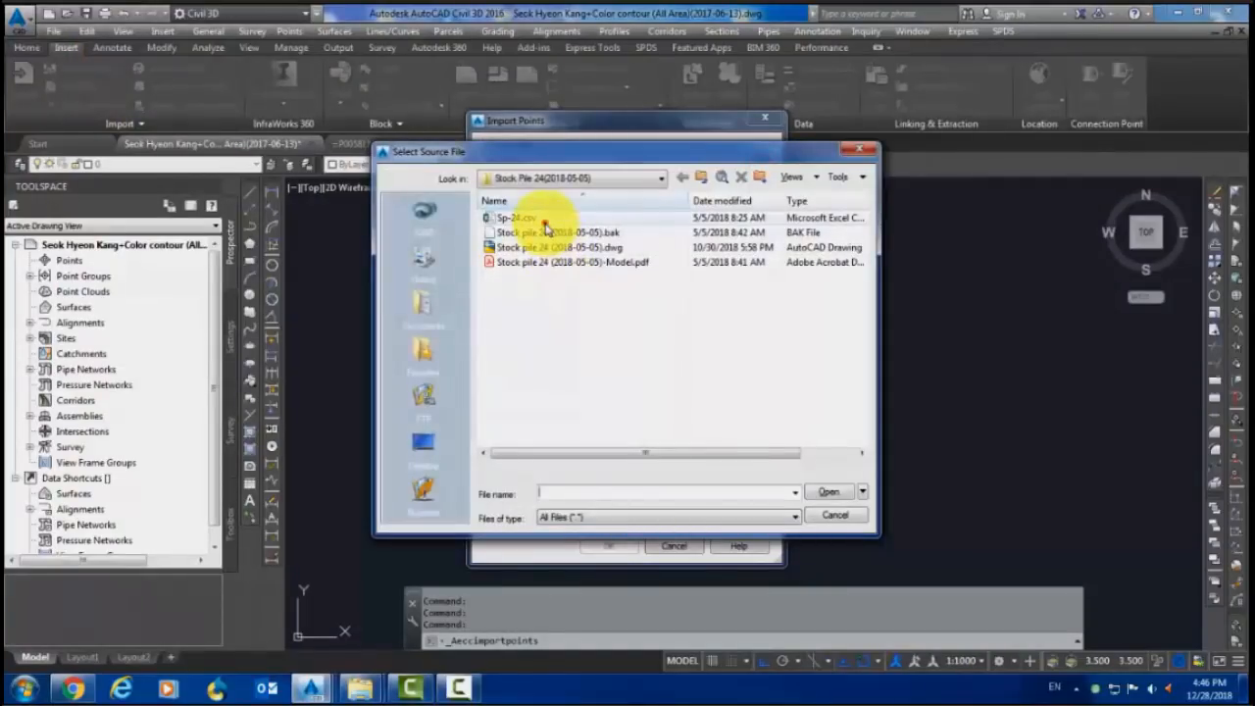
{"action": "left_click", "coordinate": [535, 217]}
{"action": "left_click", "coordinate": [829, 491]}
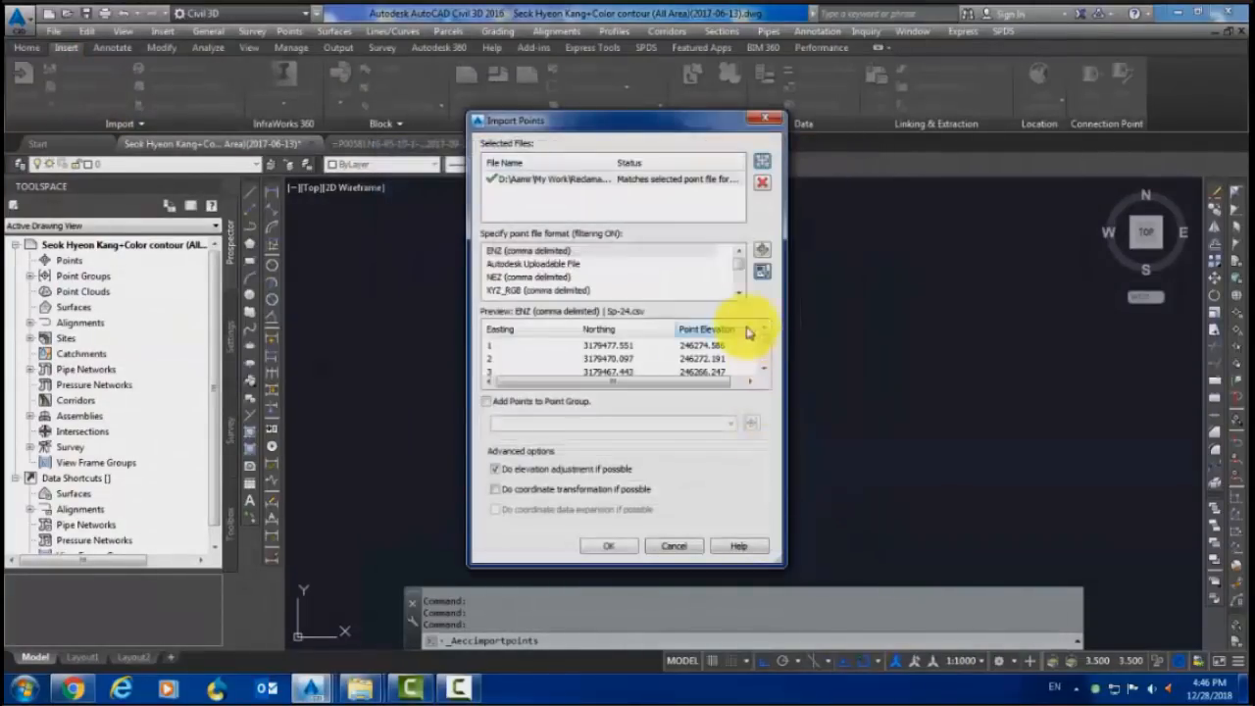
{"action": "left_click", "coordinate": [740, 274]}
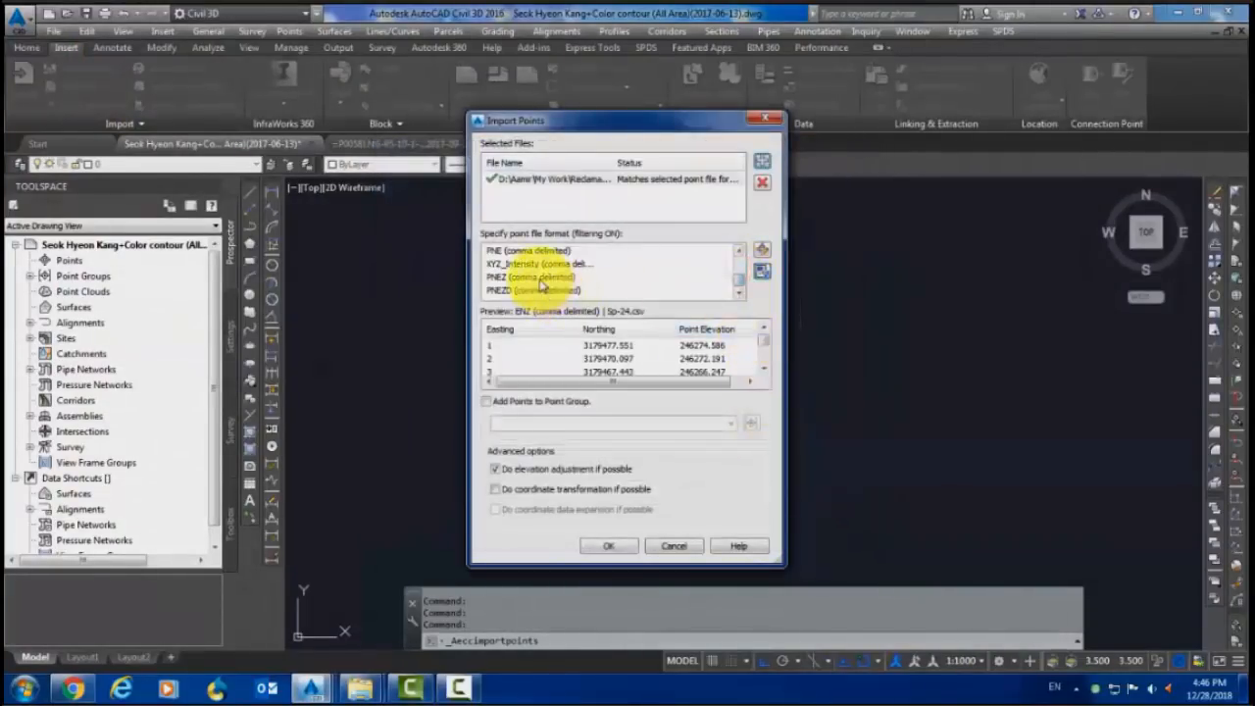
{"action": "left_click", "coordinate": [534, 277]}
{"action": "left_click", "coordinate": [608, 547]}
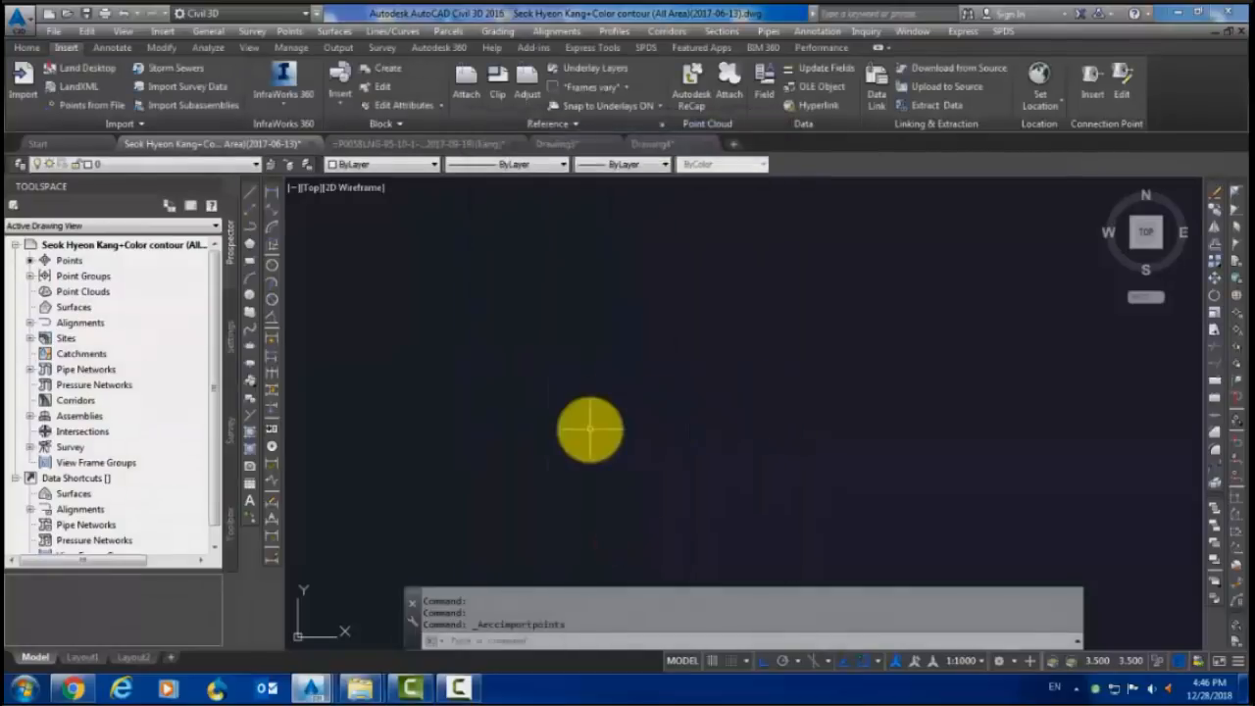
{"action": "middle_click", "coordinate": [588, 428]}
{"action": "scroll", "coordinate": [777, 314], "scroll_direction": "up", "scroll_amount": 6}
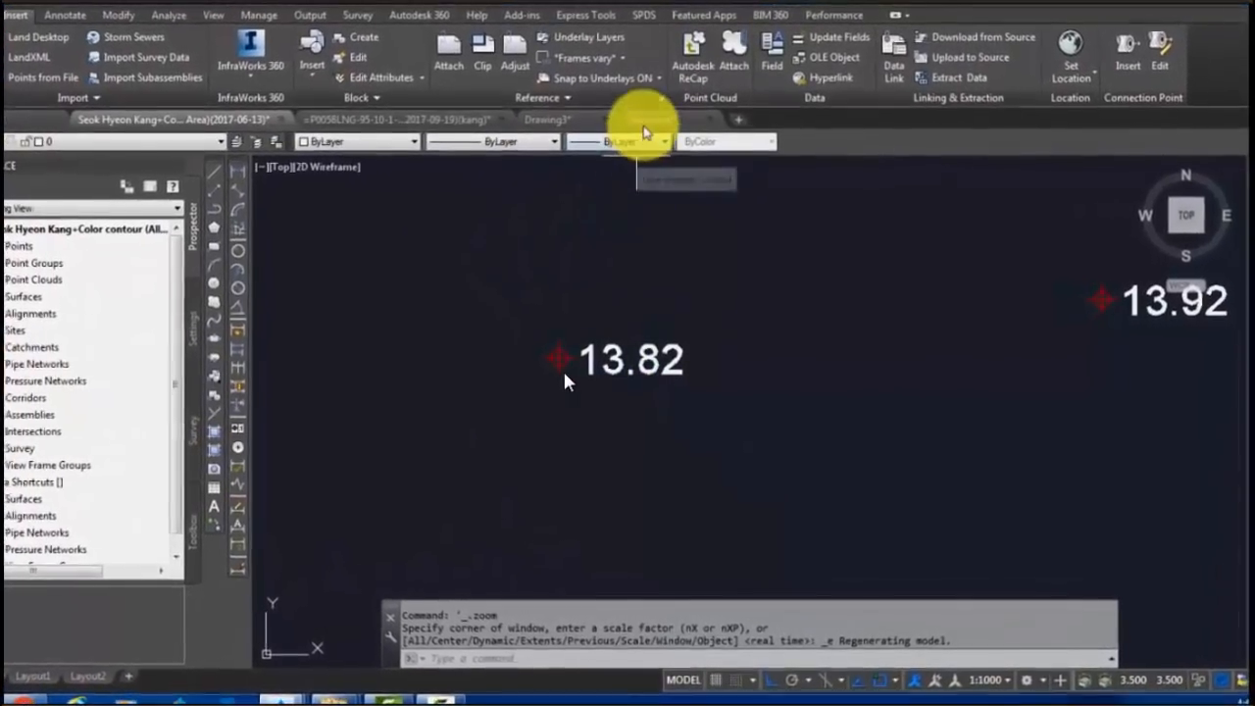
- Compare the point labels with Drawing3 and check the _All Points point and label styles in the color contour drawing
{"action": "left_click", "coordinate": [574, 130]}
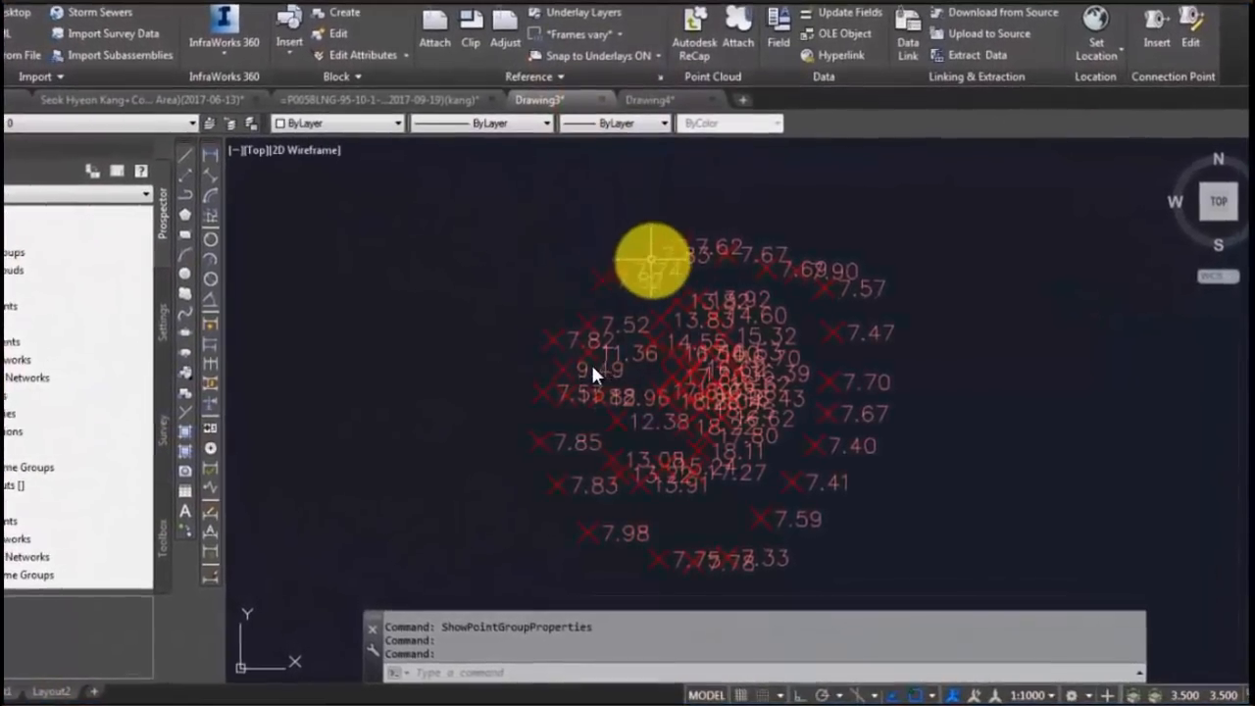
{"action": "left_click", "coordinate": [192, 98]}
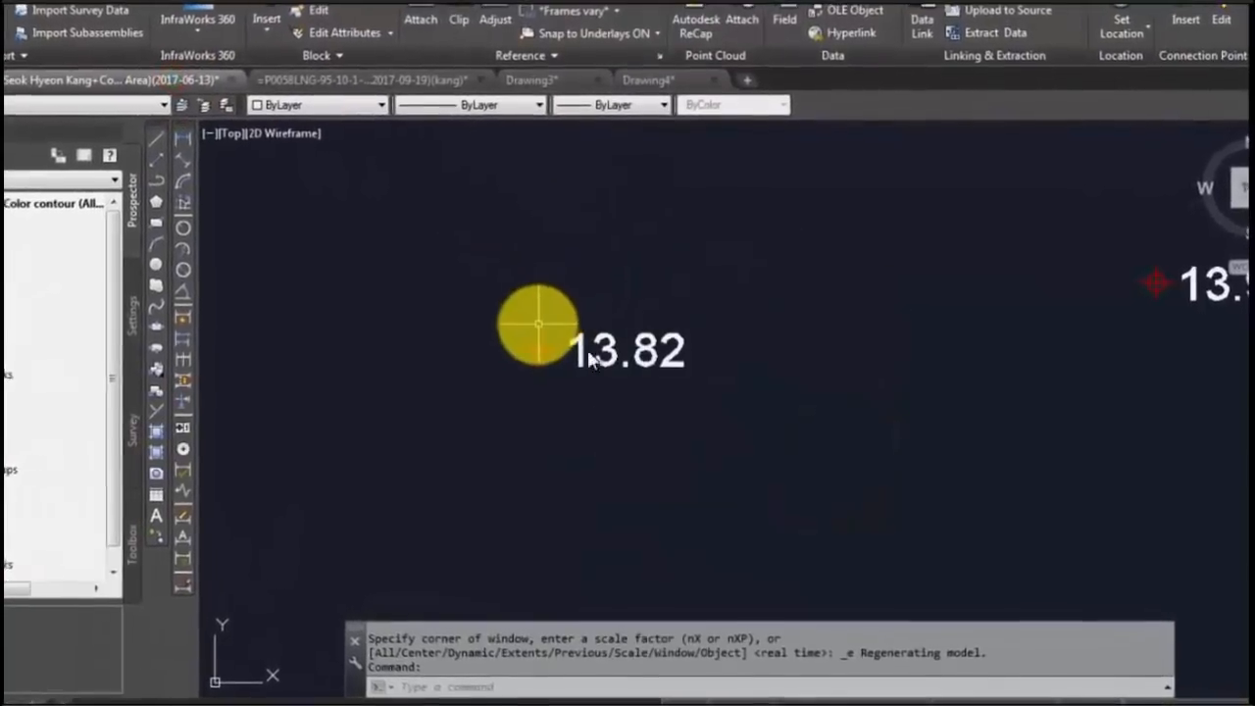
{"action": "left_click", "coordinate": [553, 347]}
{"action": "right_click", "coordinate": [547, 342]}
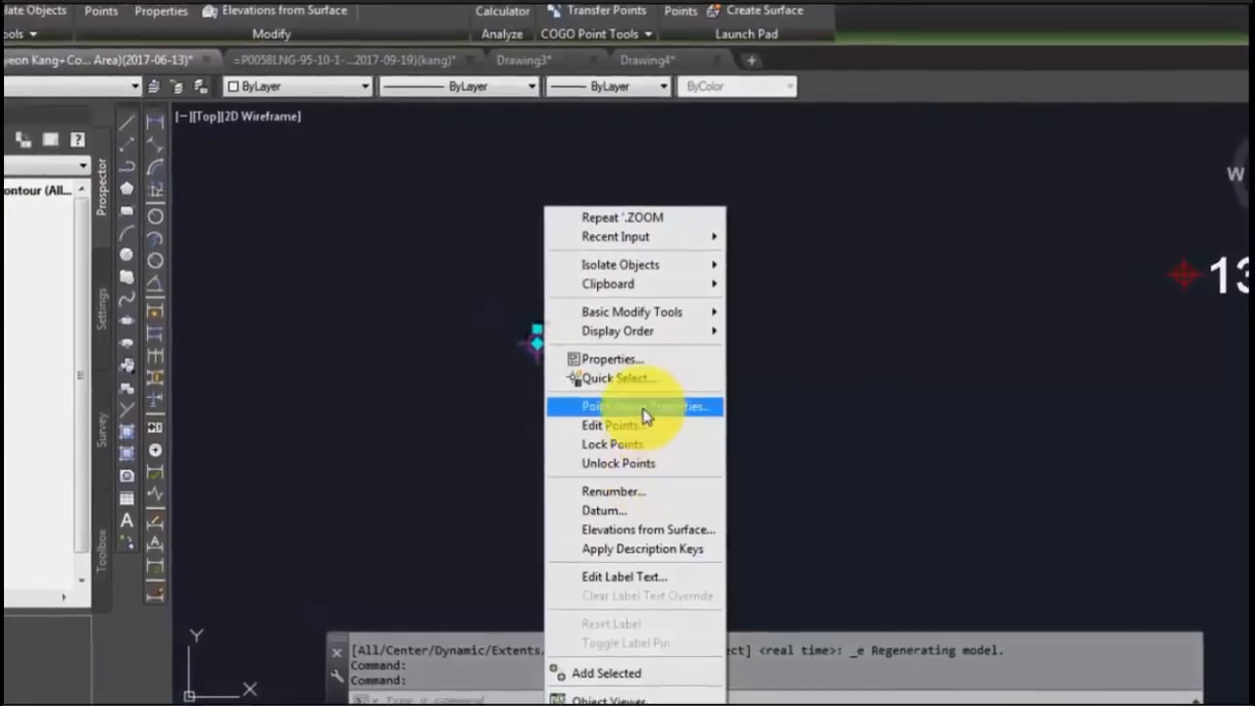
{"action": "left_click", "coordinate": [646, 406]}
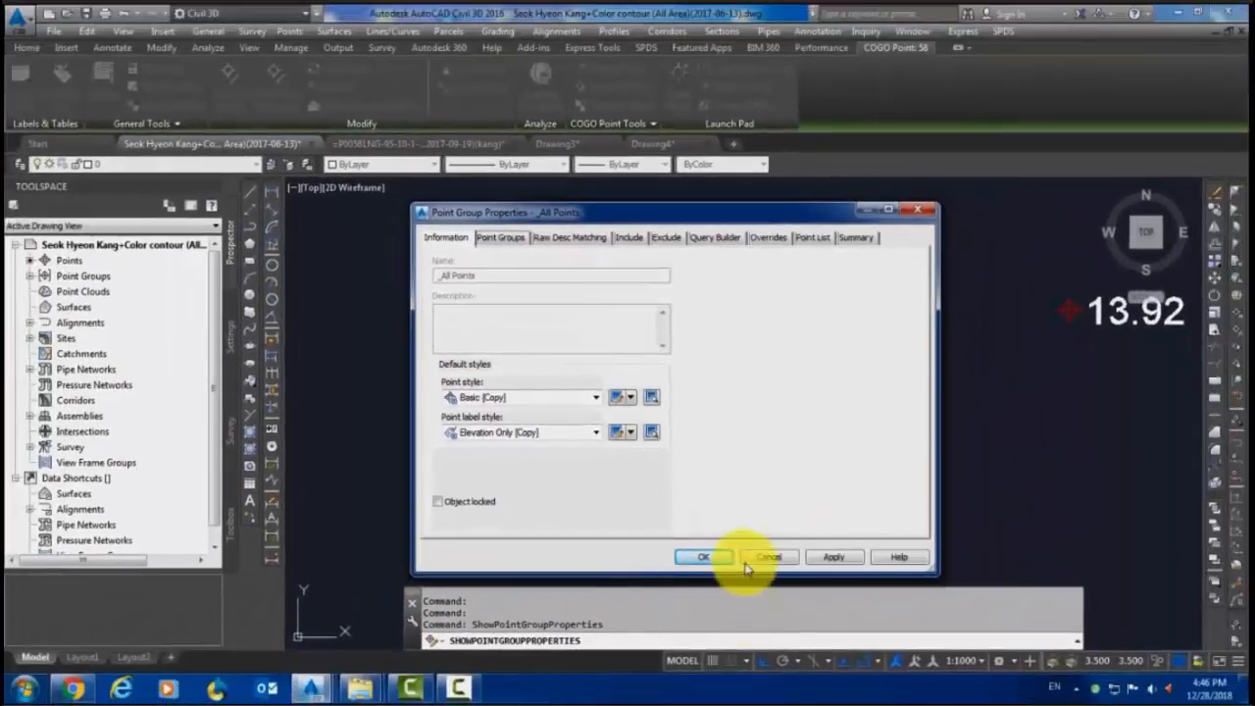
{"action": "left_click", "coordinate": [762, 556]}
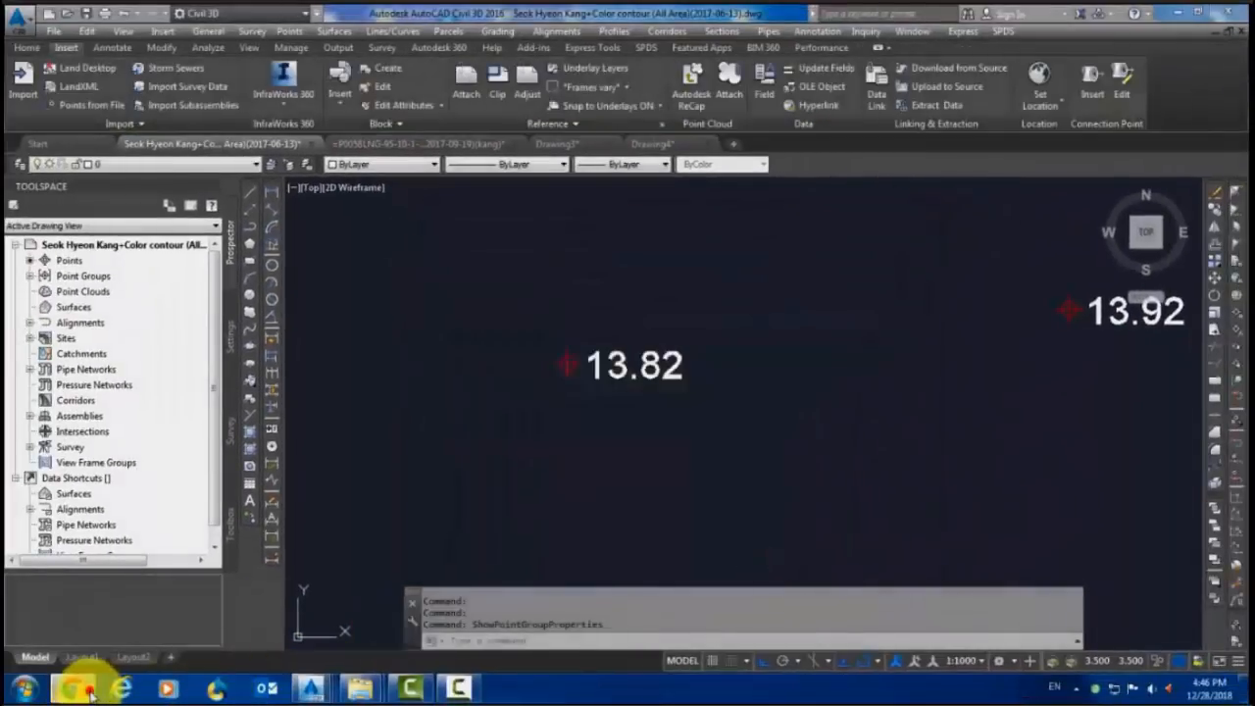
- Switch to Chrome, open the channel's Auto Cad Civil 3d in Urdu playlist in a new tab, and view it alongside the English playlist
{"action": "left_click", "coordinate": [79, 684]}
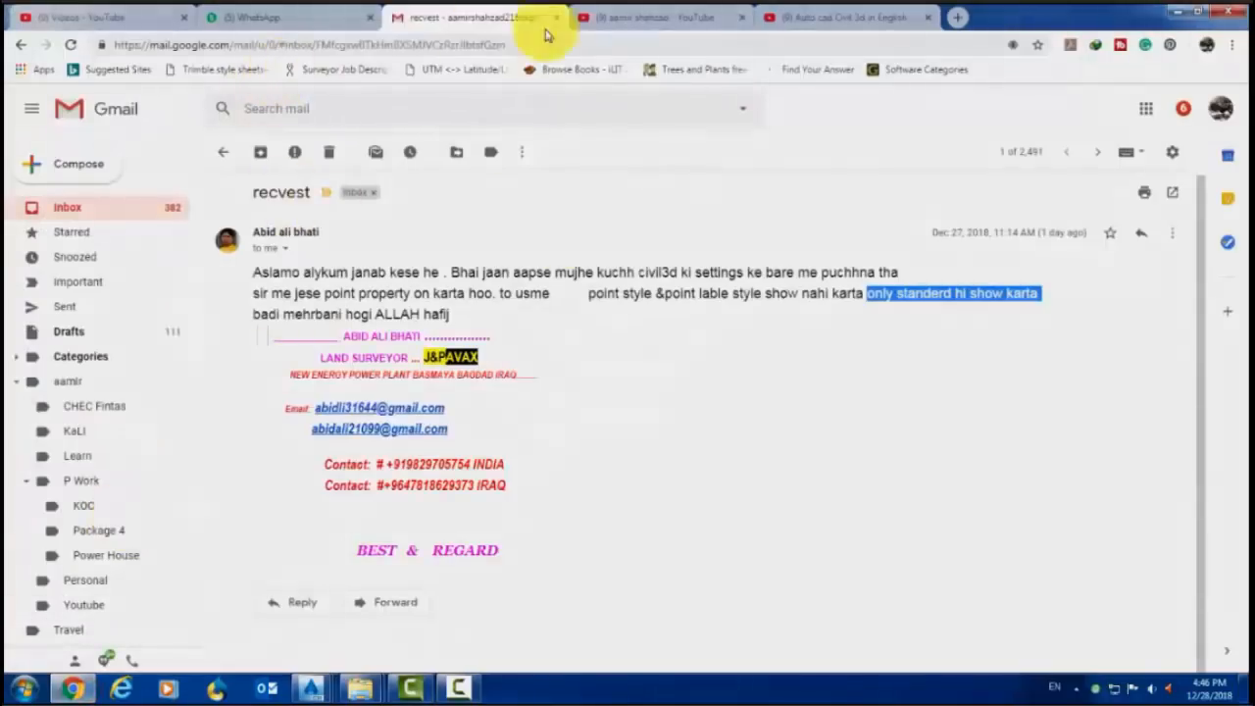
{"action": "left_click", "coordinate": [647, 12]}
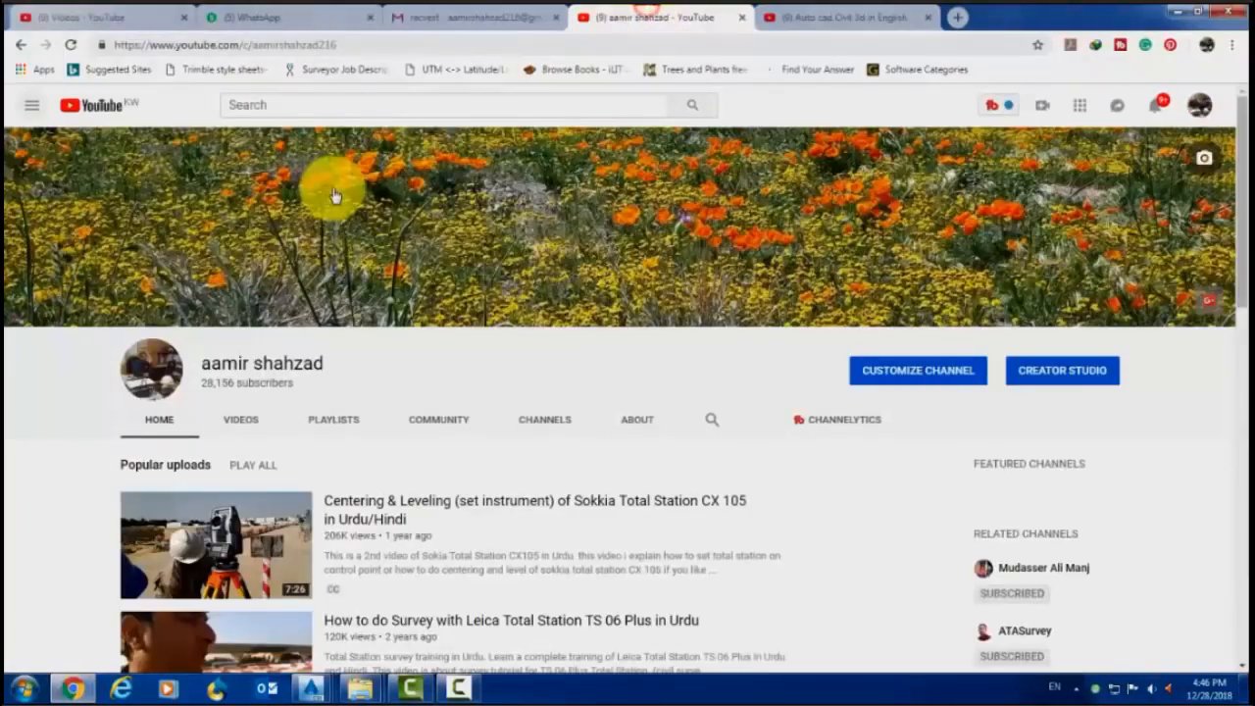
{"action": "scroll", "coordinate": [378, 266], "scroll_direction": "down", "scroll_amount": 3}
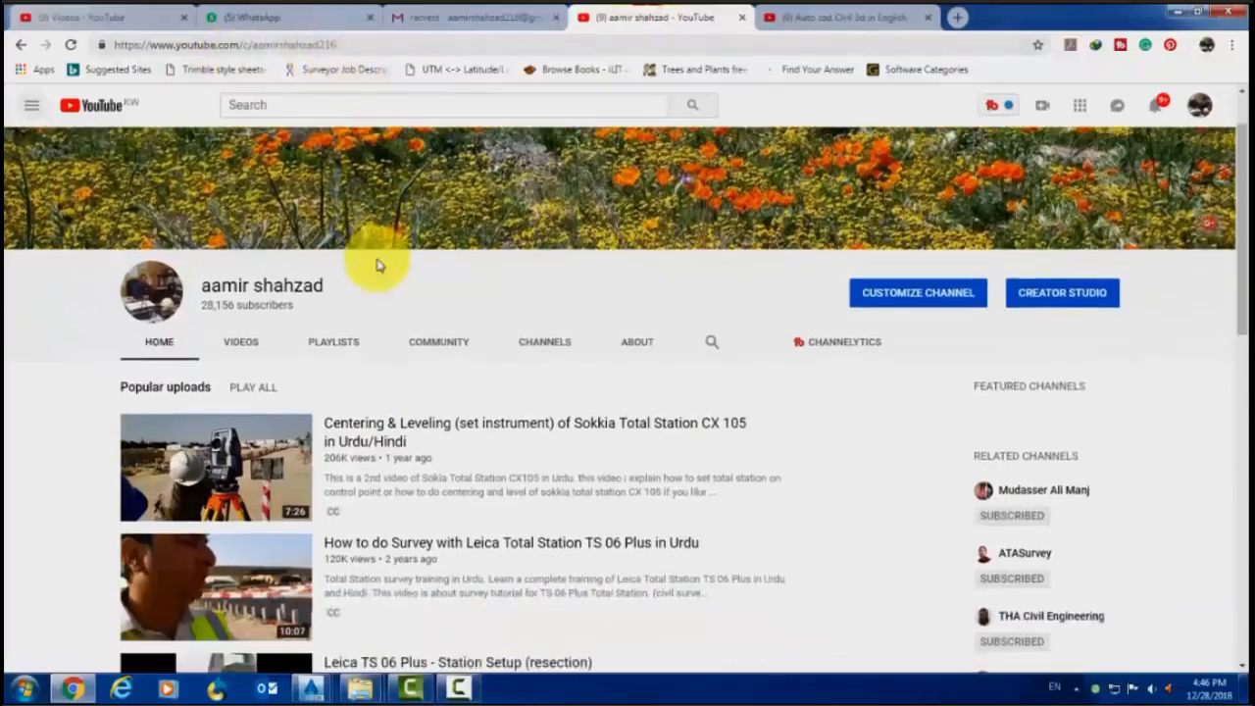
{"action": "left_click", "coordinate": [30, 105]}
{"action": "scroll", "coordinate": [125, 338], "scroll_direction": "up", "scroll_amount": 5}
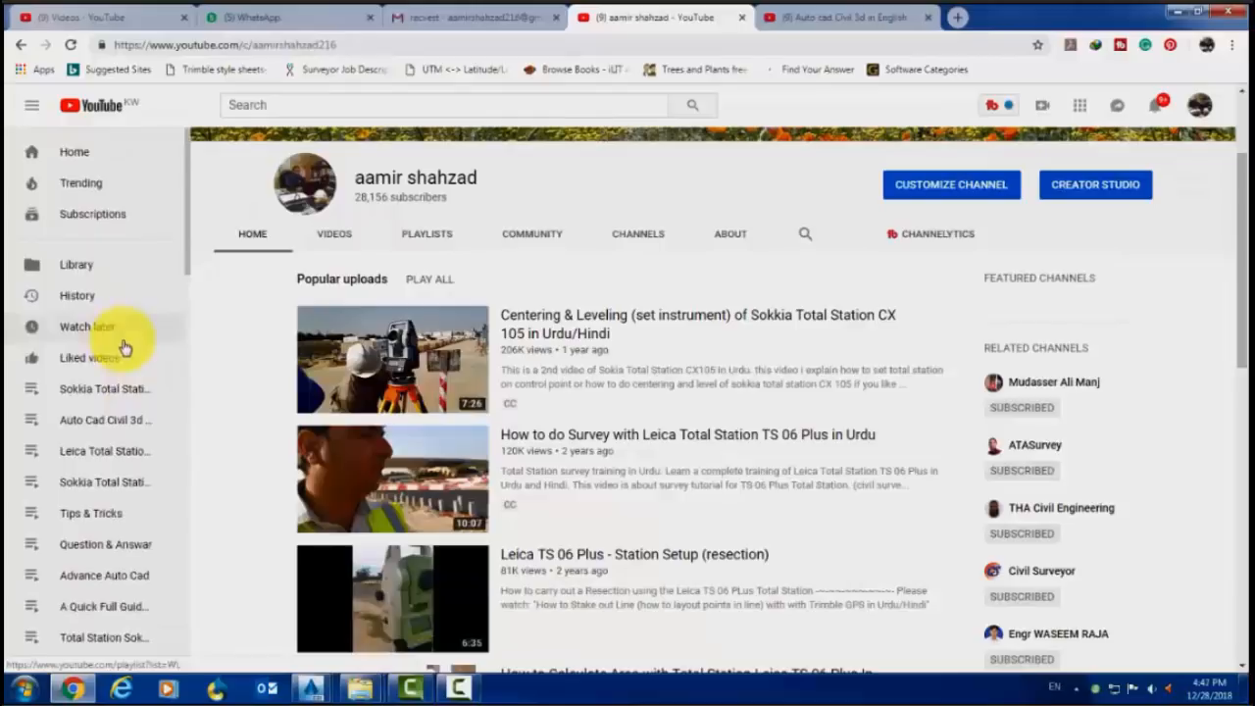
{"action": "scroll", "coordinate": [123, 342], "scroll_direction": "down", "scroll_amount": 2}
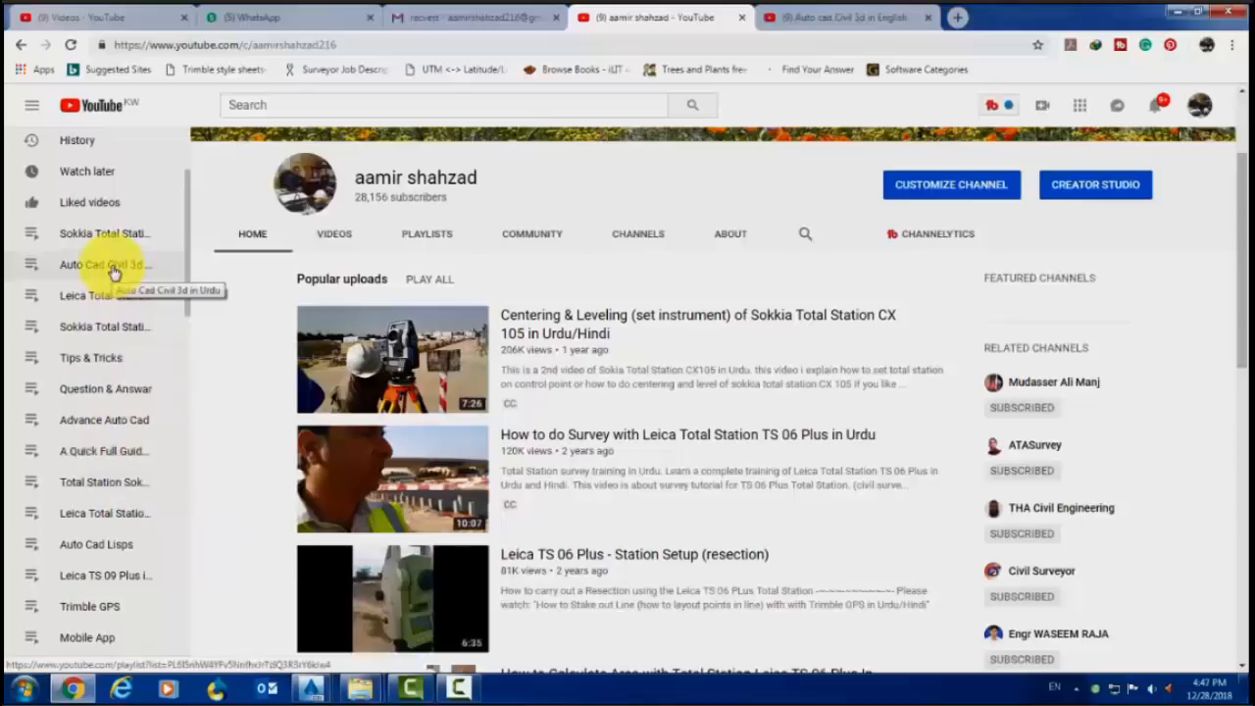
{"action": "right_click", "coordinate": [113, 273]}
{"action": "left_click", "coordinate": [166, 284]}
{"action": "left_click", "coordinate": [774, 16]}
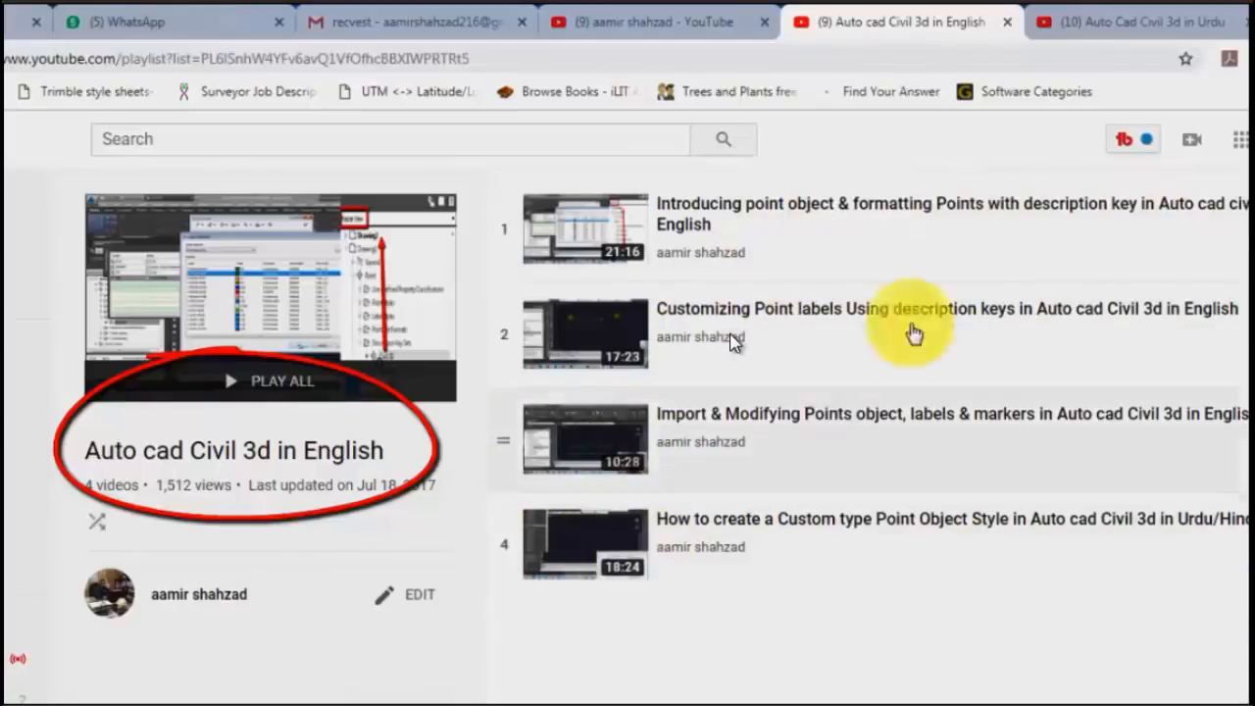
{"action": "left_click", "coordinate": [1118, 20]}
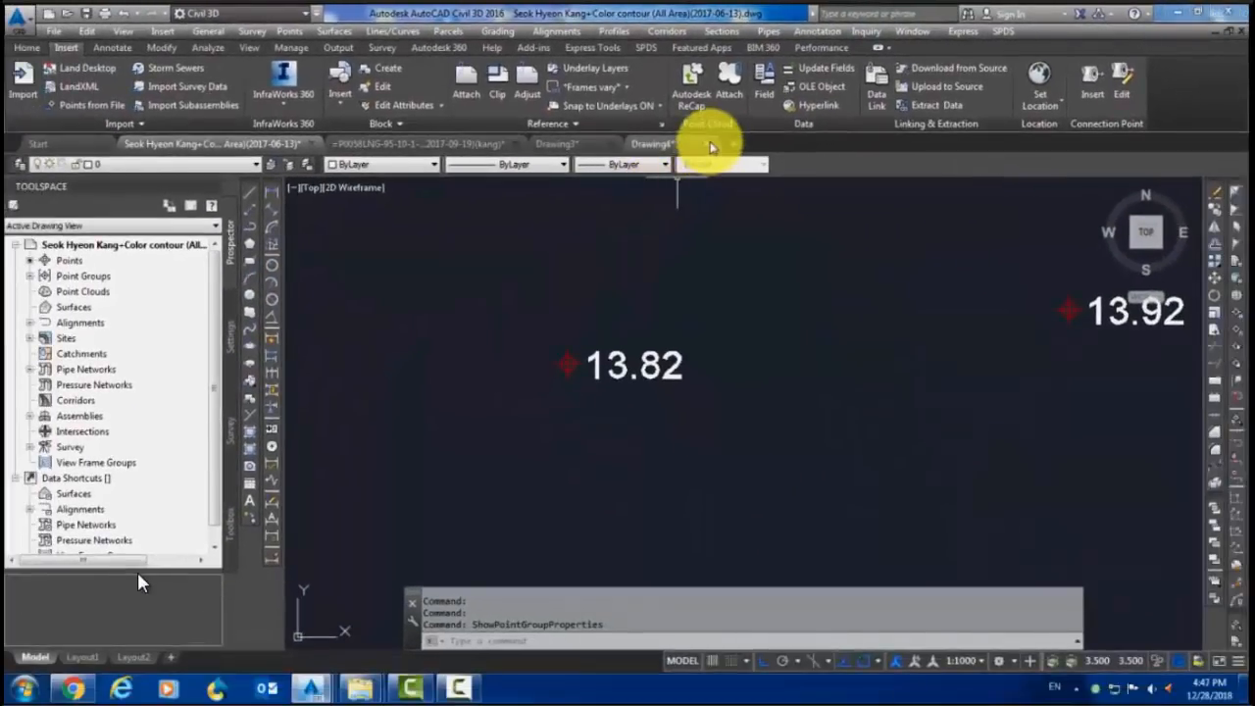
- Close Drawing4, activate the setting-out drawing, and tile the open drawing windows vertically
{"action": "left_click", "coordinate": [709, 143]}
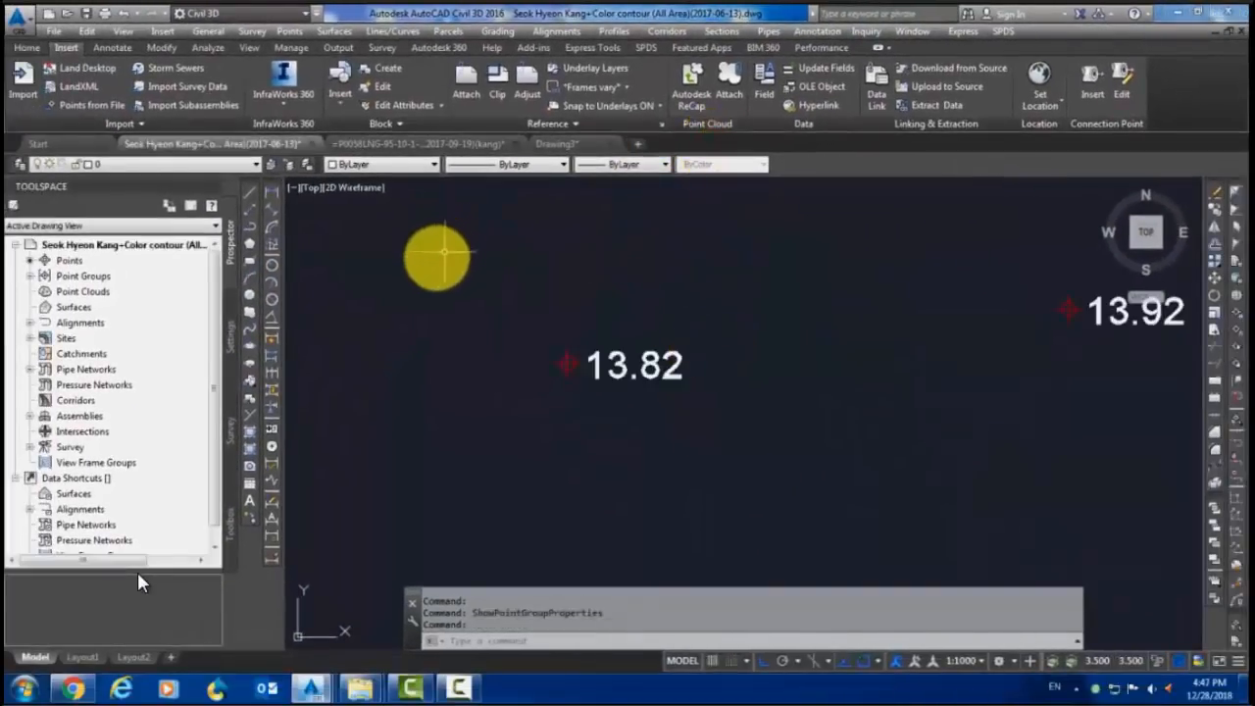
{"action": "left_click", "coordinate": [412, 144]}
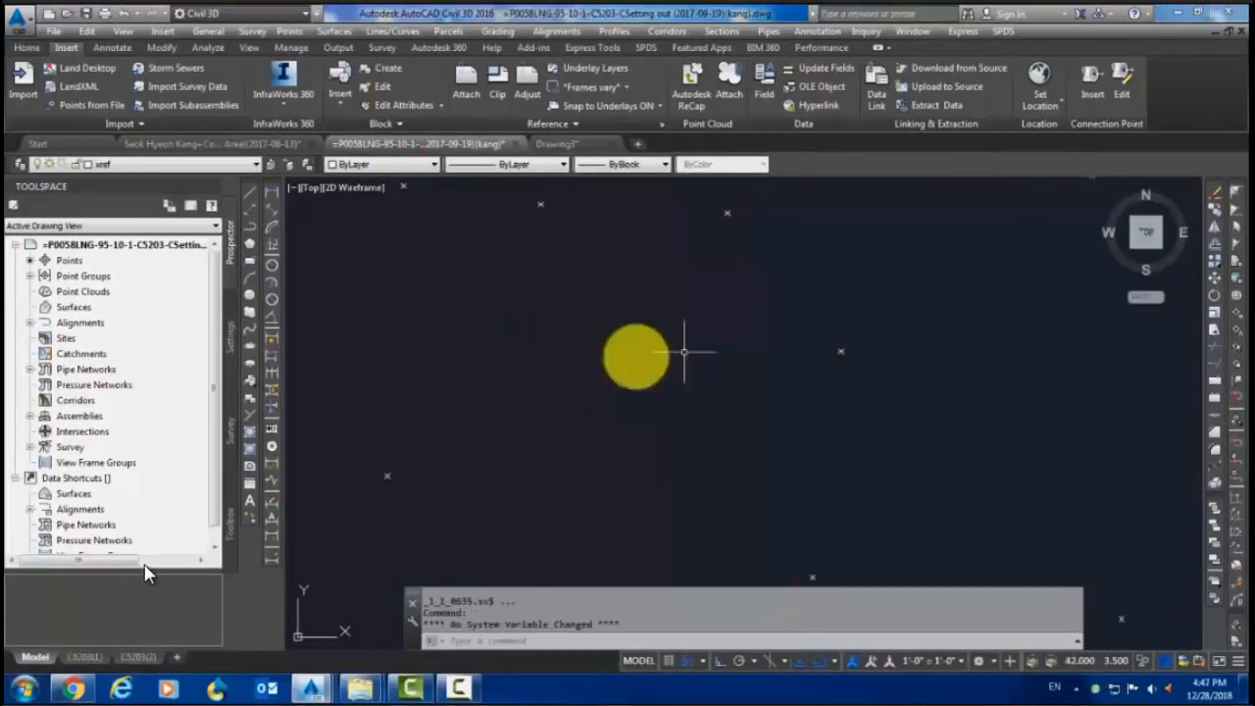
{"action": "left_click", "coordinate": [118, 51]}
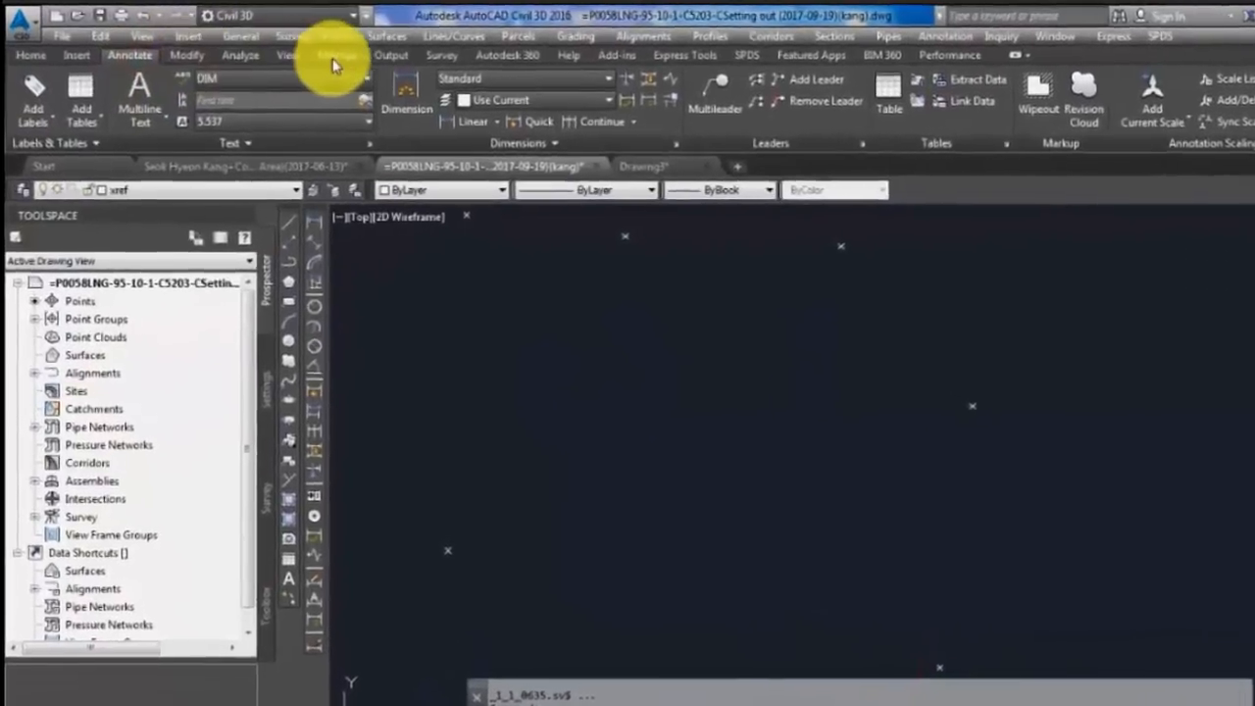
{"action": "left_click", "coordinate": [310, 59]}
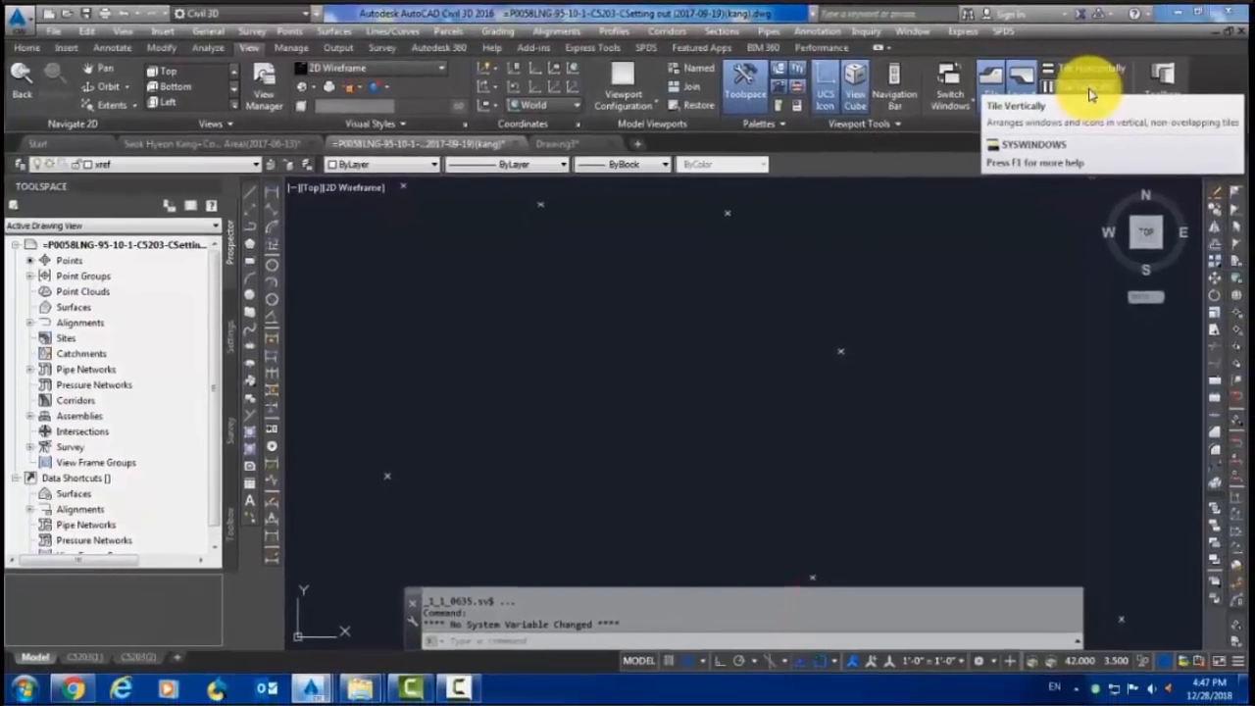
{"action": "left_click", "coordinate": [1088, 88]}
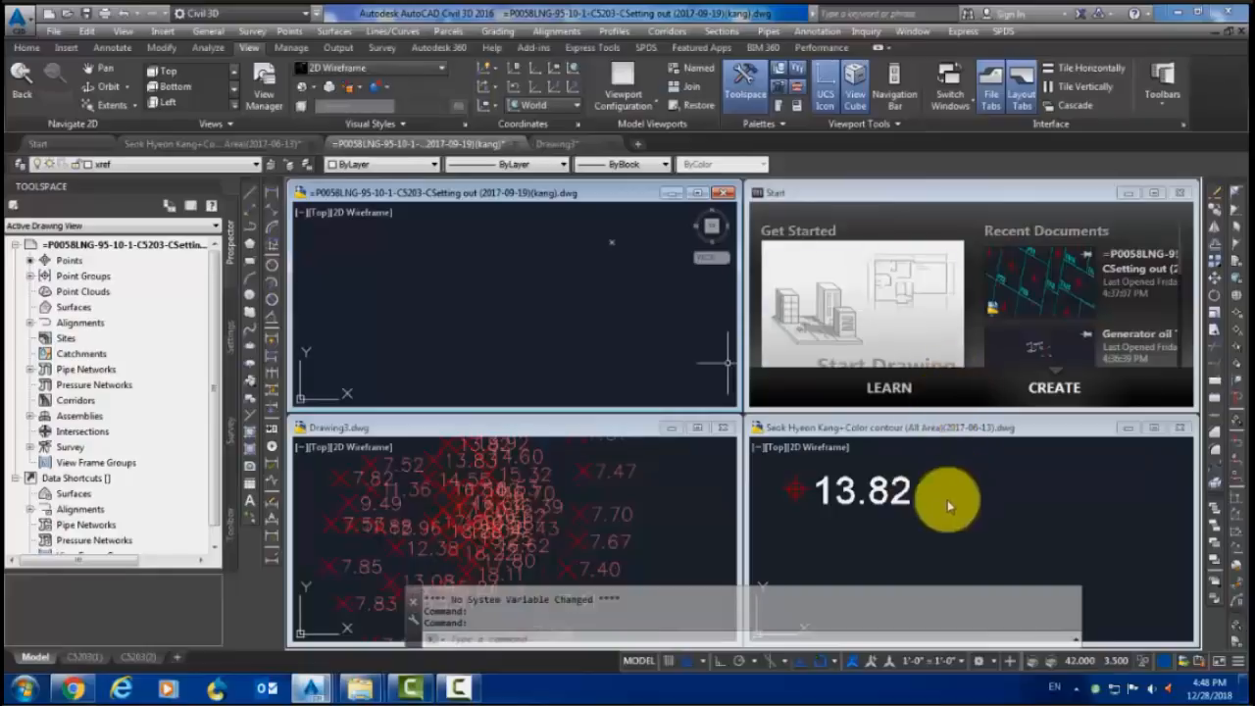
- Compare the points shown in the setting-out and color contour drawings, and check the setting-out drawing's _All Points group styles
{"action": "left_click", "coordinate": [517, 282]}
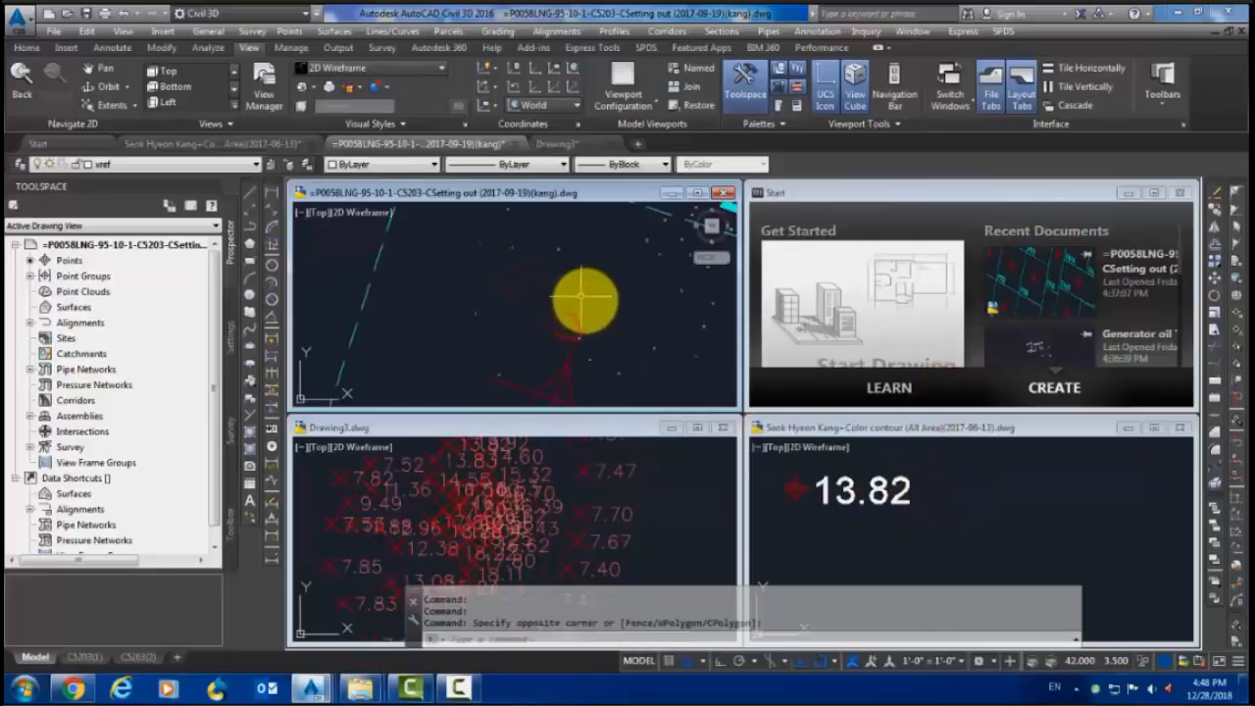
{"action": "scroll", "coordinate": [585, 296], "scroll_direction": "up", "scroll_amount": 6}
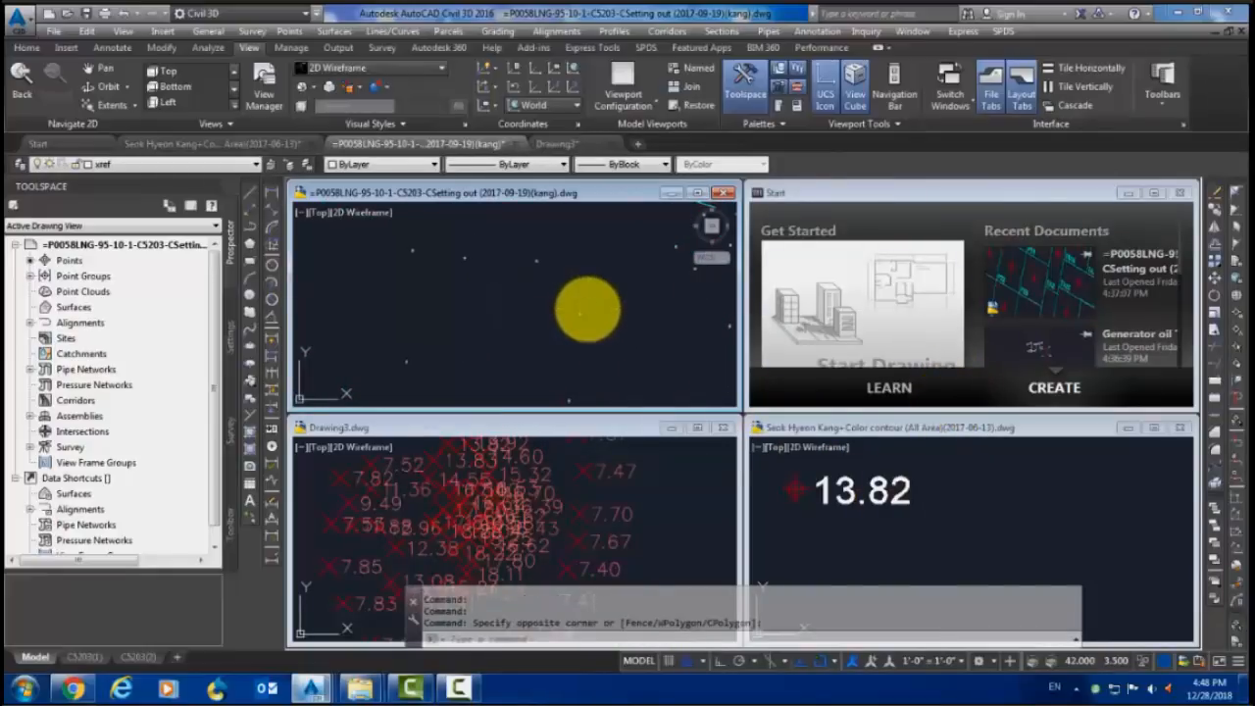
{"action": "left_click", "coordinate": [967, 498]}
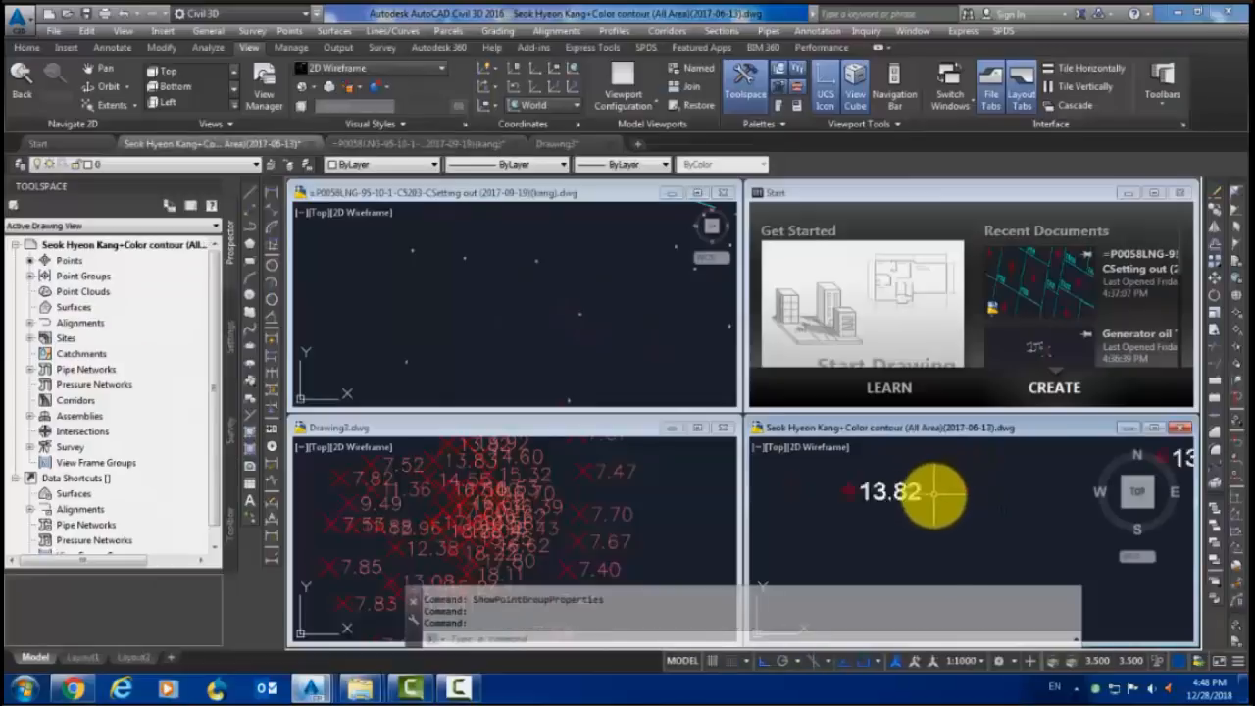
{"action": "scroll", "coordinate": [934, 495], "scroll_direction": "down", "scroll_amount": 6}
{"action": "middle_click_drag", "start_coordinate": [924, 534], "coordinate": [935, 523]}
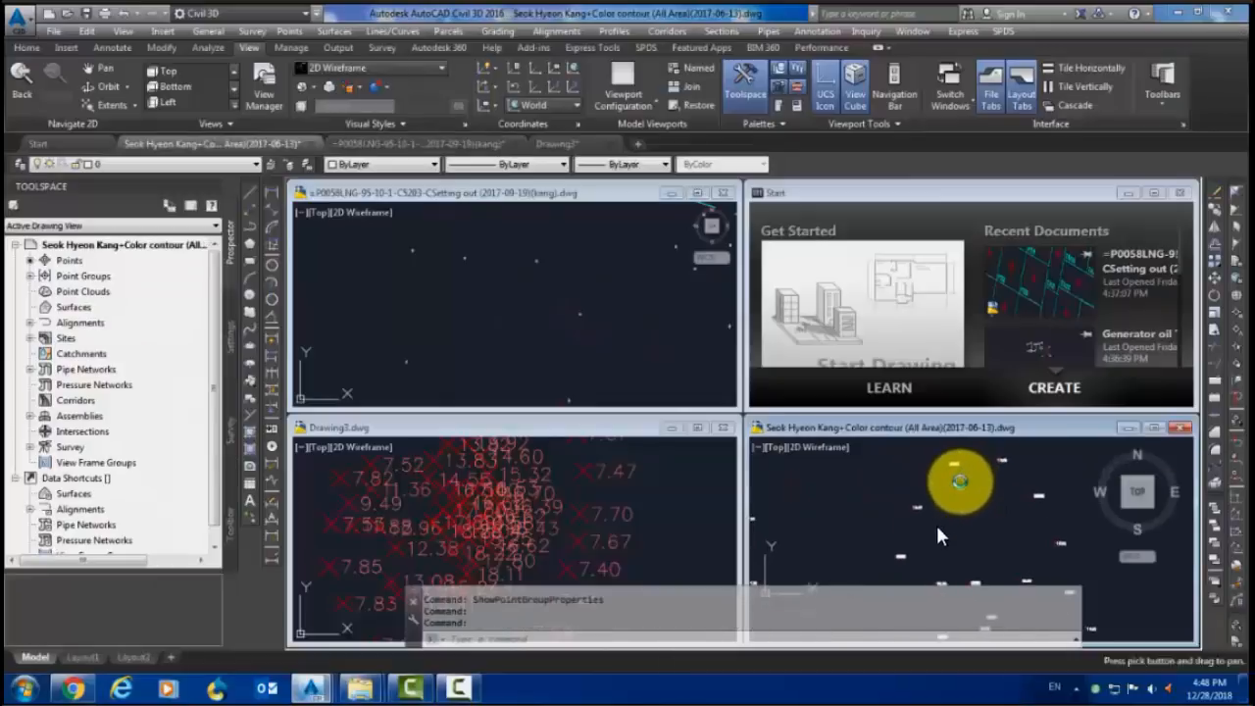
{"action": "scroll", "coordinate": [936, 524], "scroll_direction": "down", "scroll_amount": 3}
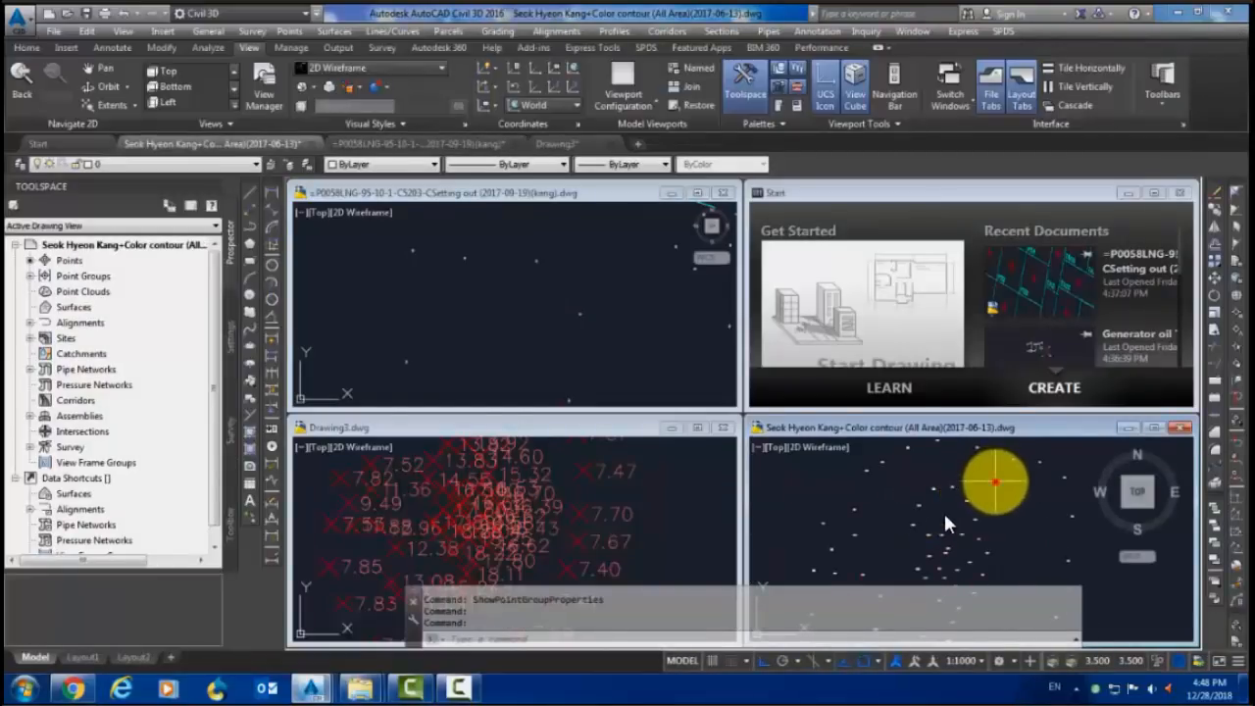
{"action": "left_click", "coordinate": [942, 518]}
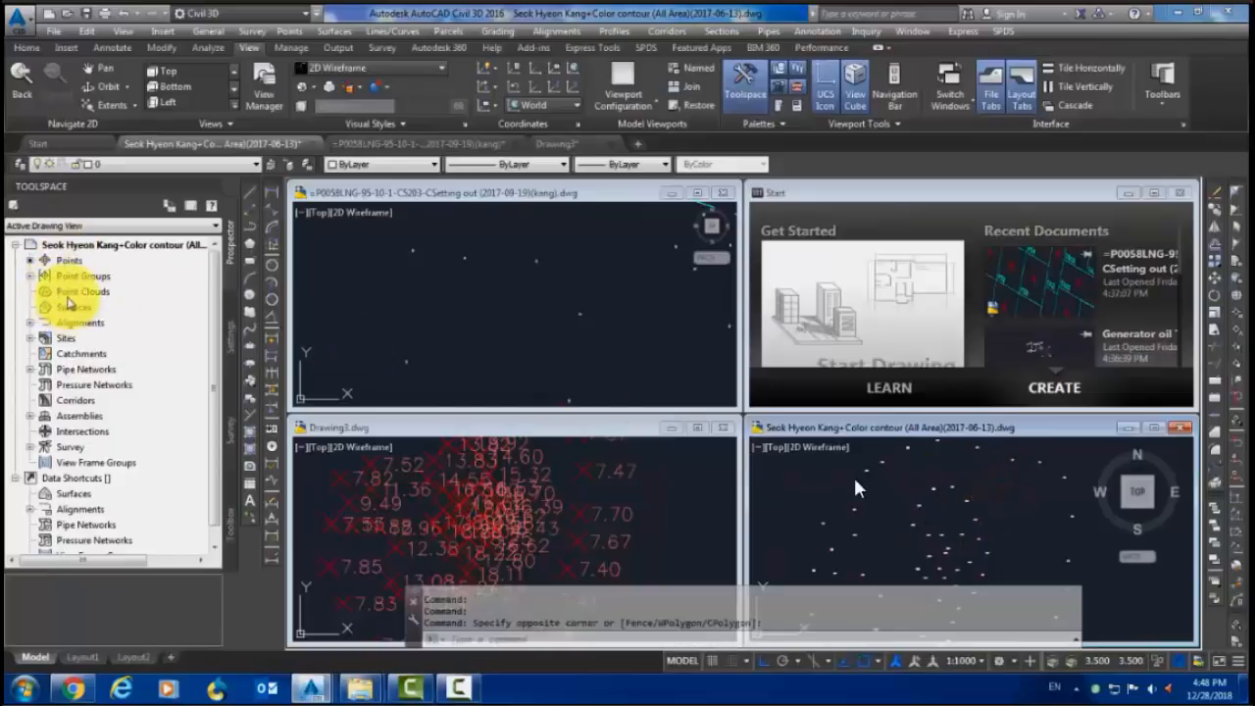
{"action": "left_click", "coordinate": [378, 294]}
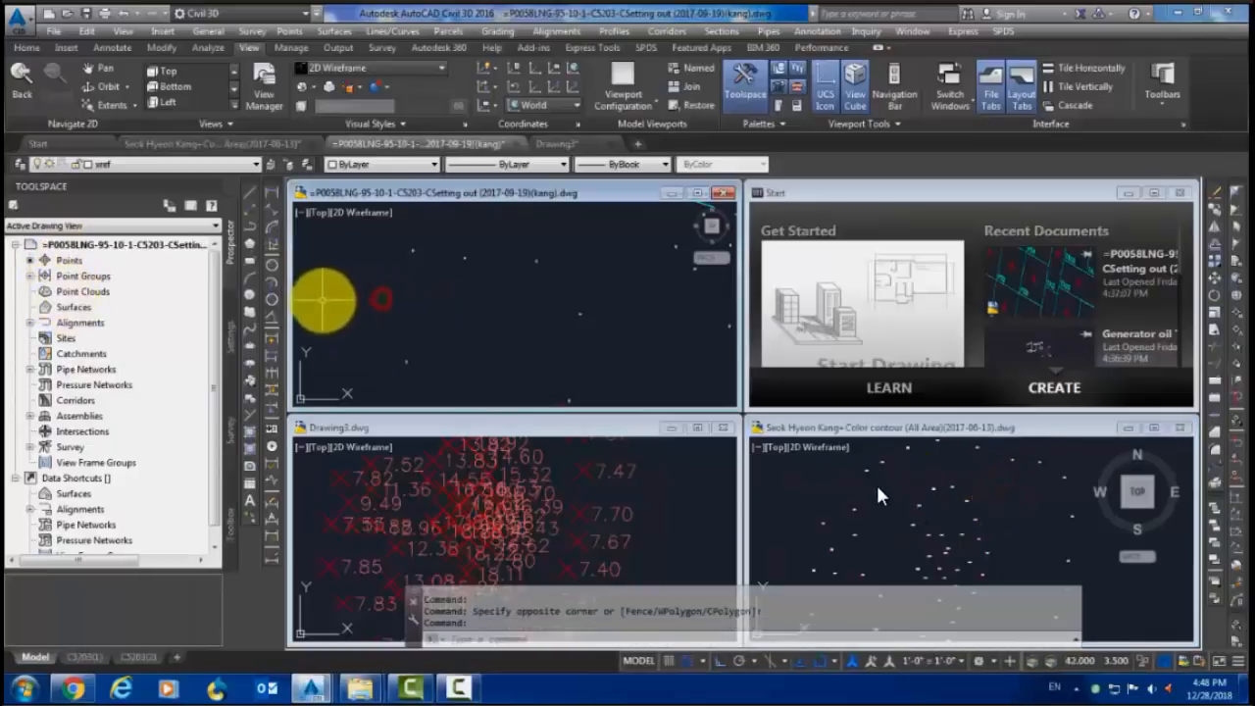
{"action": "left_click", "coordinate": [30, 275]}
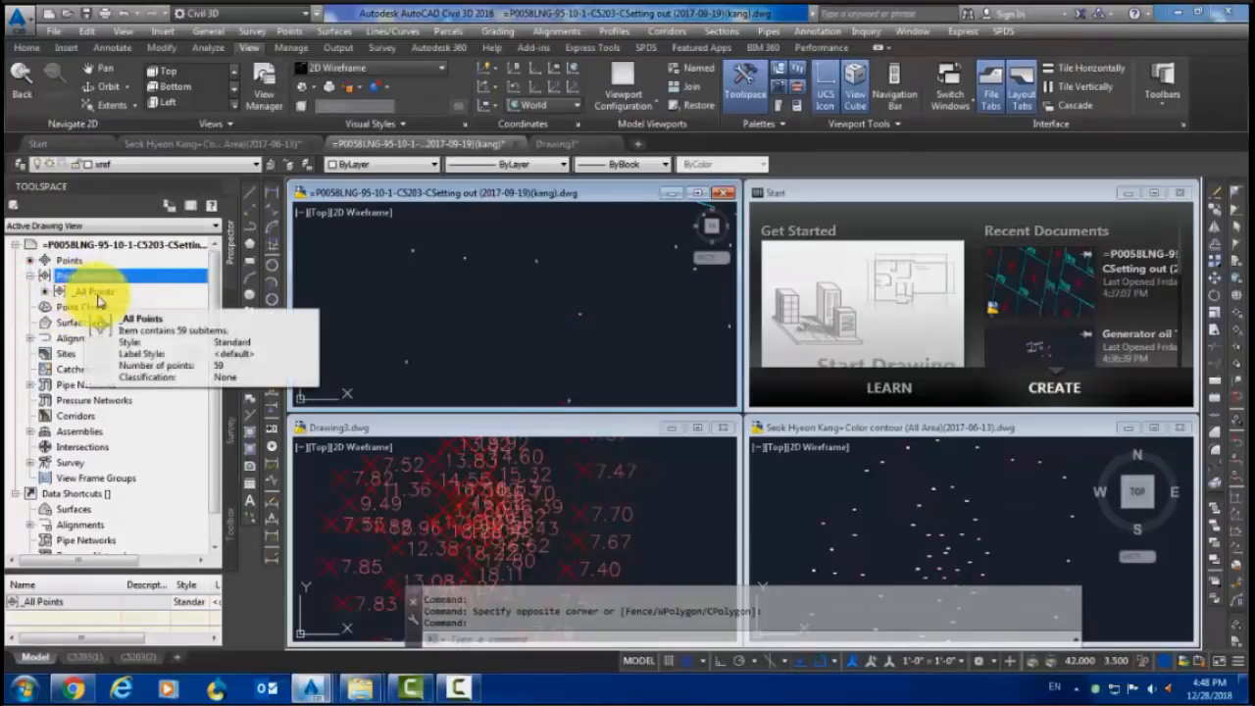
- Copy the Basic [Copy] point style from the color contour (All Area) drawing into the setting-out drawing
{"action": "left_click", "coordinate": [1015, 506]}
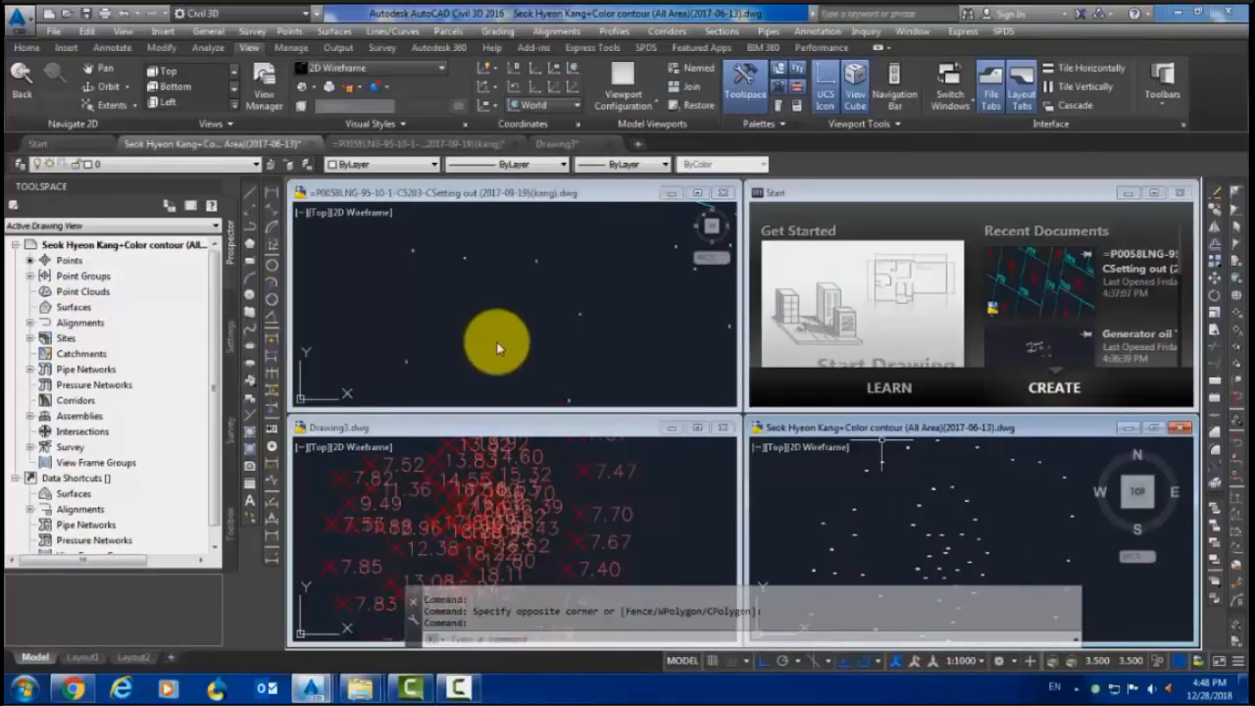
{"action": "left_click", "coordinate": [1039, 495]}
{"action": "left_click", "coordinate": [1029, 516]}
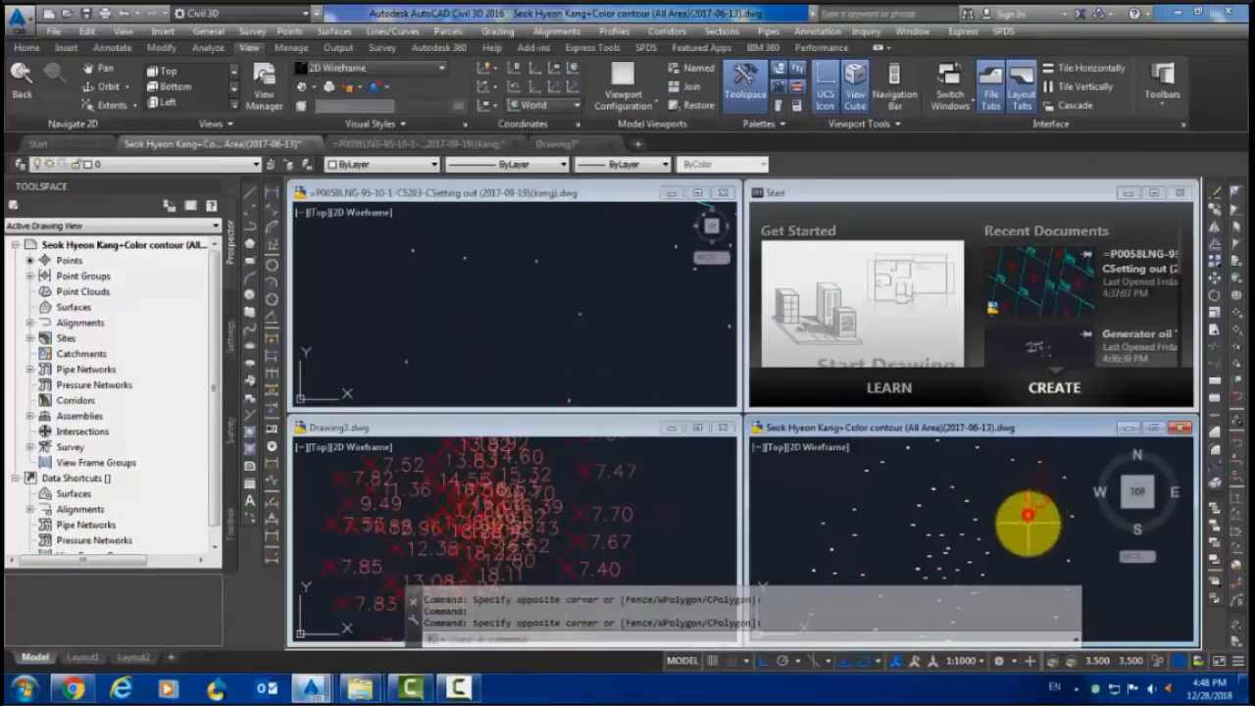
{"action": "scroll", "coordinate": [985, 480], "scroll_direction": "down", "scroll_amount": 4}
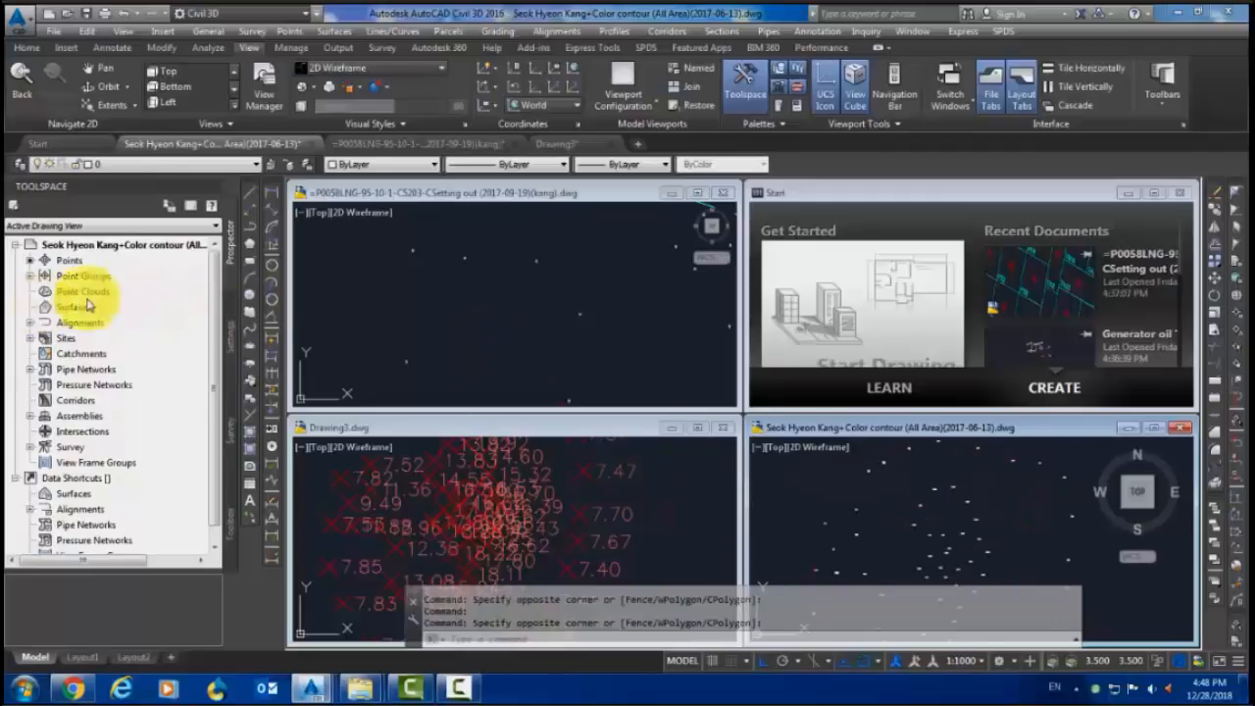
{"action": "left_click", "coordinate": [225, 336]}
{"action": "left_click", "coordinate": [30, 276]}
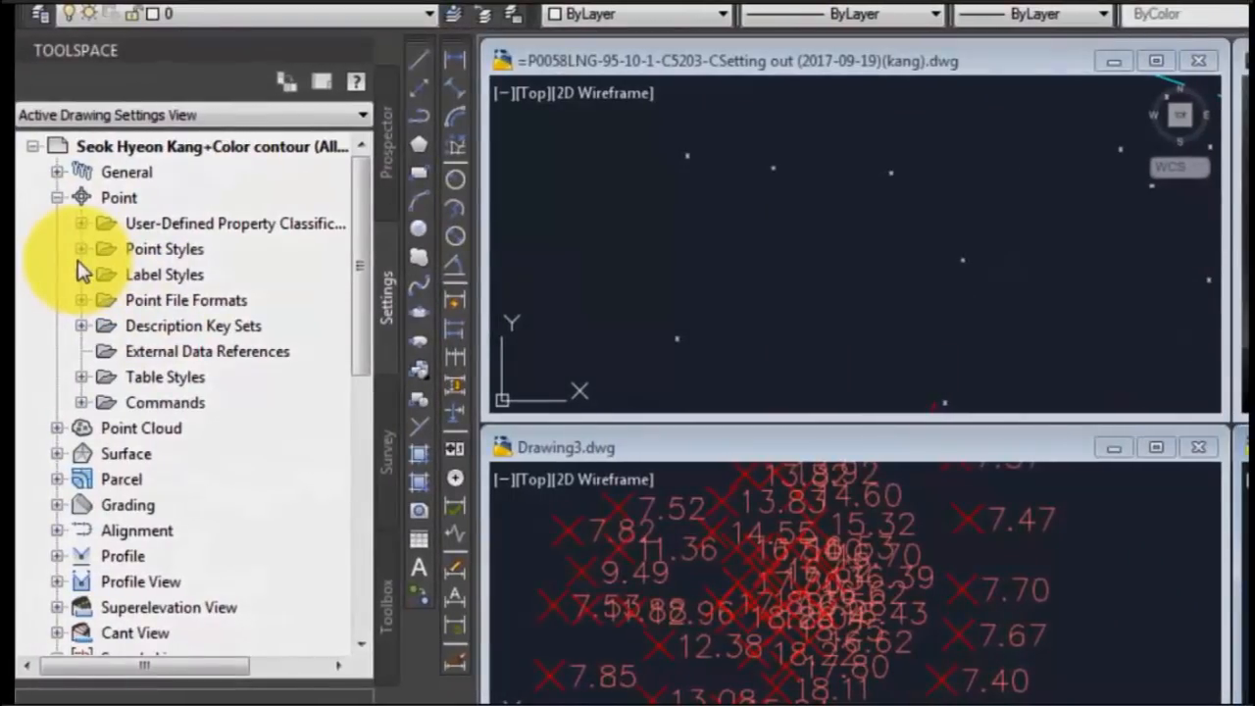
{"action": "left_click", "coordinate": [82, 248]}
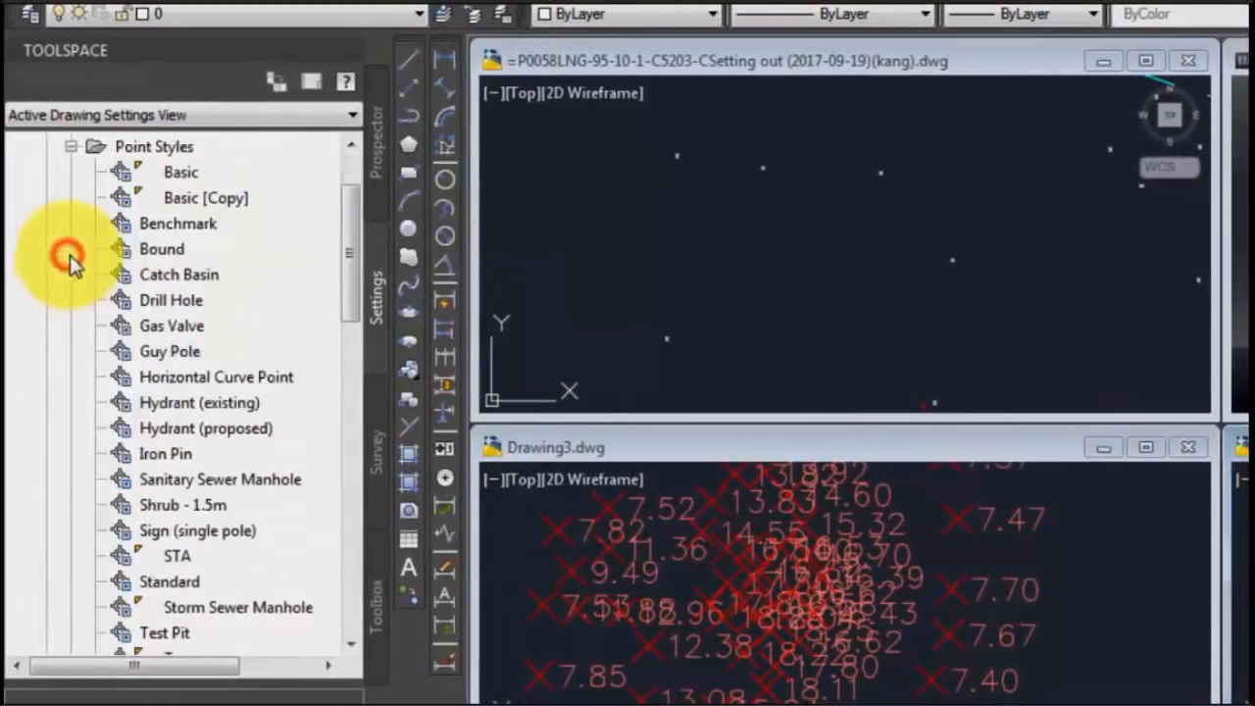
{"action": "left_click", "coordinate": [177, 203]}
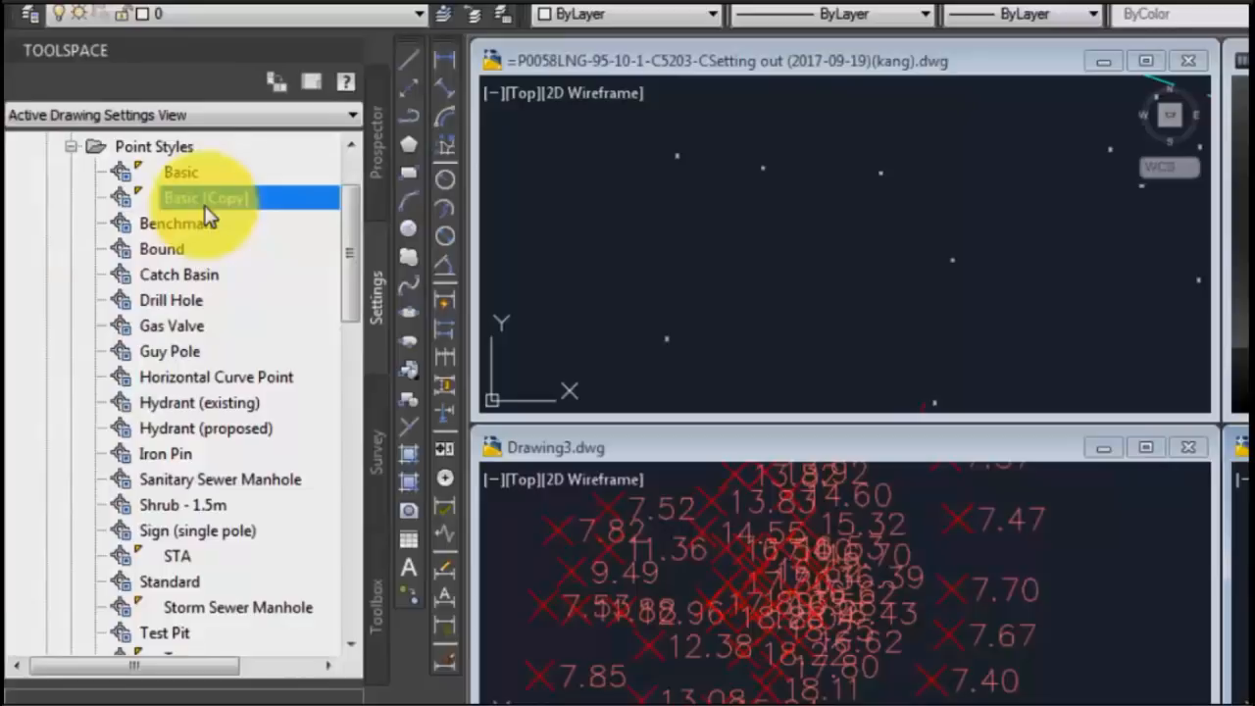
{"action": "mouse_move", "coordinate": [208, 216]}
{"action": "left_mouse_down"}
{"action": "mouse_move", "coordinate": [210, 204]}
{"action": "mouse_move", "coordinate": [573, 244]}
{"action": "mouse_move", "coordinate": [718, 243]}
{"action": "left_mouse_up"}
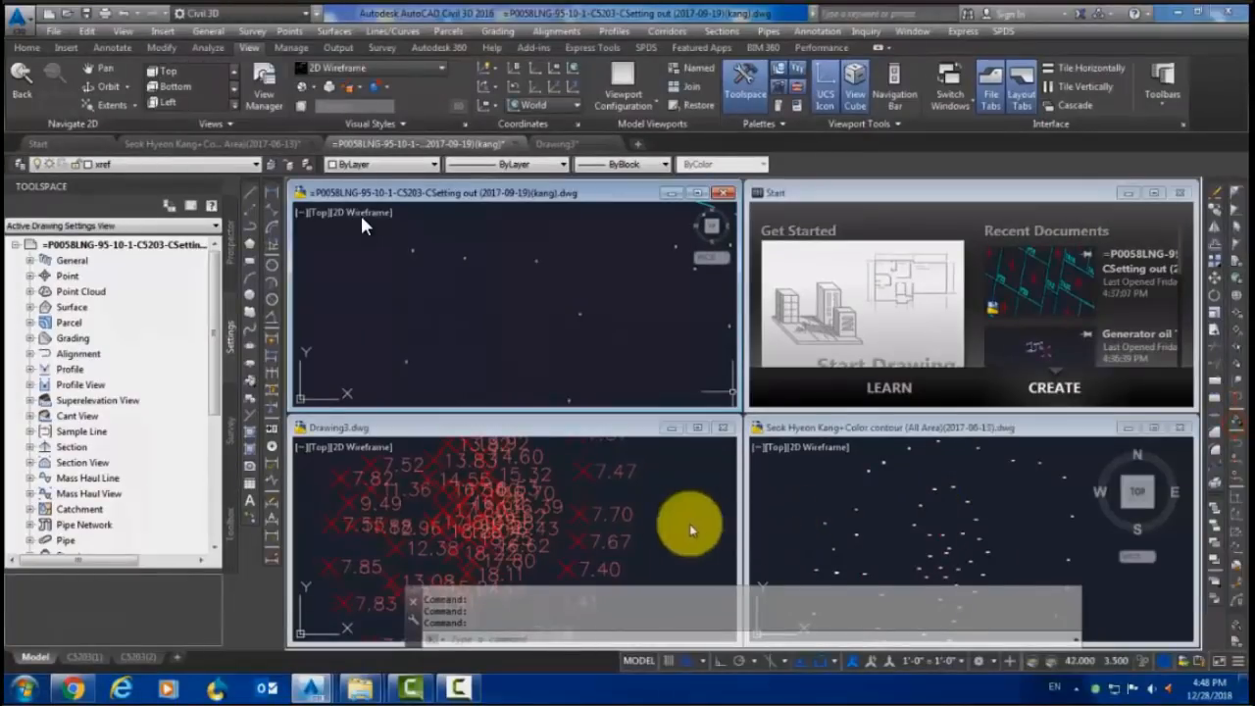
- Copy the Elevation Only [Copy] point label style from the color contour drawing into the setting-out drawing
{"action": "left_click", "coordinate": [827, 493]}
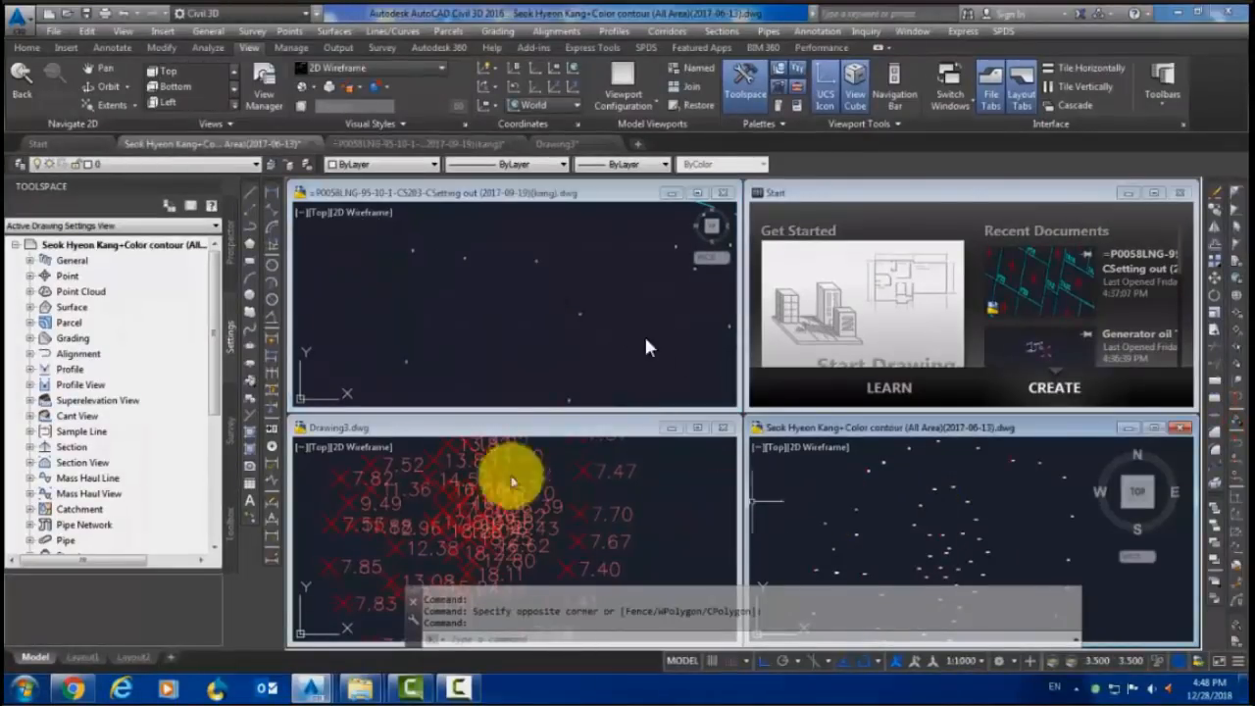
{"action": "left_click", "coordinate": [30, 276]}
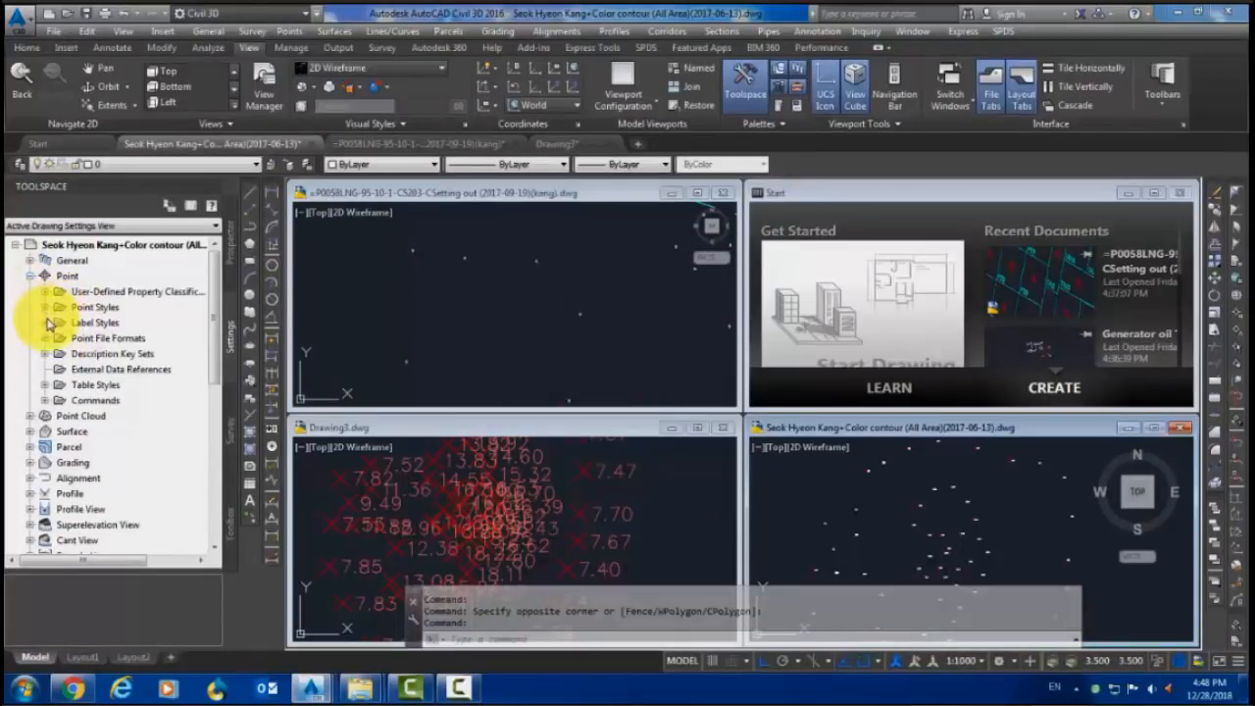
{"action": "left_click", "coordinate": [45, 322]}
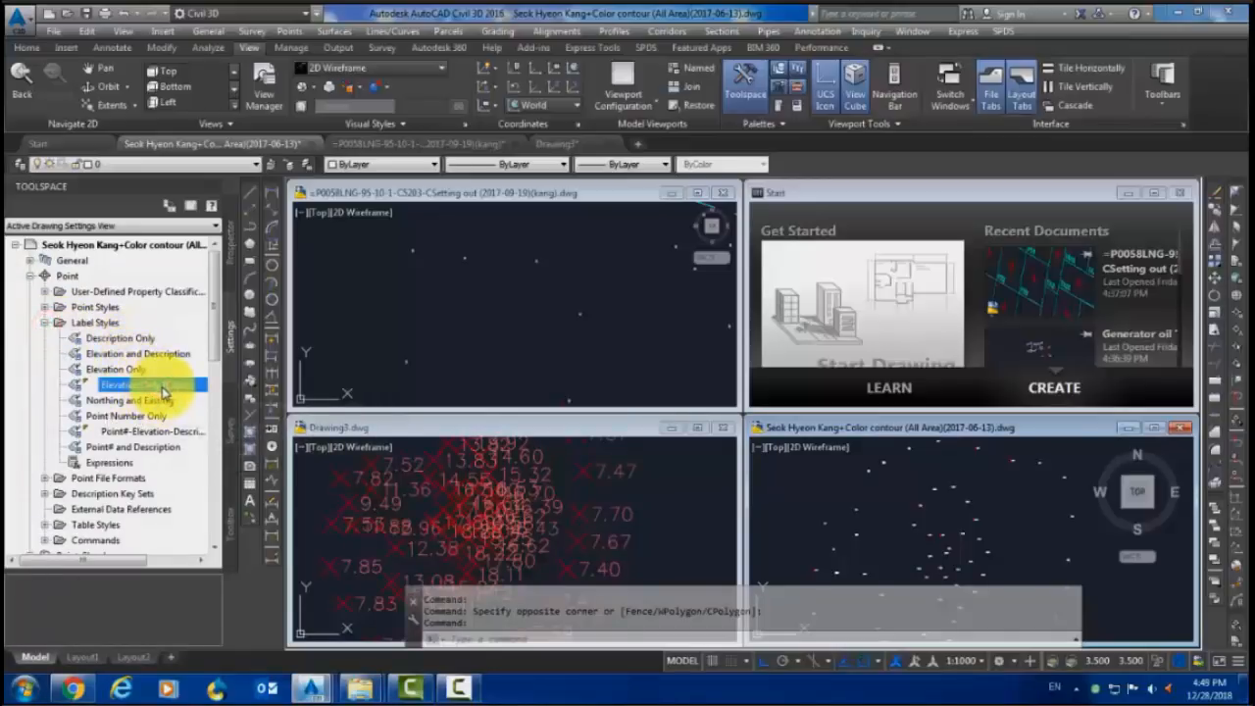
{"action": "left_click_drag", "start_coordinate": [162, 392], "coordinate": [269, 369]}
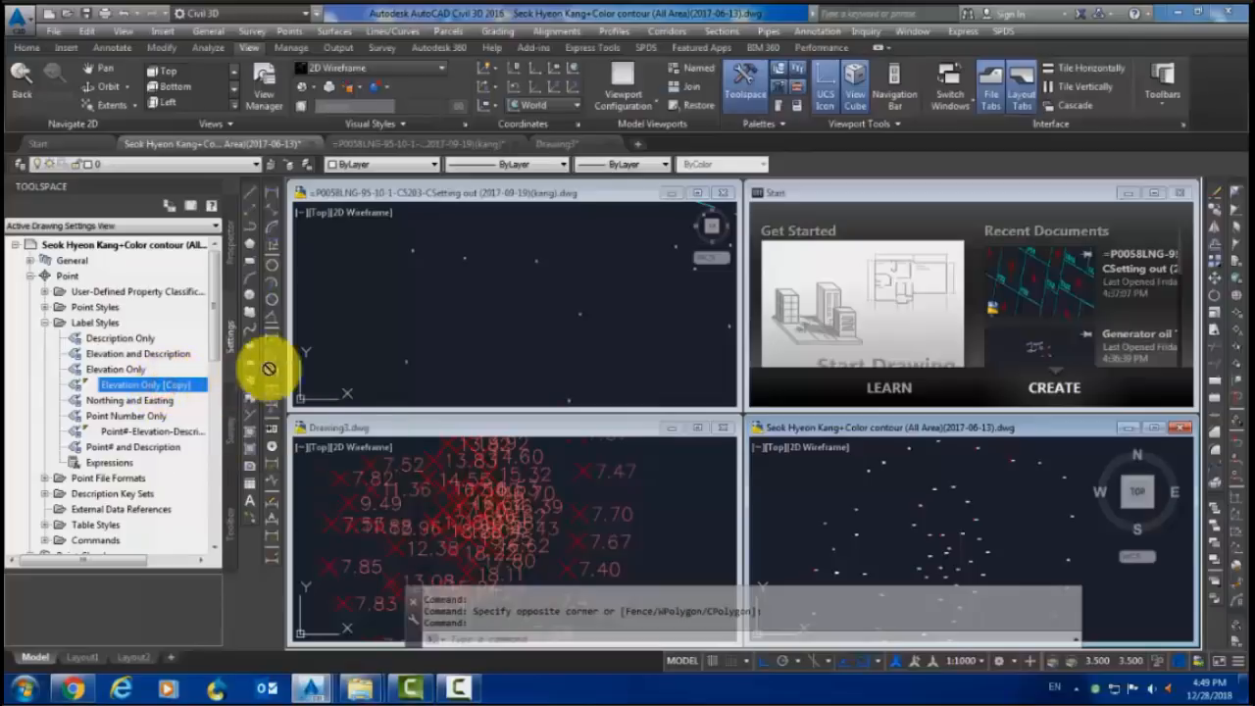
{"action": "left_click_drag", "start_coordinate": [384, 339], "coordinate": [452, 300]}
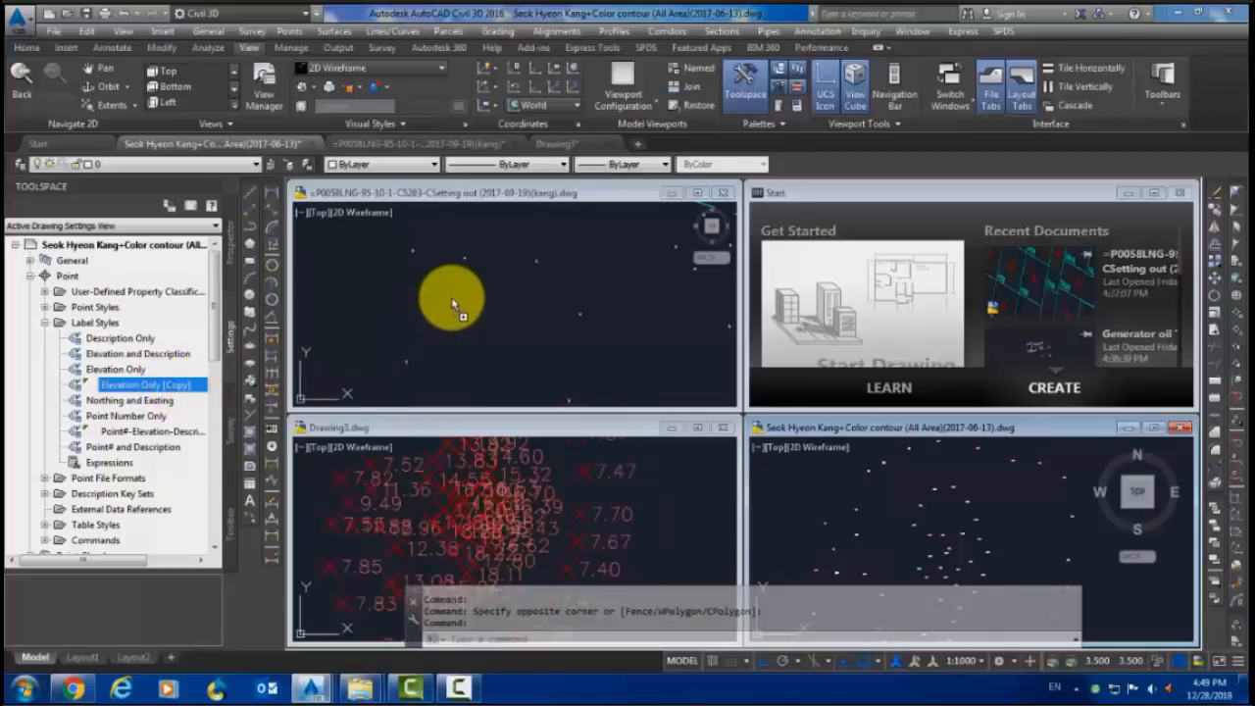
{"action": "left_click_drag", "start_coordinate": [453, 300], "coordinate": [453, 300]}
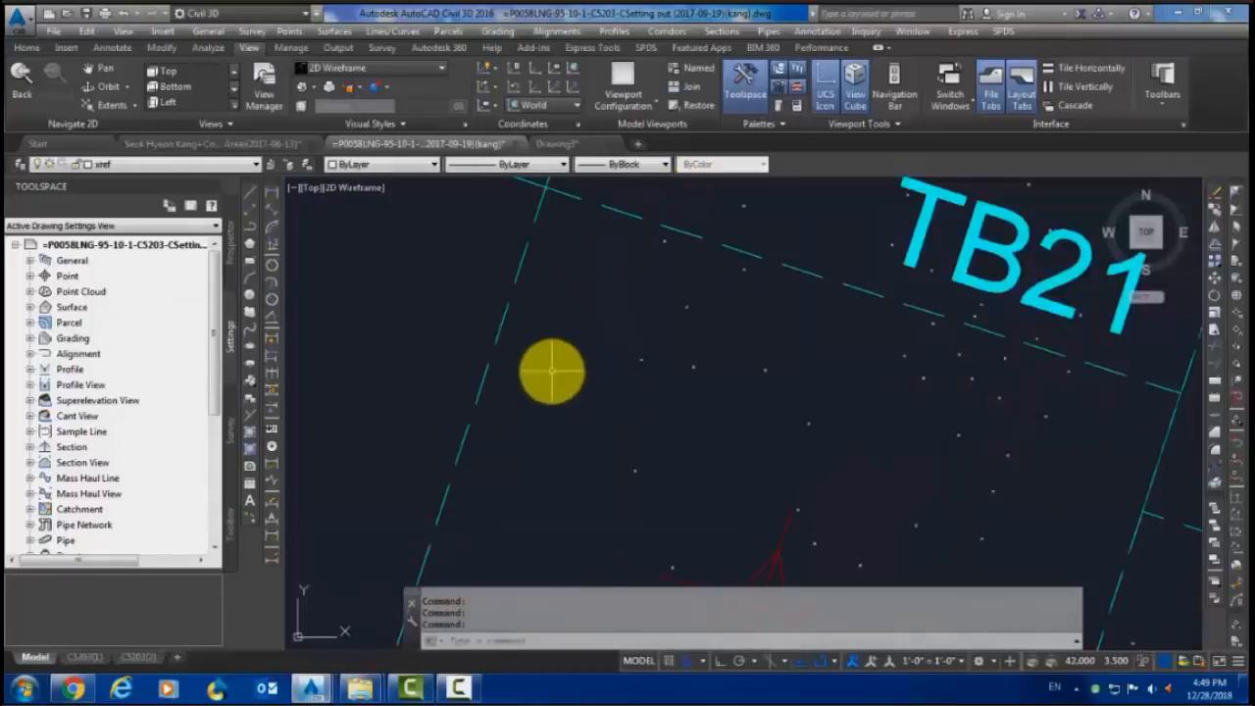
- Set the setting-out drawing's _All Points group to point style Basic [Copy] and label style Elevation Only [Copy], and view the labelled point
{"action": "scroll", "coordinate": [770, 345], "scroll_direction": "up", "scroll_amount": 5}
{"action": "scroll", "coordinate": [720, 391], "scroll_direction": "down", "scroll_amount": 2}
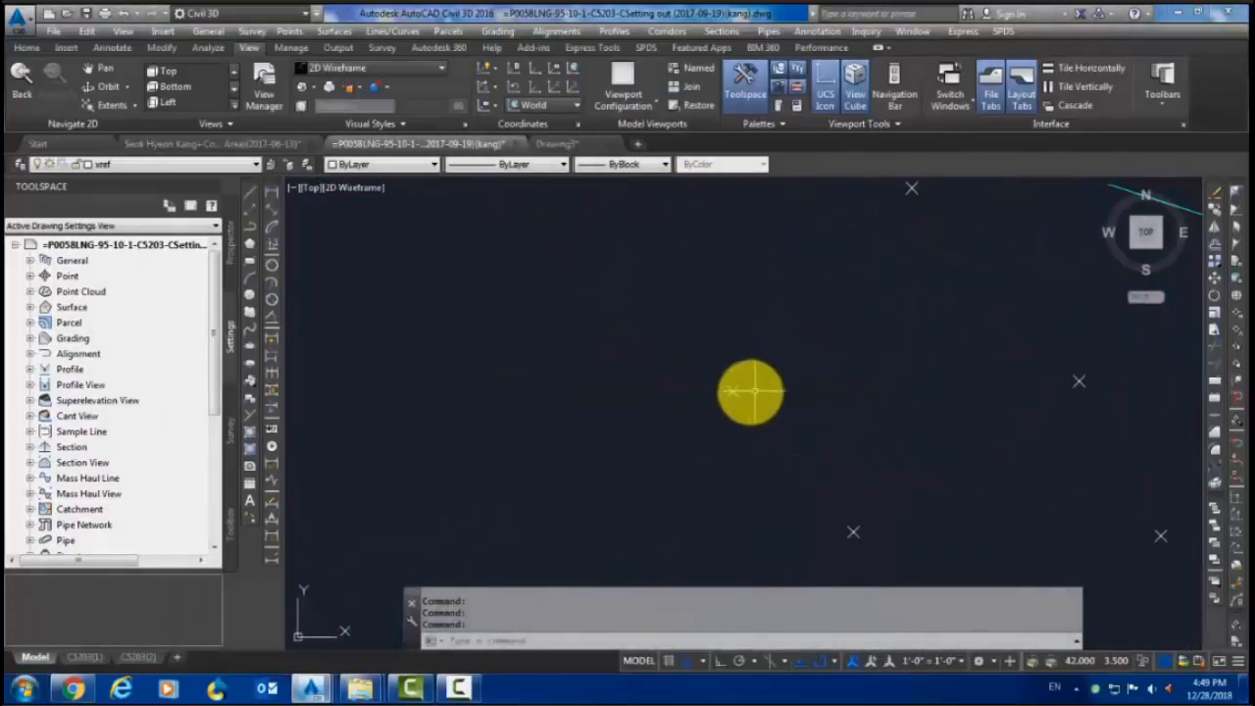
{"action": "left_click", "coordinate": [748, 392]}
{"action": "right_click", "coordinate": [747, 393]}
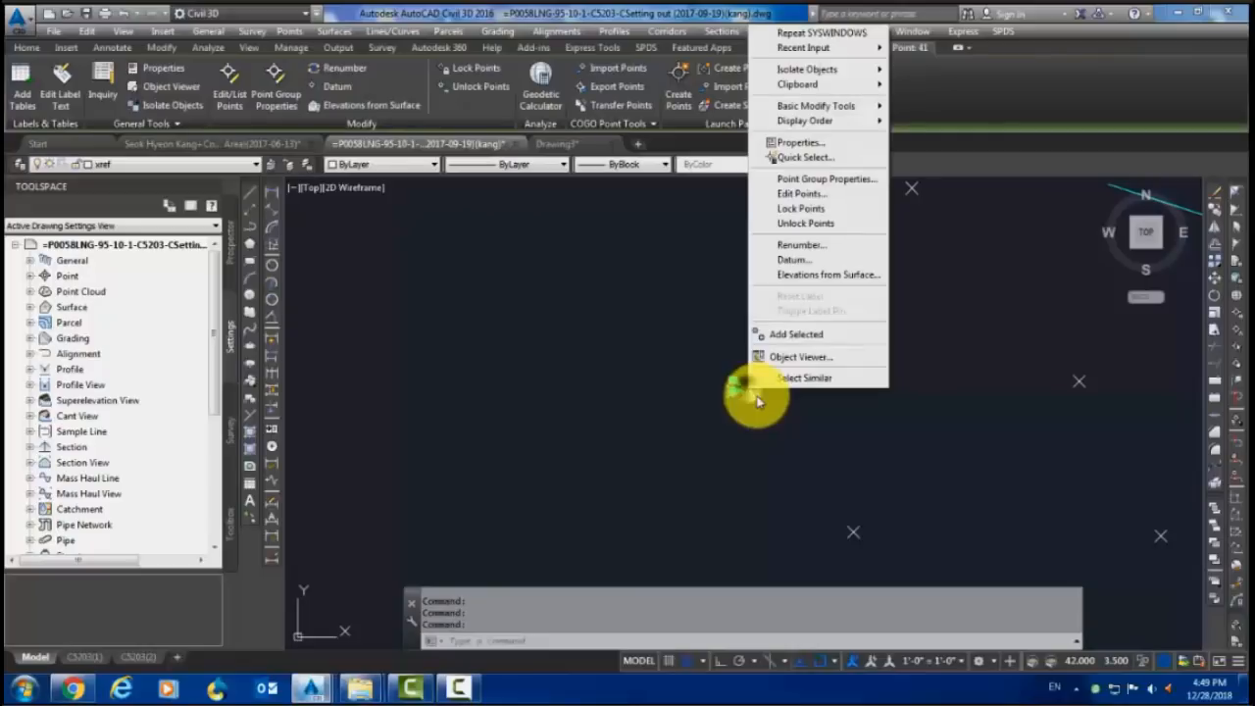
{"action": "left_click", "coordinate": [814, 180]}
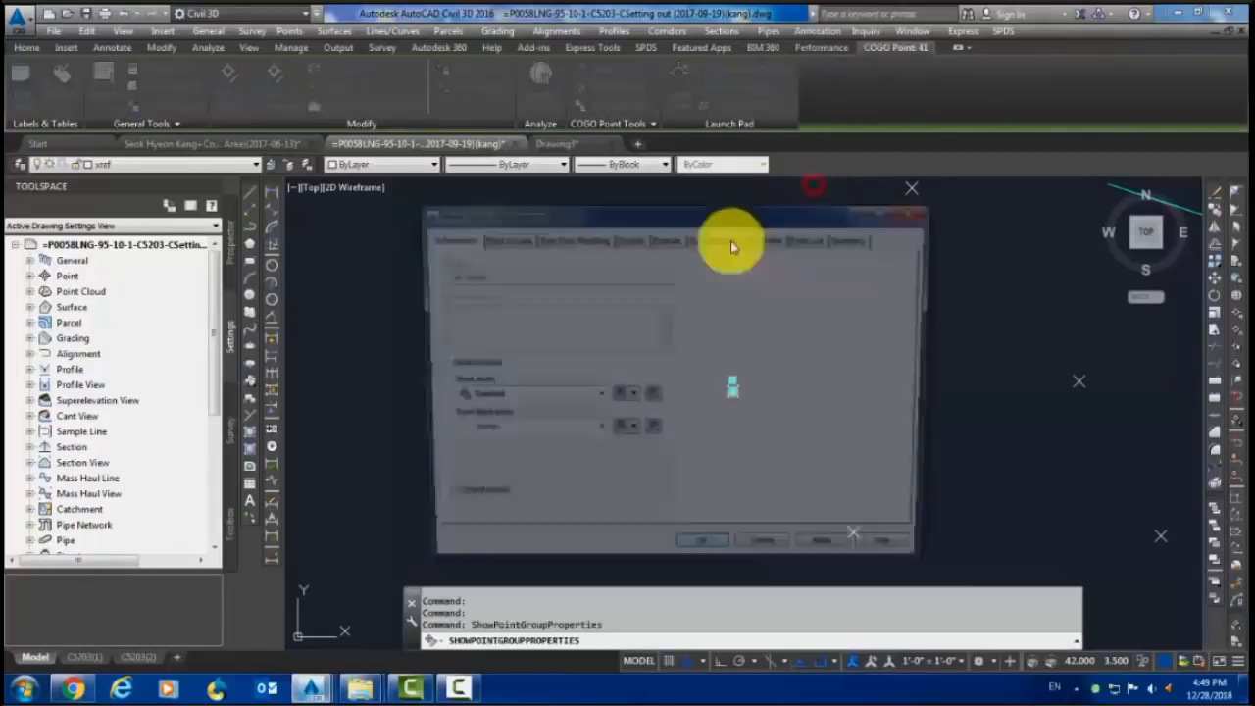
{"action": "left_click", "coordinate": [555, 398]}
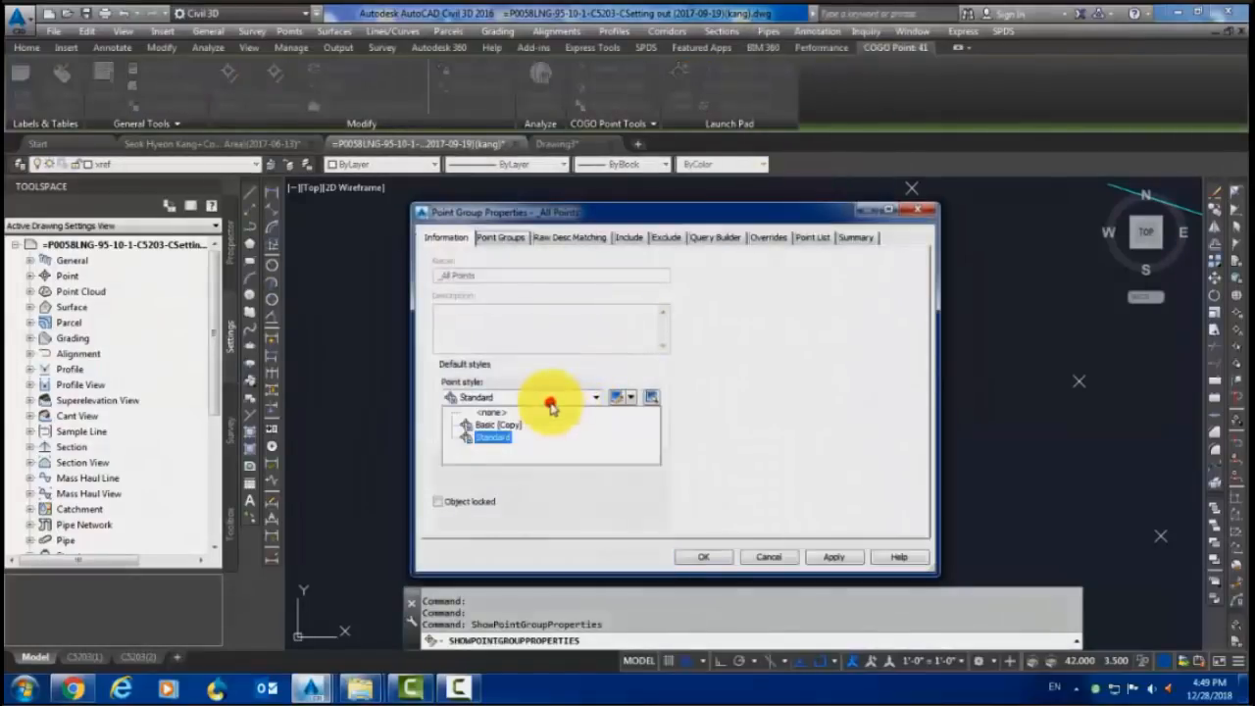
{"action": "left_click", "coordinate": [509, 432]}
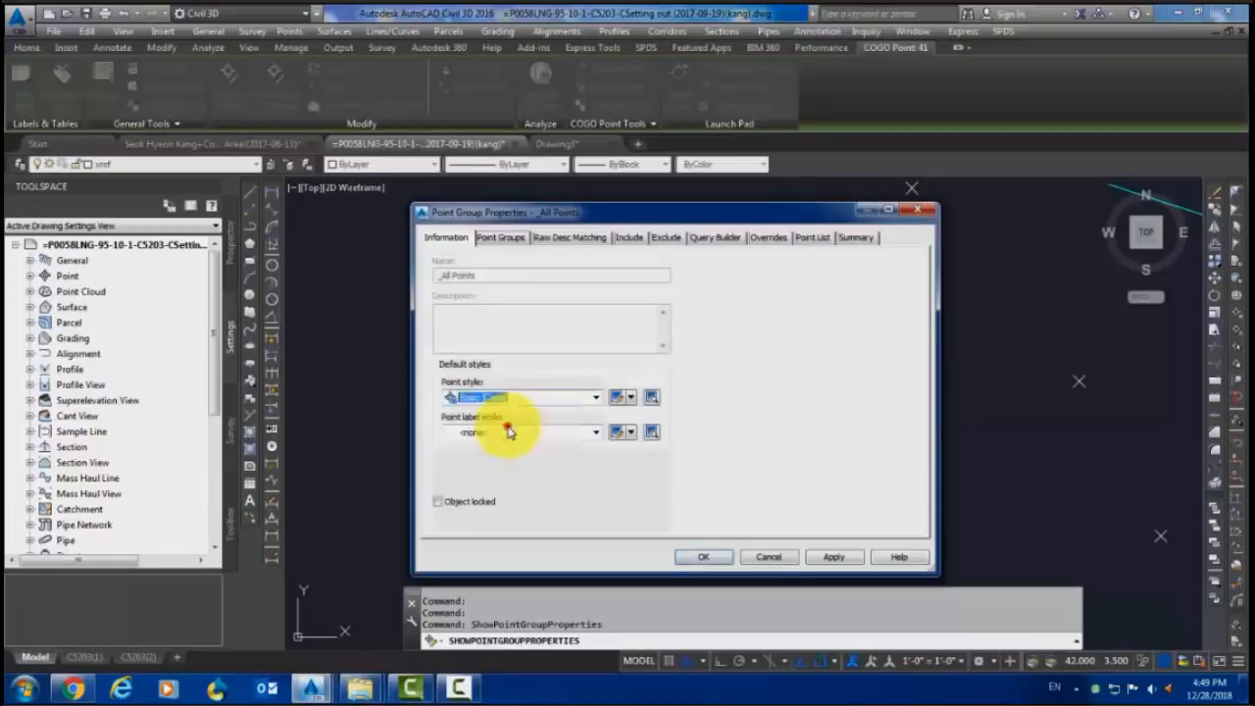
{"action": "left_click", "coordinate": [568, 429]}
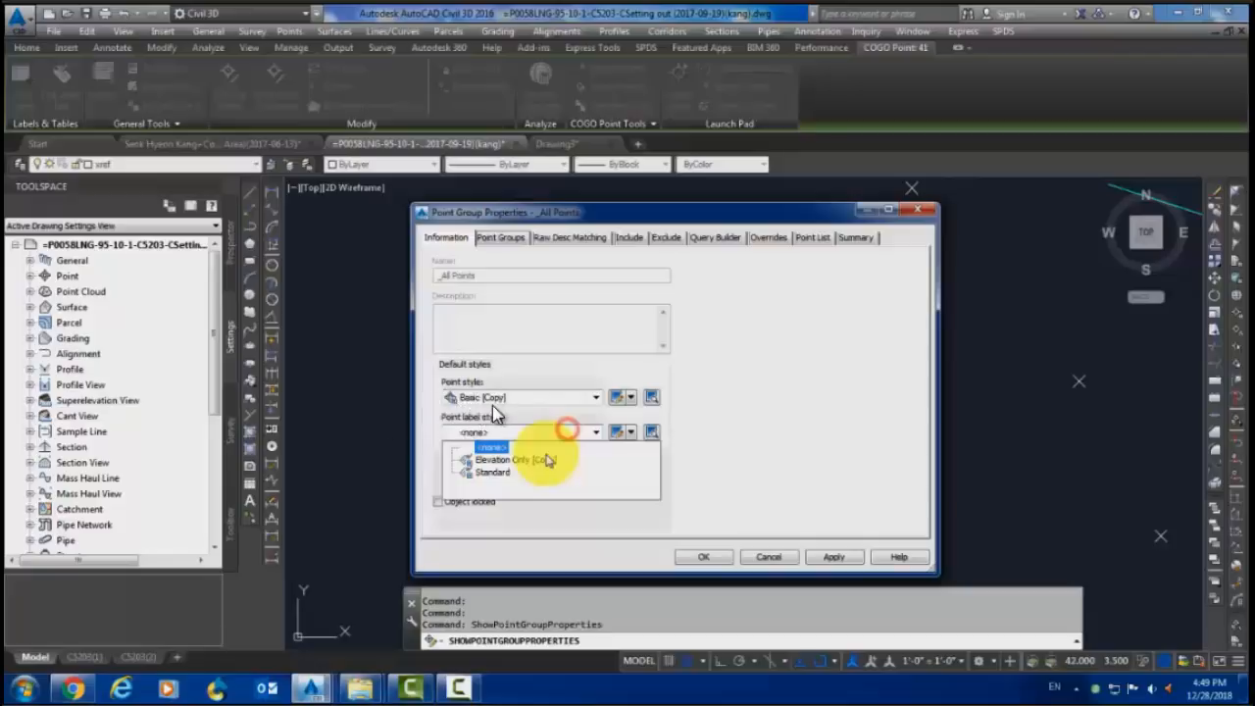
{"action": "left_click", "coordinate": [547, 460]}
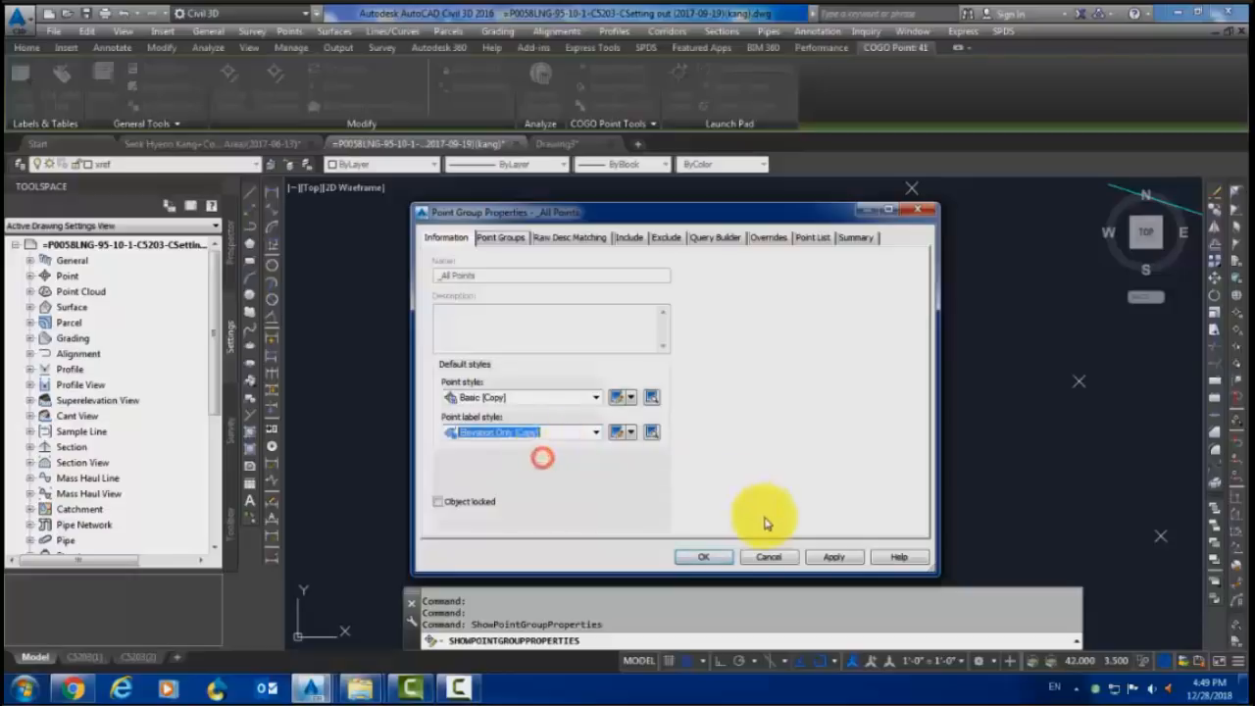
{"action": "left_click", "coordinate": [832, 557]}
{"action": "left_click", "coordinate": [723, 559]}
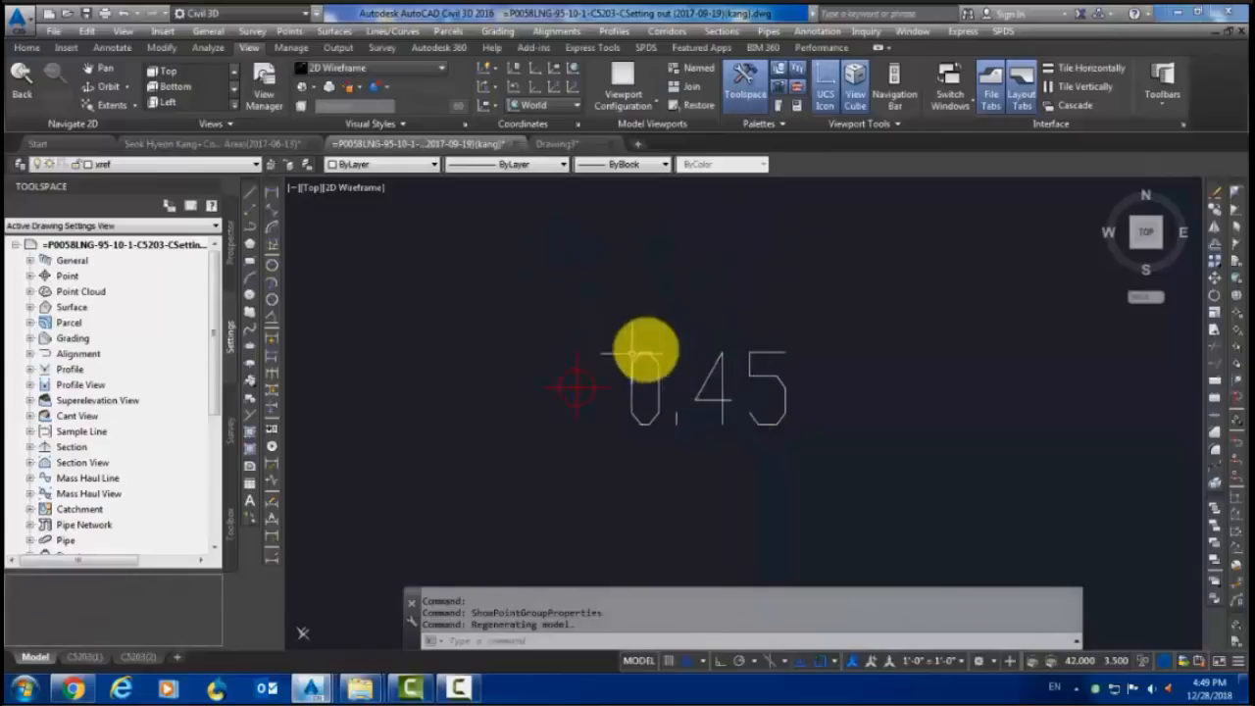
{"action": "scroll", "coordinate": [642, 432], "scroll_direction": "down", "scroll_amount": 4}
{"action": "scroll", "coordinate": [642, 432], "scroll_direction": "down", "scroll_amount": 2}
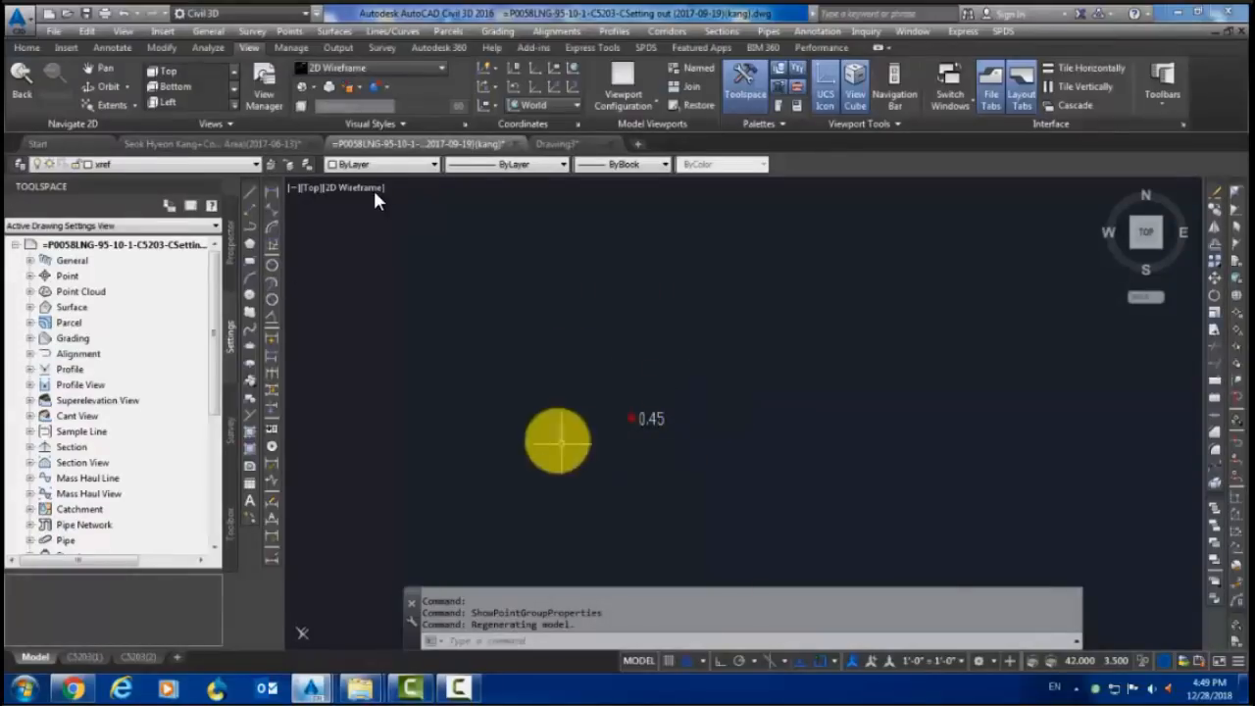
- Set the Elevation Only [Copy] label style's Point Elevation text height to .25 through the _All Points group's properties
{"action": "scroll", "coordinate": [650, 417], "scroll_direction": "up", "scroll_amount": 4}
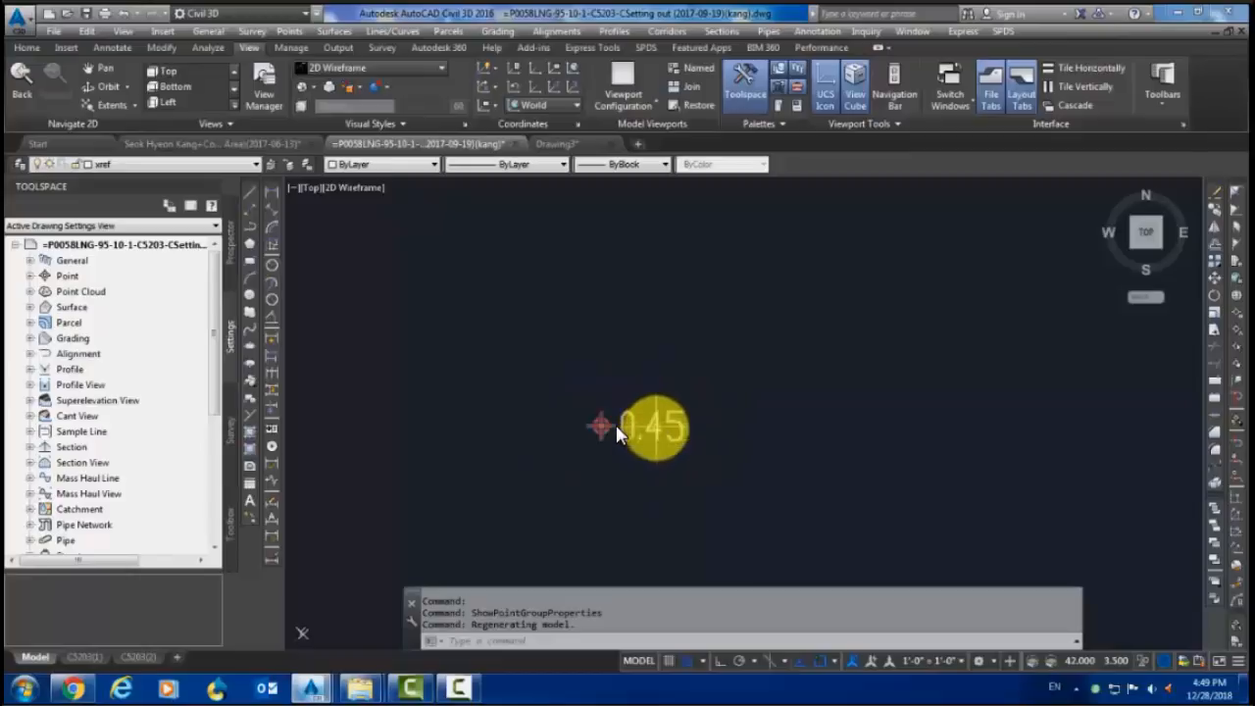
{"action": "left_click", "coordinate": [659, 426]}
{"action": "right_click", "coordinate": [661, 426]}
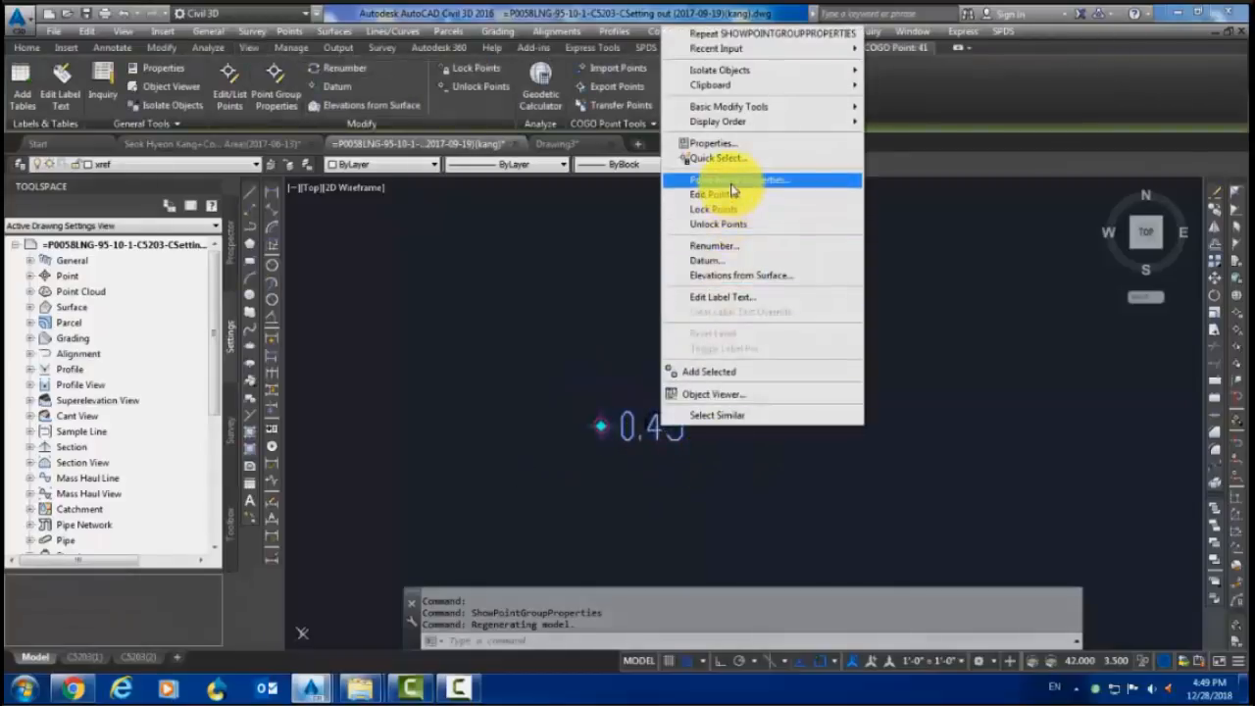
{"action": "left_click", "coordinate": [731, 181]}
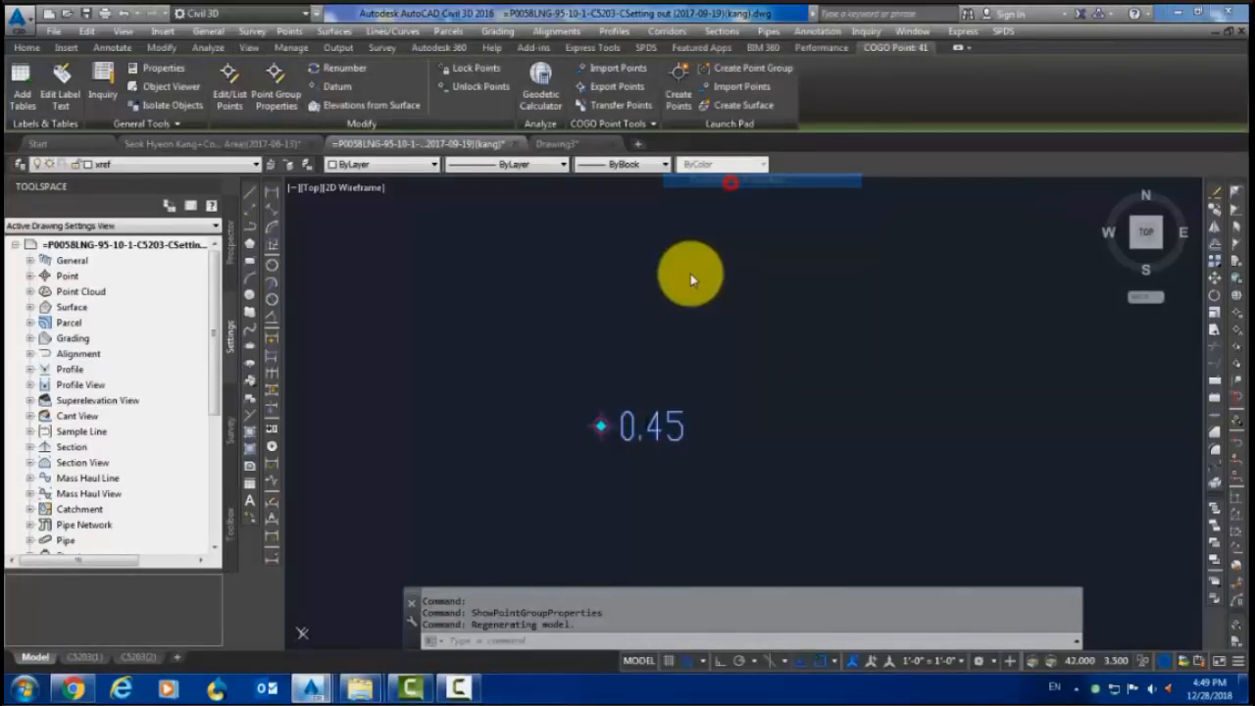
{"action": "left_click", "coordinate": [628, 434]}
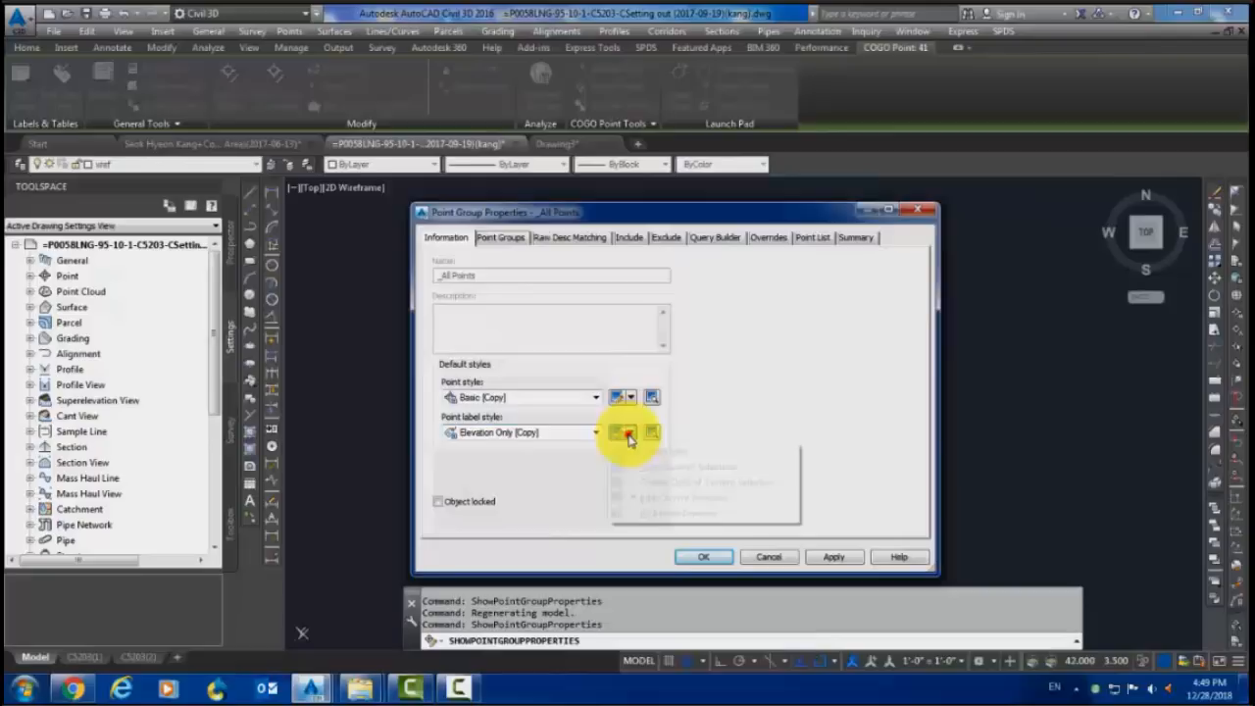
{"action": "left_click", "coordinate": [647, 497]}
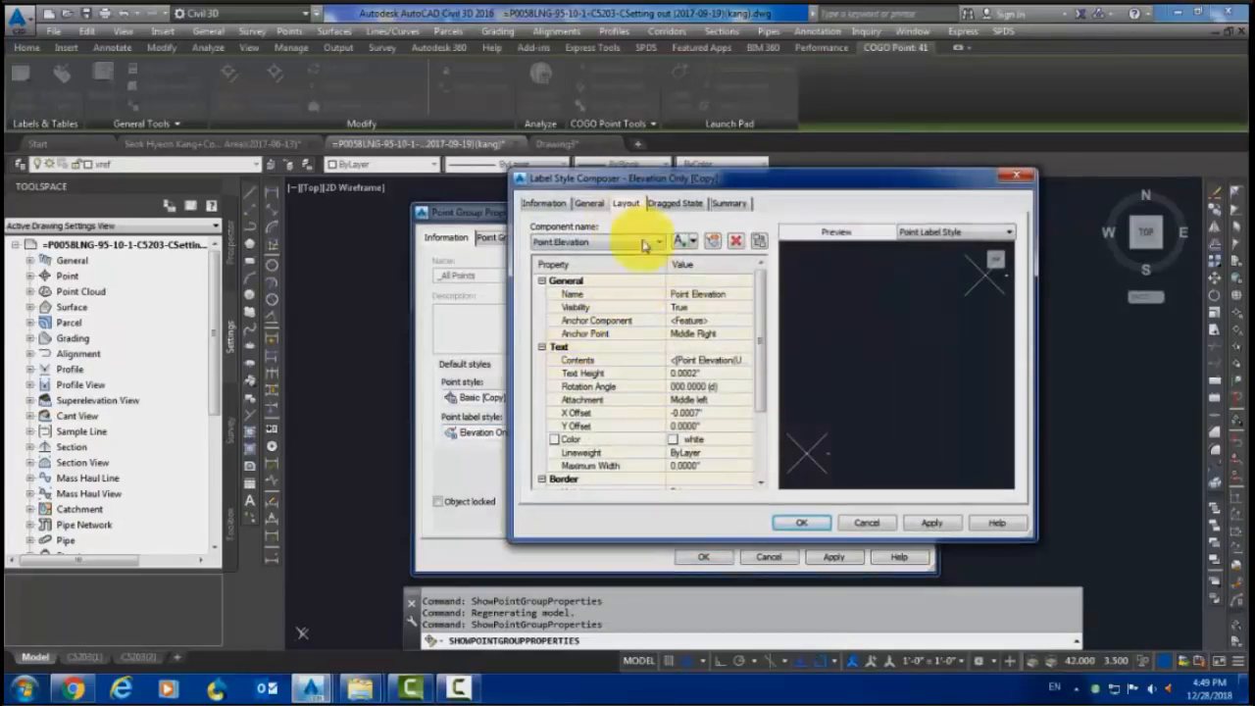
{"action": "left_click", "coordinate": [715, 374]}
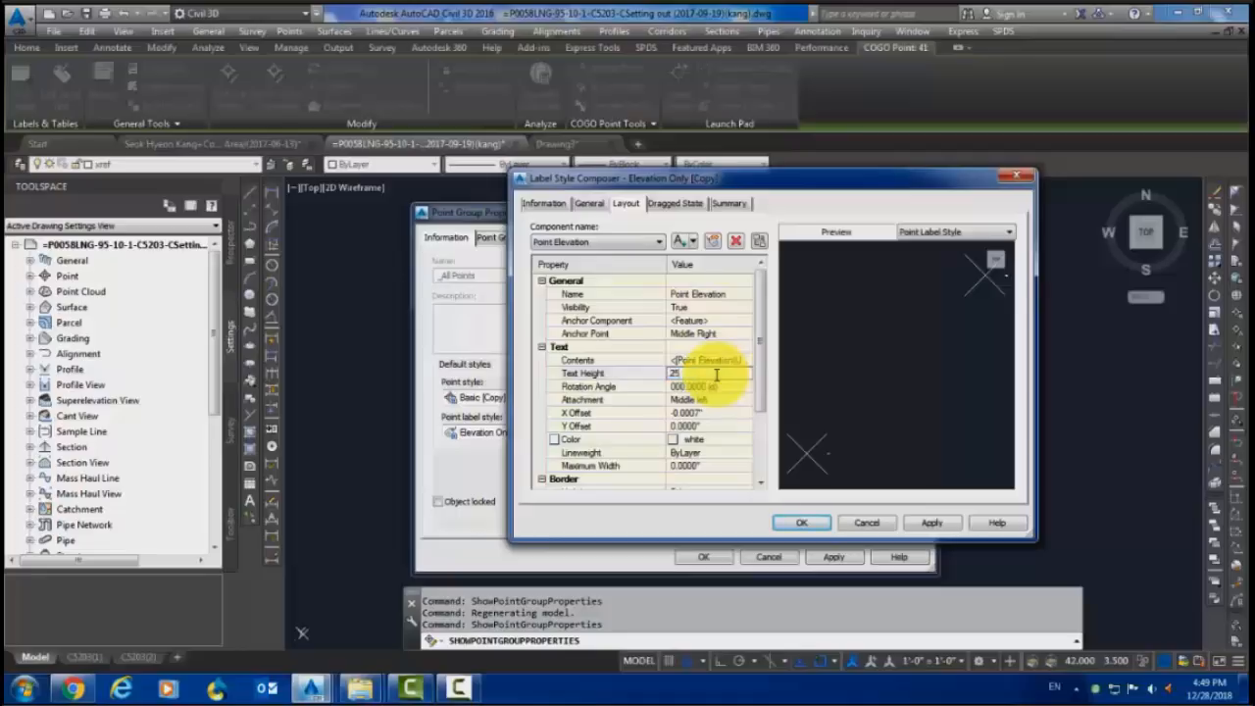
{"action": "left_click", "coordinate": [931, 523]}
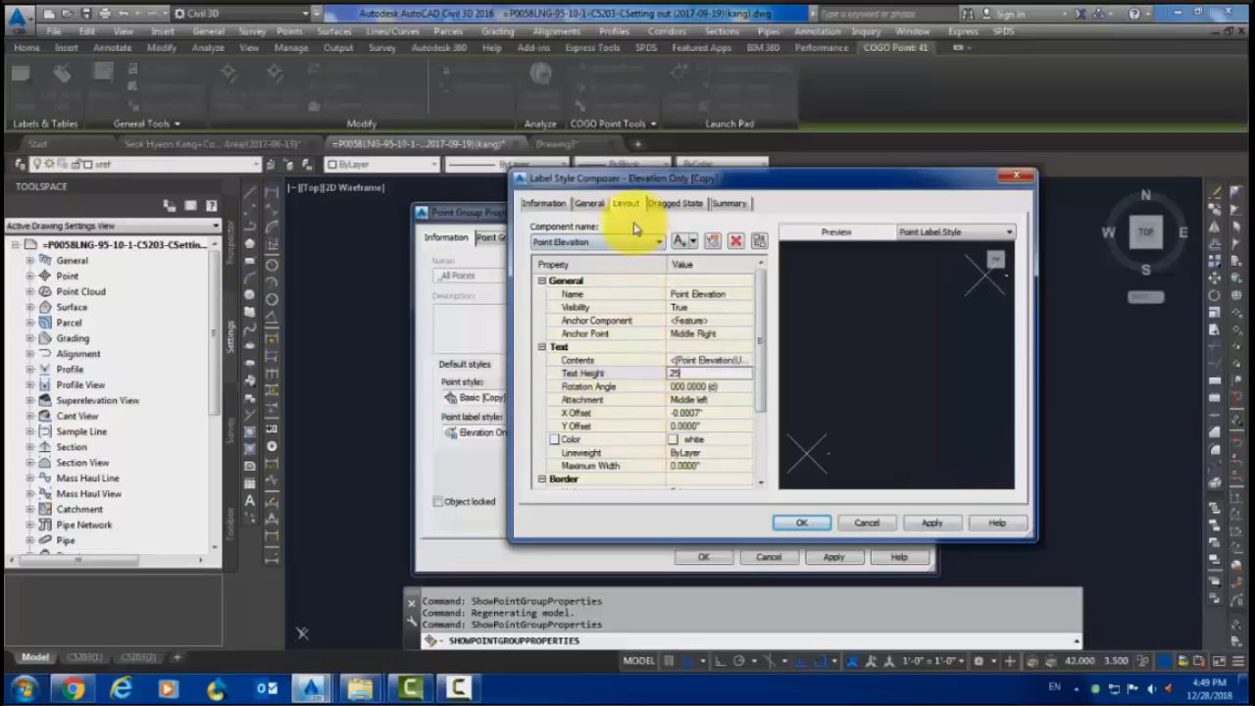
{"action": "left_click", "coordinate": [932, 526]}
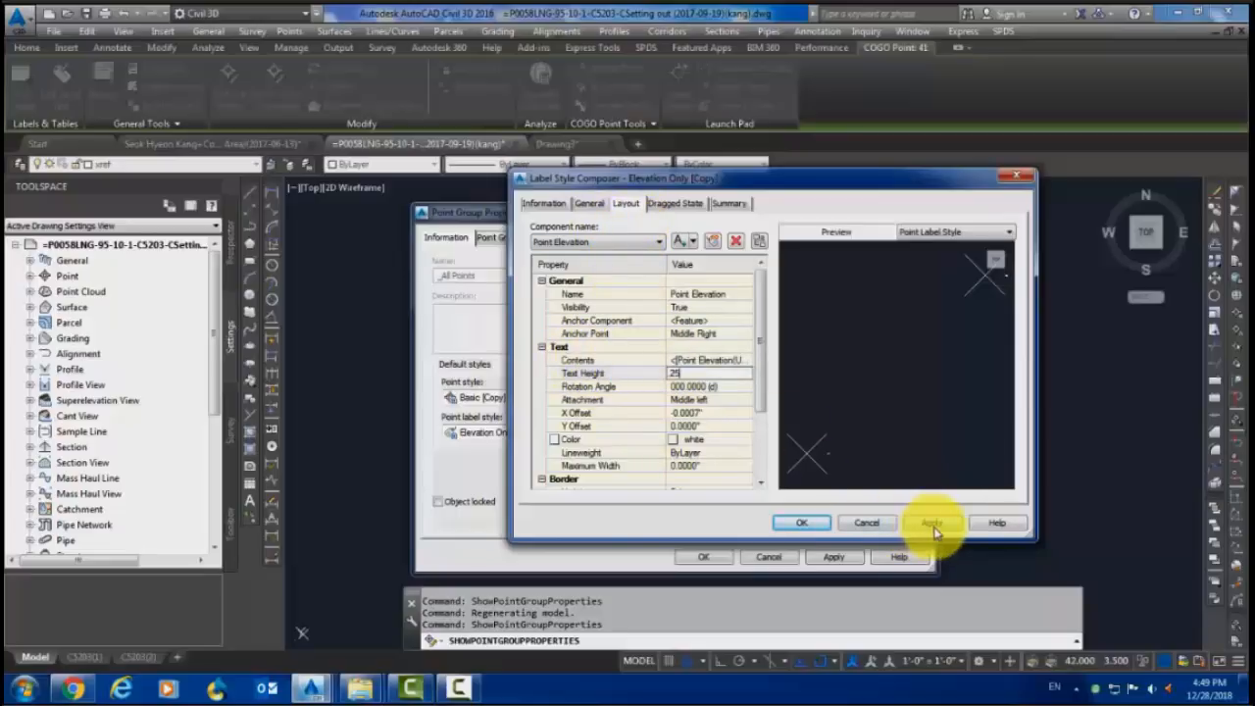
{"action": "left_click", "coordinate": [801, 523]}
{"action": "left_click", "coordinate": [706, 557]}
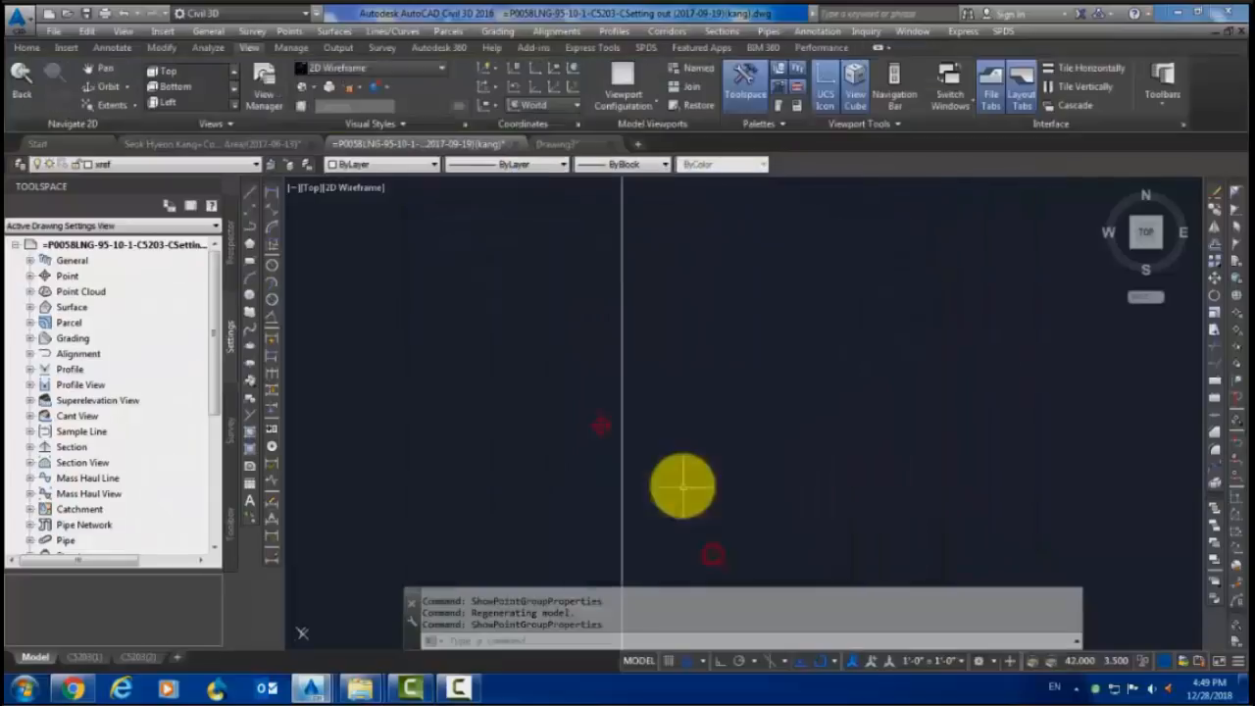
{"action": "scroll", "coordinate": [648, 439], "scroll_direction": "down", "scroll_amount": 6}
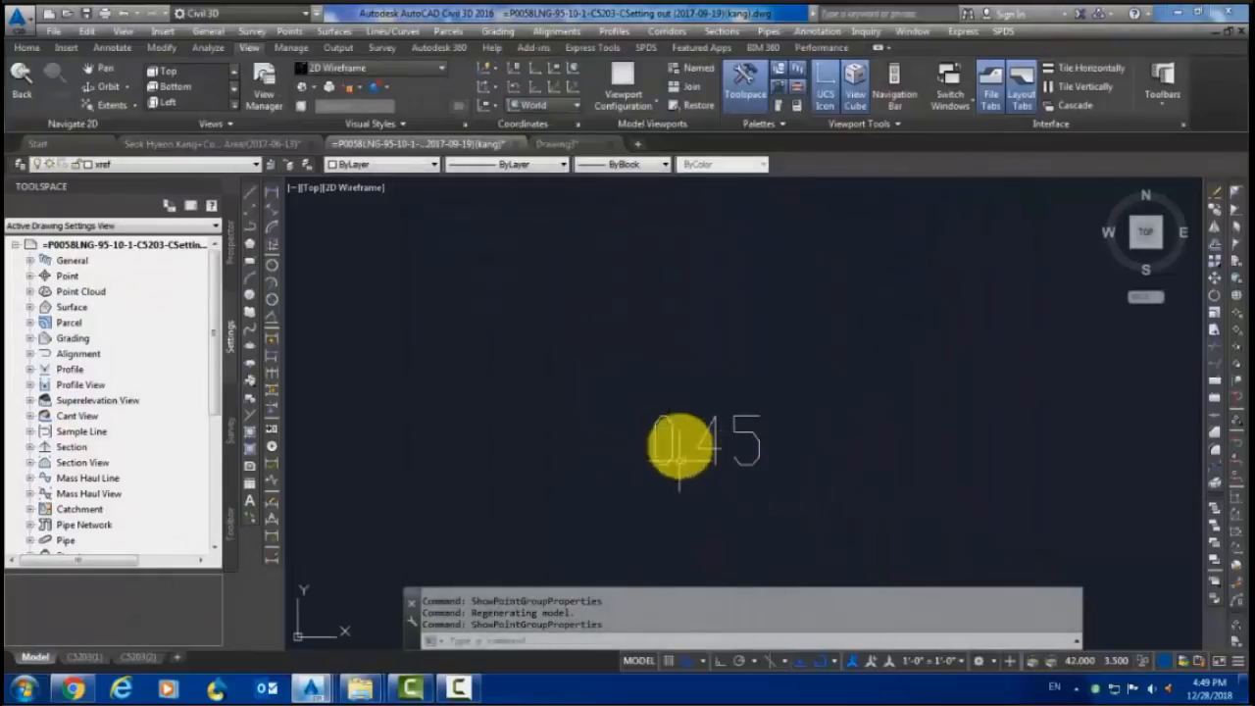
- Open the Basic [Copy] point style for editing from the labelled point's _All Points group properties
{"action": "left_click", "coordinate": [717, 442]}
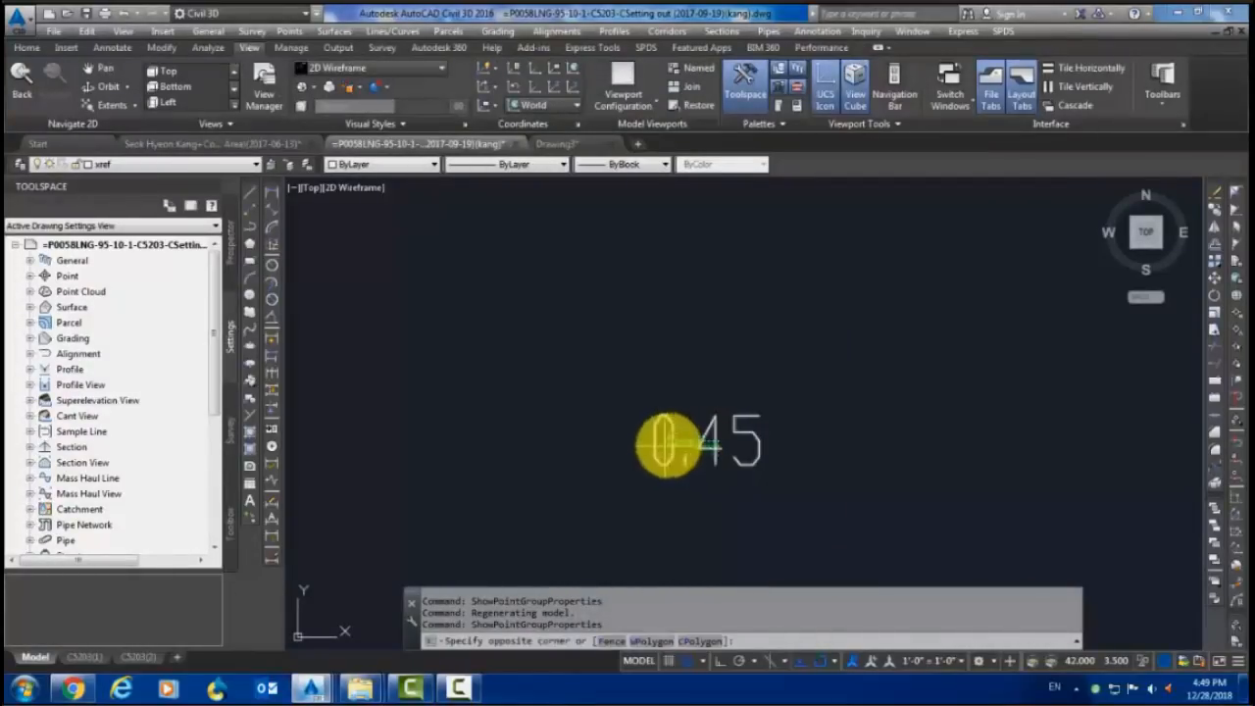
{"action": "left_click", "coordinate": [748, 449]}
{"action": "left_click", "coordinate": [748, 431]}
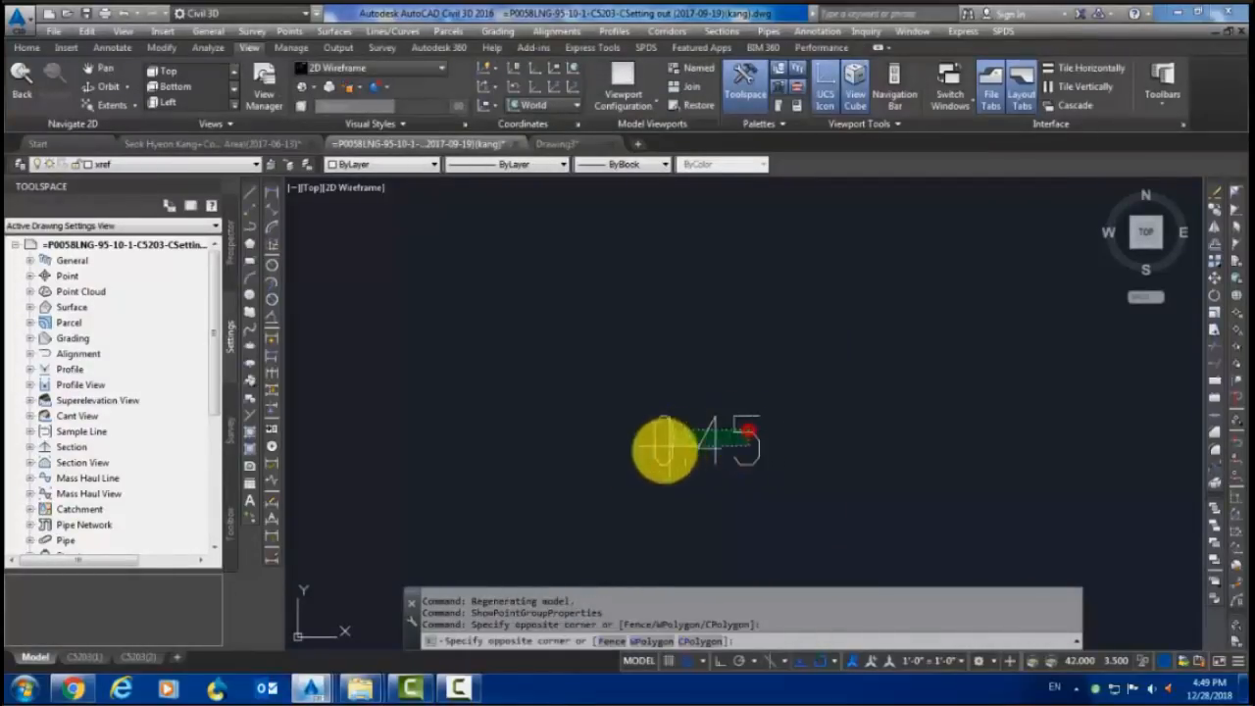
{"action": "left_click", "coordinate": [665, 448]}
{"action": "right_click", "coordinate": [712, 443]}
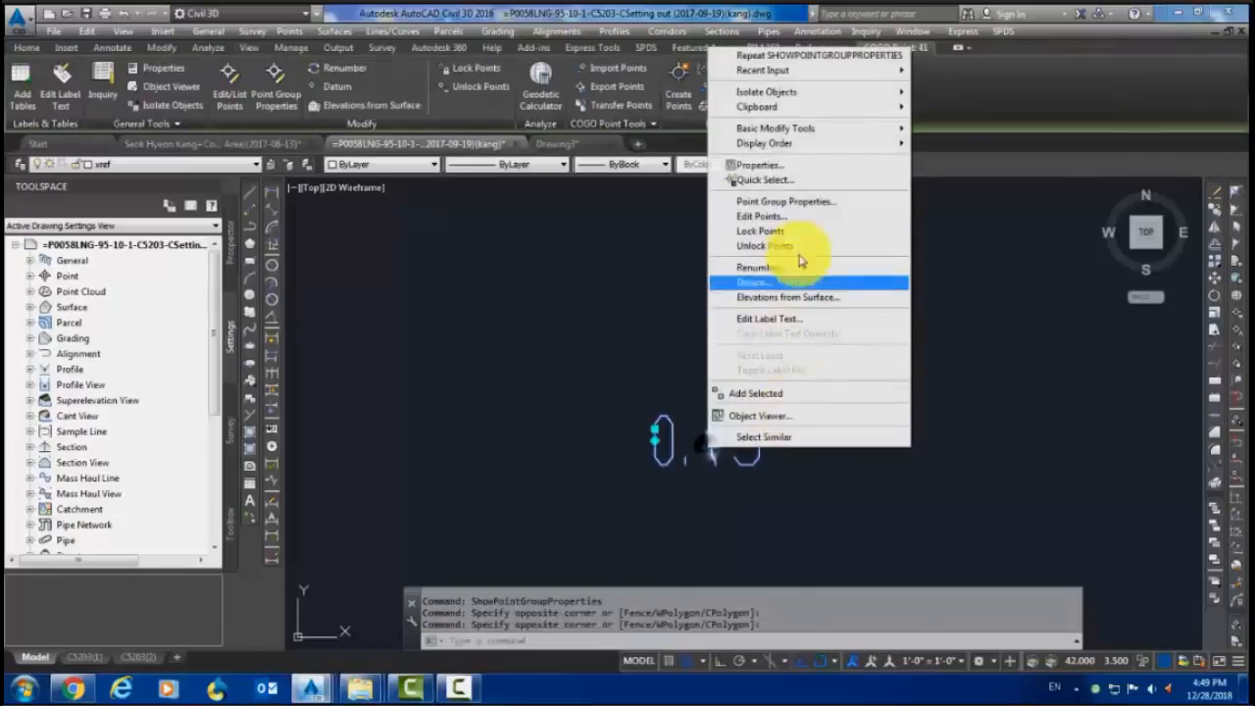
{"action": "left_click", "coordinate": [791, 202]}
{"action": "left_click", "coordinate": [573, 397]}
{"action": "left_click", "coordinate": [572, 400]}
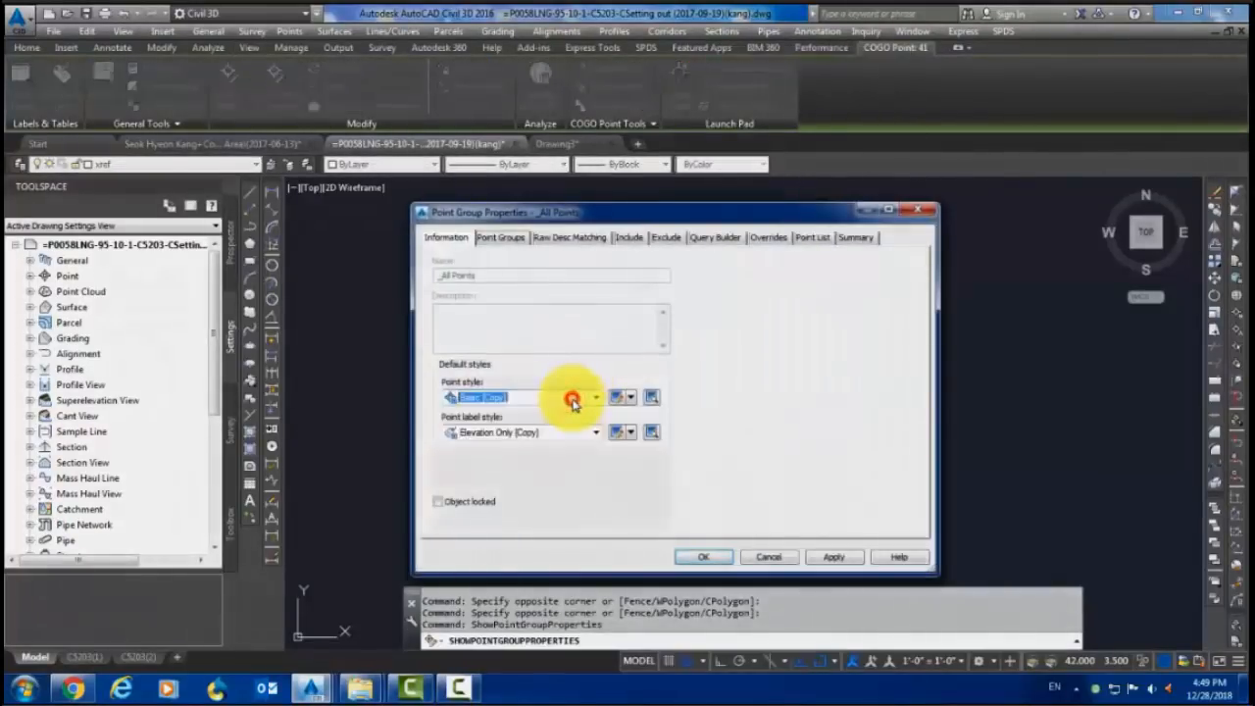
{"action": "left_click", "coordinate": [618, 397]}
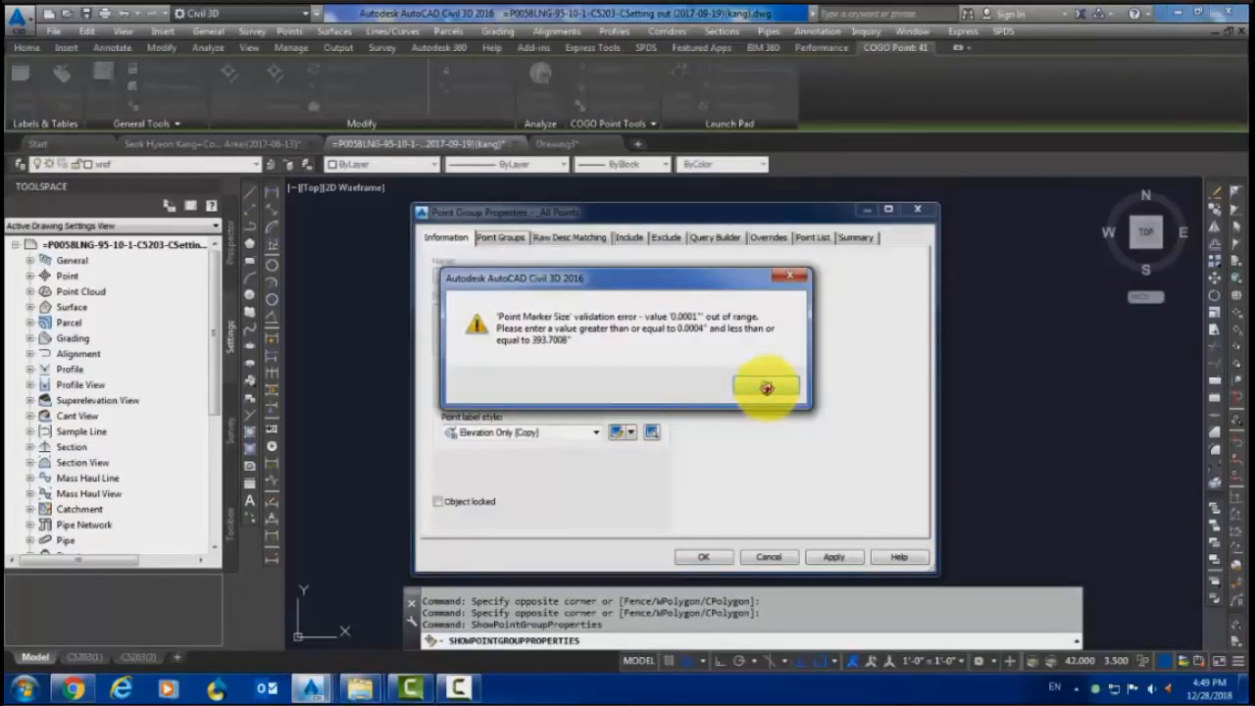
- Set the Basic [Copy] point style's marker size to .2 inches, apply it to the _All Points group, and view the points
{"action": "left_click", "coordinate": [765, 387]}
{"action": "left_click", "coordinate": [760, 386]}
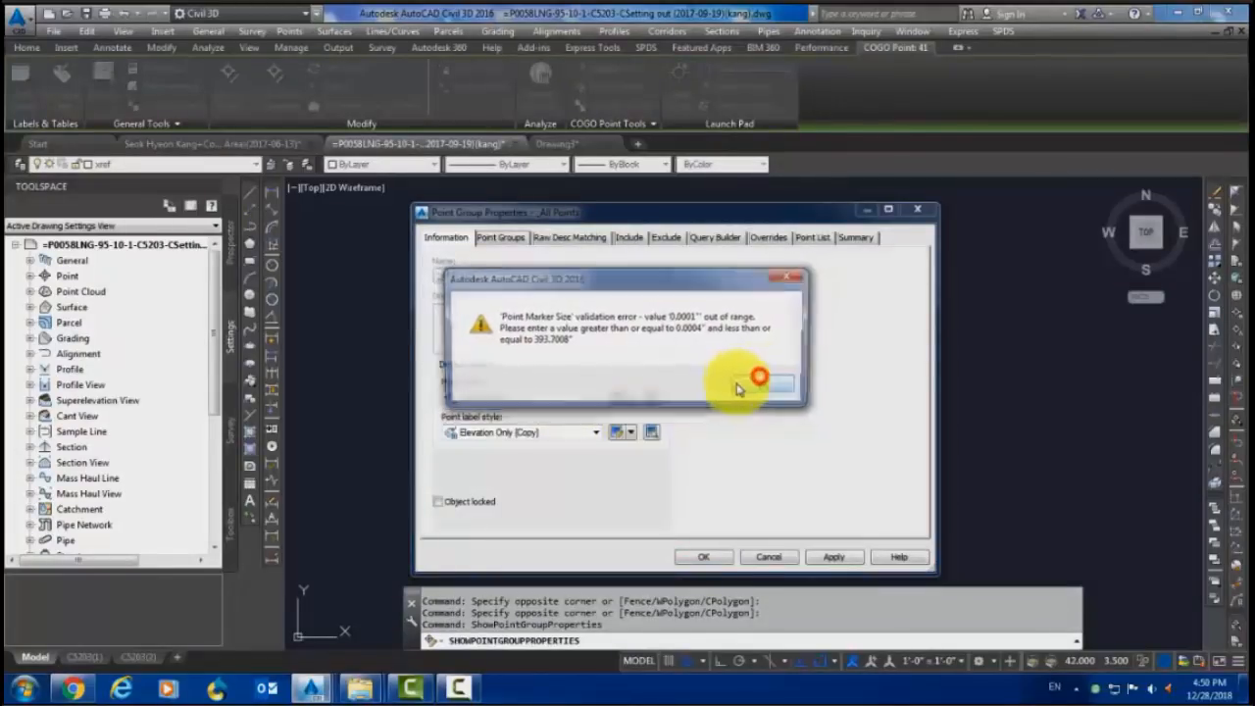
{"action": "left_click", "coordinate": [788, 281]}
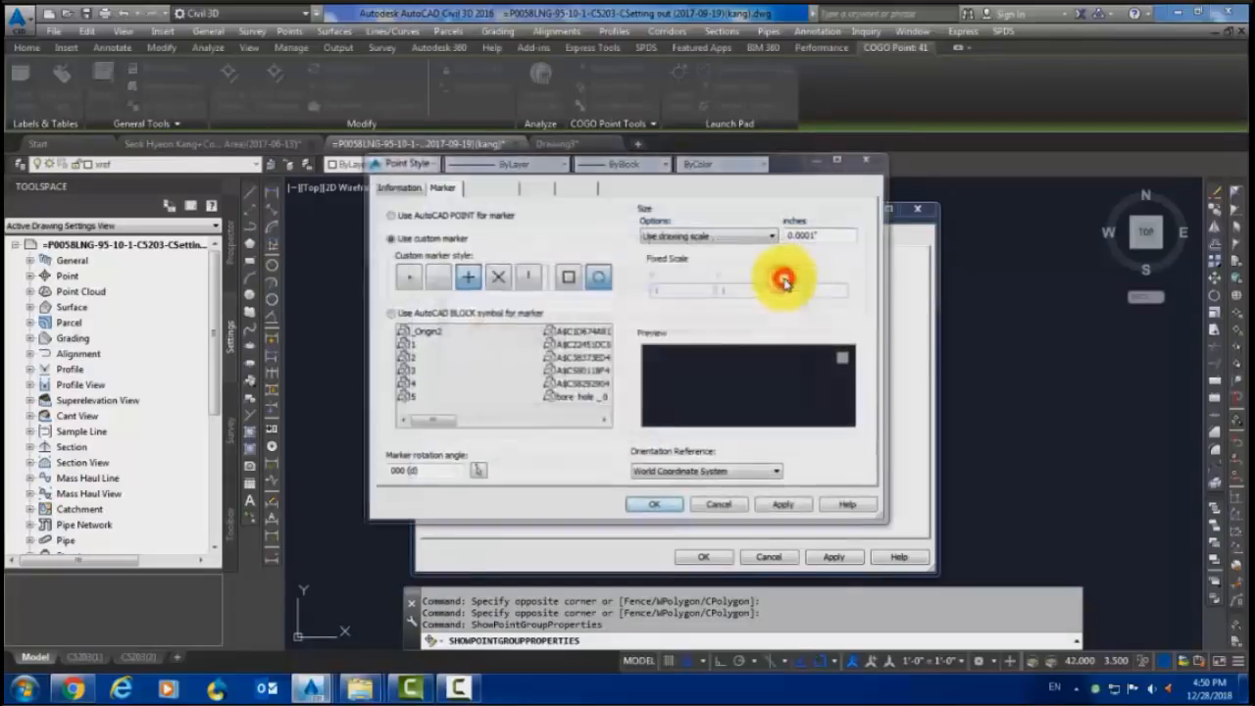
{"action": "left_click", "coordinate": [758, 371]}
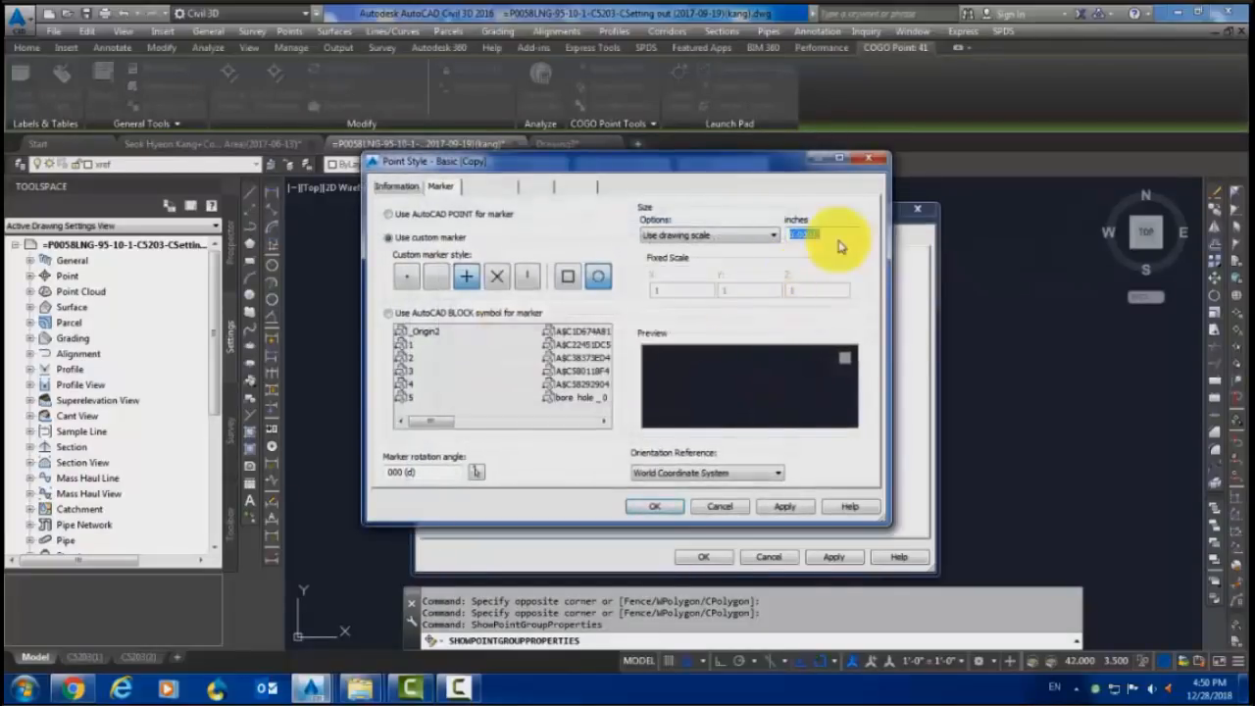
{"action": "left_click", "coordinate": [720, 506]}
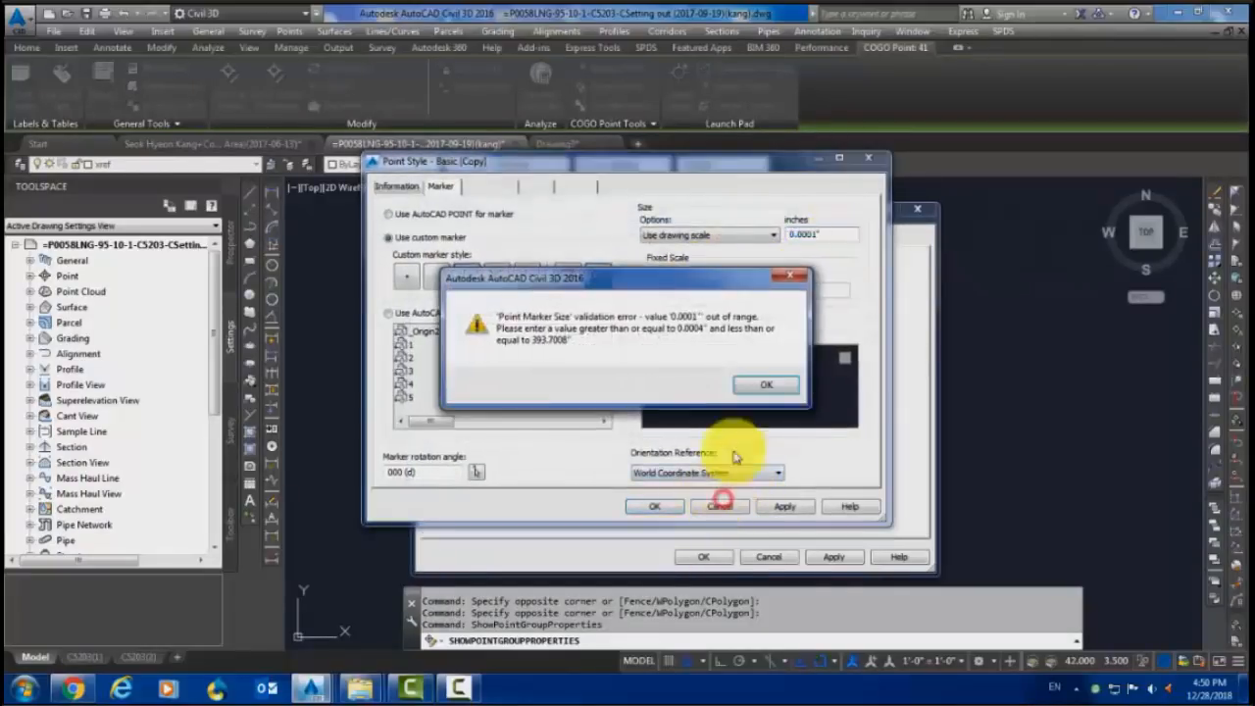
{"action": "left_click", "coordinate": [762, 383]}
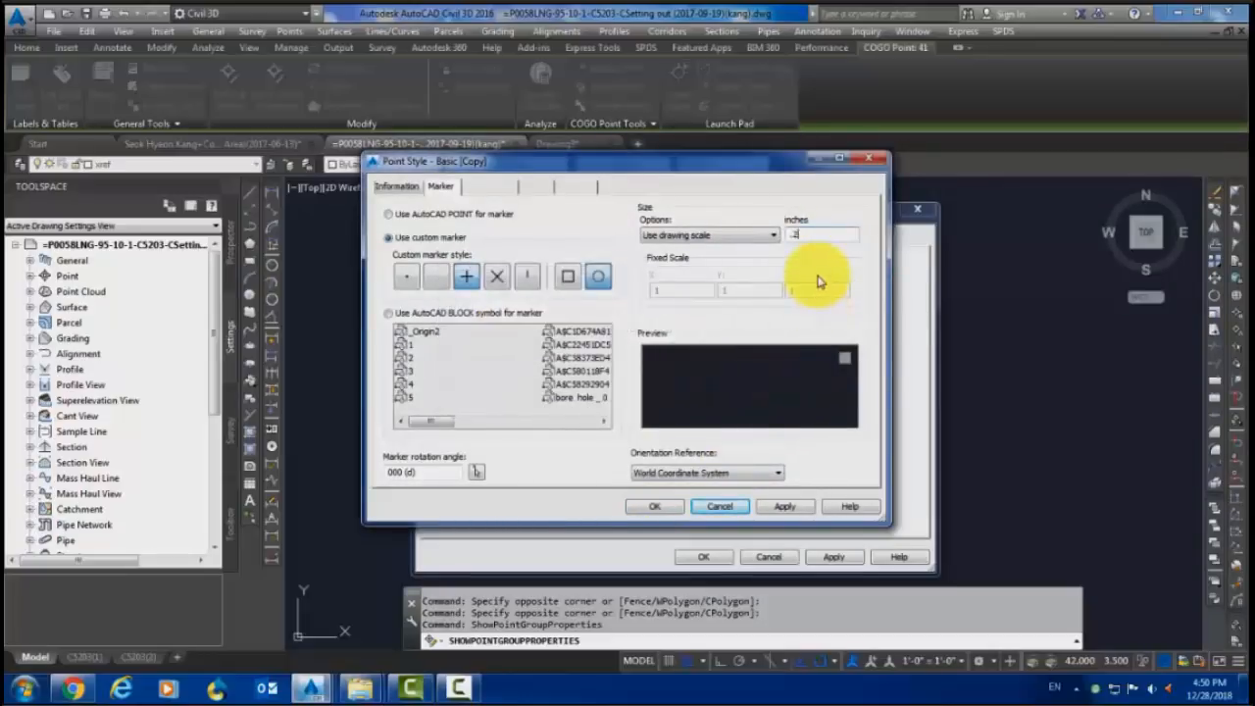
{"action": "left_click", "coordinate": [654, 506]}
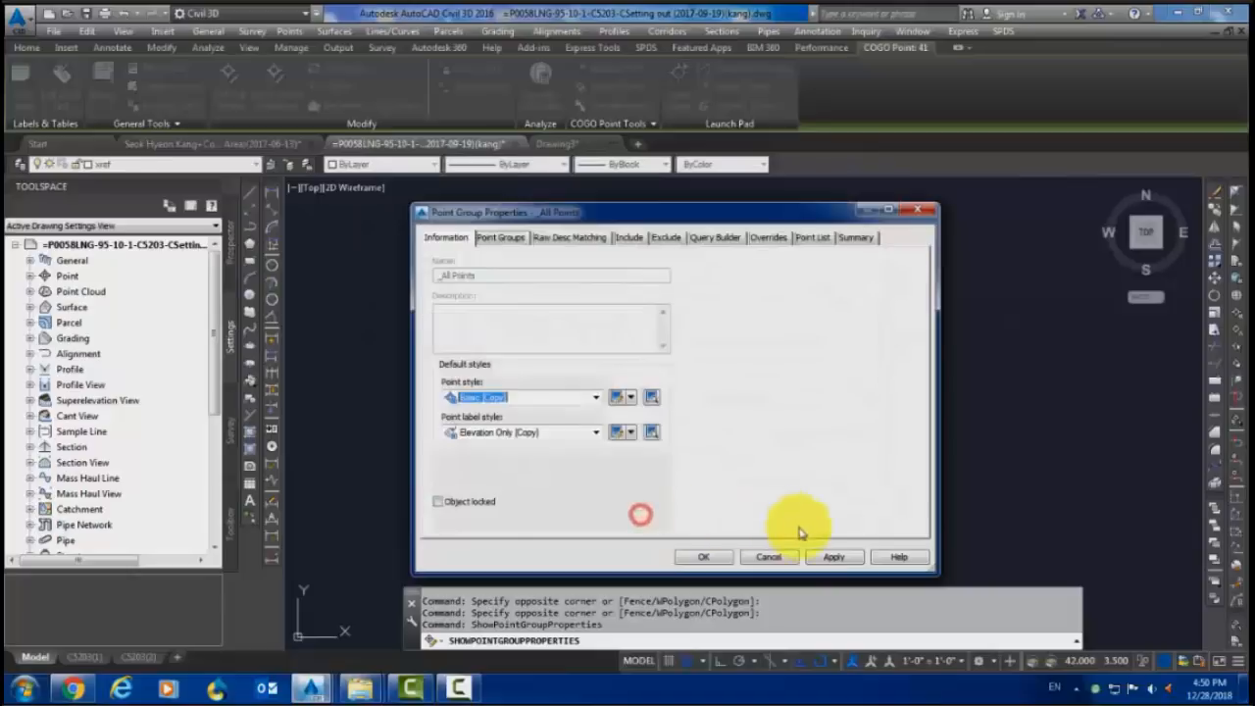
{"action": "left_click", "coordinate": [827, 554]}
{"action": "left_click", "coordinate": [698, 556]}
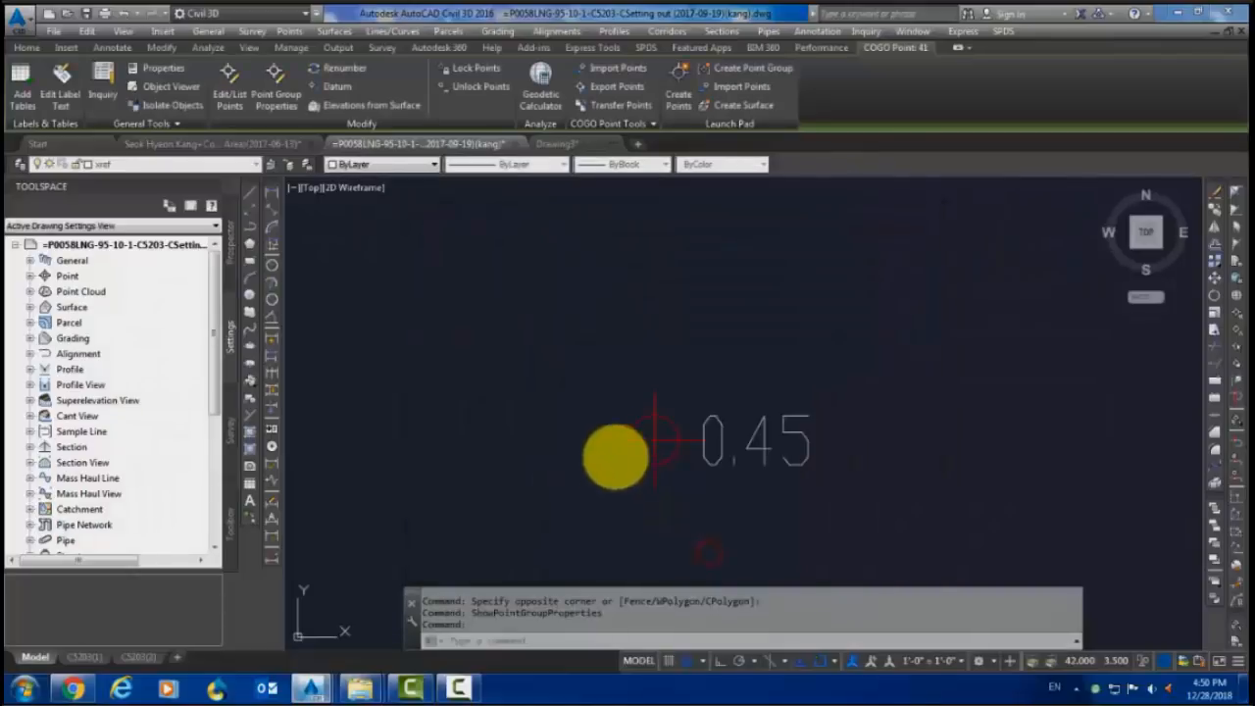
{"action": "key", "text": "Escape"}
{"action": "scroll", "coordinate": [717, 362], "scroll_direction": "down", "scroll_amount": 5}
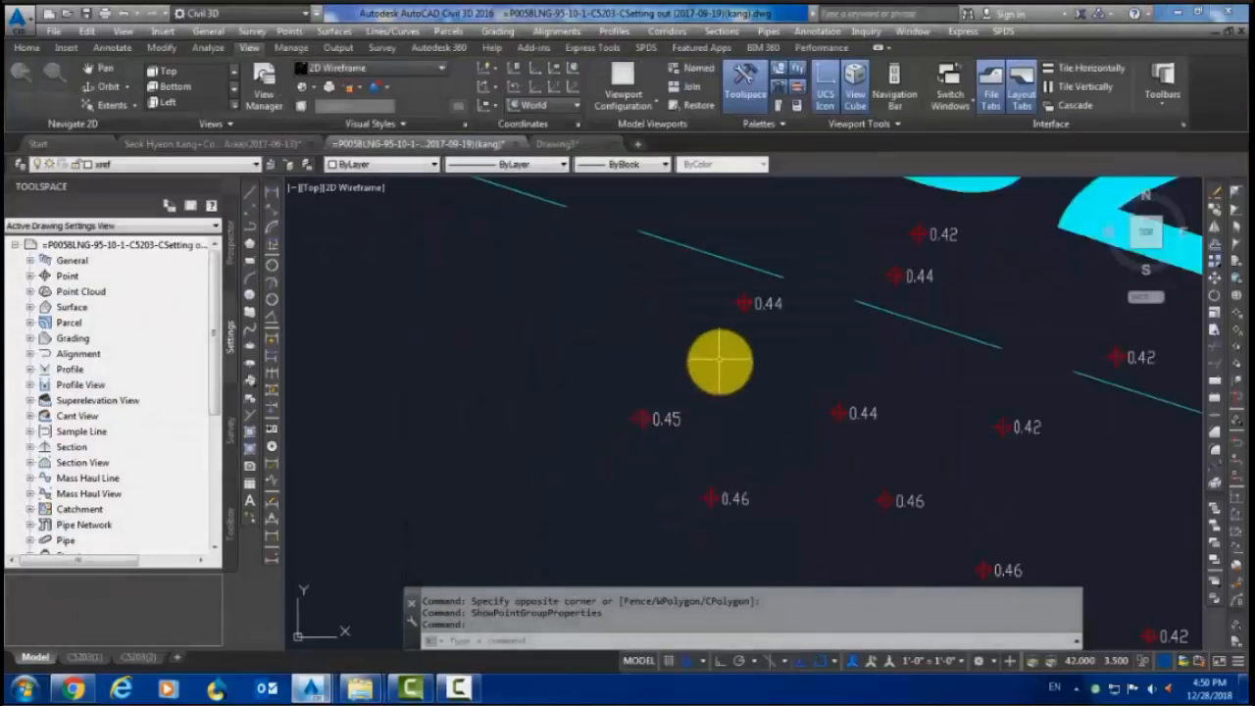
{"action": "scroll", "coordinate": [658, 225], "scroll_direction": "up", "scroll_amount": 8}
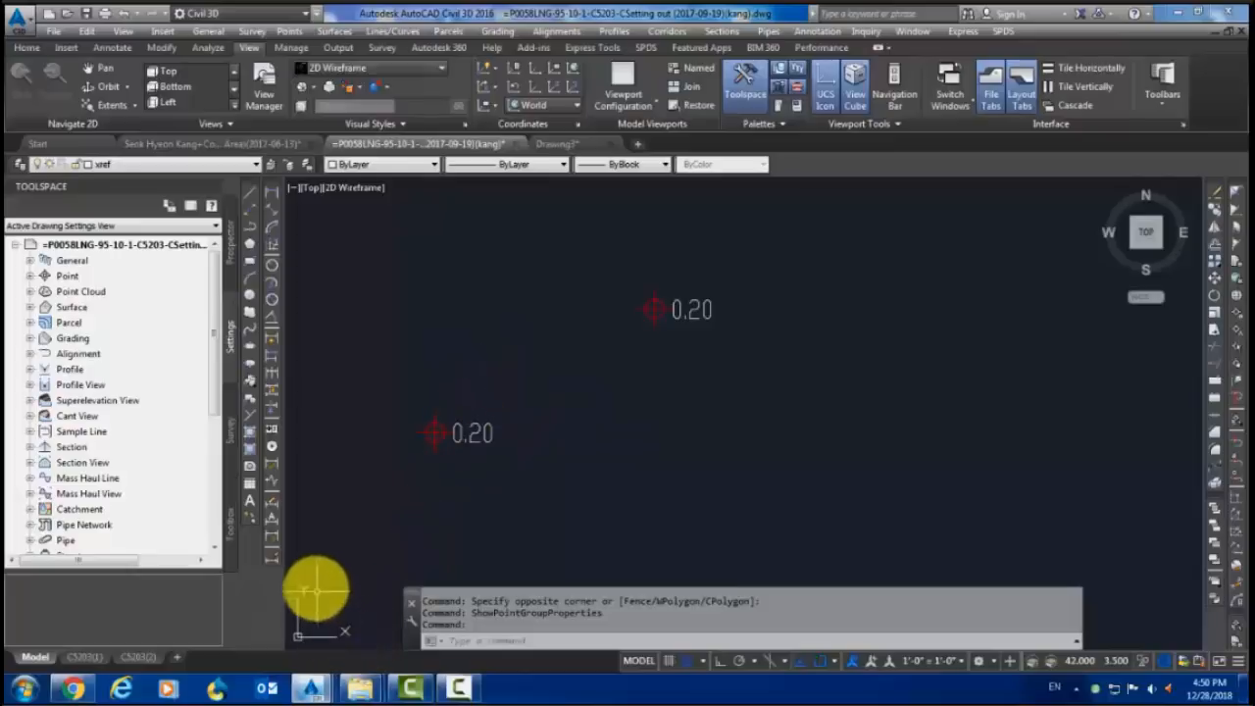
{"action": "left_click", "coordinate": [463, 688]}
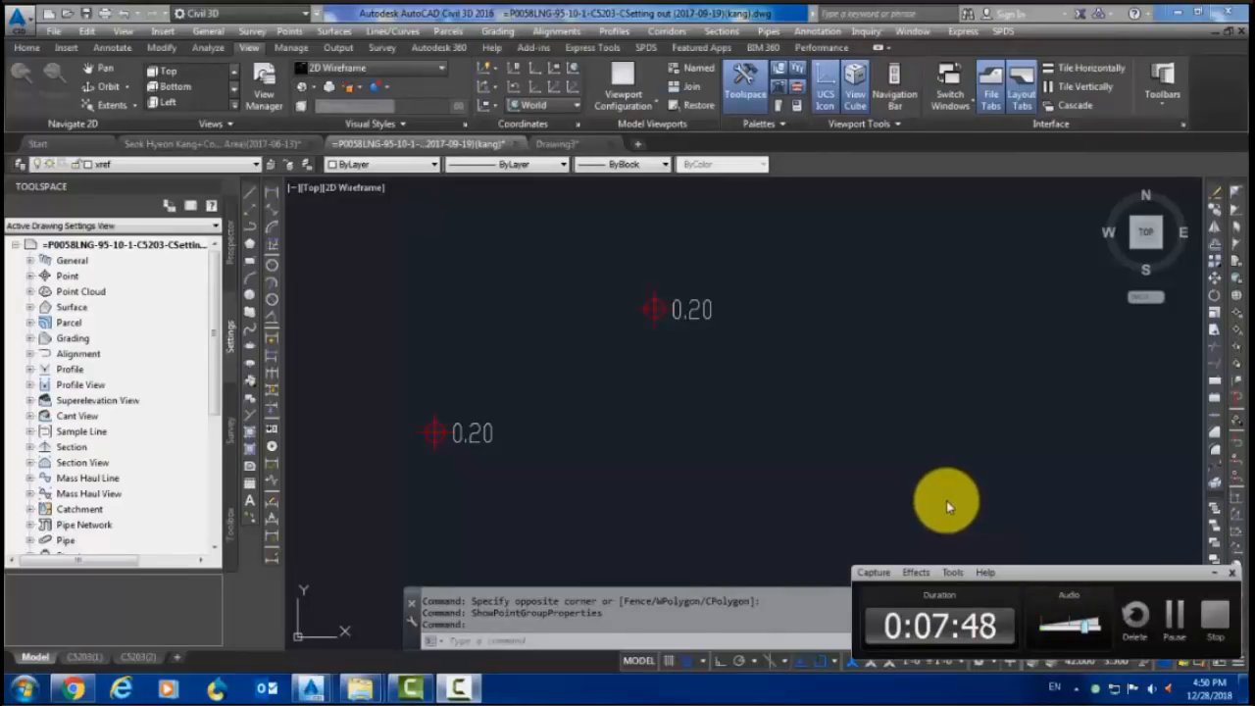
{"action": "left_click", "coordinate": [1222, 624]}
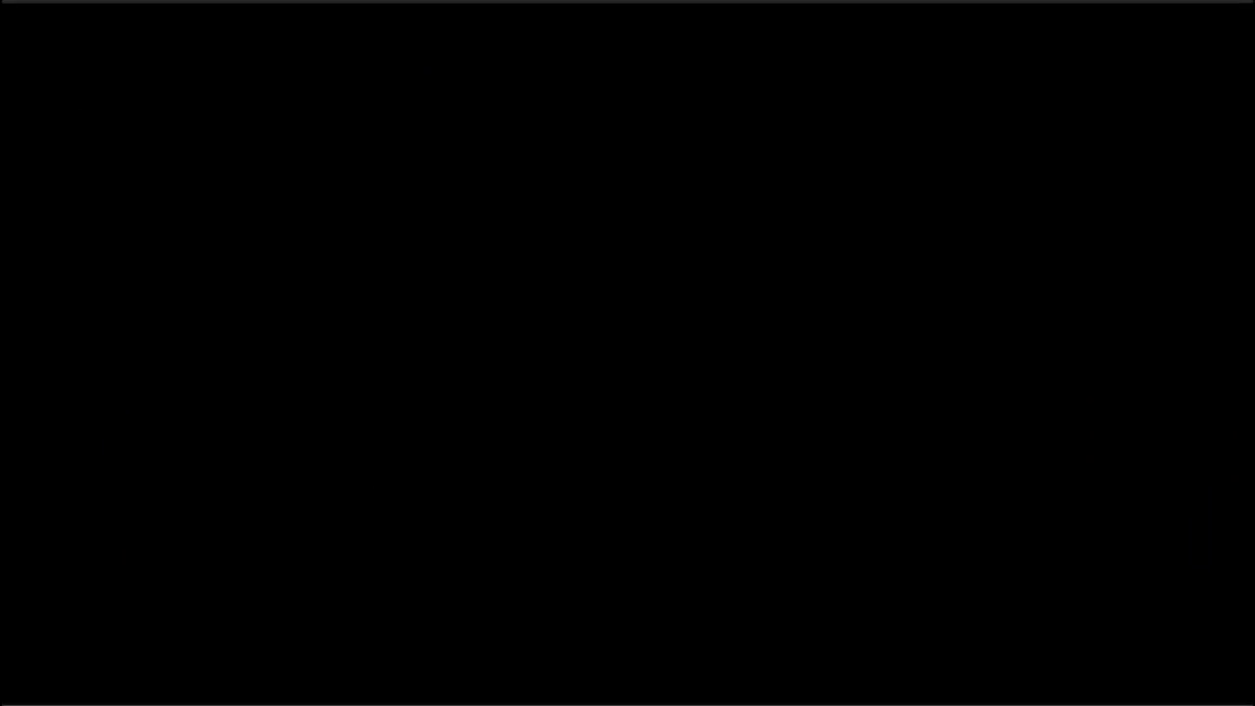